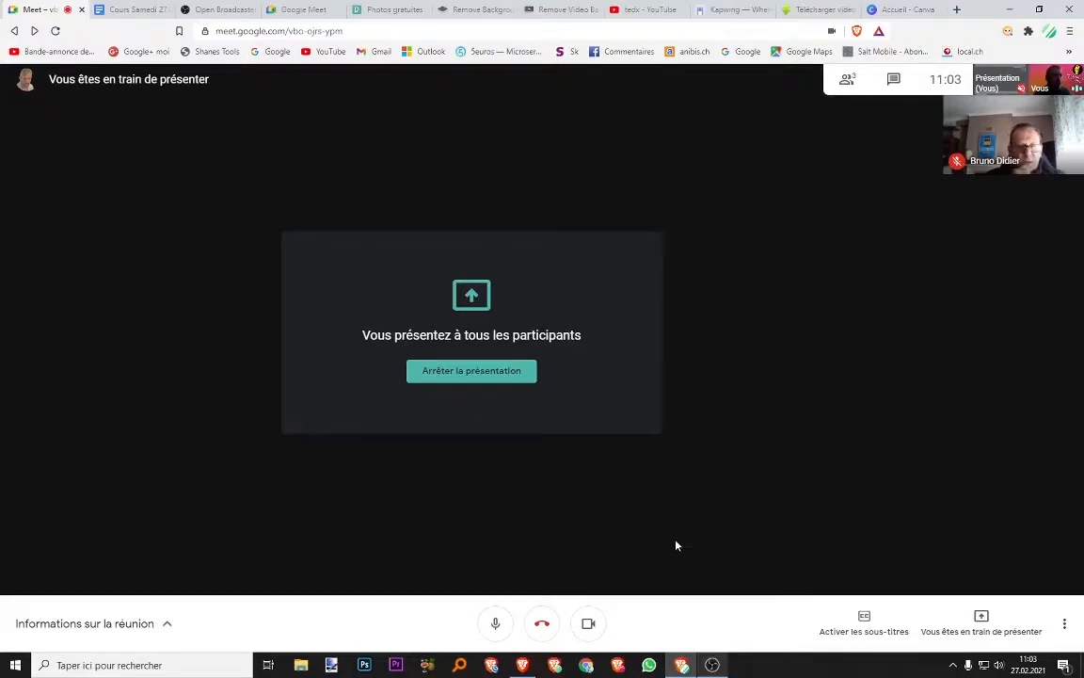
- Check the OBS recording window, and look over the OBS Studio website's download options and interface preview
click(712, 665)
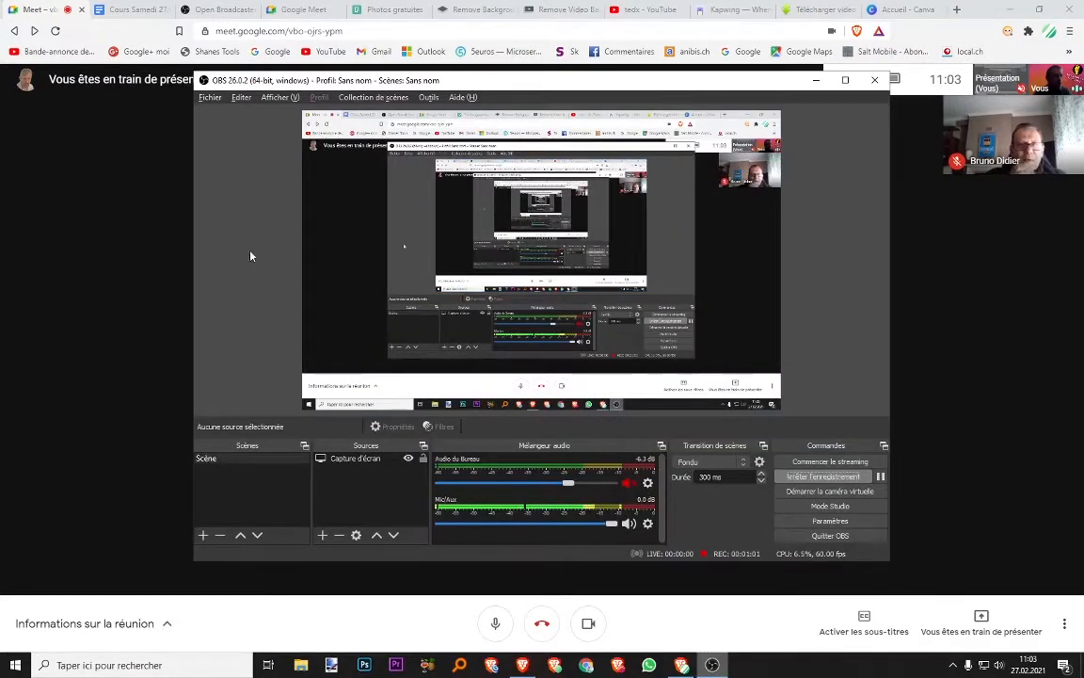
click(815, 81)
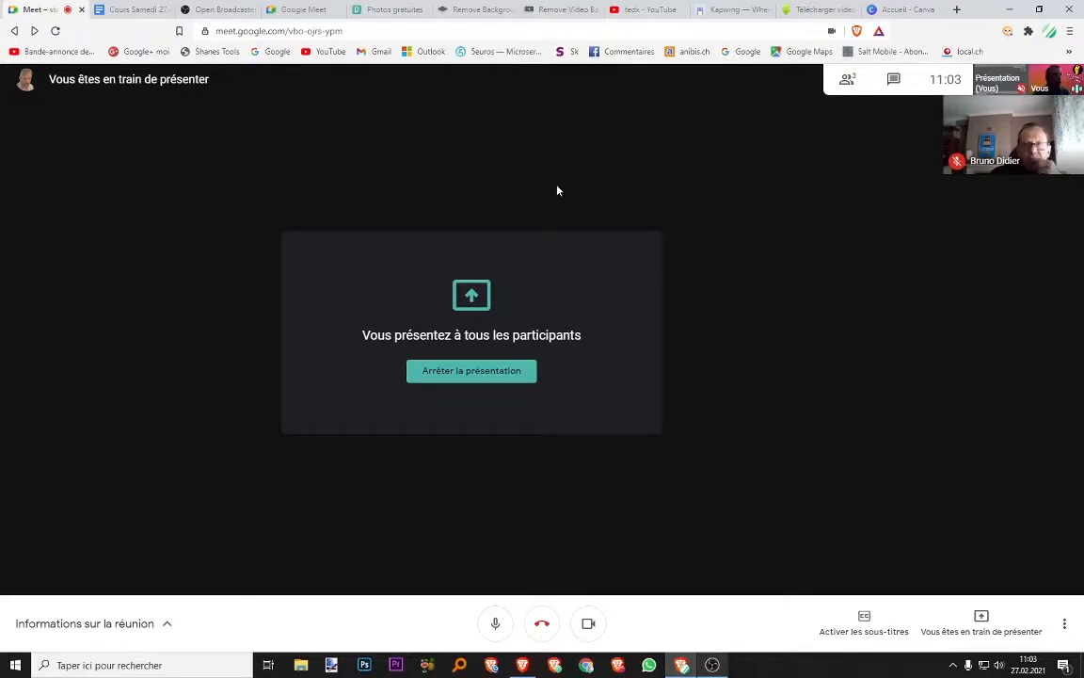
click(187, 13)
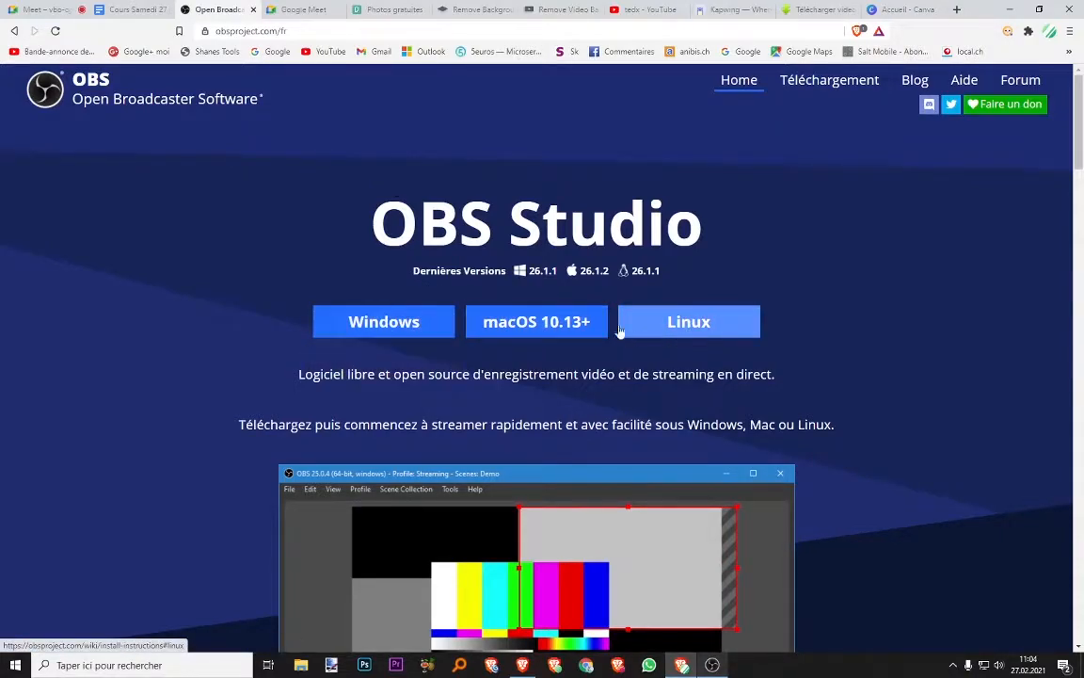
scroll(561, 364, down, 3)
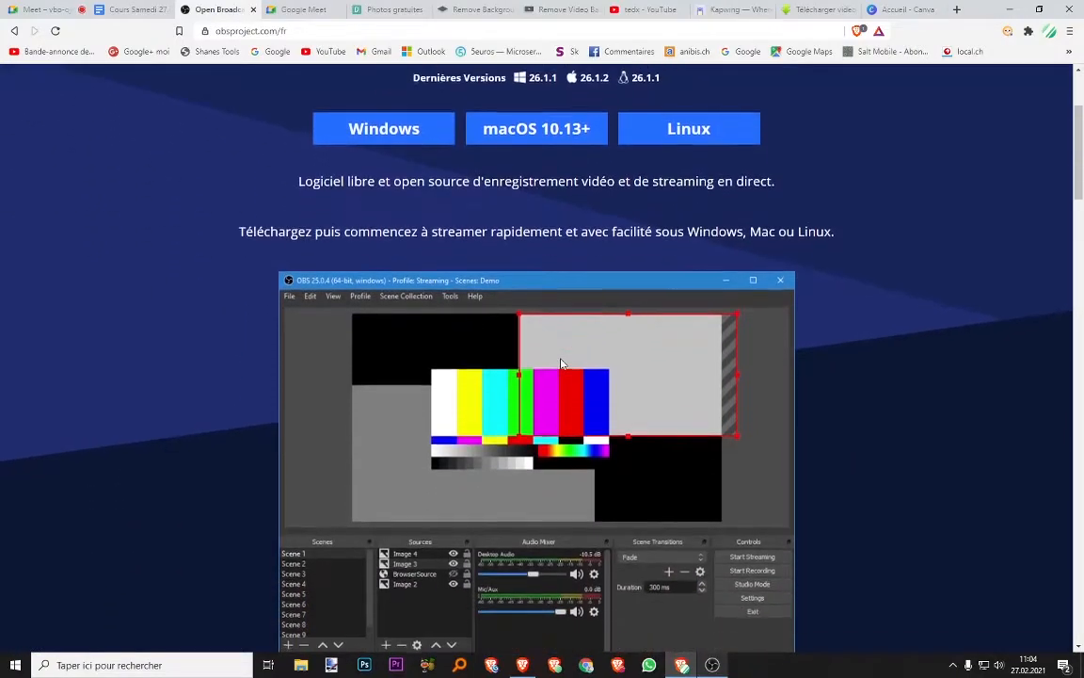
scroll(469, 294, down, 1)
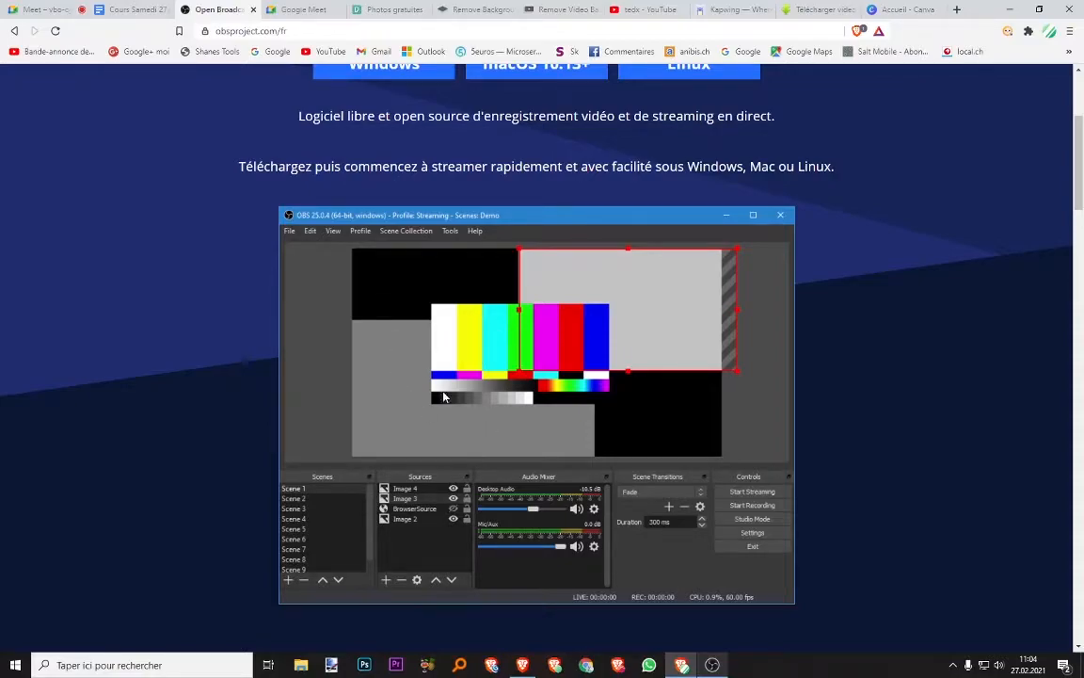
scroll(325, 437, up, 4)
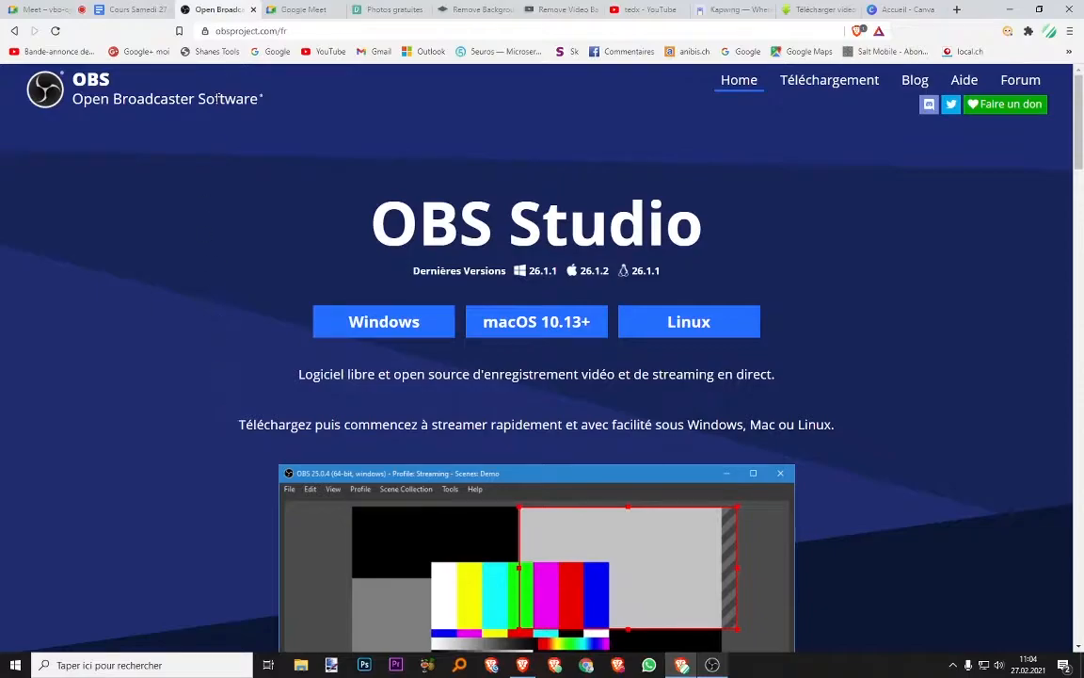
- Try the living-room and "Café de nuit" backgrounds in the Google Meet call, and restore the custom "Les Formations Faciles 2021" background
click(288, 10)
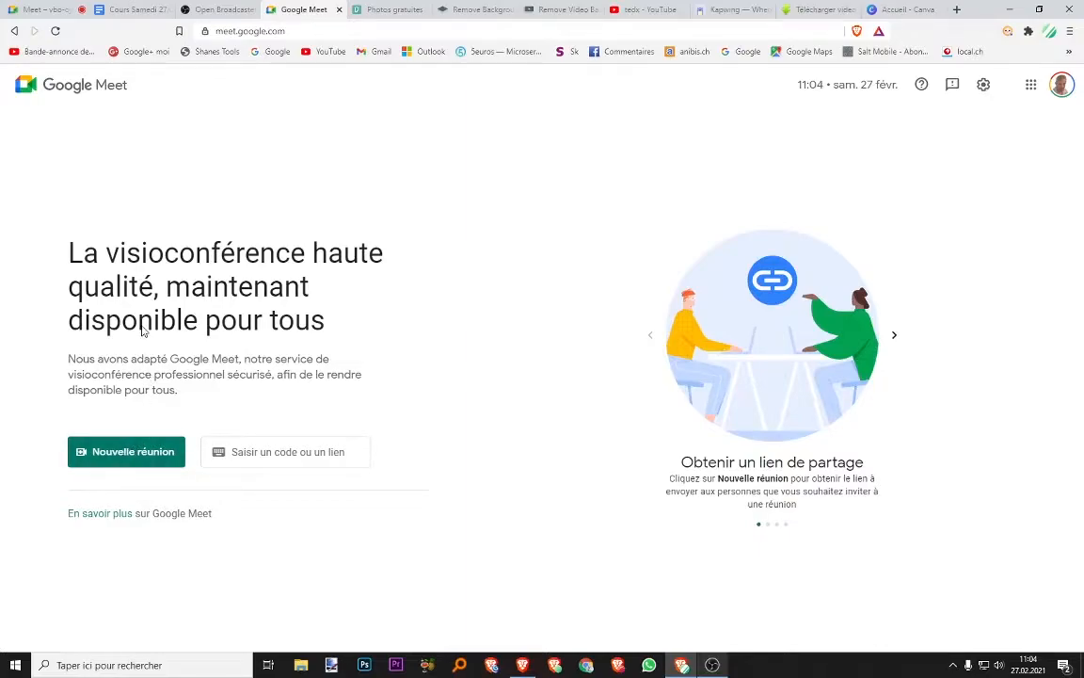
click(42, 9)
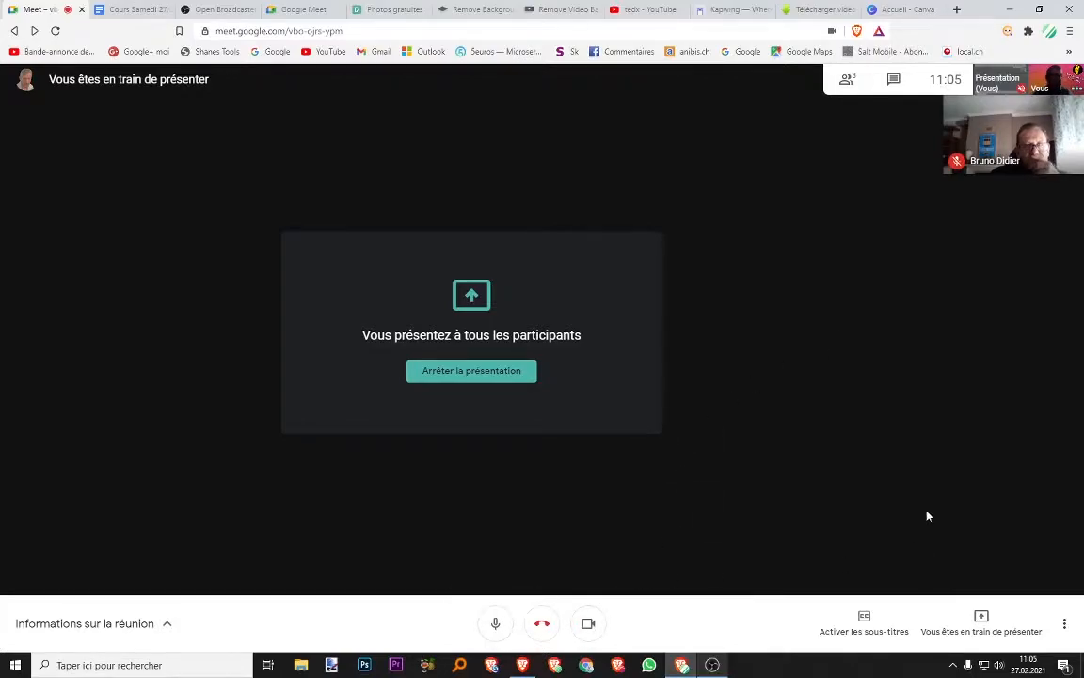
click(1065, 624)
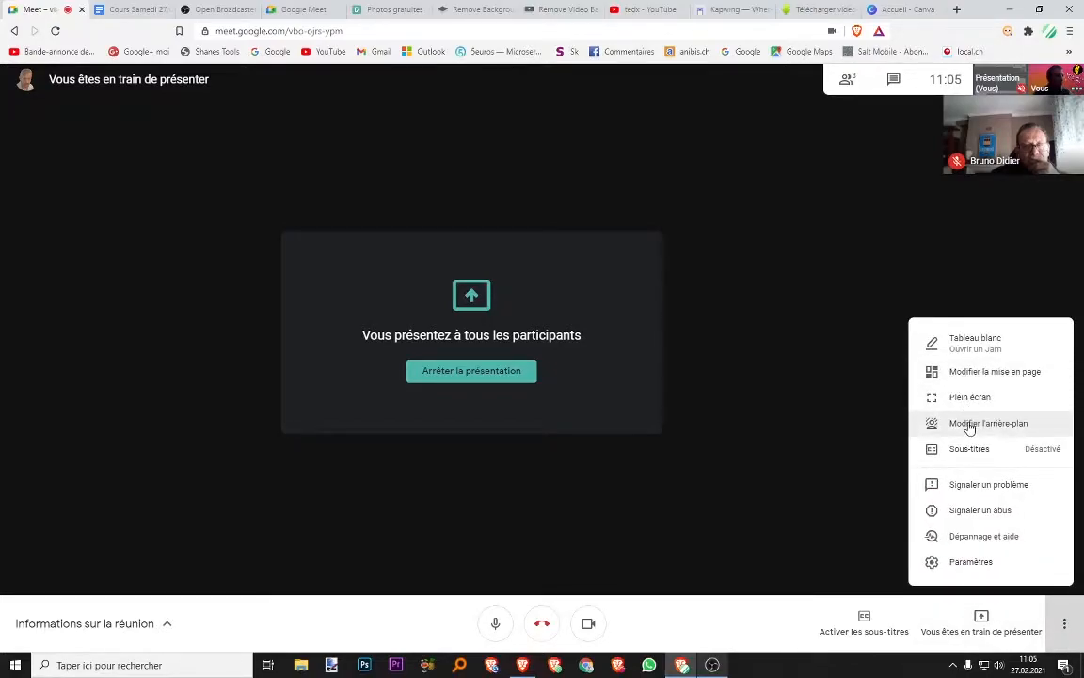
click(970, 423)
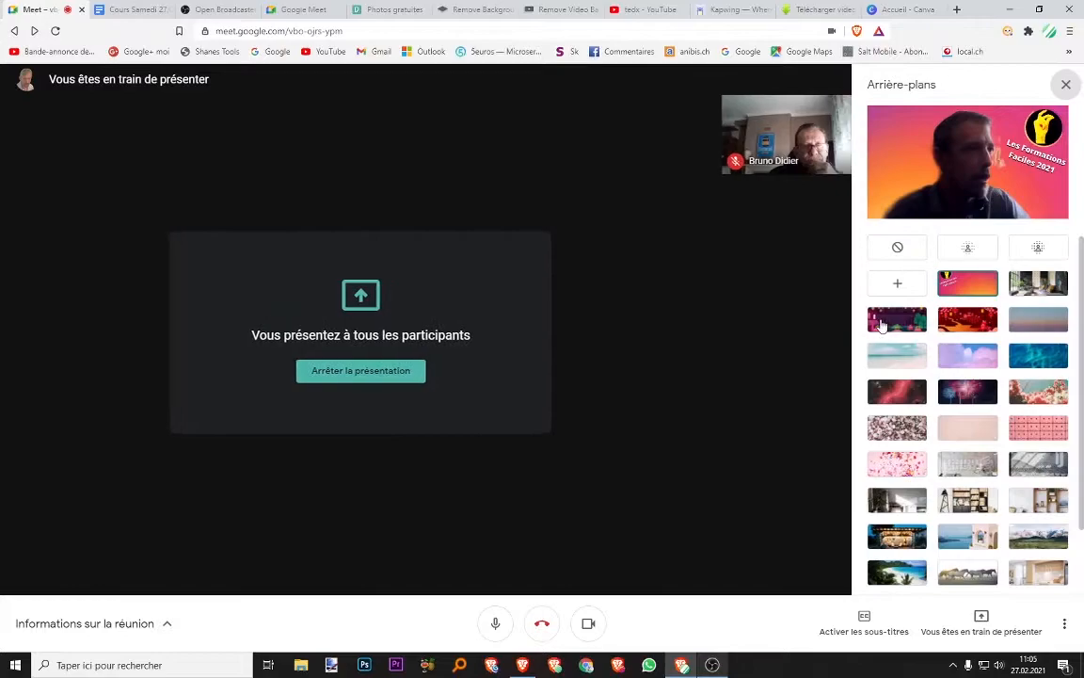
click(1018, 288)
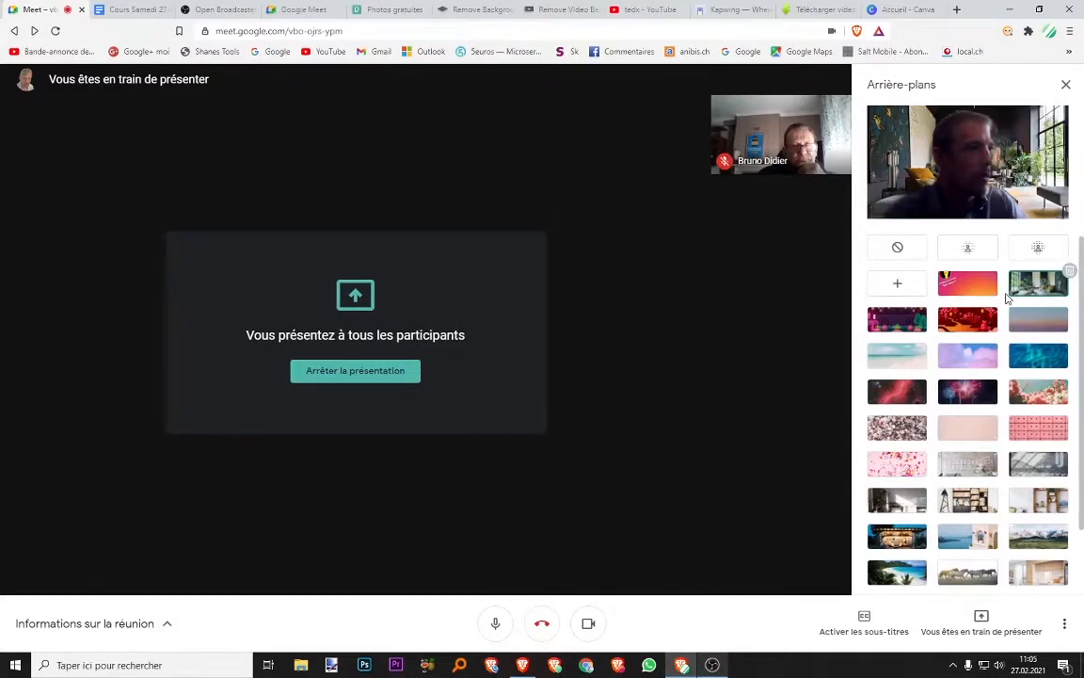
click(897, 319)
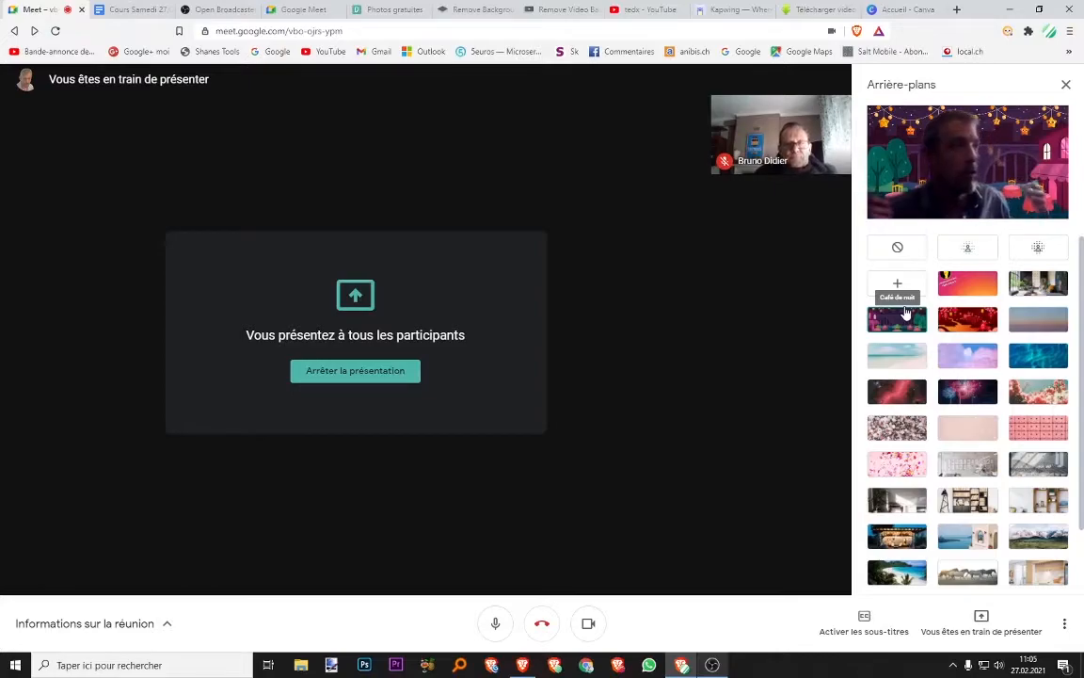
click(962, 281)
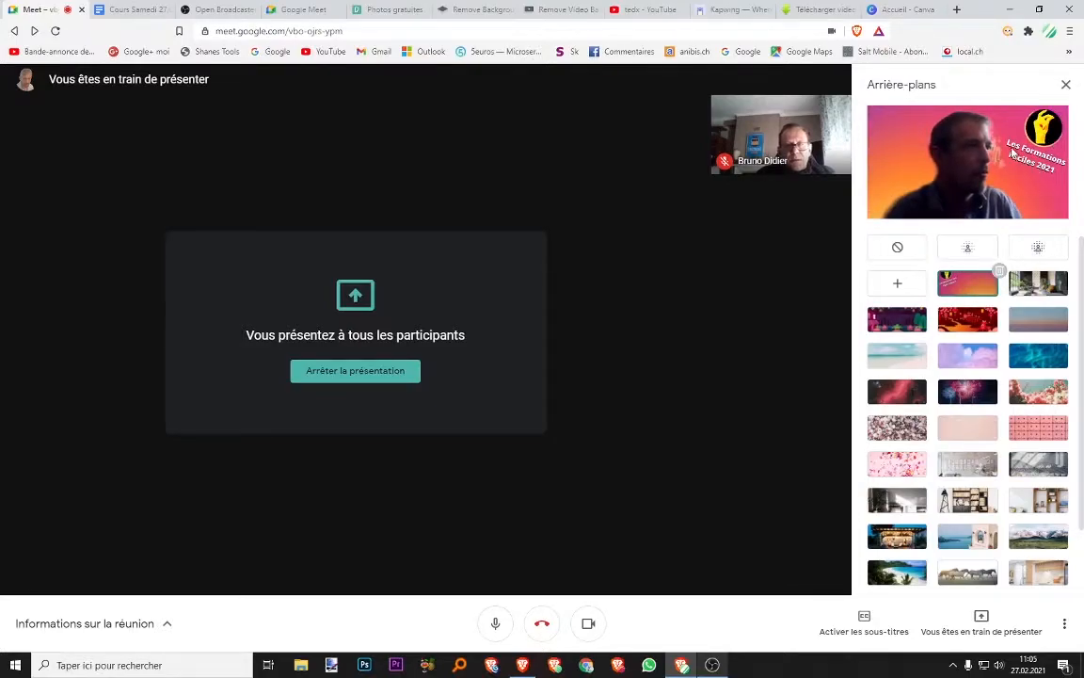
click(1066, 85)
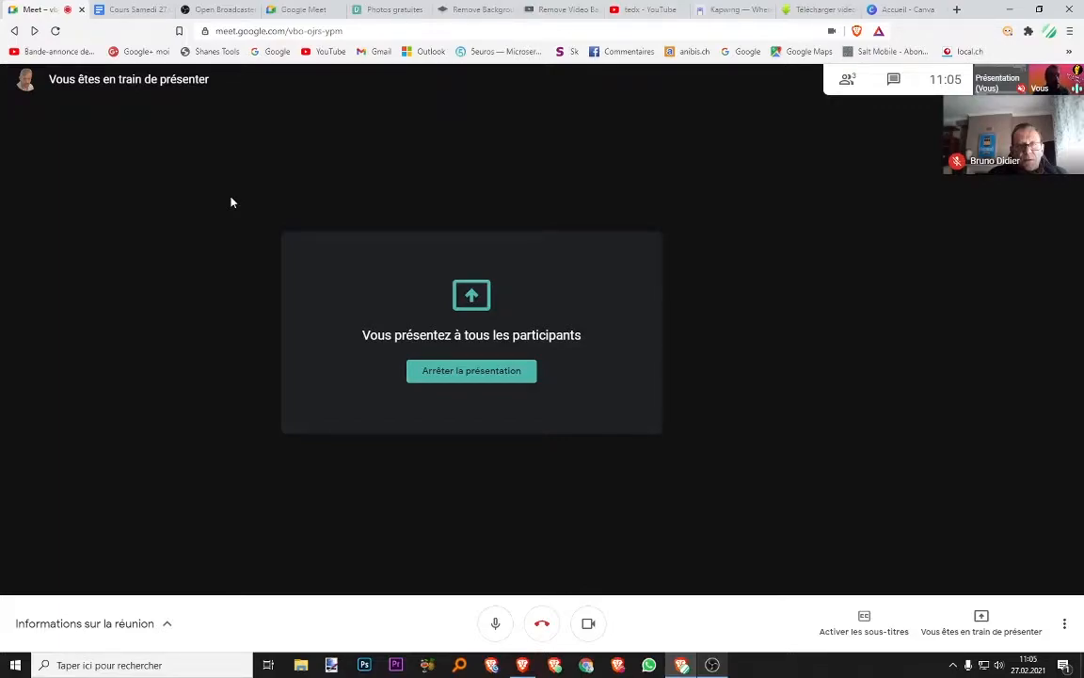
- Browse the trending free photos on the Pexels home page
click(319, 31)
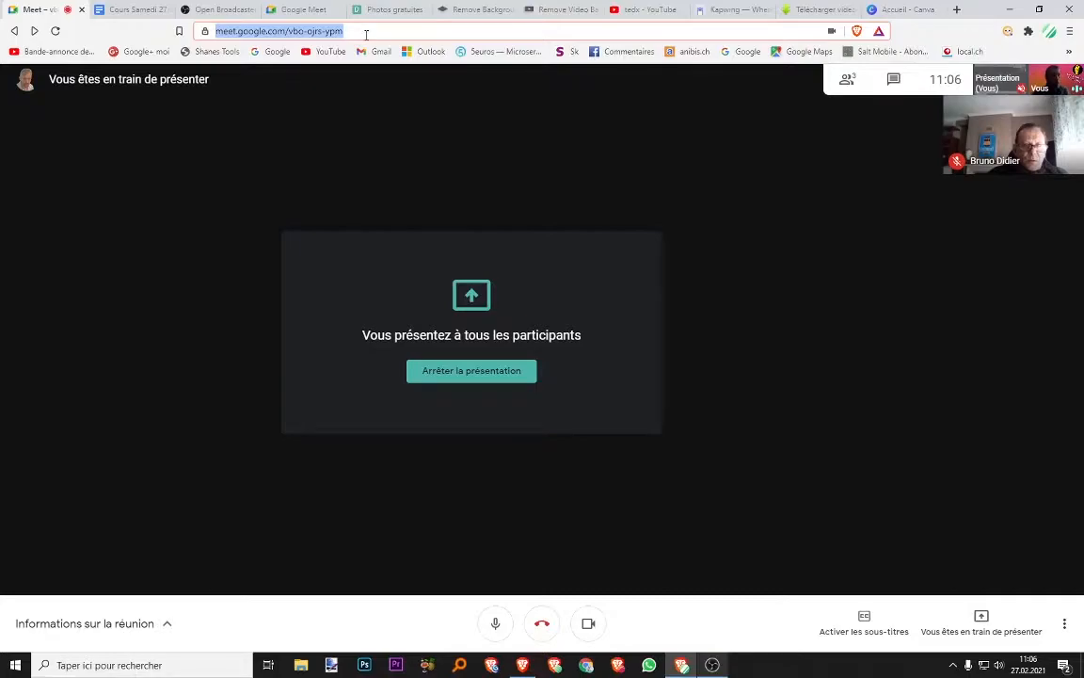
click(386, 9)
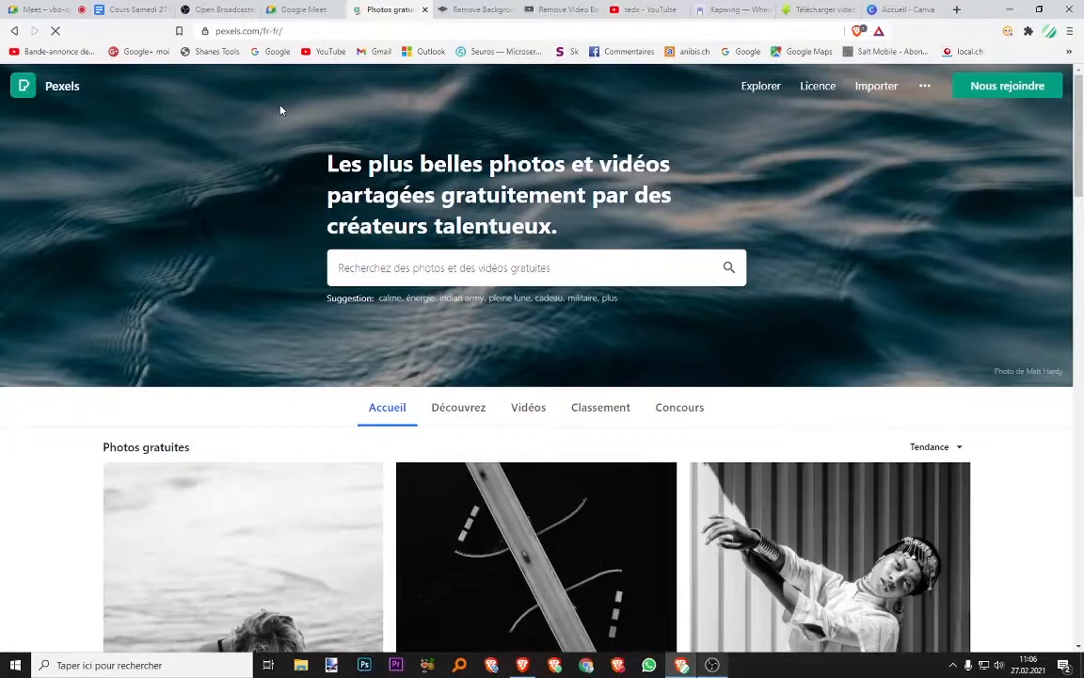
scroll(378, 169, down, 5)
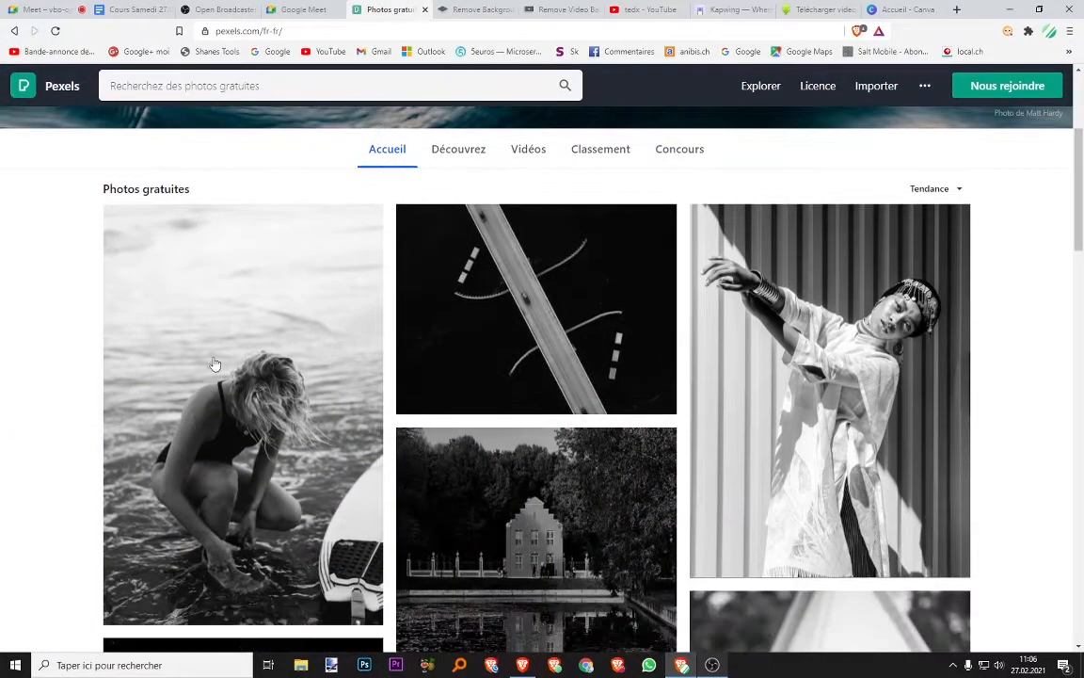
scroll(391, 404, down, 3)
scroll(427, 324, up, 1)
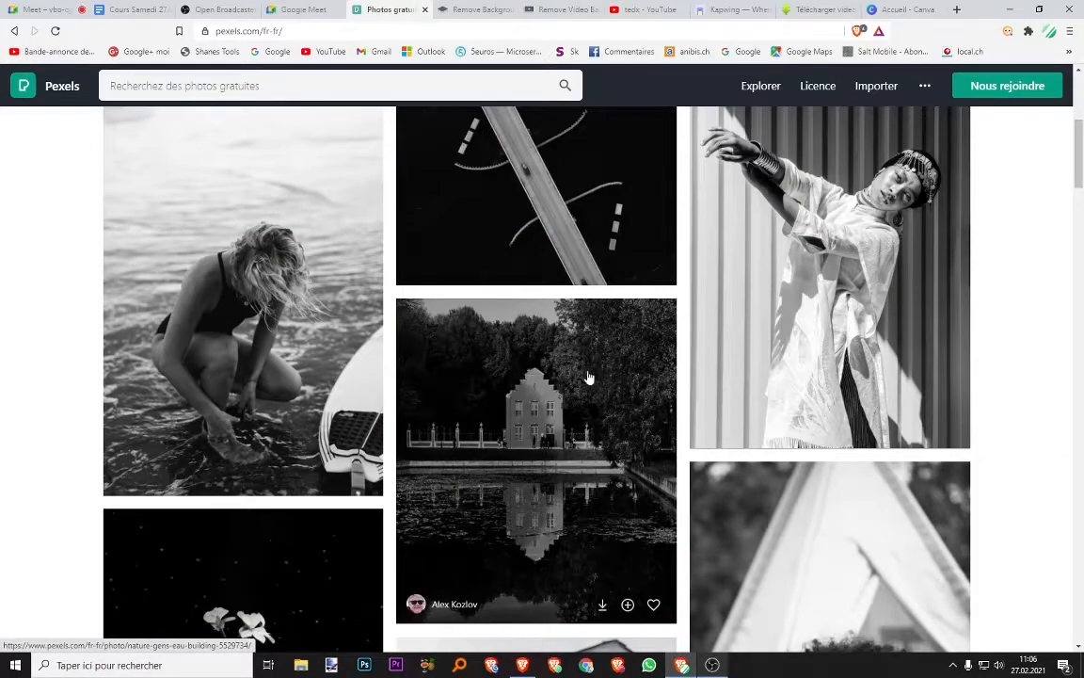
scroll(555, 381, up, 4)
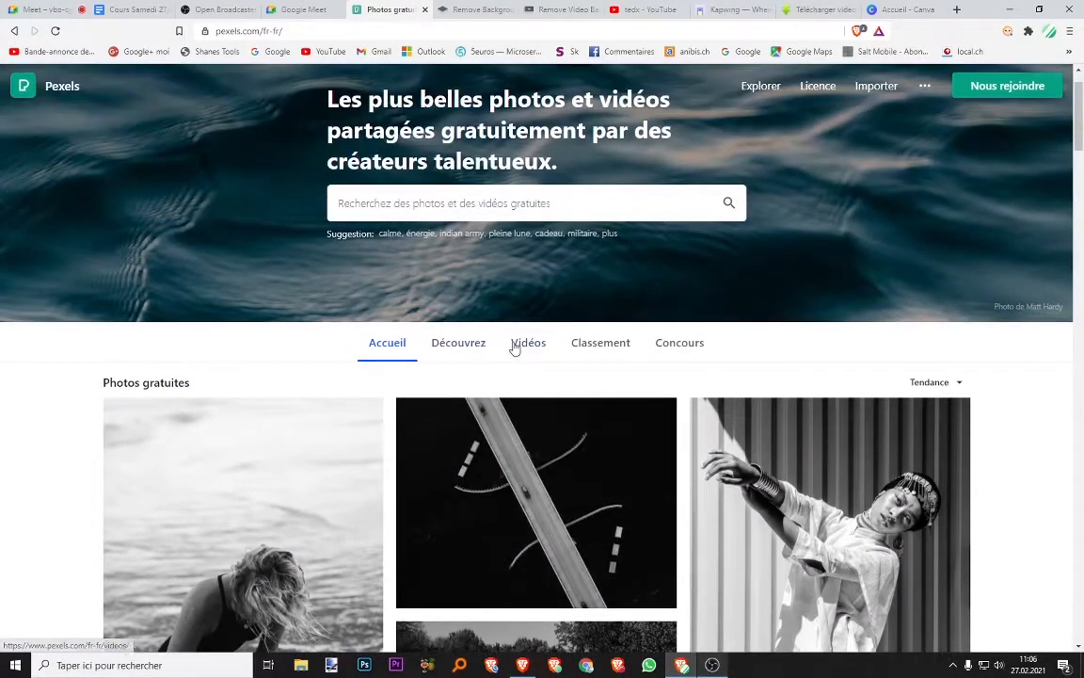
- Browse the trending free videos in the Pexels video section
click(524, 350)
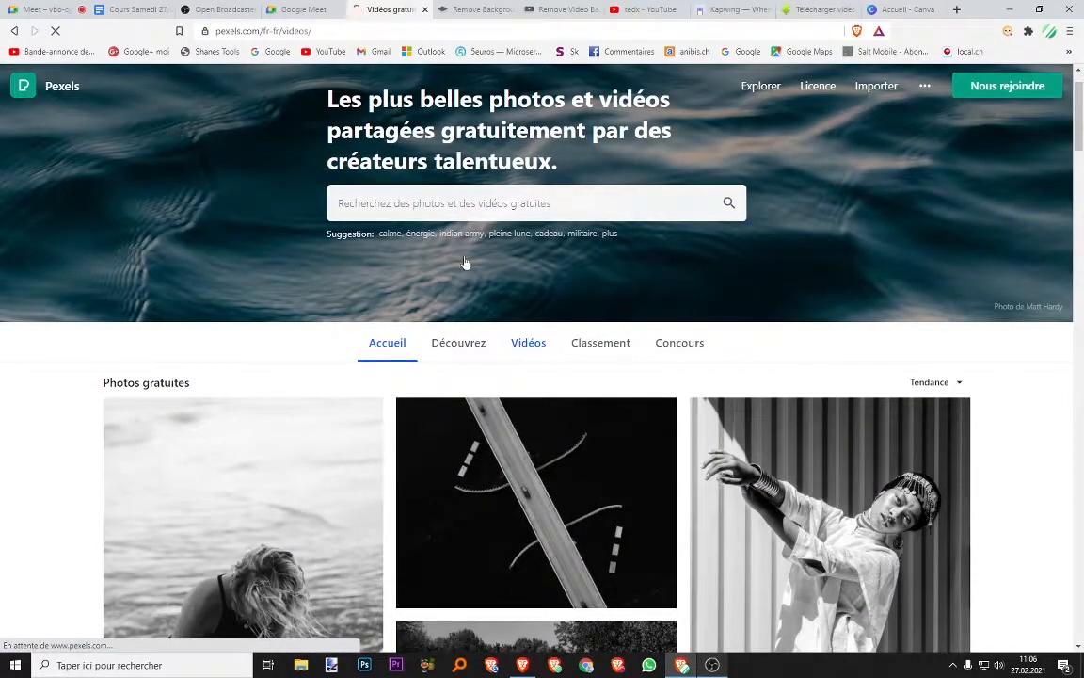
scroll(382, 246, down, 2)
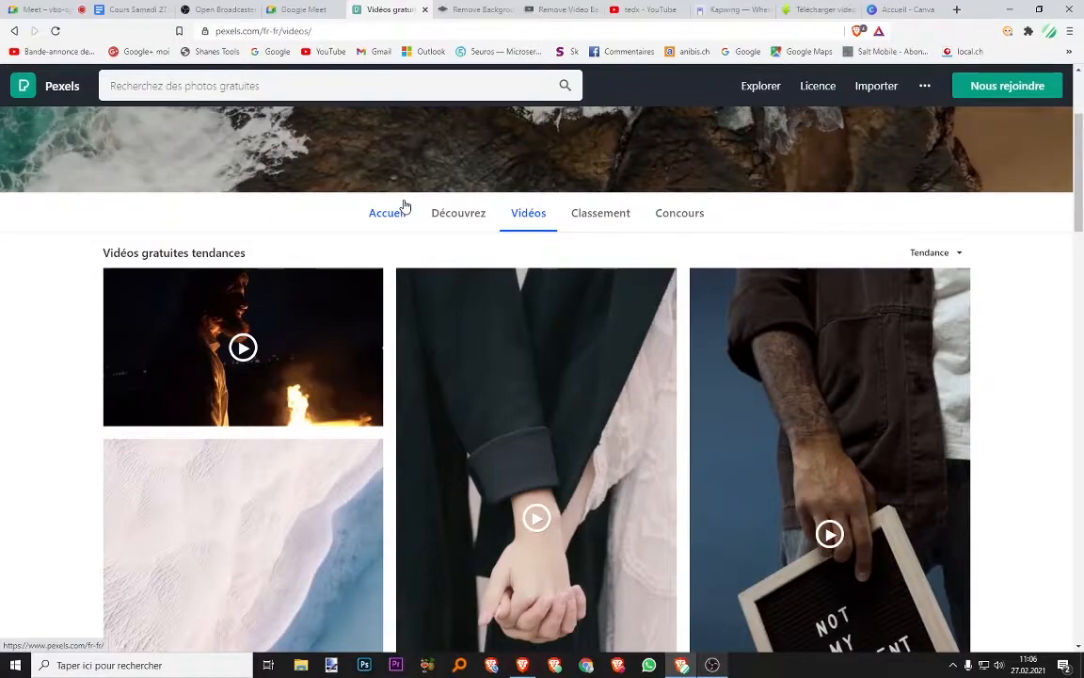
scroll(406, 211, down, 2)
scroll(405, 209, down, 1)
scroll(509, 280, down, 2)
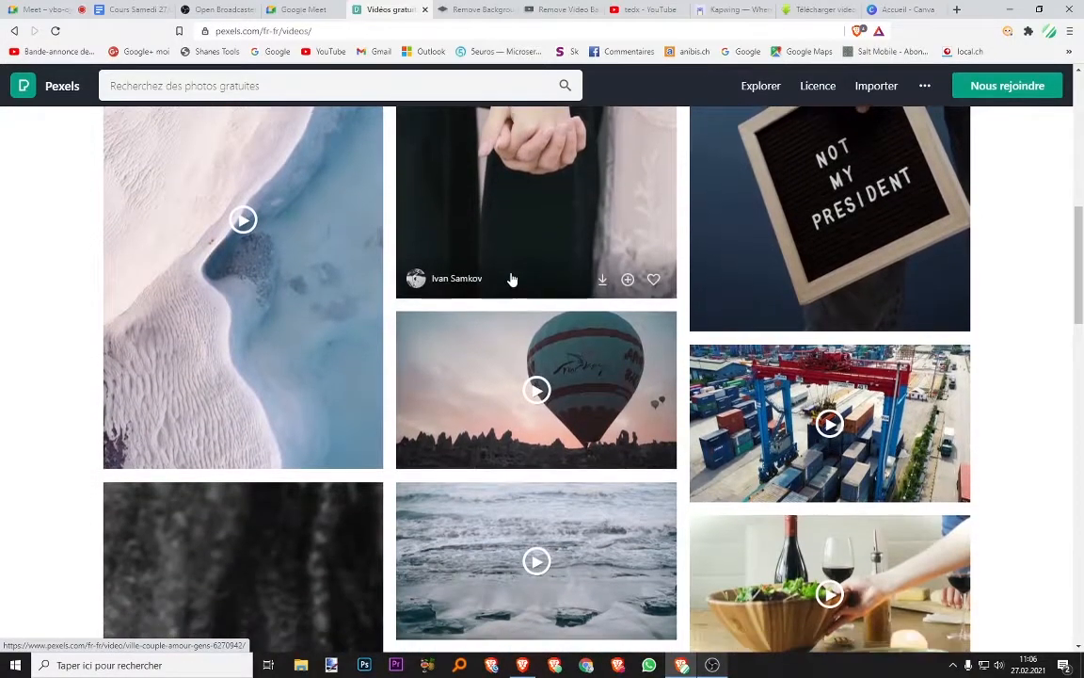
scroll(552, 491, down, 2)
scroll(443, 448, up, 1)
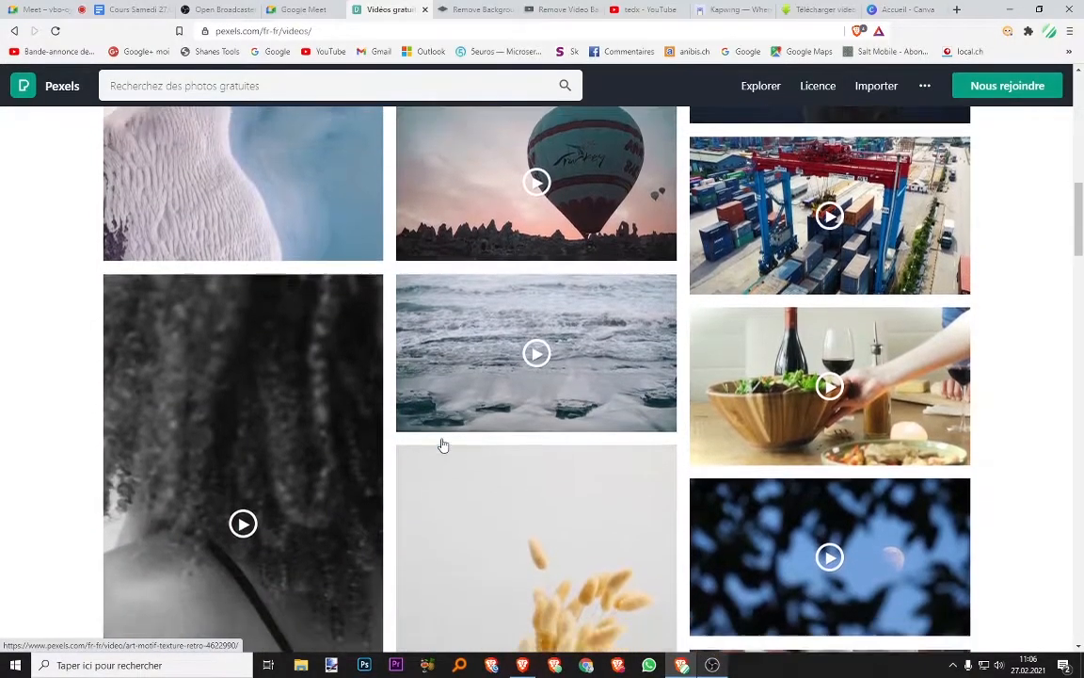
scroll(441, 442, down, 3)
scroll(496, 439, up, 3)
scroll(497, 431, up, 8)
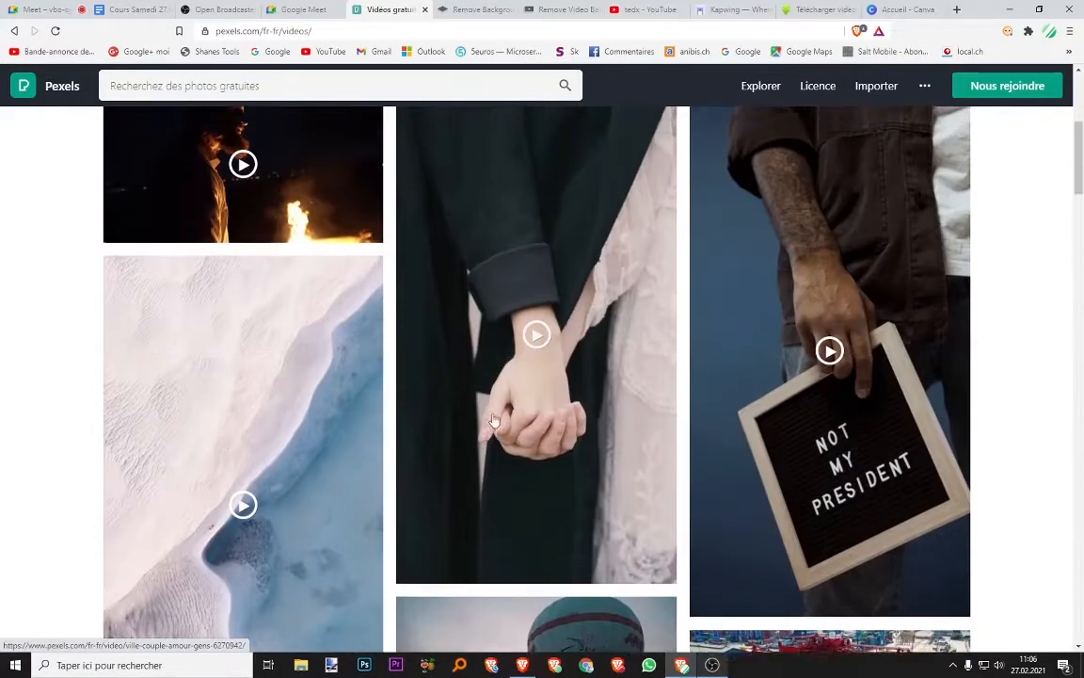
- Return to the Pexels home page and search its free photos and videos for "Work"
click(164, 87)
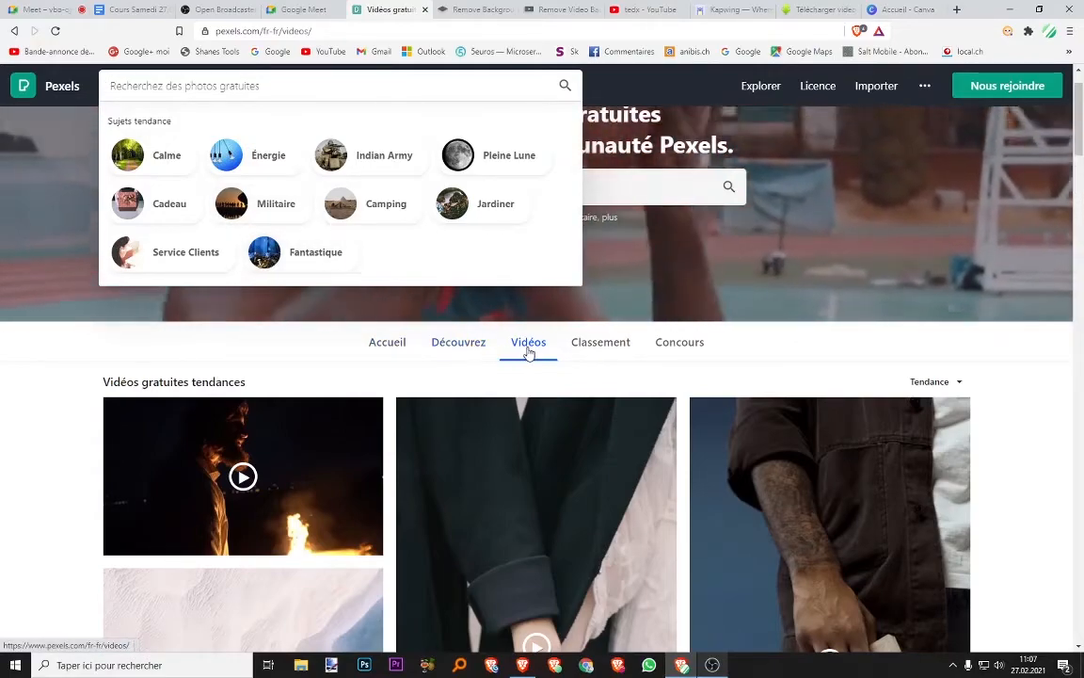
click(400, 346)
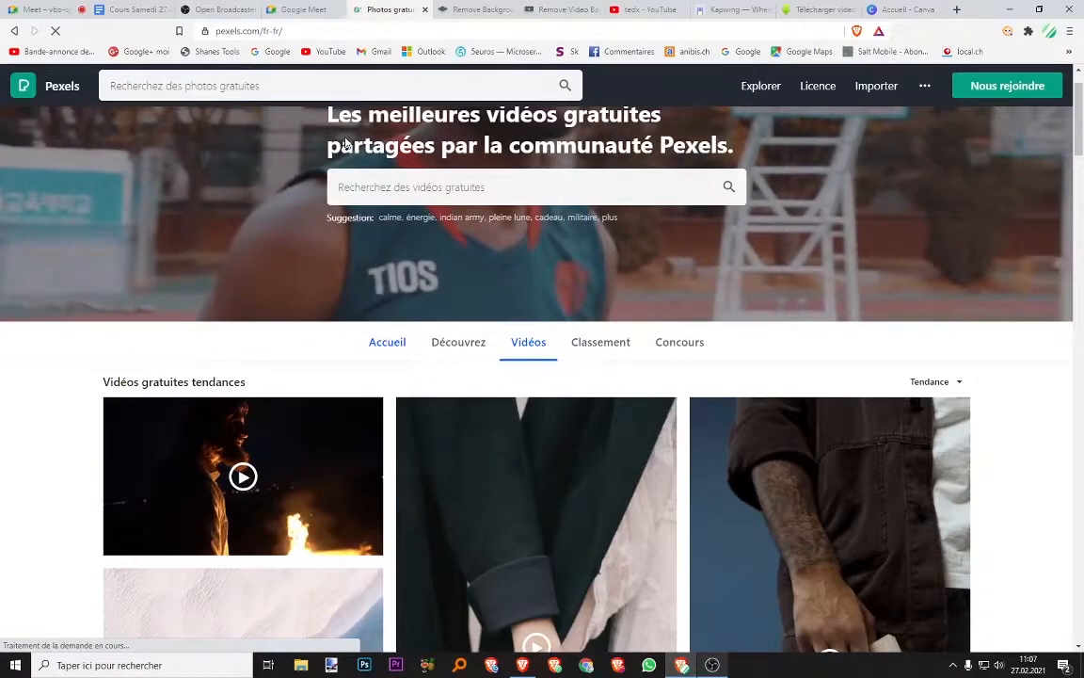
scroll(358, 207, down, 1)
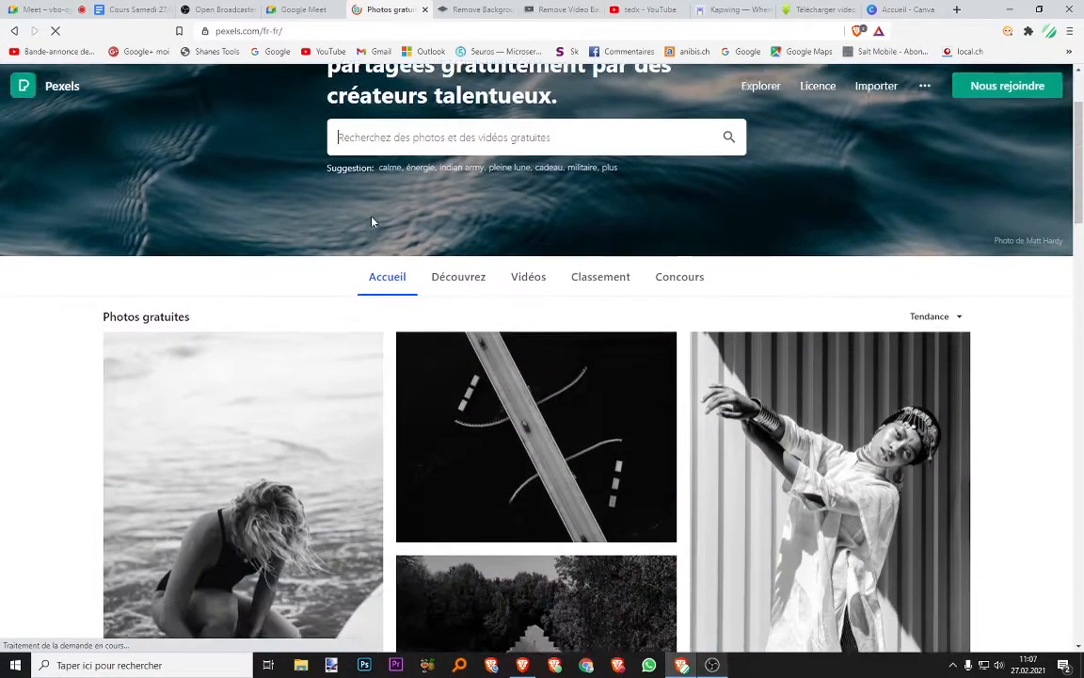
click(370, 208)
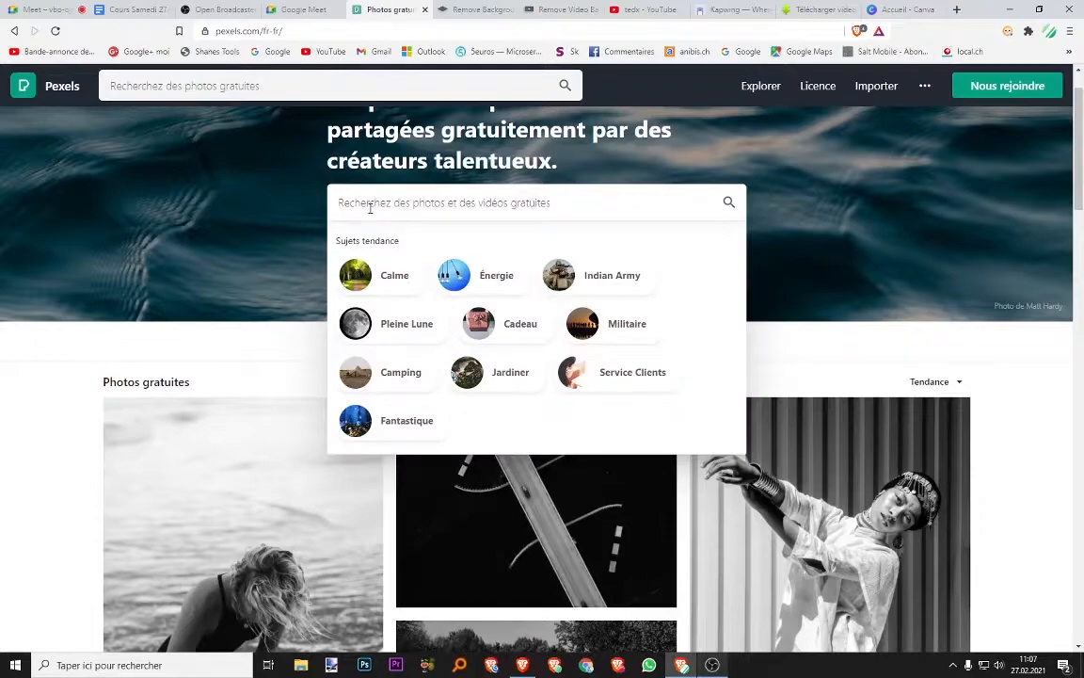
text(Wor)
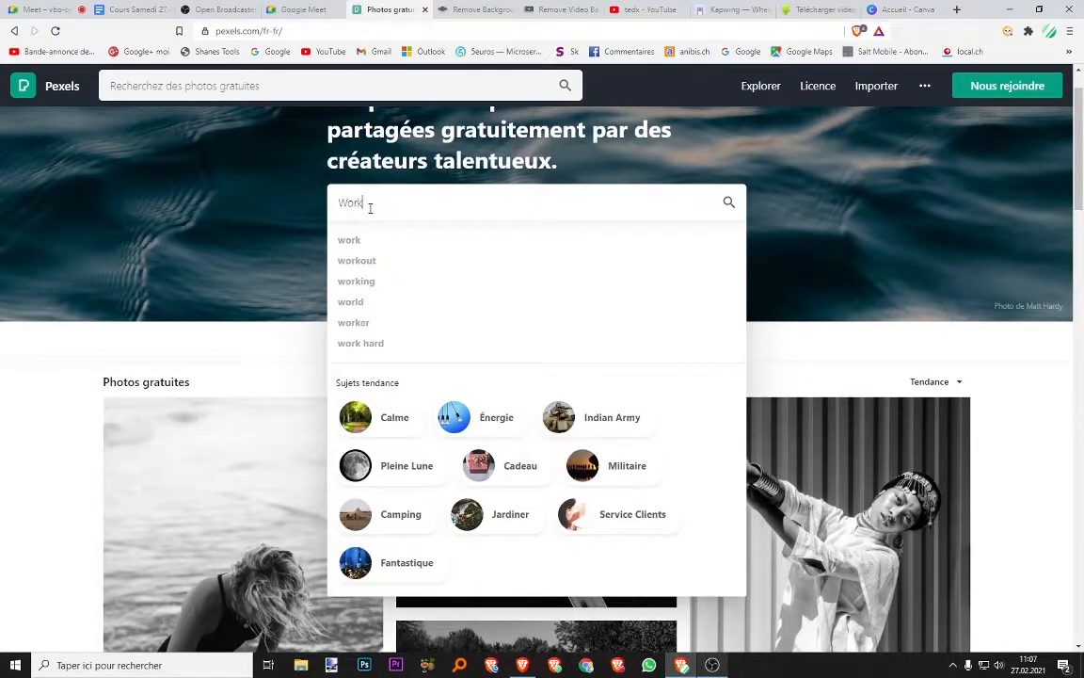
text(k)
key(Return)
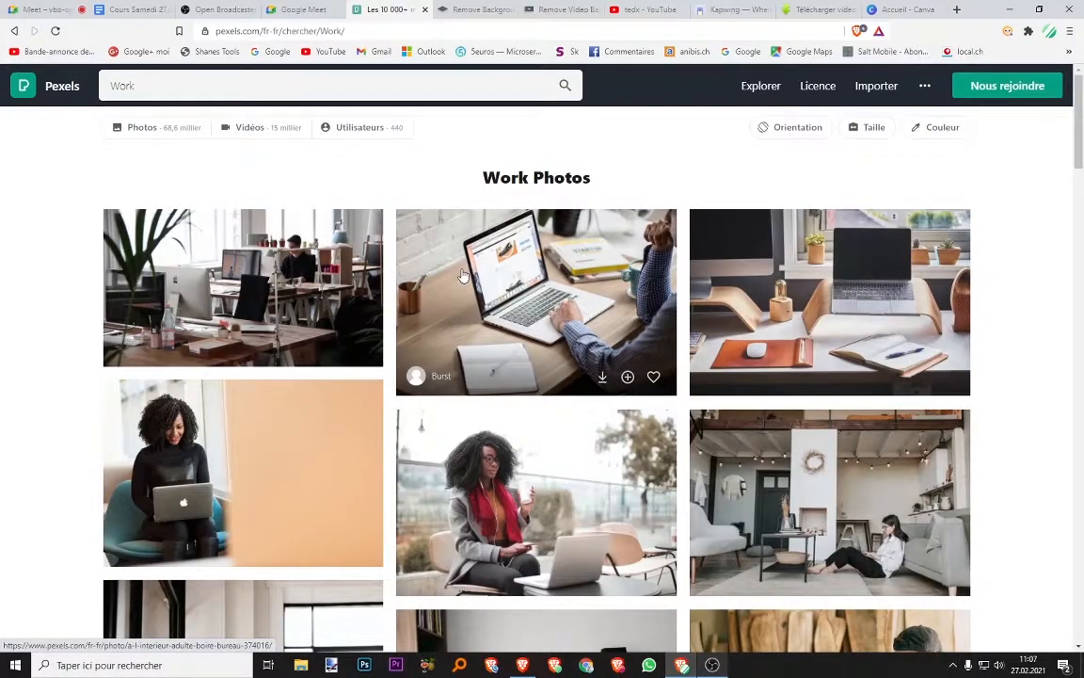
- Download the free photo of the woman in a red scarf drinking coffee beside a laptop, and return to the search results
scroll(455, 270, down, 1)
scroll(471, 329, up, 1)
scroll(499, 442, down, 1)
click(532, 428)
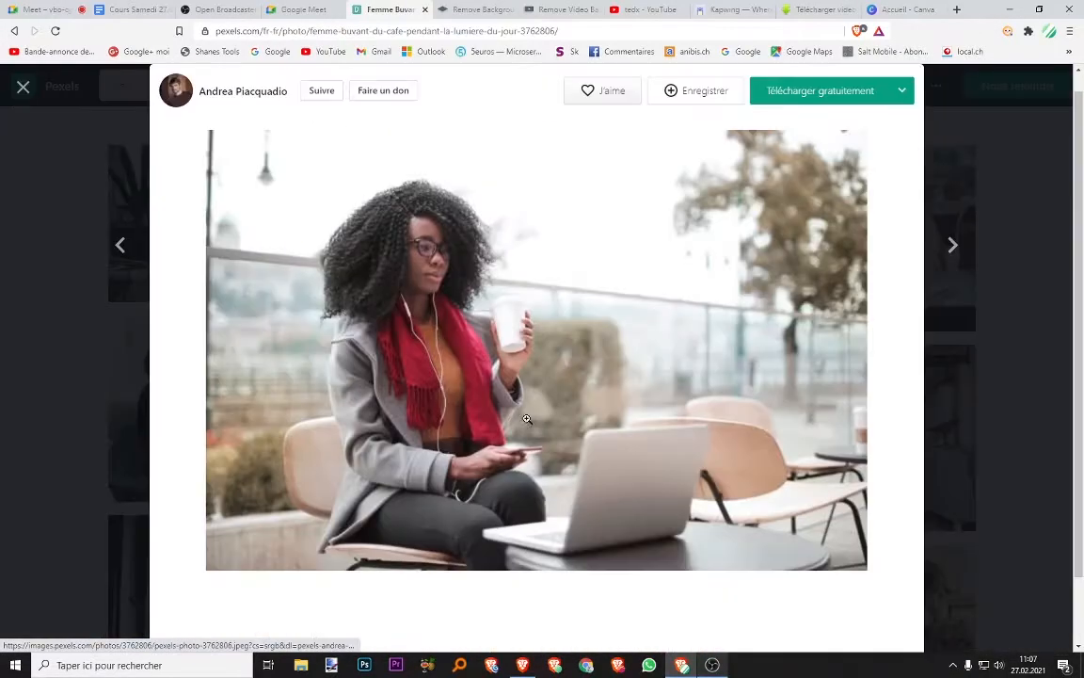
click(818, 95)
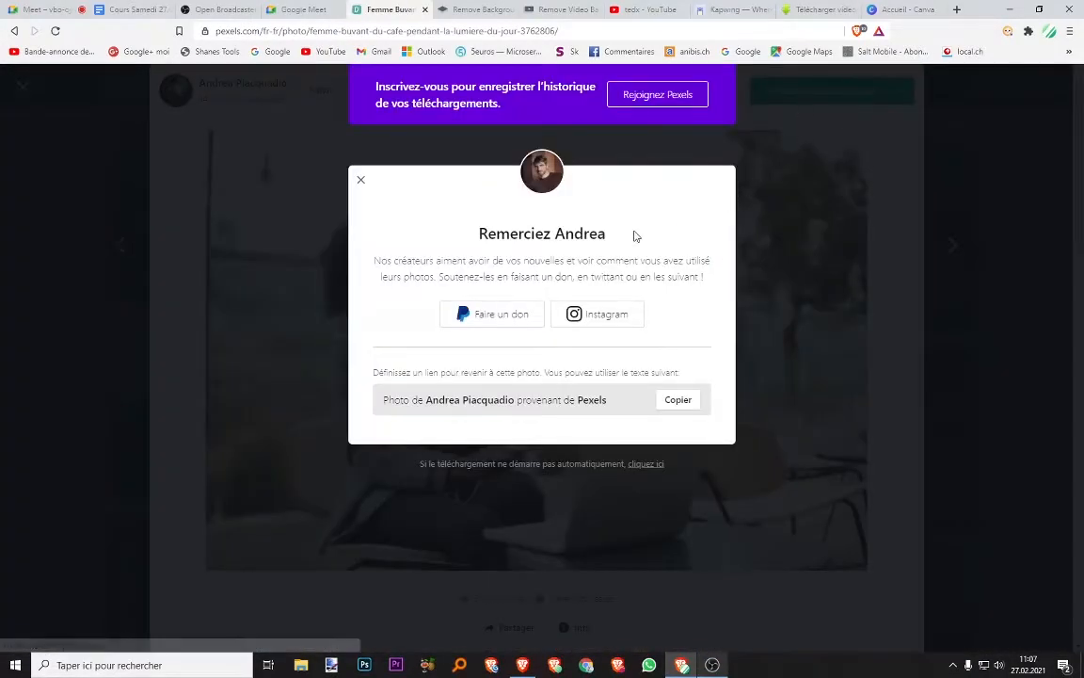
click(450, 406)
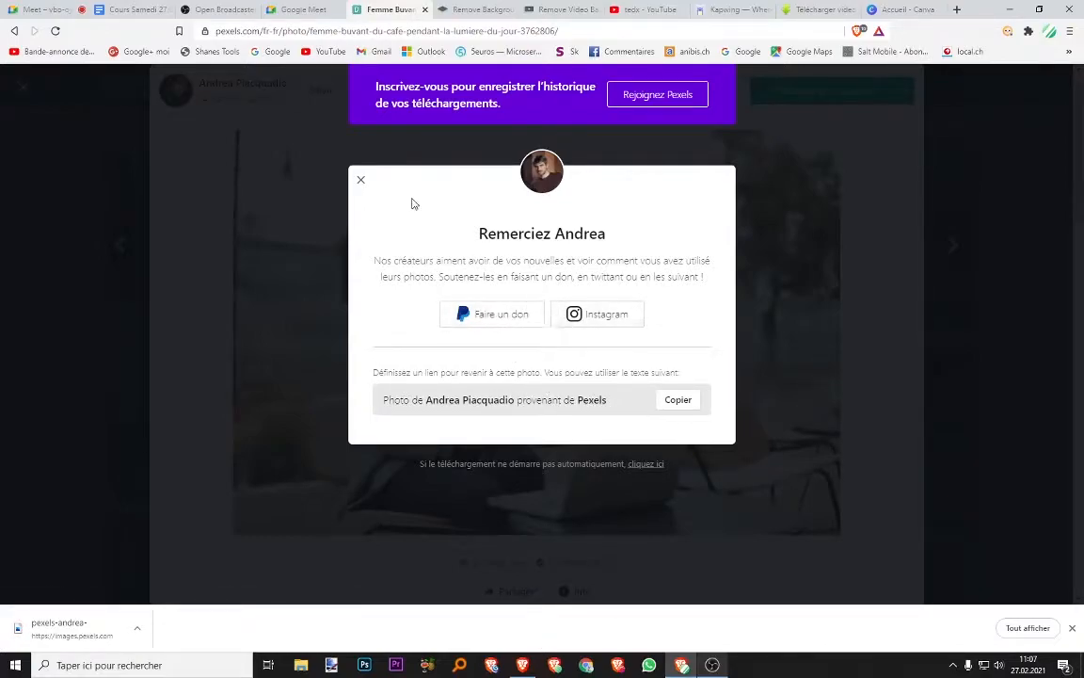
click(363, 182)
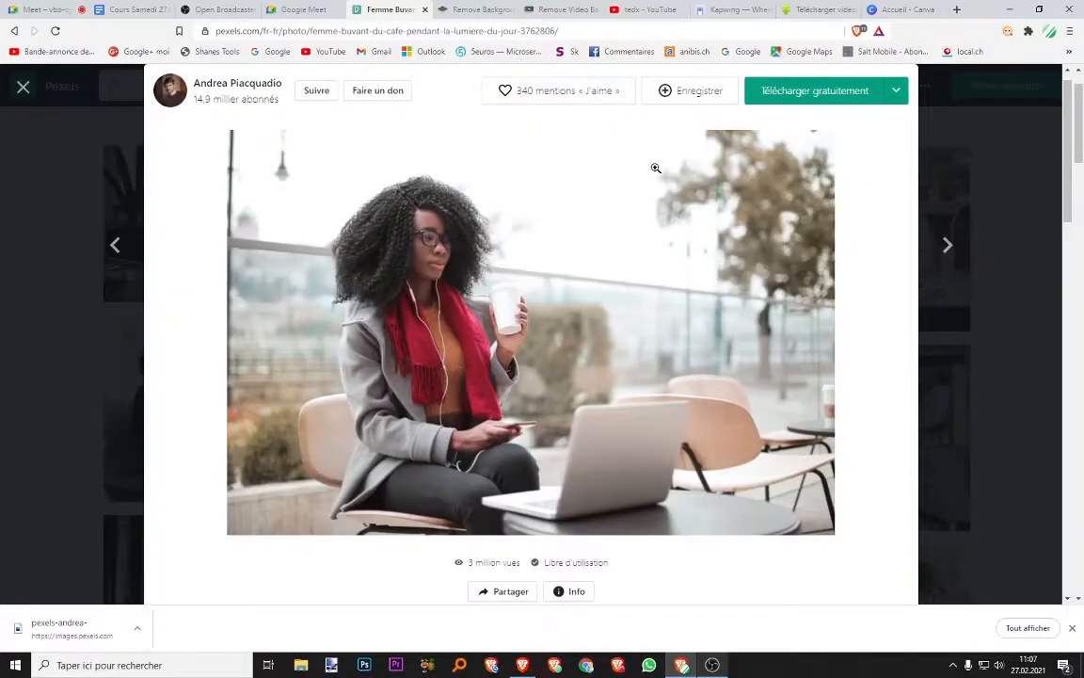
click(26, 86)
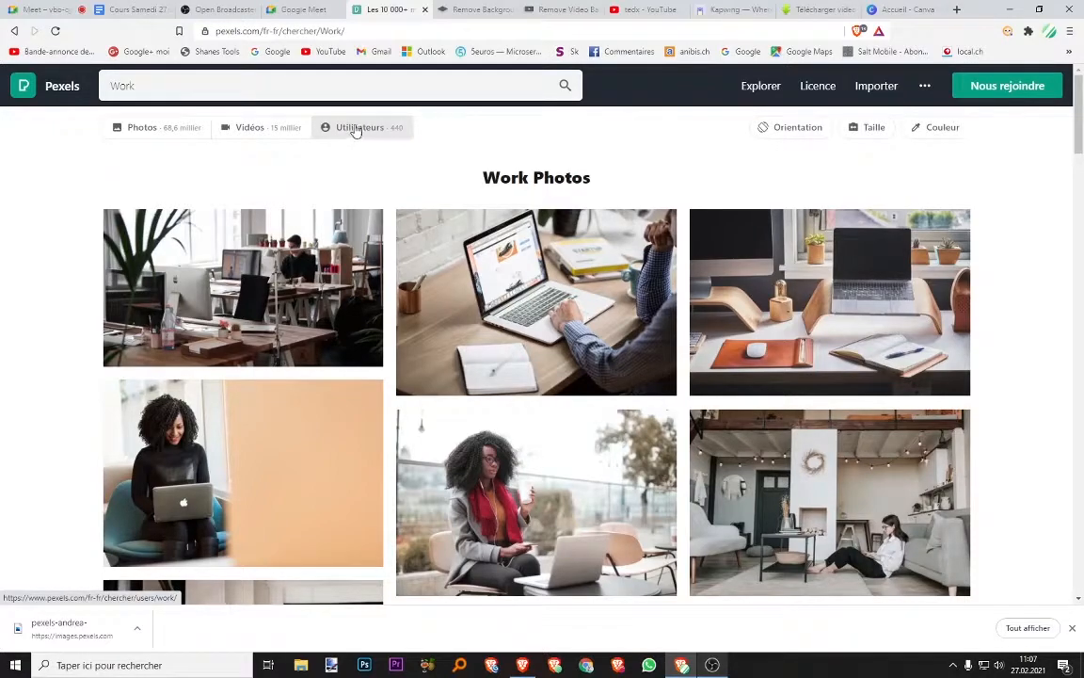
- Filter the Work photos by the pink colour and browse through the results
click(914, 132)
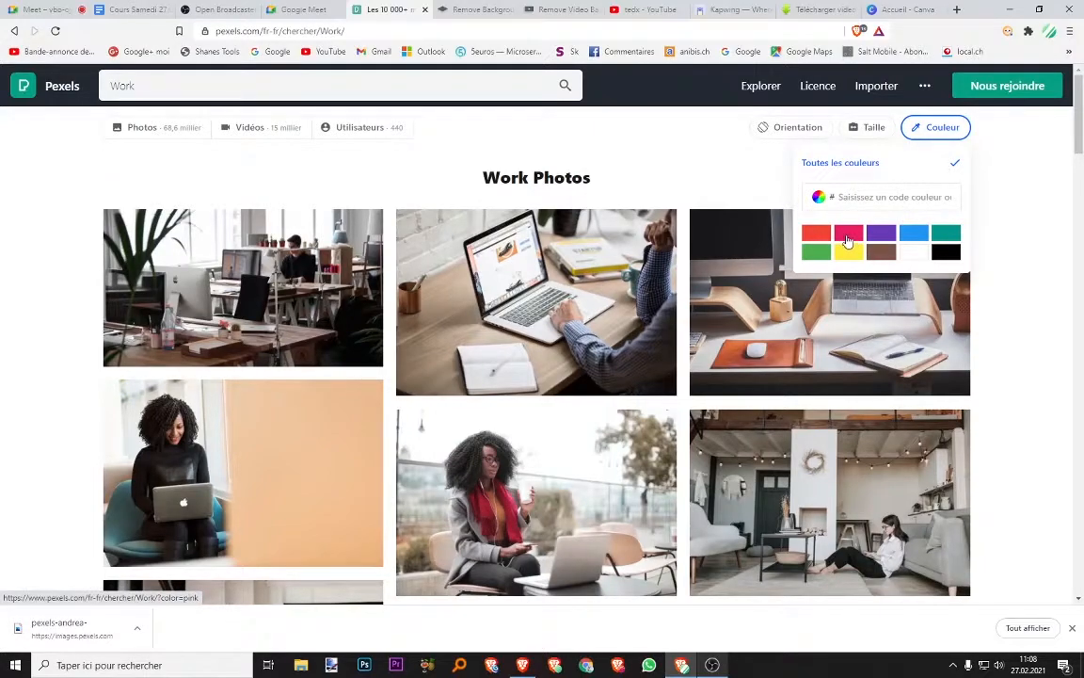
click(849, 241)
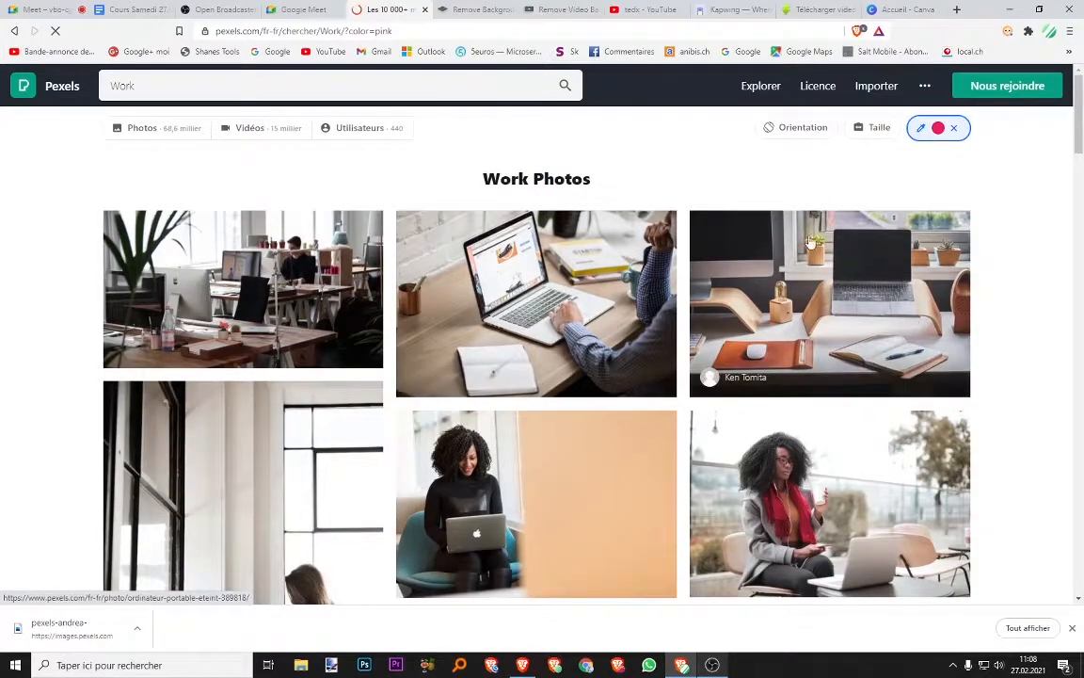
scroll(554, 337, down, 5)
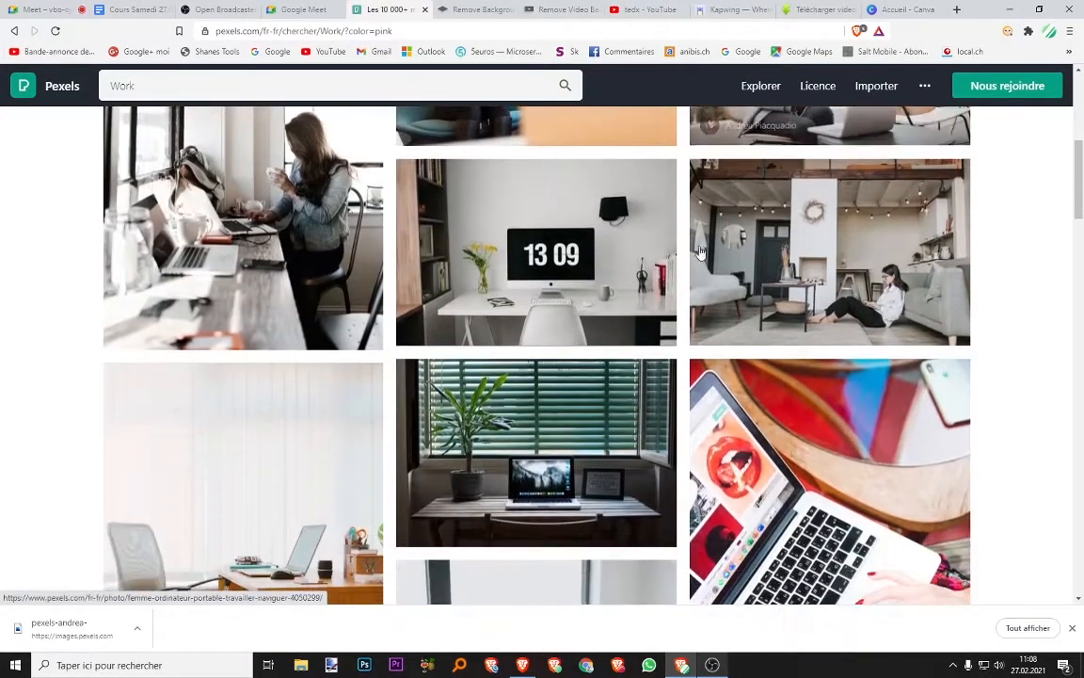
scroll(554, 337, down, 7)
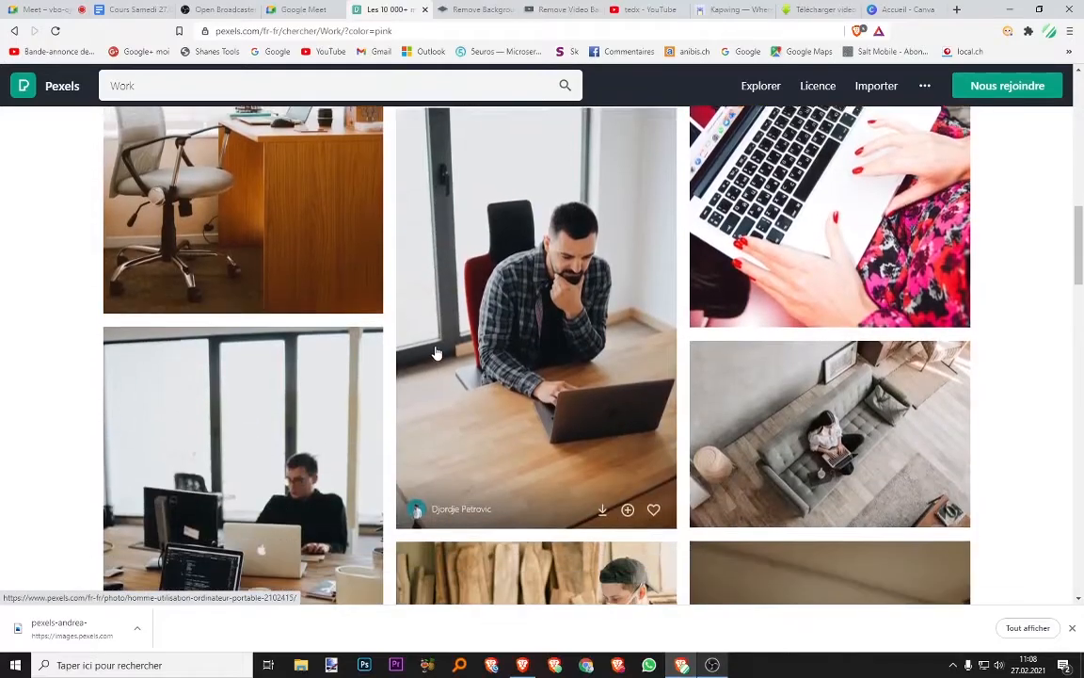
scroll(548, 332, down, 7)
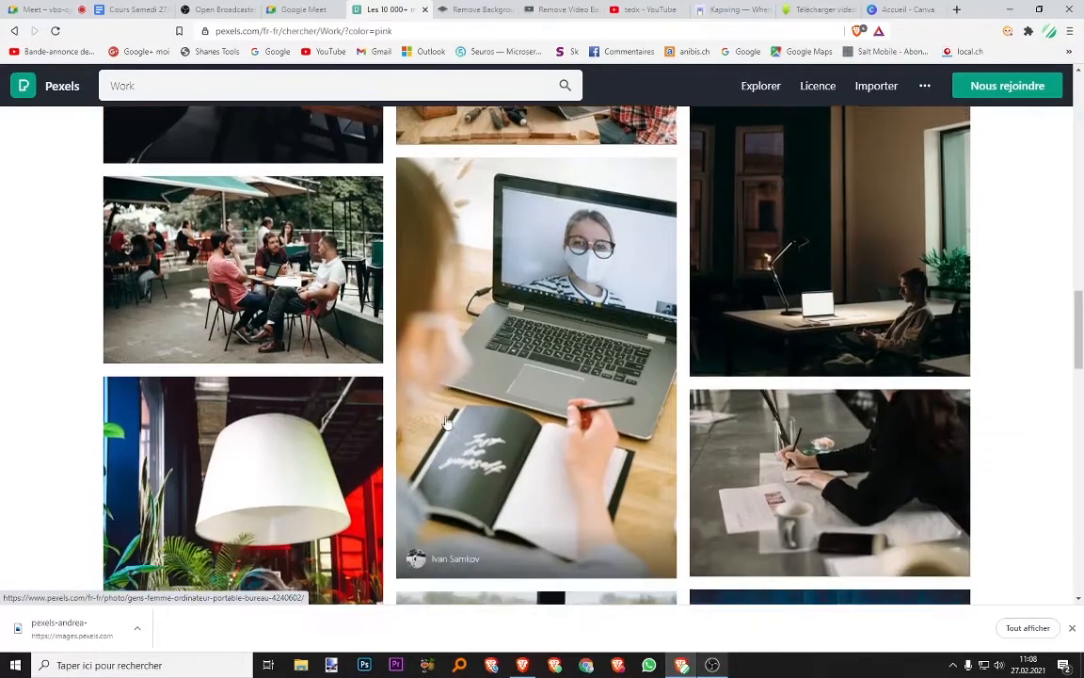
scroll(423, 396, up, 1)
scroll(435, 353, down, 4)
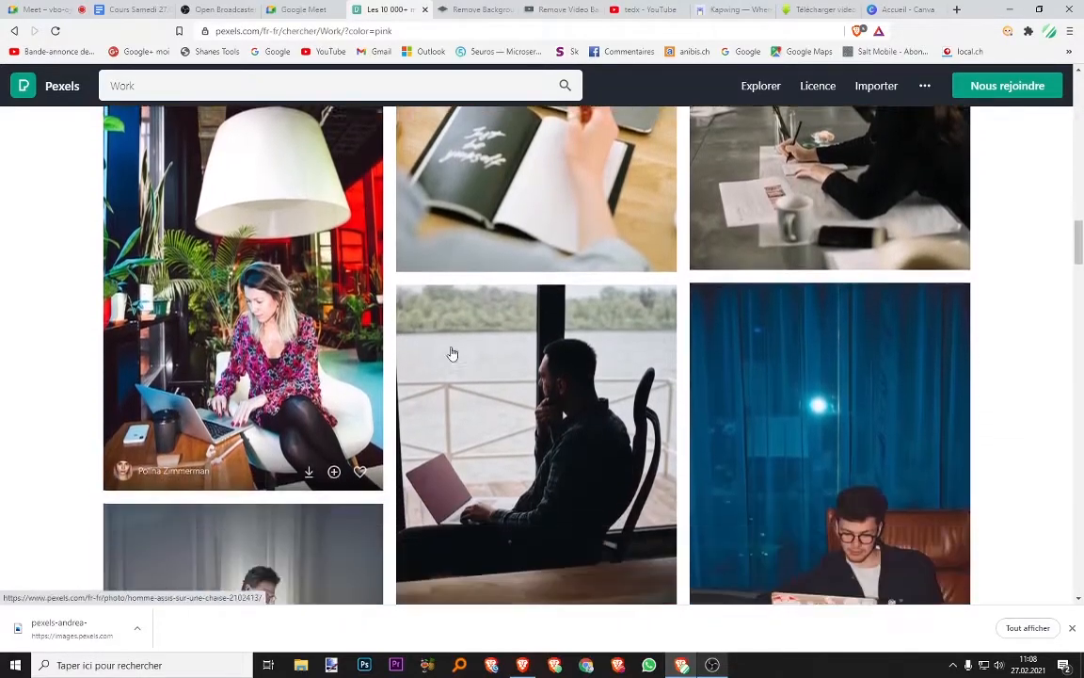
scroll(466, 349, down, 6)
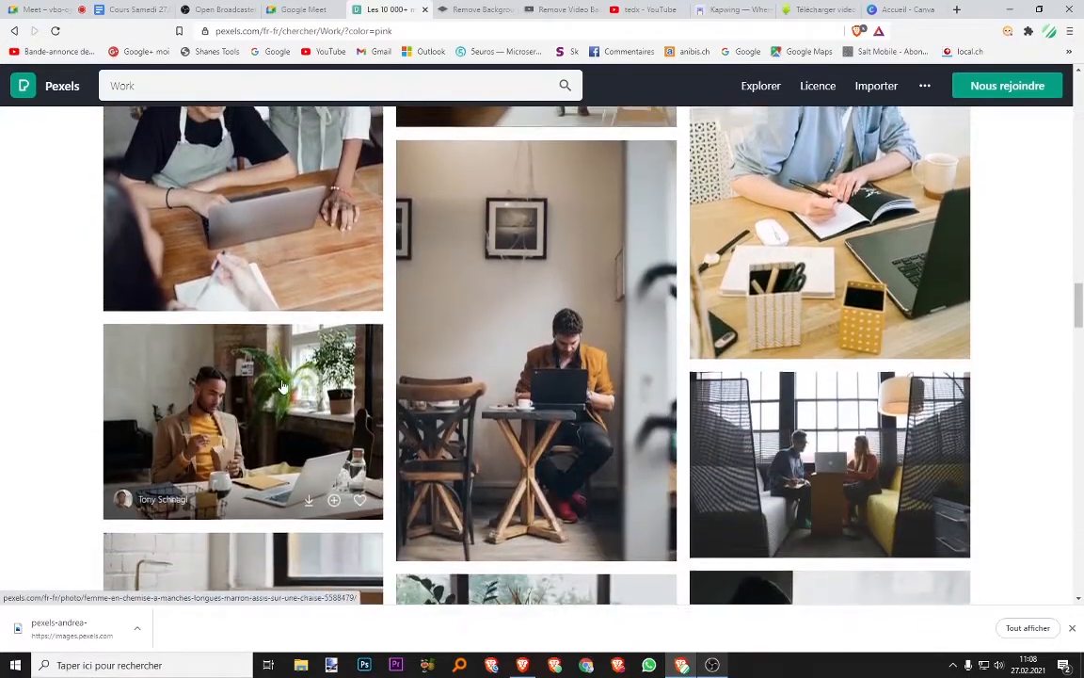
scroll(340, 393, up, 5)
scroll(340, 394, up, 15)
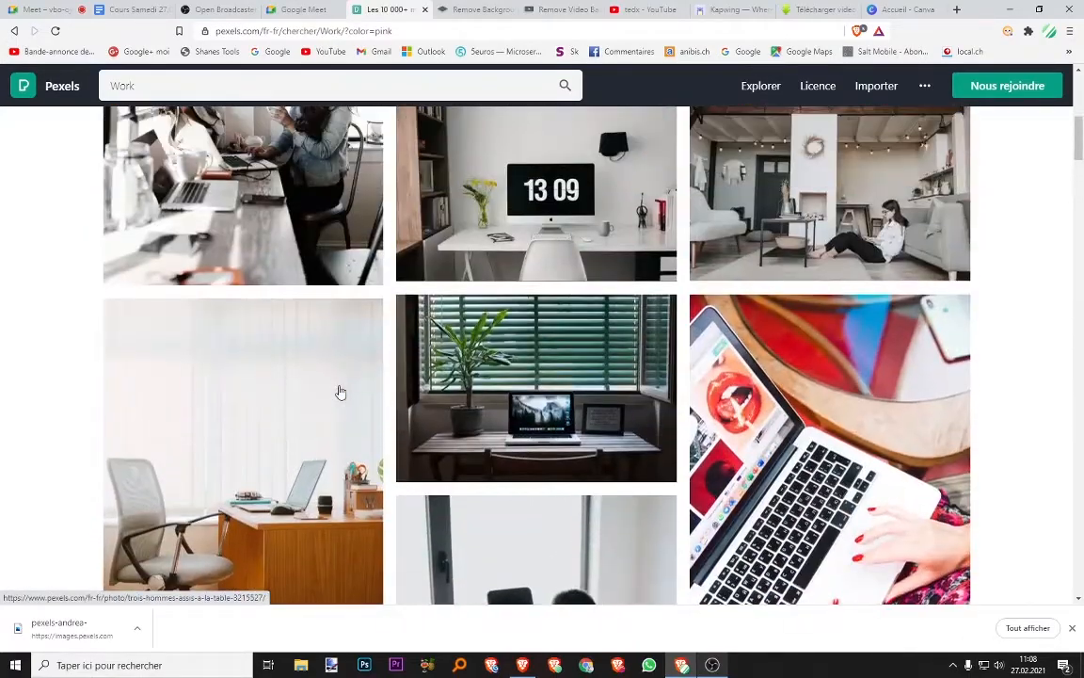
- Switch the colour filter of the Work photos to blue and look through the results
scroll(346, 394, up, 3)
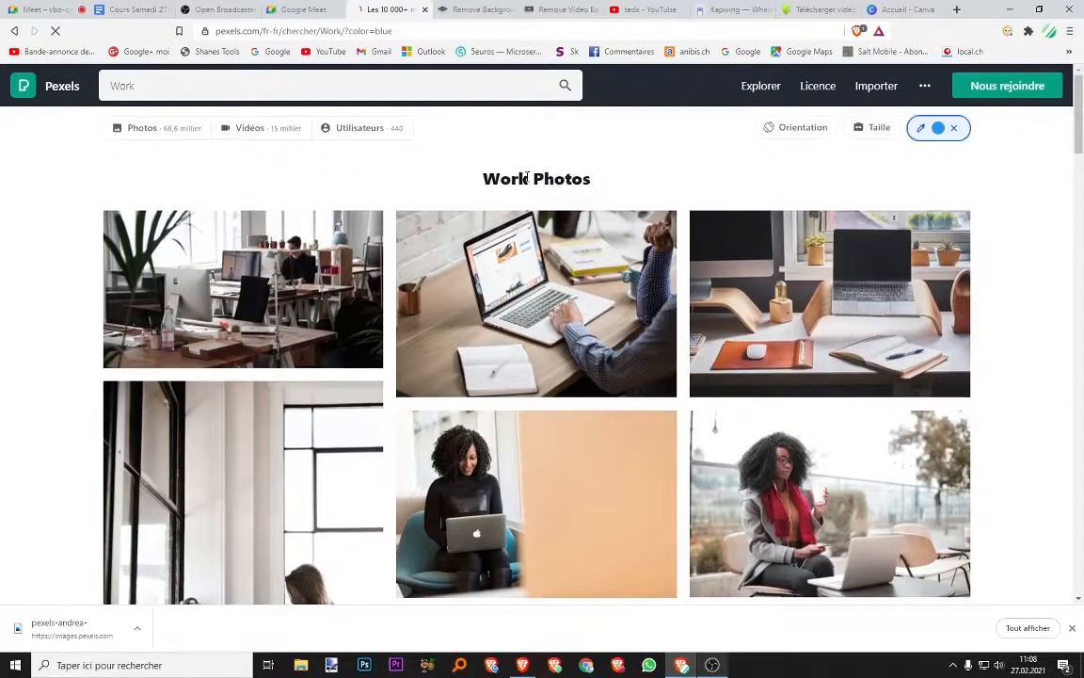
scroll(466, 174, down, 4)
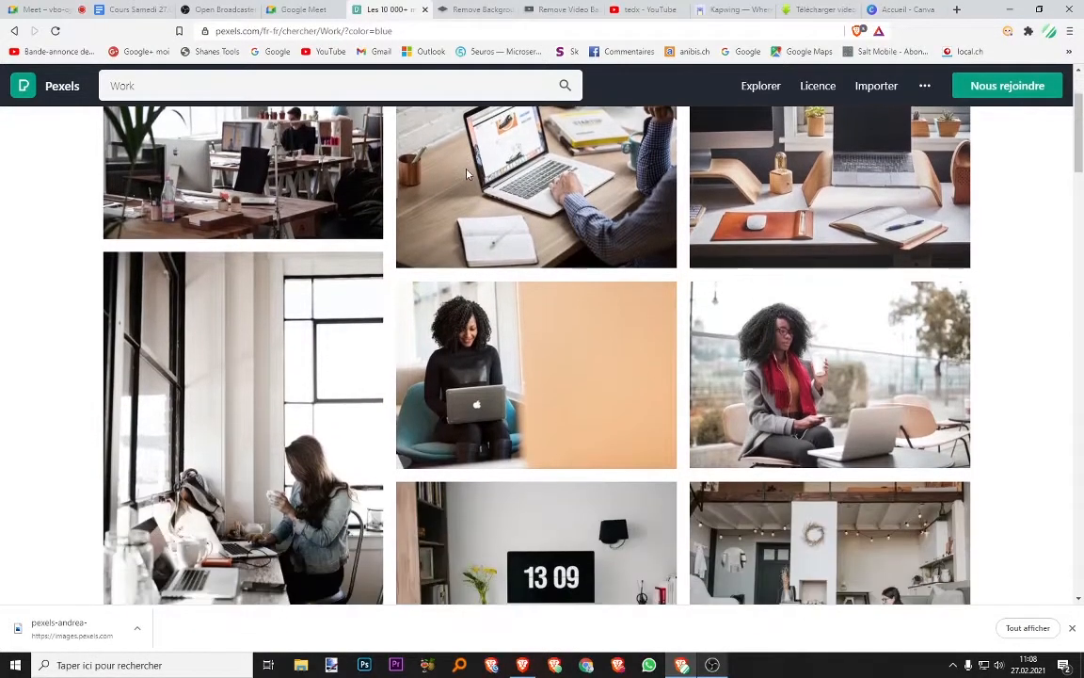
scroll(466, 174, up, 4)
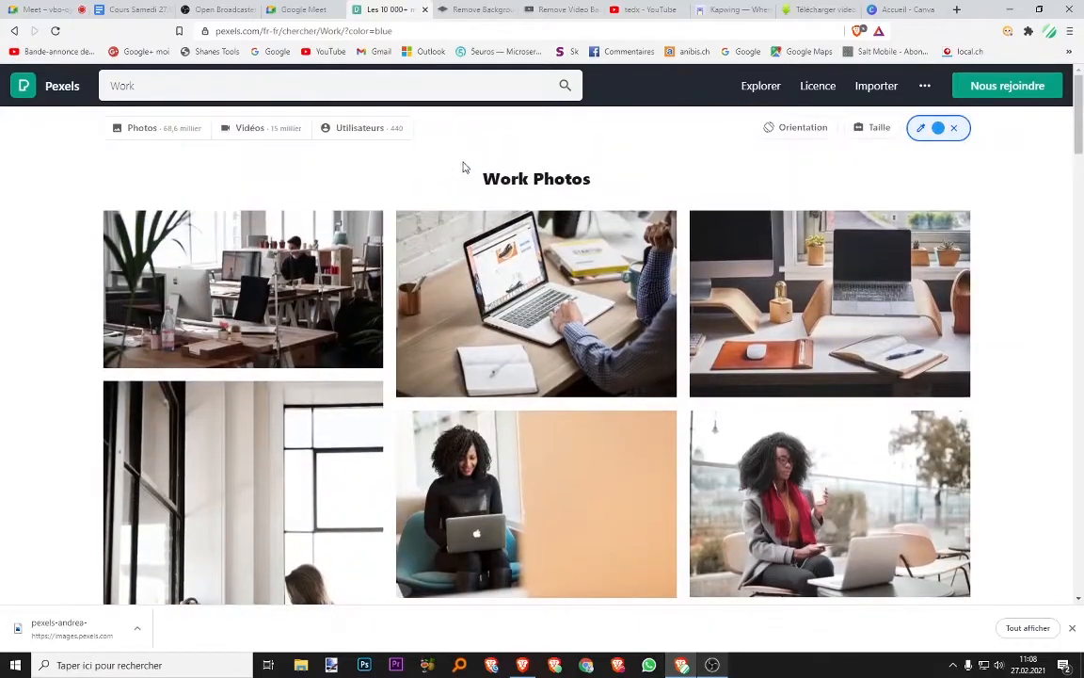
click(567, 83)
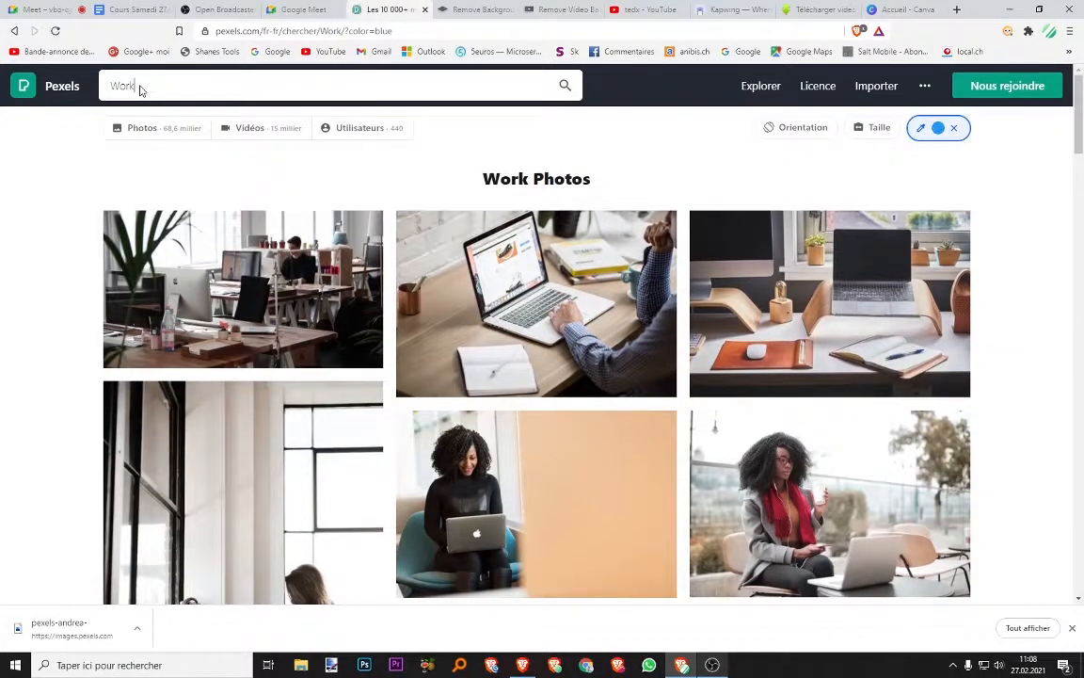
scroll(356, 343, down, 7)
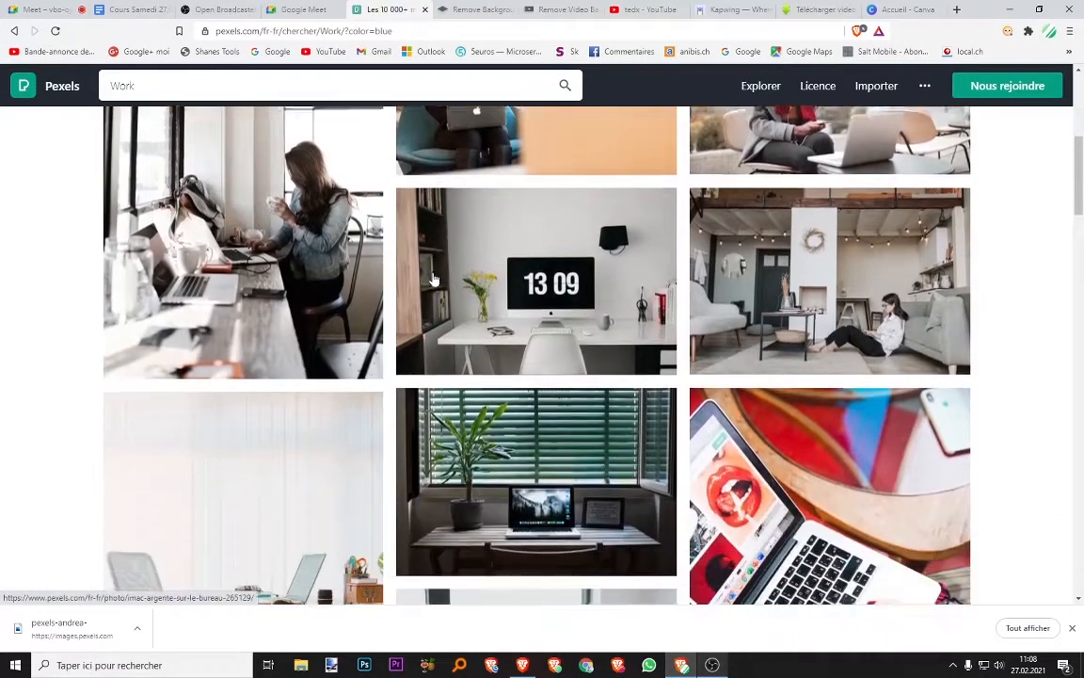
scroll(356, 342, down, 2)
scroll(412, 344, up, 10)
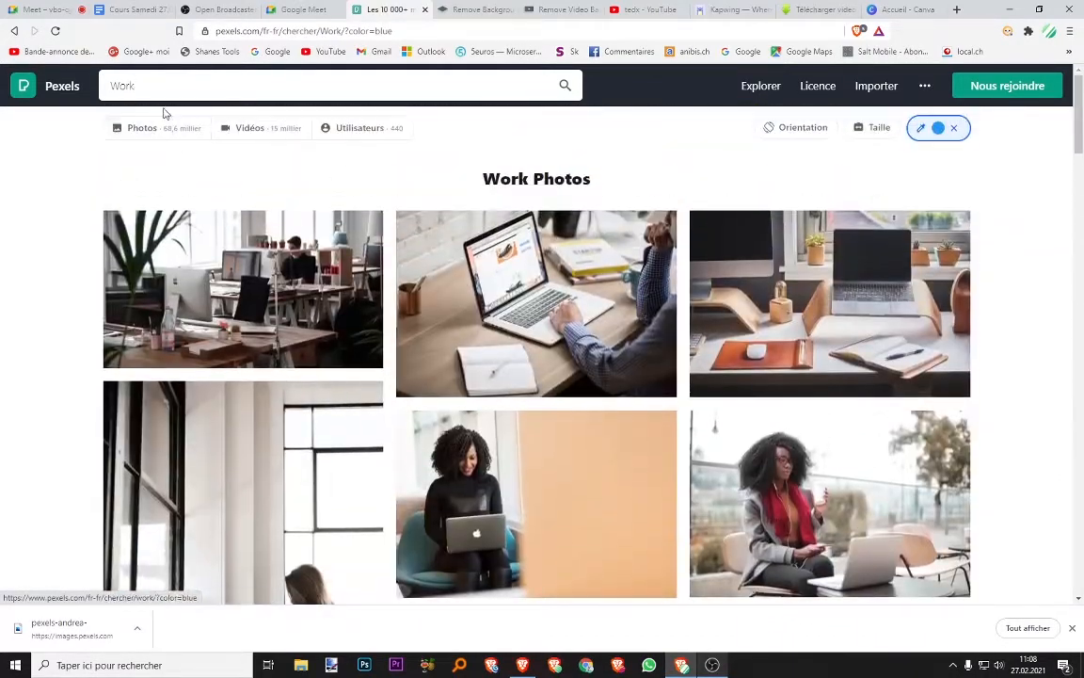
- Rerun the Work search and look at the Orientation and Taille filter options
click(159, 92)
key(Return)
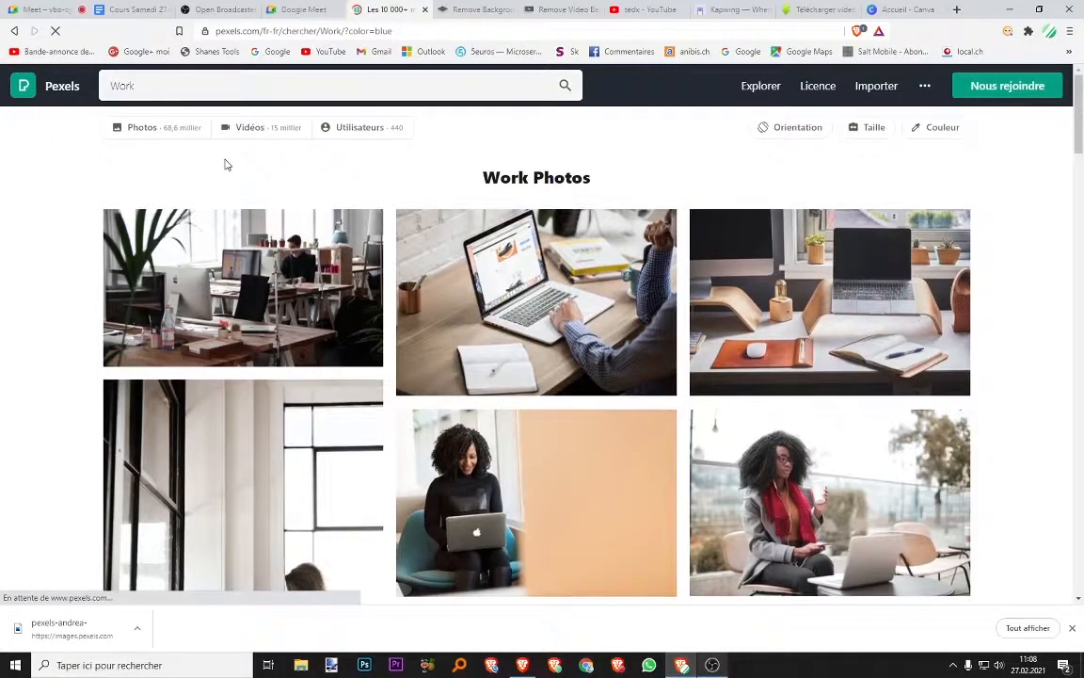
click(795, 128)
click(872, 127)
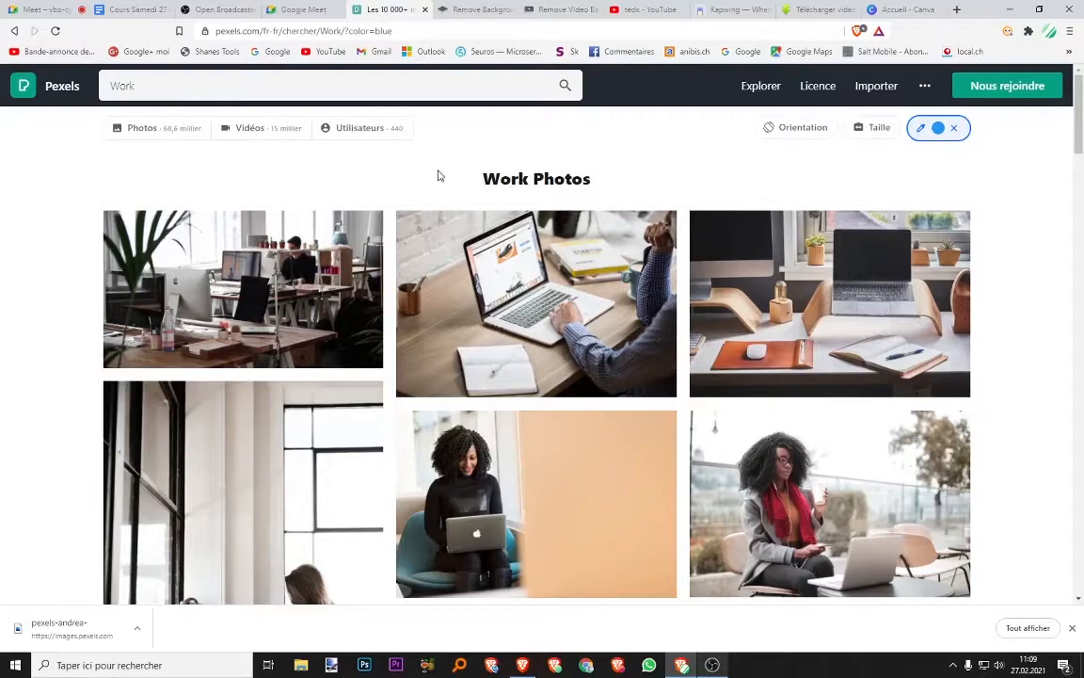
- Switch to remove.bg, remove the background of the downloaded Pexels photo, and rate the result positively
click(457, 12)
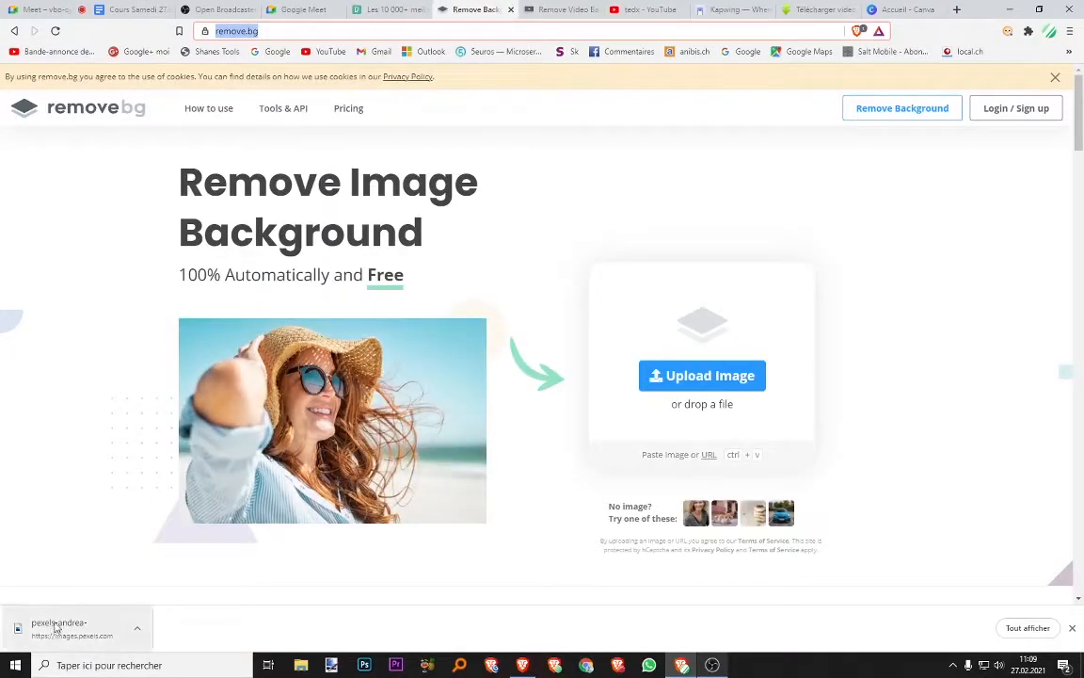
drag(37, 633, 541, 316)
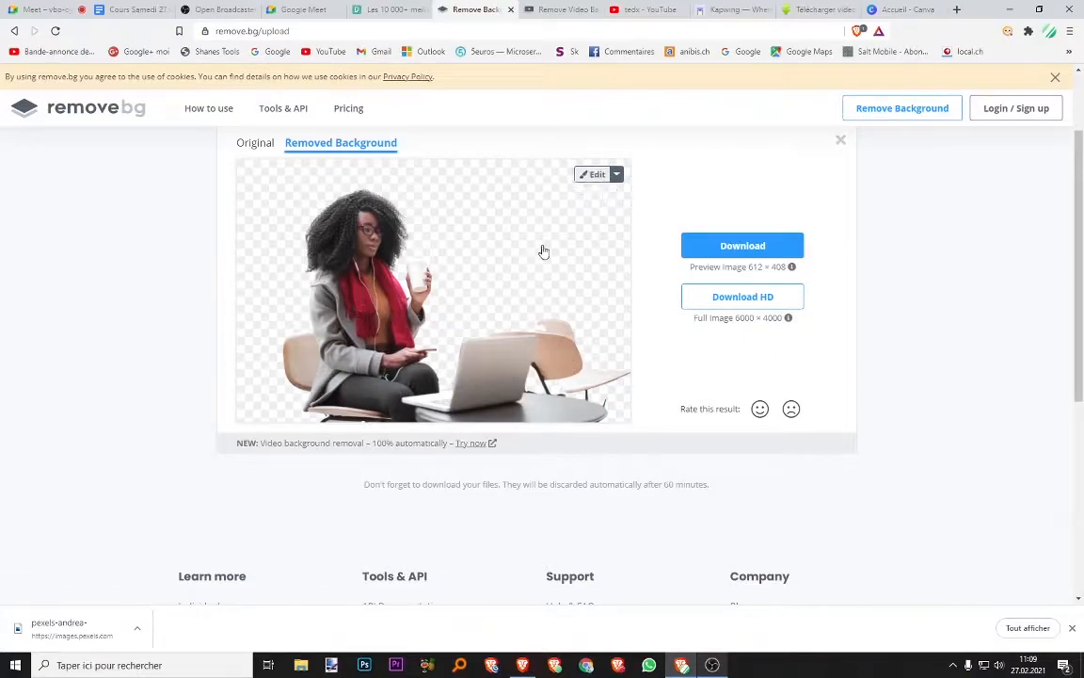
click(760, 409)
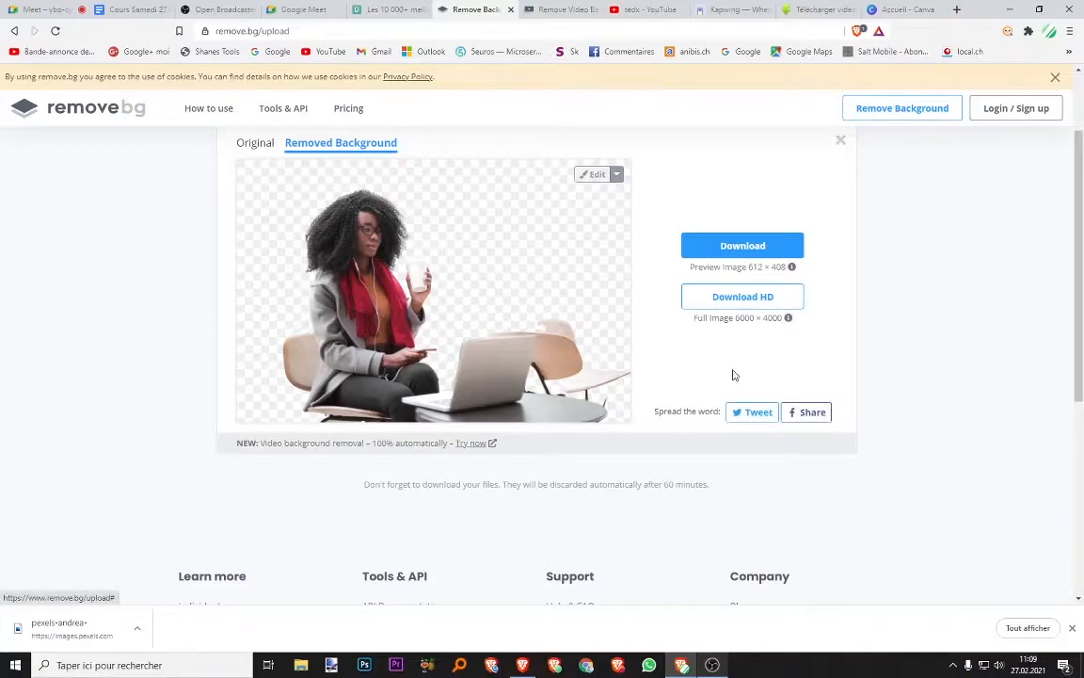
- Open the cutout in the editor and erase the laptop and table area with a slightly larger Erase brush
click(616, 174)
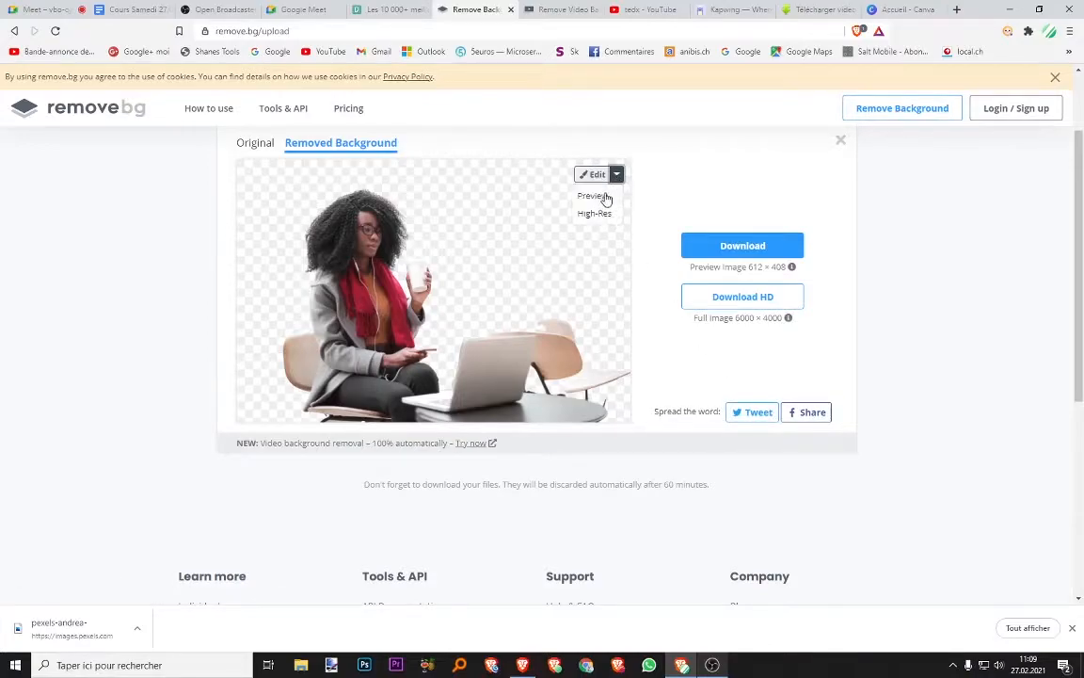
click(591, 176)
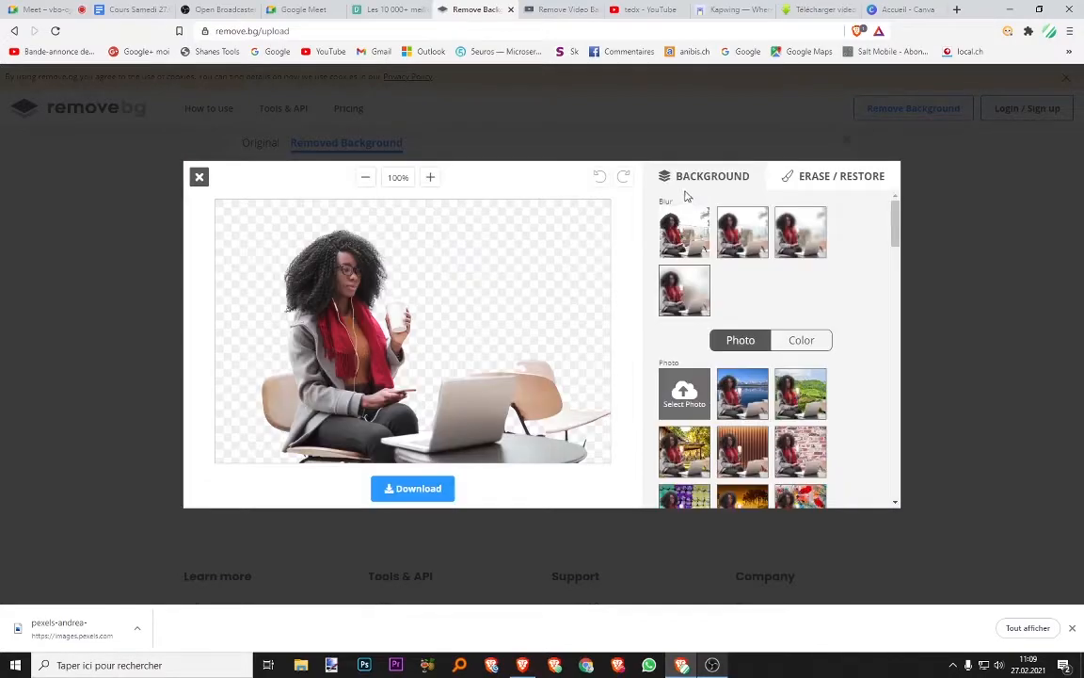
click(801, 183)
drag(731, 251, 753, 252)
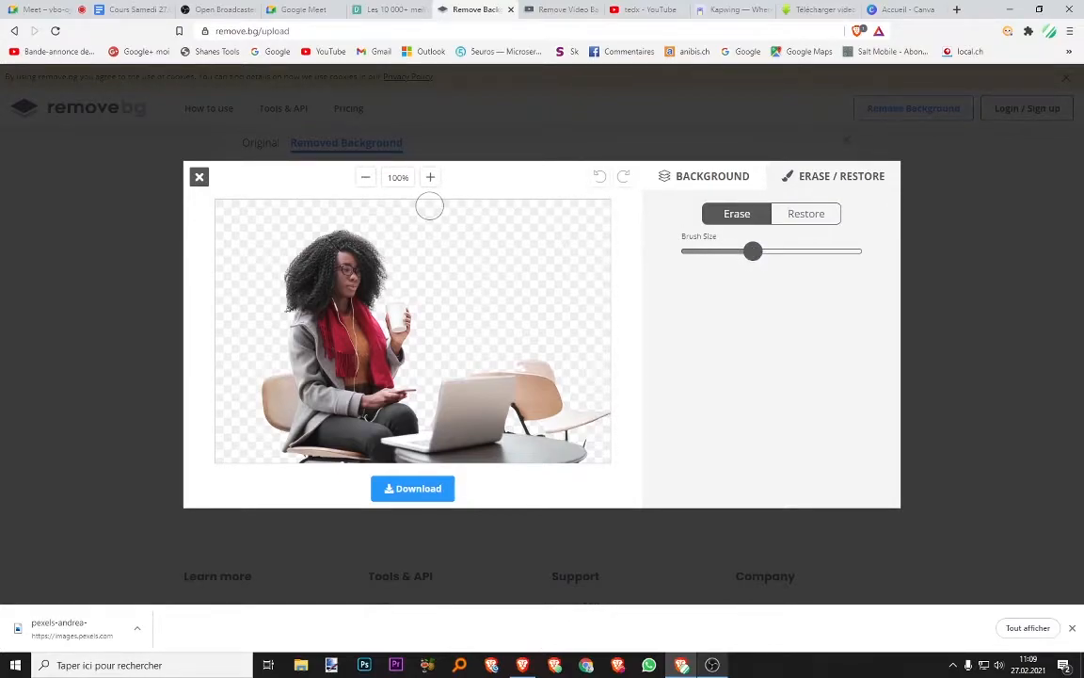
mouse_move(432, 372)
mouse_down()
mouse_move(426, 458)
mouse_move(632, 458)
mouse_move(458, 422)
mouse_move(462, 449)
mouse_move(443, 444)
mouse_move(452, 385)
mouse_move(475, 400)
mouse_move(486, 427)
mouse_move(472, 392)
mouse_move(464, 415)
mouse_move(471, 370)
mouse_move(522, 423)
mouse_move(502, 384)
mouse_move(505, 428)
mouse_move(513, 372)
mouse_move(550, 405)
mouse_move(513, 341)
mouse_up()
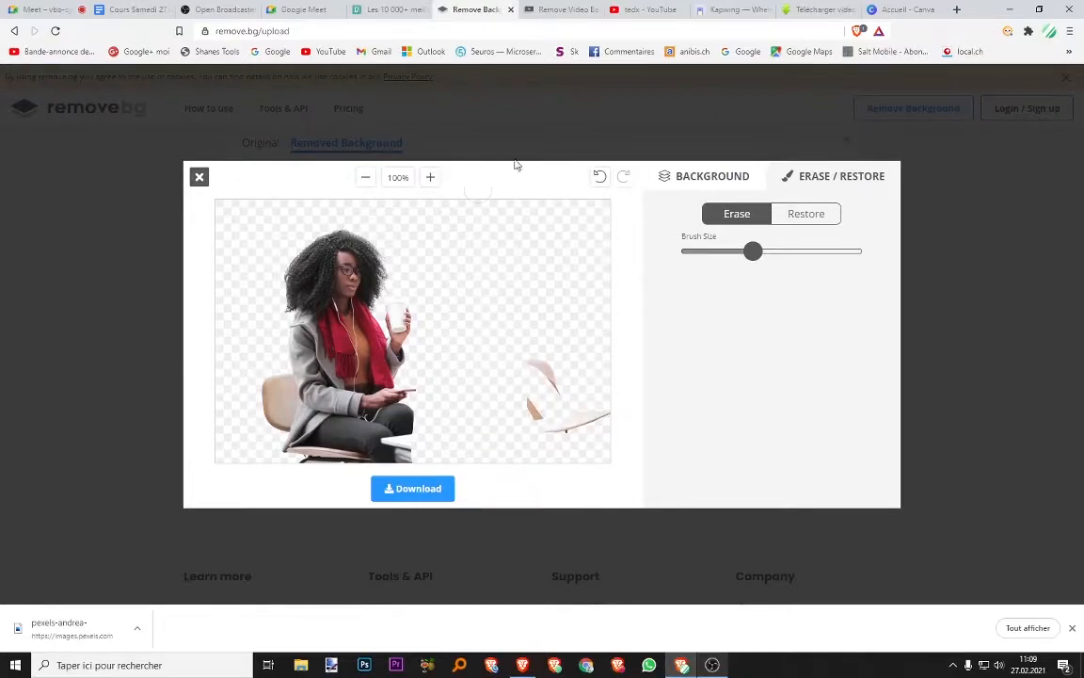
- Undo the eraser strokes and restore the original background beside the woman, around the laptop, using the Restore brush at maximum size
click(597, 182)
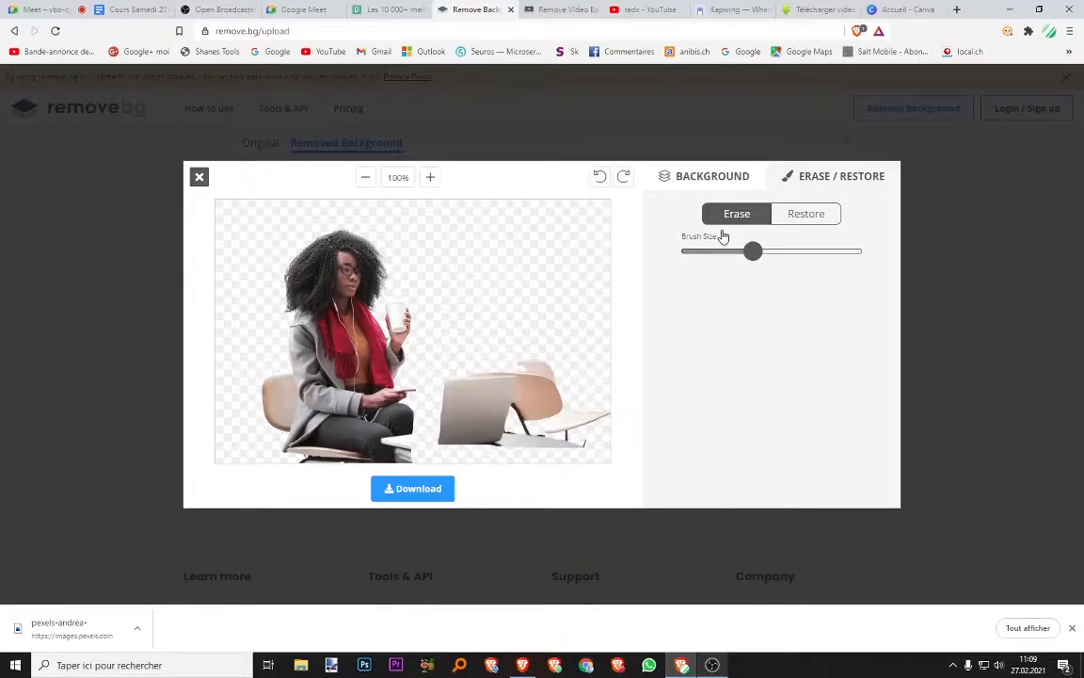
click(801, 217)
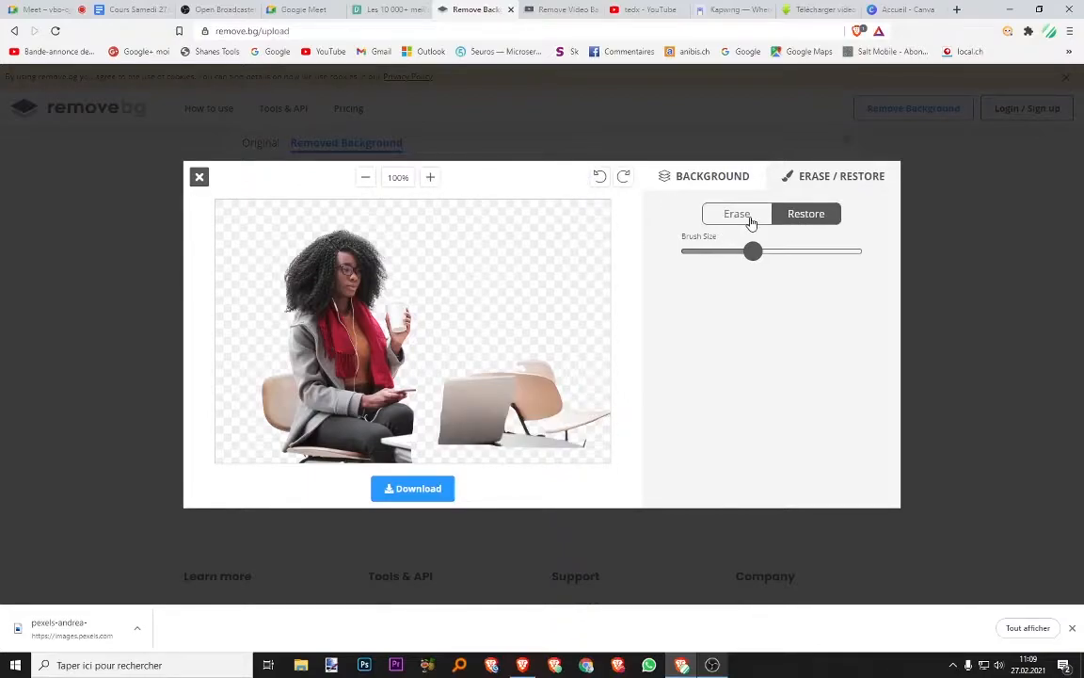
click(600, 179)
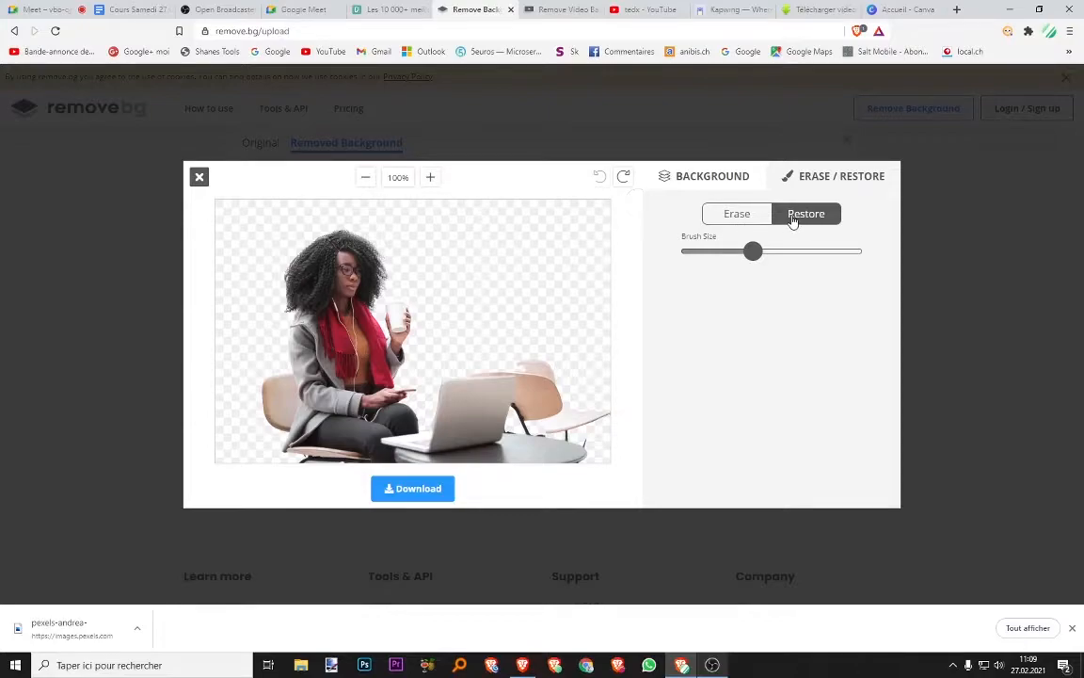
drag(753, 252, 859, 260)
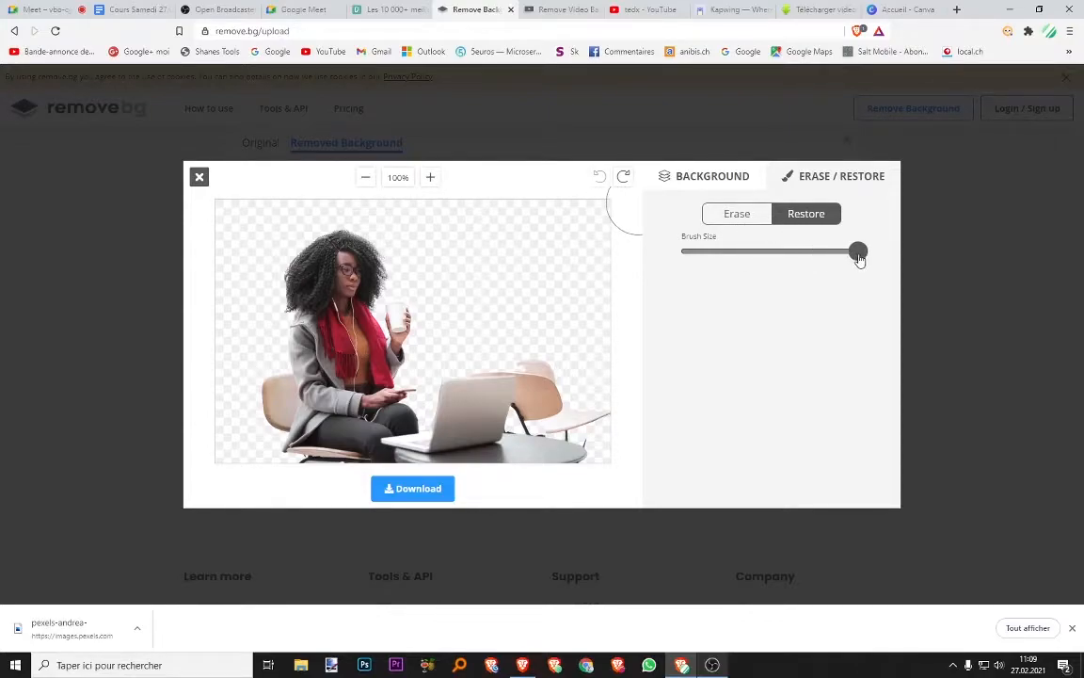
mouse_move(455, 213)
mouse_down()
mouse_move(452, 447)
mouse_move(465, 460)
mouse_move(609, 455)
mouse_move(599, 431)
mouse_move(603, 198)
mouse_move(497, 203)
mouse_move(497, 373)
mouse_move(513, 424)
mouse_move(545, 432)
mouse_move(545, 214)
mouse_move(499, 216)
mouse_move(445, 284)
mouse_up()
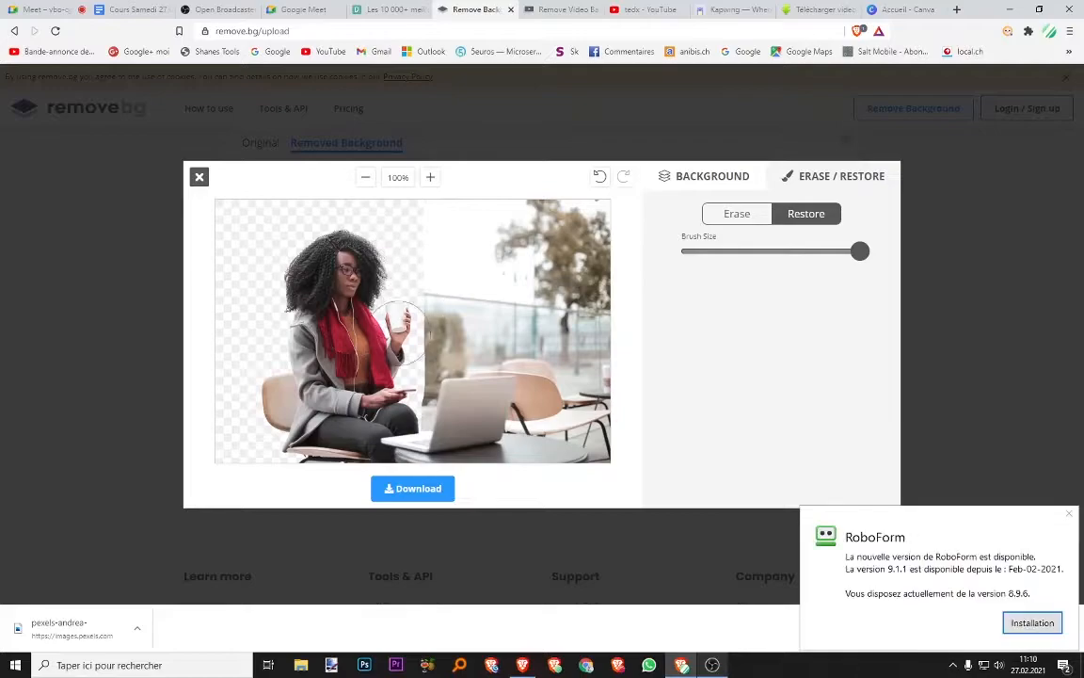
click(1068, 515)
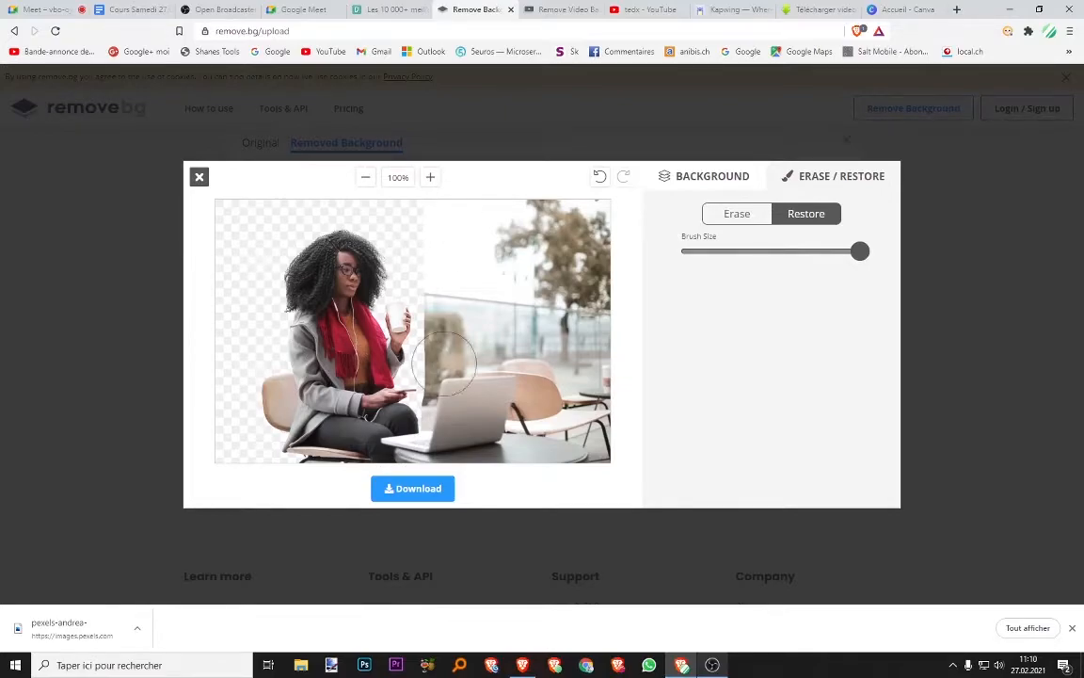
- Download the edited image to the VERBATIM HD (F:) drive as Work.png and close the download prompt
click(414, 489)
click(499, 339)
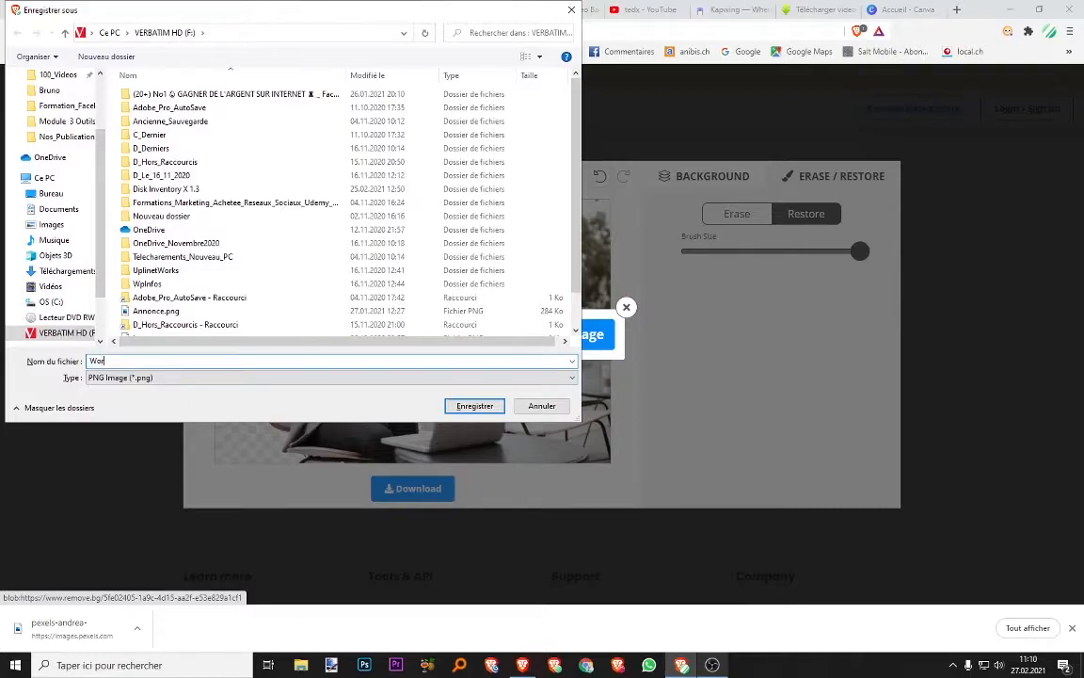
click(482, 406)
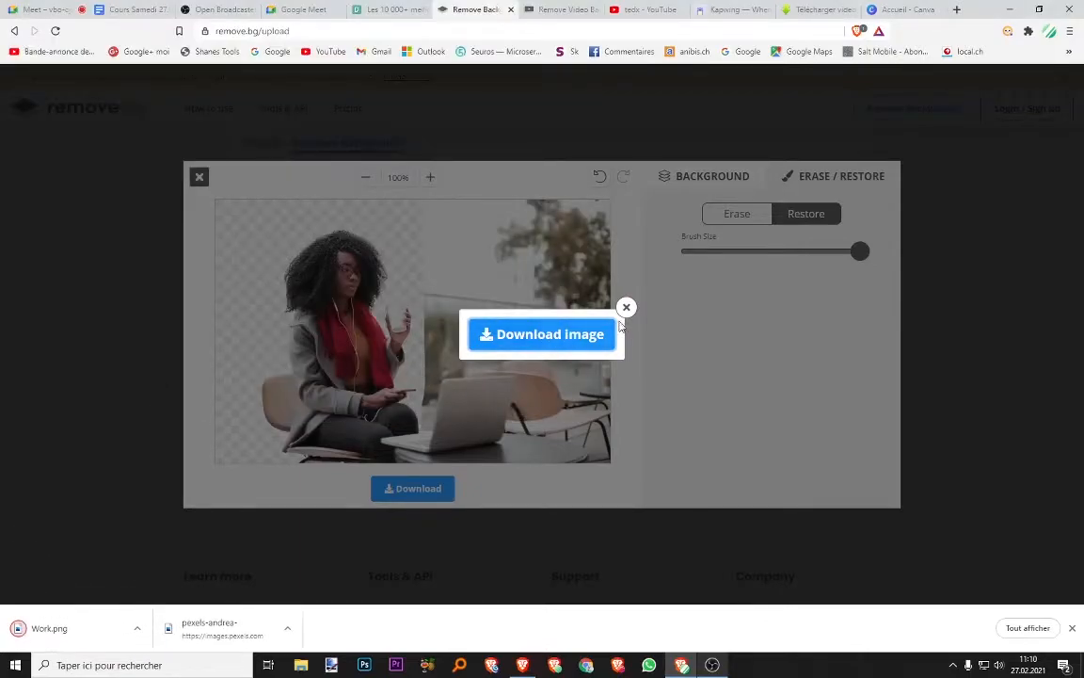
click(626, 307)
- Open the Unscreen page briefly, return to Pexels and show the video results for Work
click(544, 9)
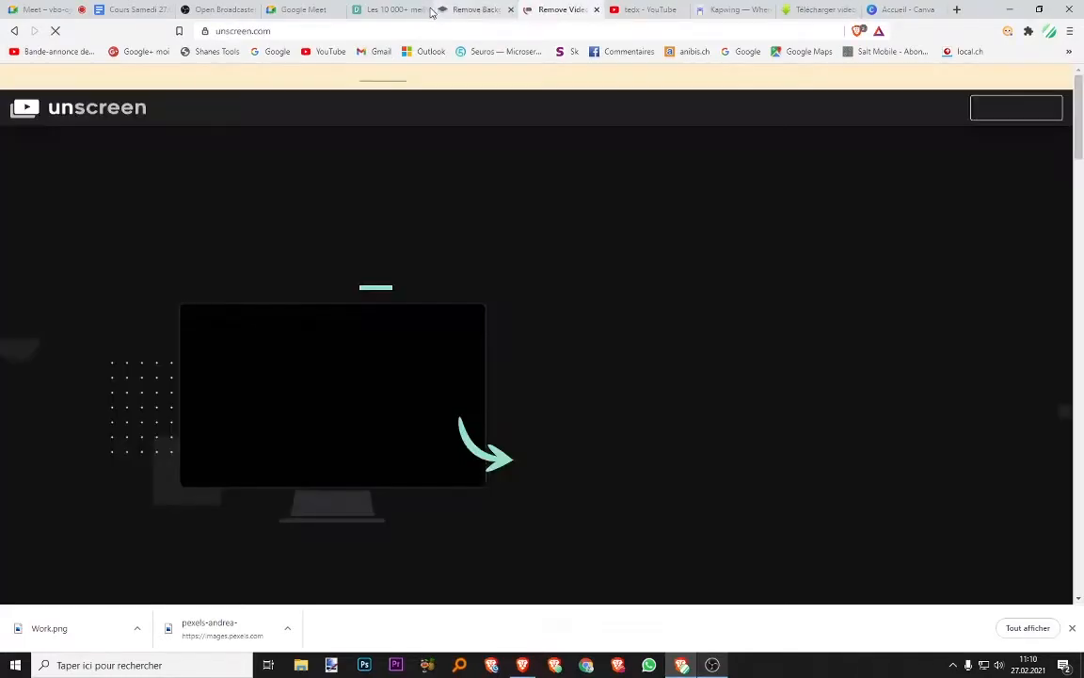
click(381, 10)
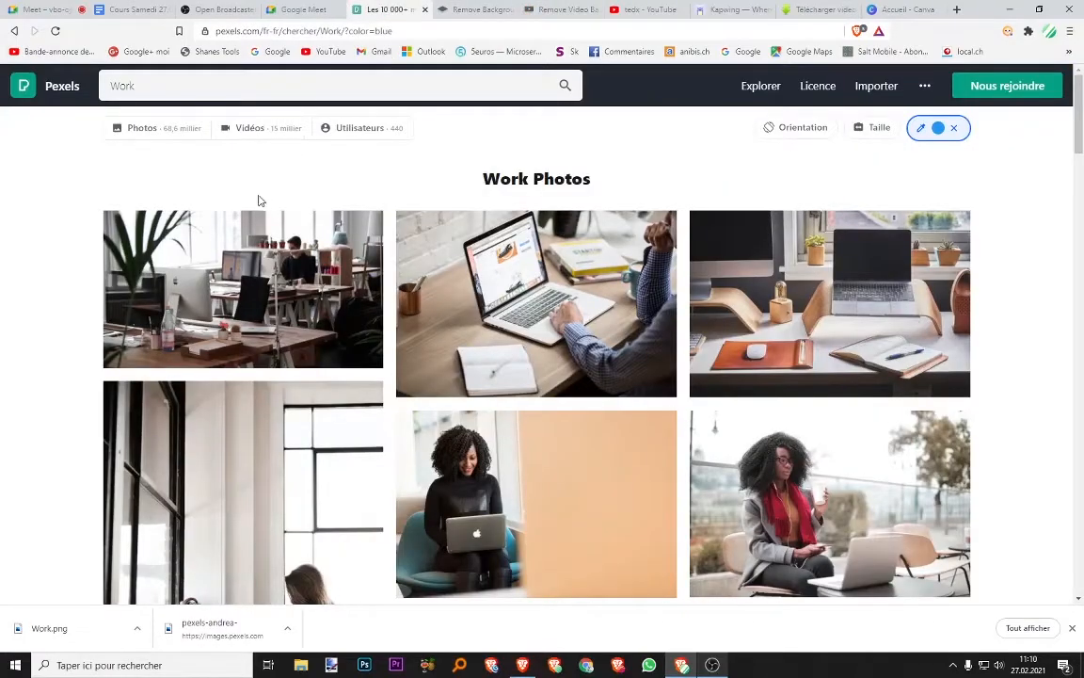
click(283, 136)
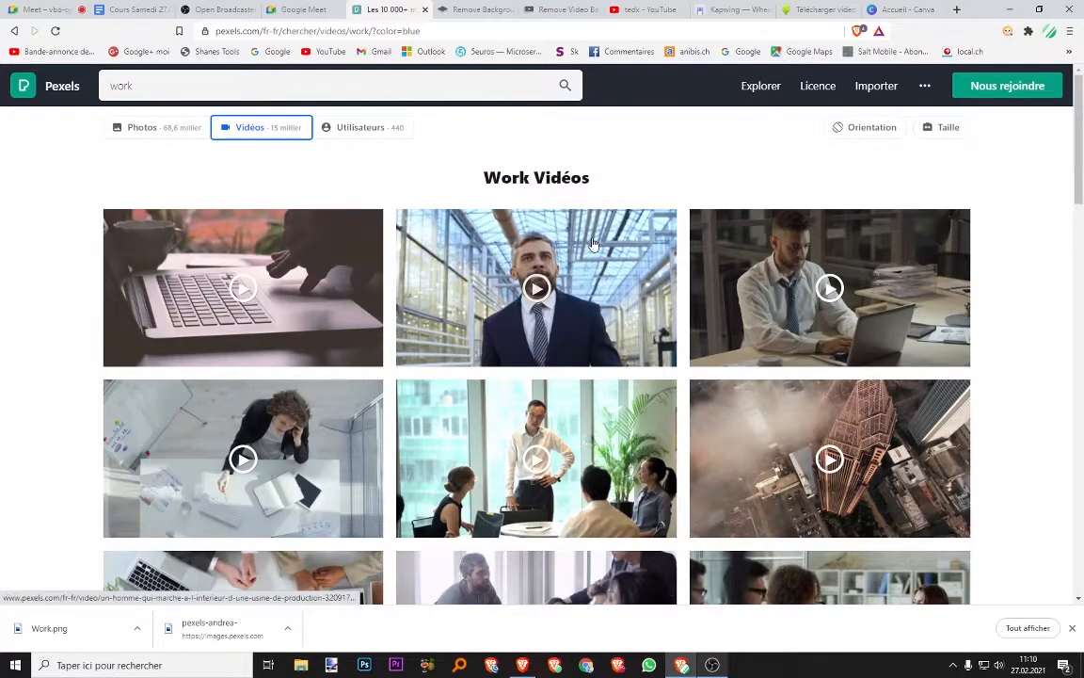
mouse_move(593, 244)
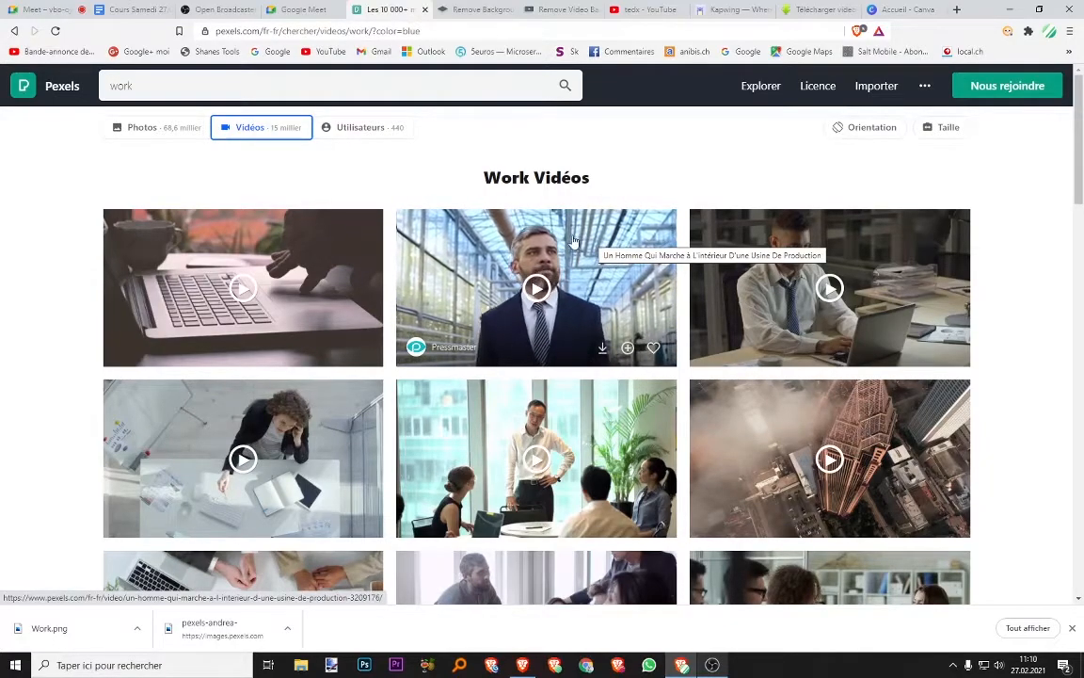
- Find the illuminated night billboard video in the Work results and download it to VERBATIM HD (F:) as Pexels Videos 2104648.mp4
scroll(565, 238, down, 2)
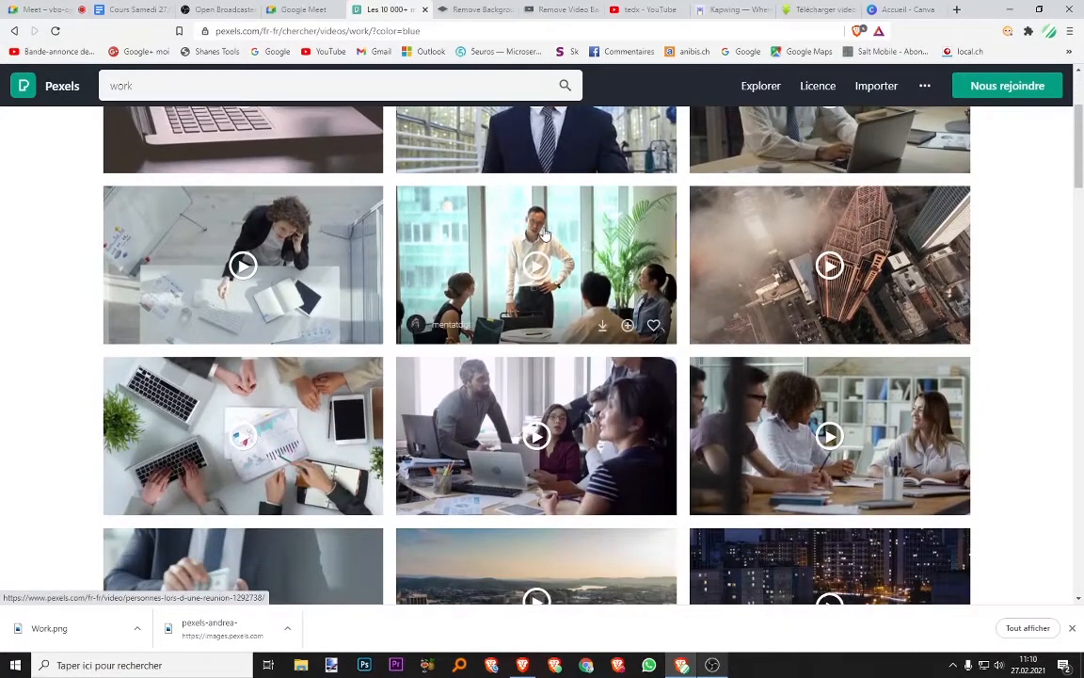
scroll(561, 243, down, 2)
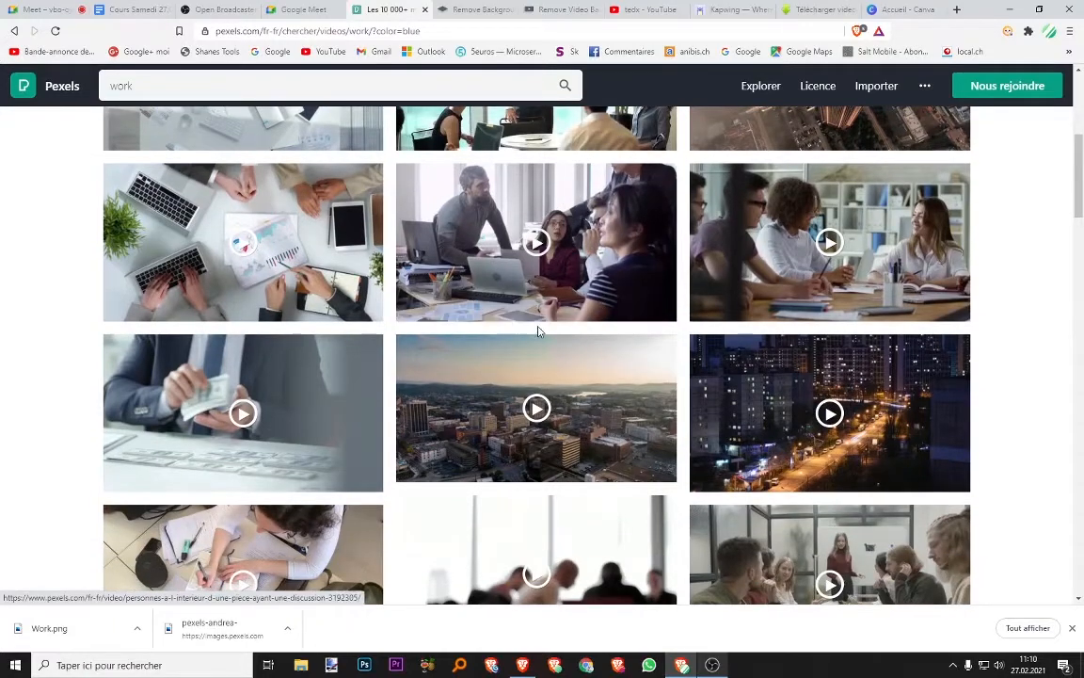
scroll(584, 331, down, 4)
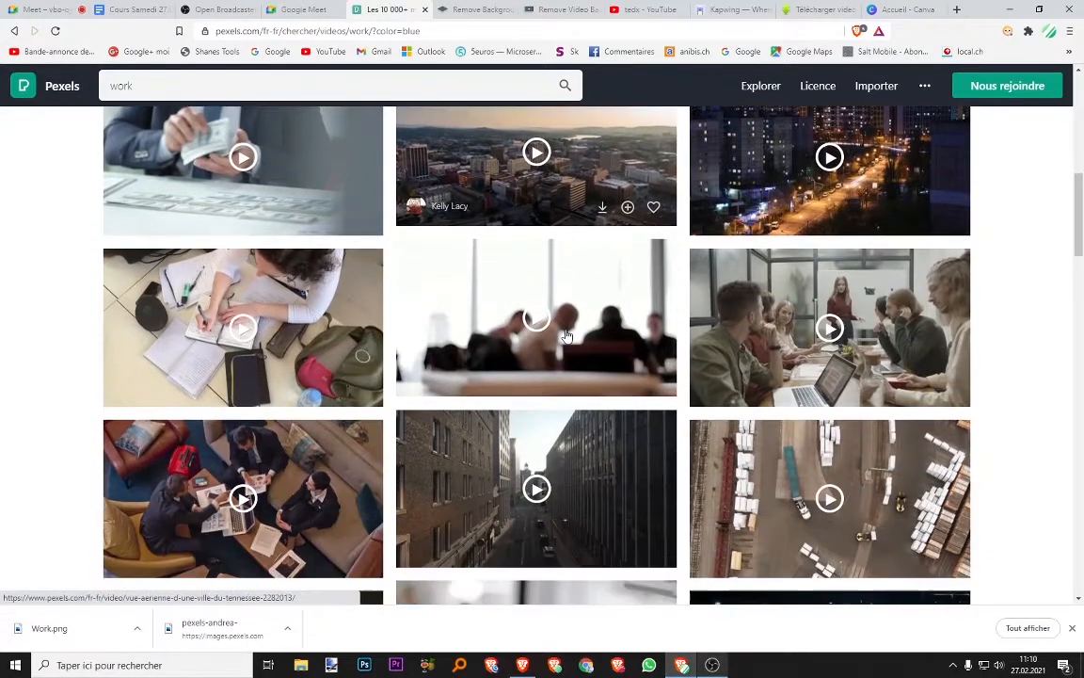
scroll(565, 338, down, 5)
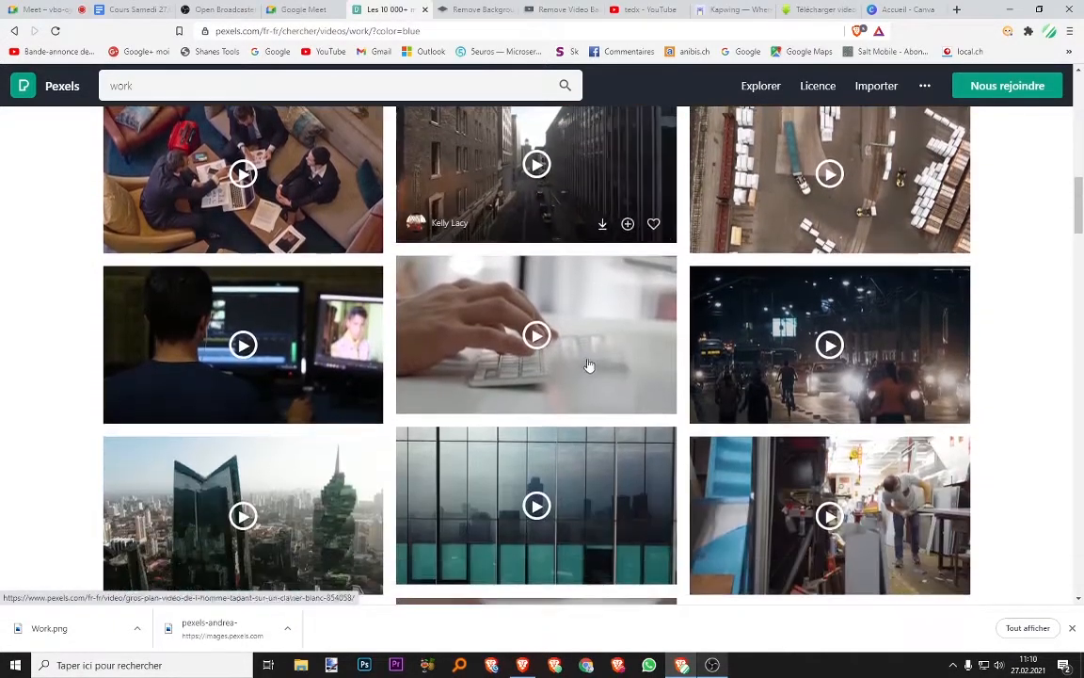
scroll(479, 339, down, 4)
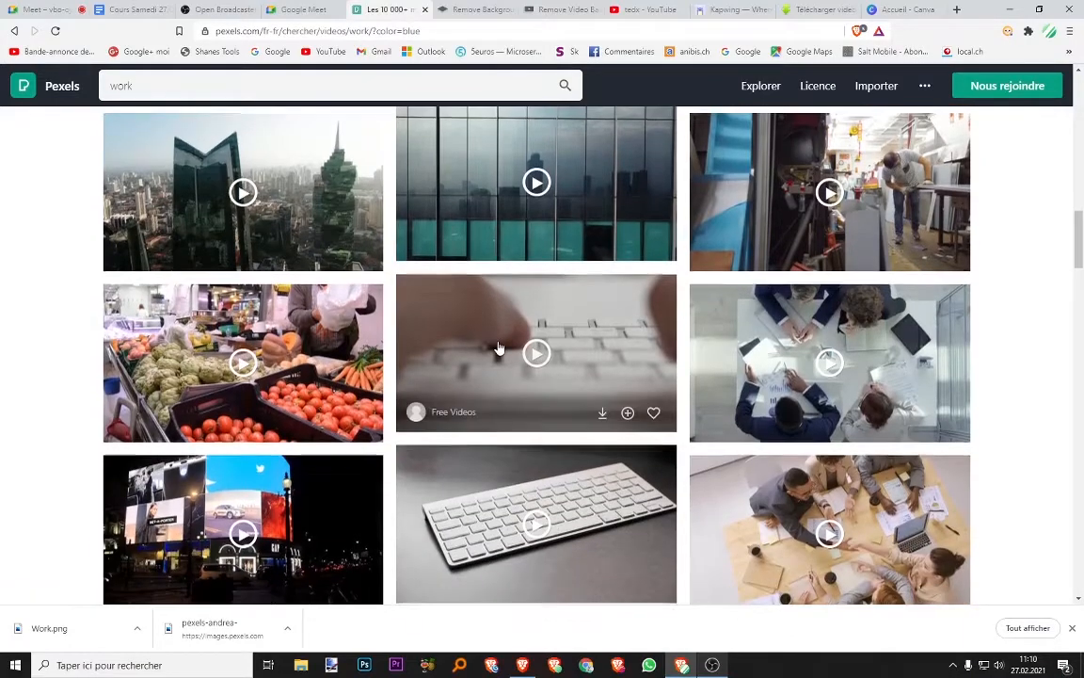
scroll(442, 345, down, 1)
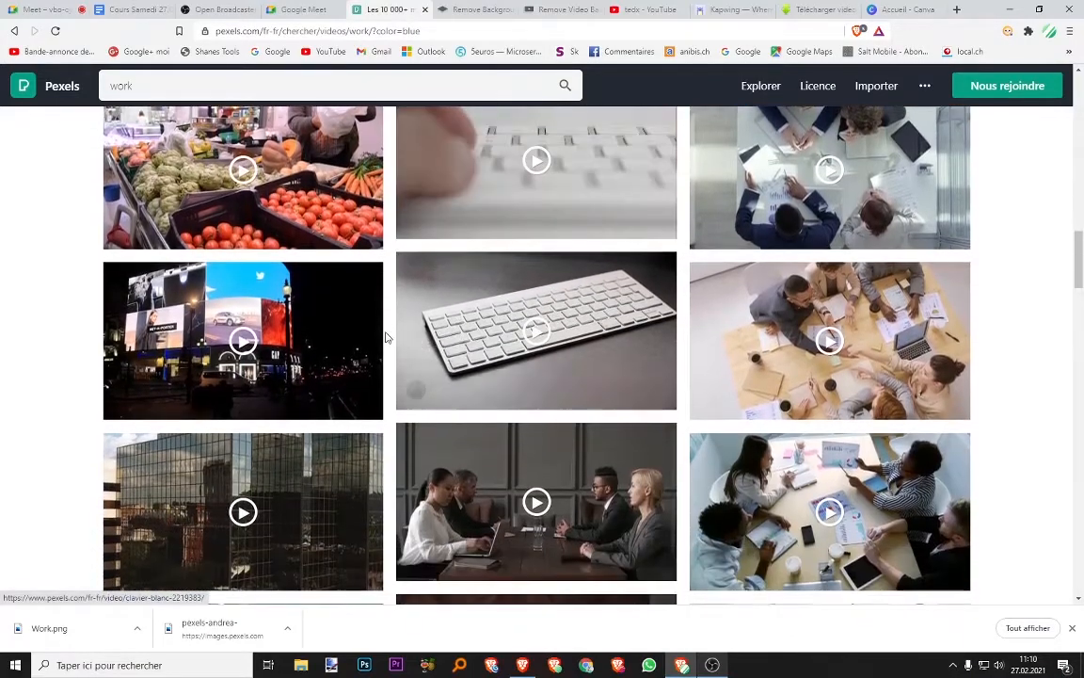
click(280, 308)
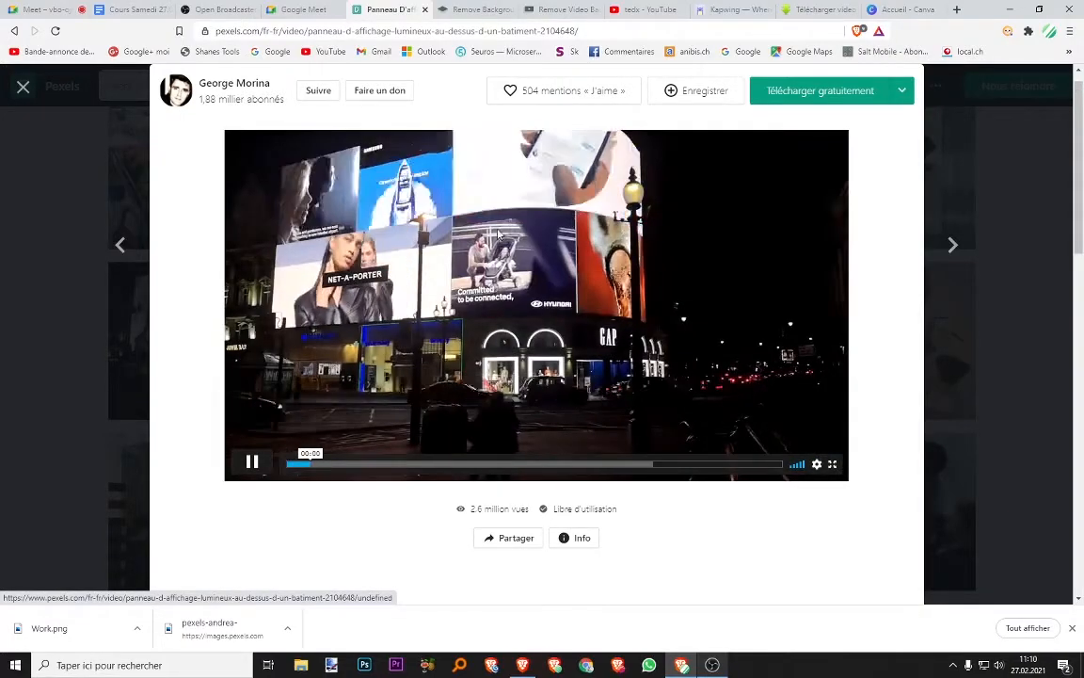
click(786, 96)
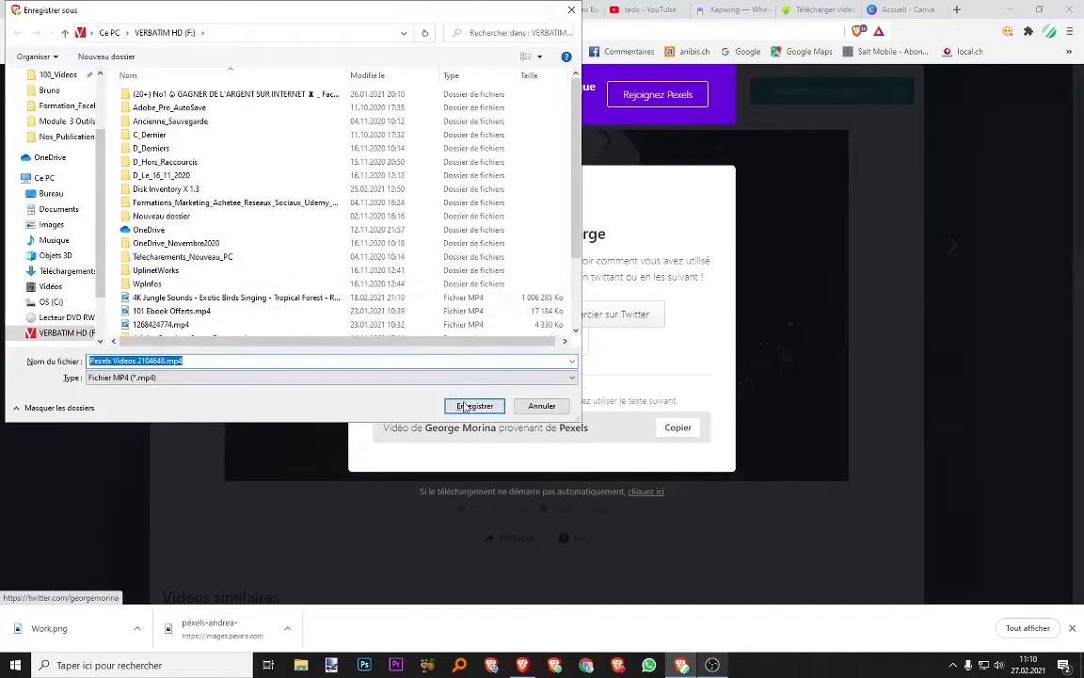
click(455, 402)
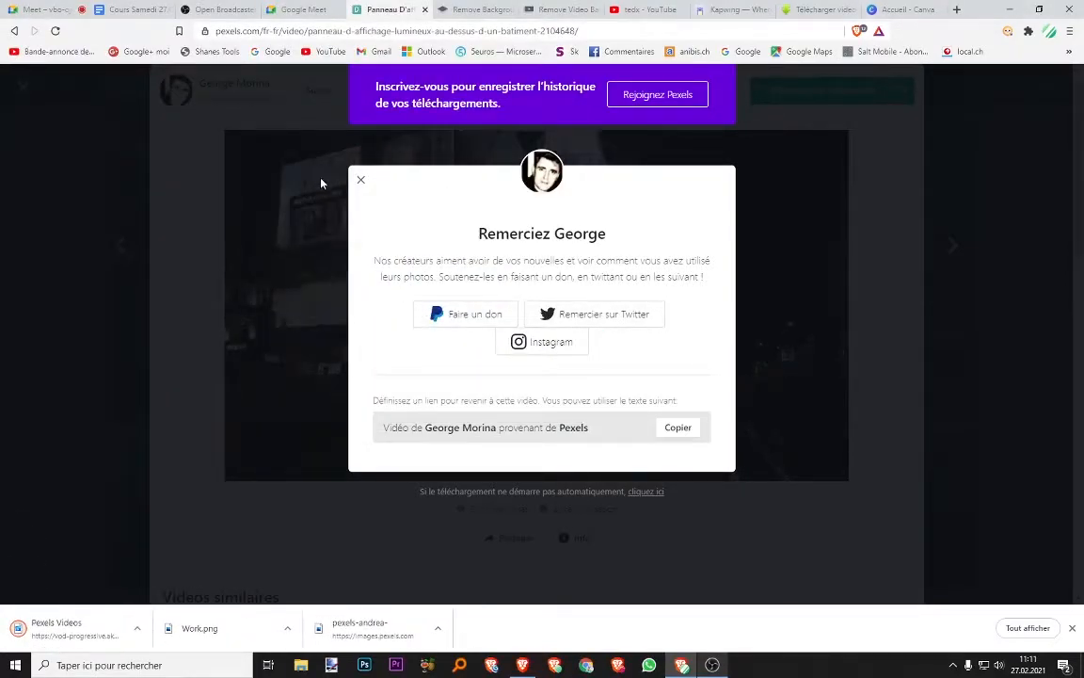
- Upload the downloaded Pexels clip to Unscreen and rate the result negatively, agreeing to contribute the video and remember the decision
click(561, 9)
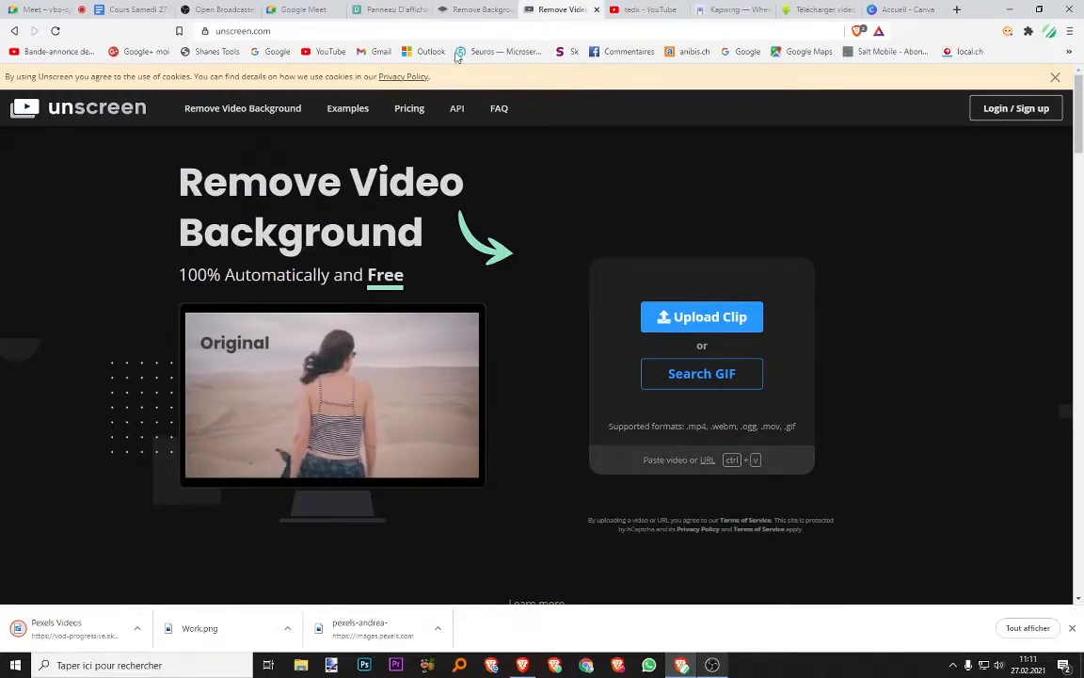
drag(56, 628, 465, 310)
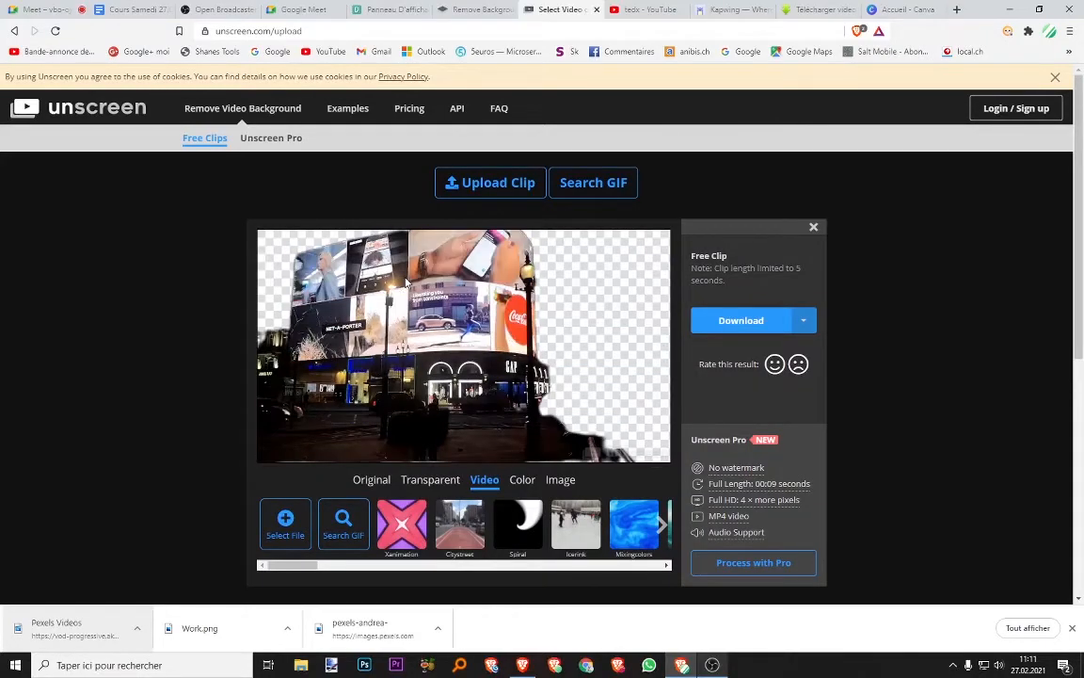
click(798, 364)
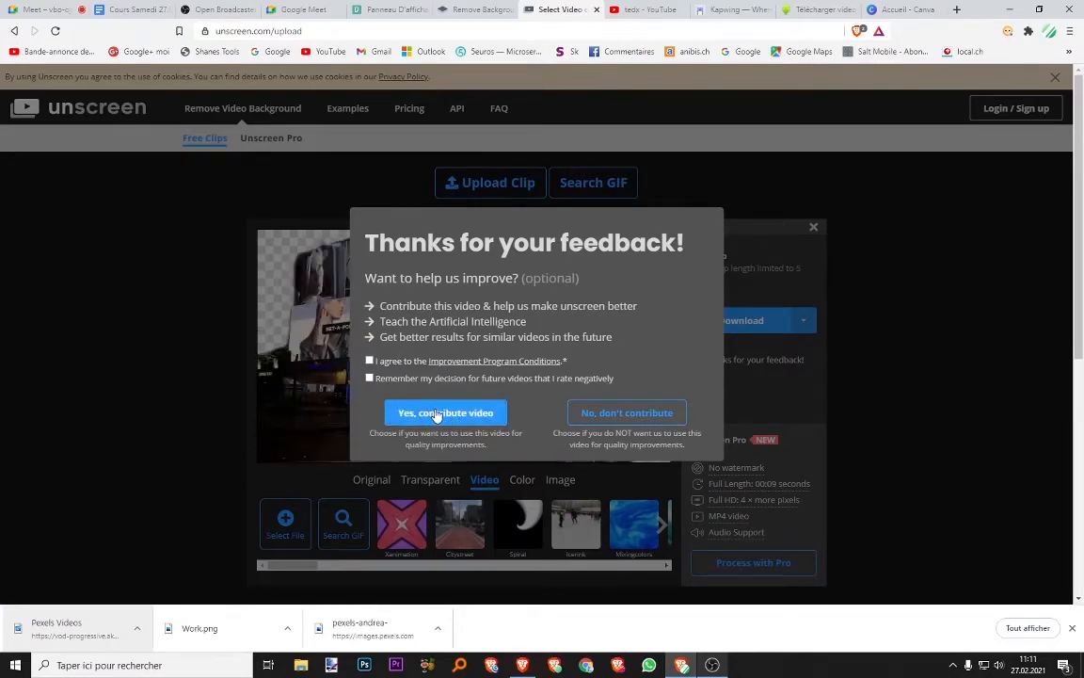
click(369, 361)
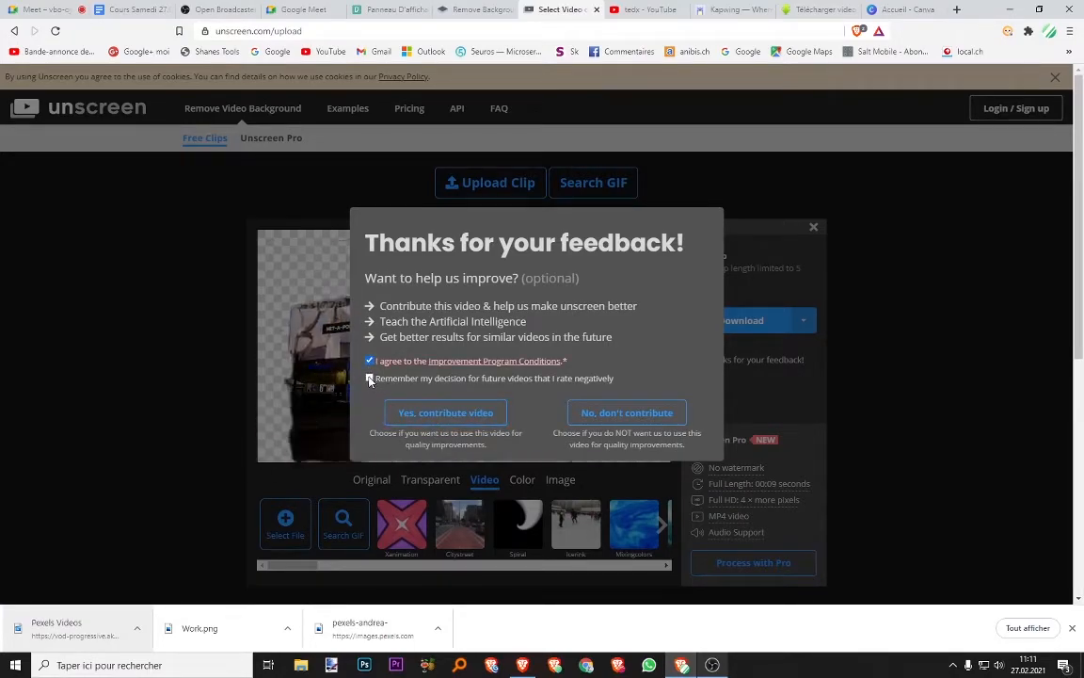
click(370, 378)
click(423, 413)
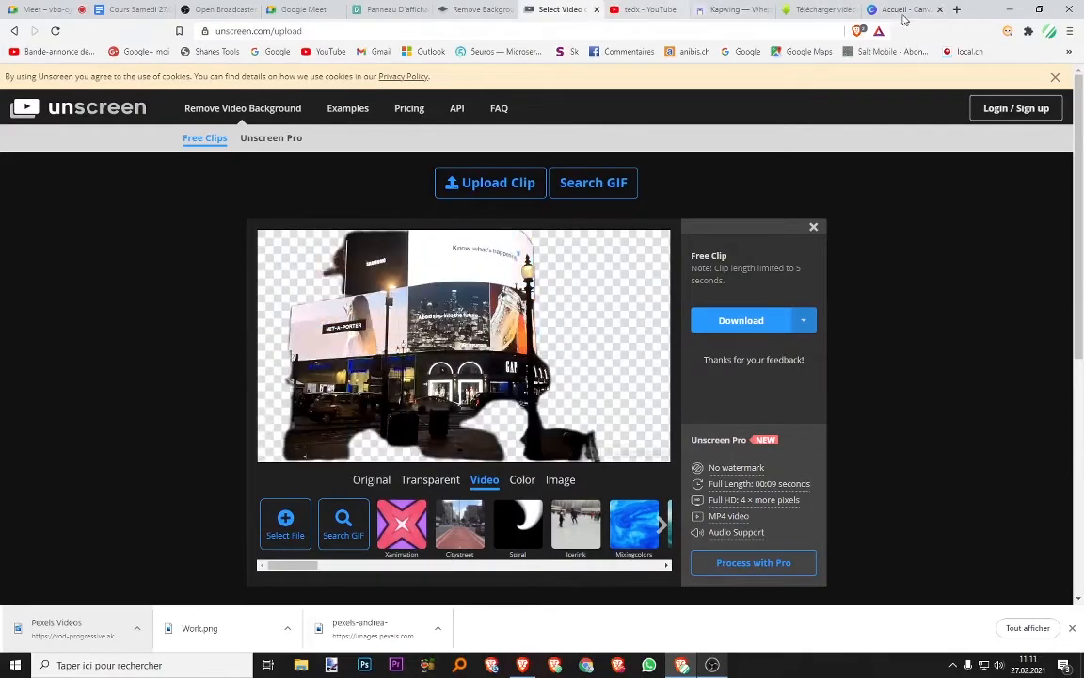
- Search for "Vidéo fond vert" in a new tab and open the YouTube video "Fond Vert, les clés d'une bonne incrustation", paused
click(956, 9)
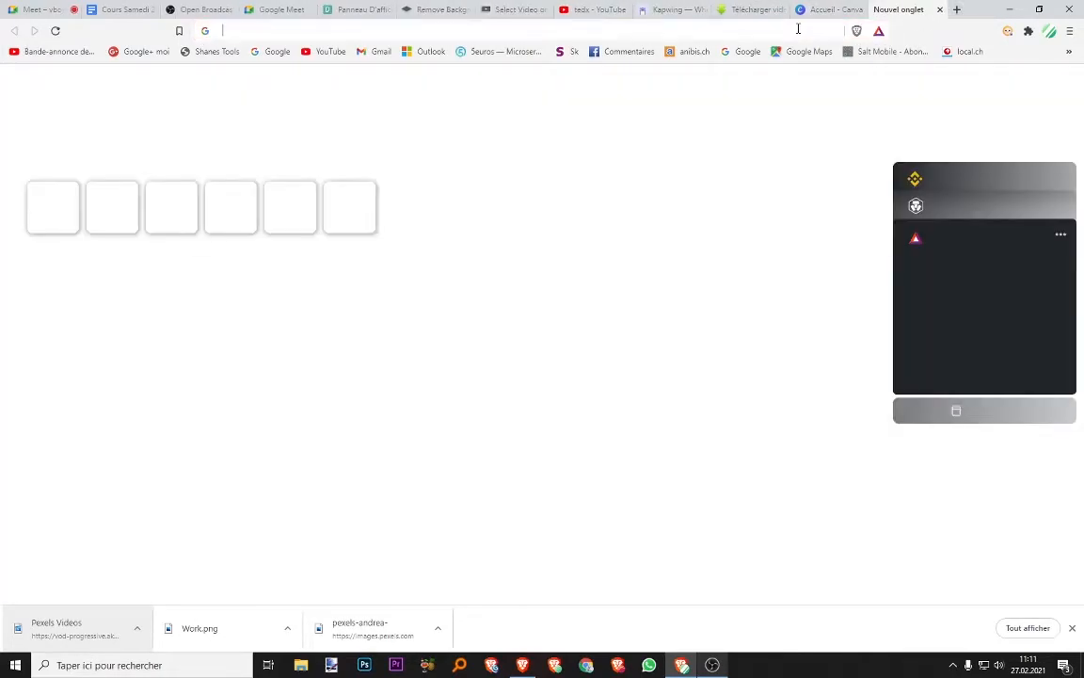
text(Vid)
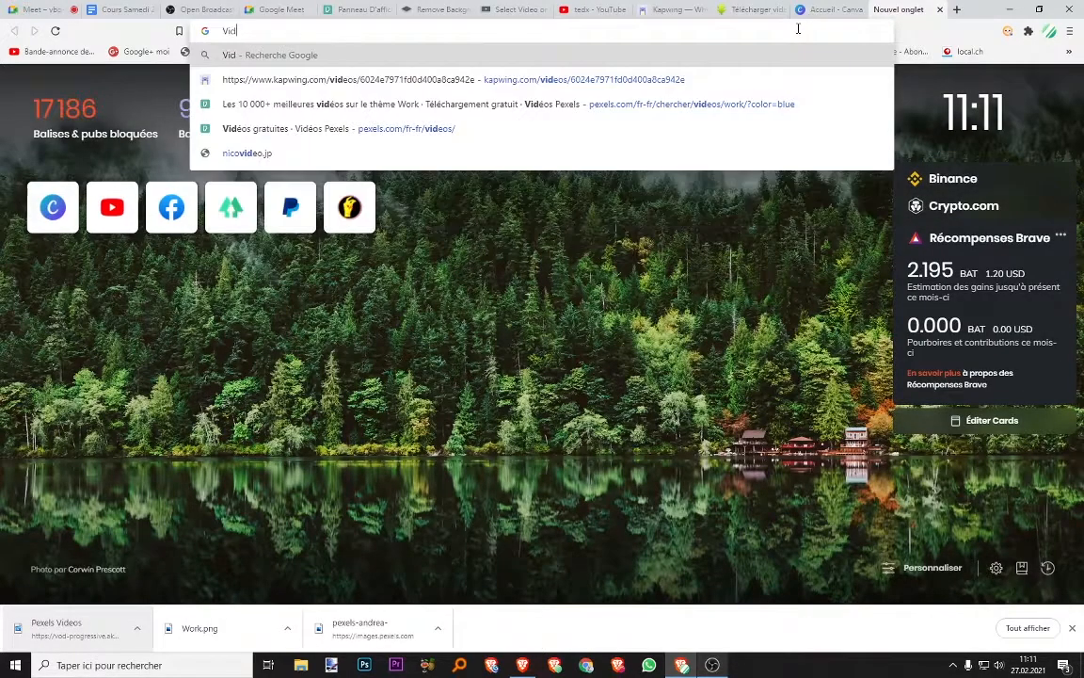
text(éo fond vert)
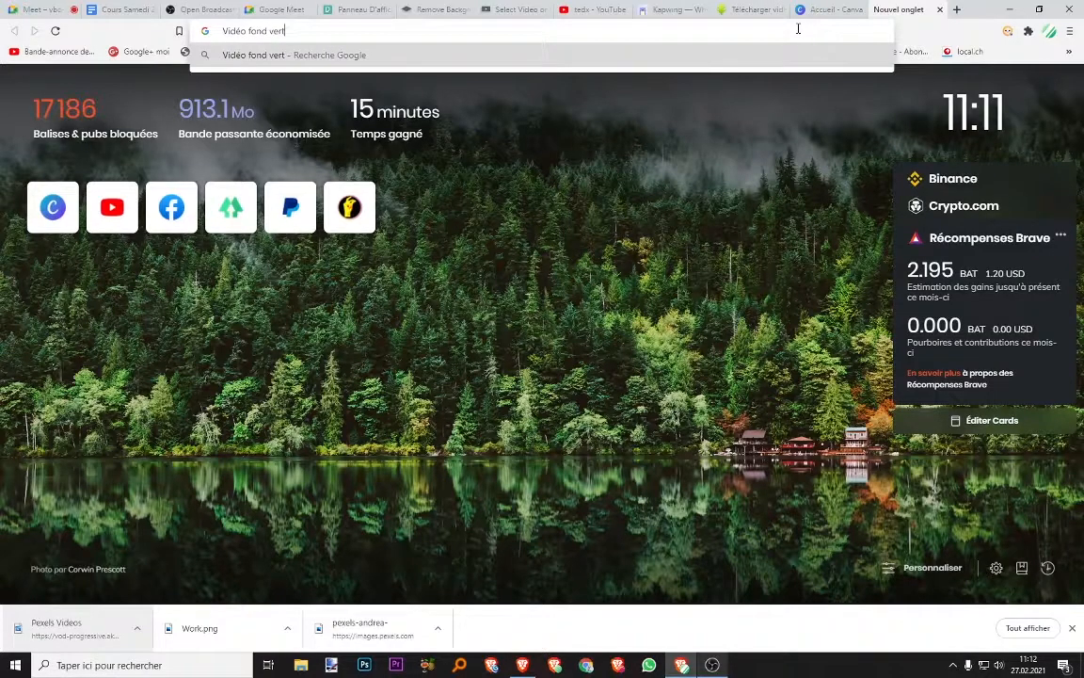
key(Return)
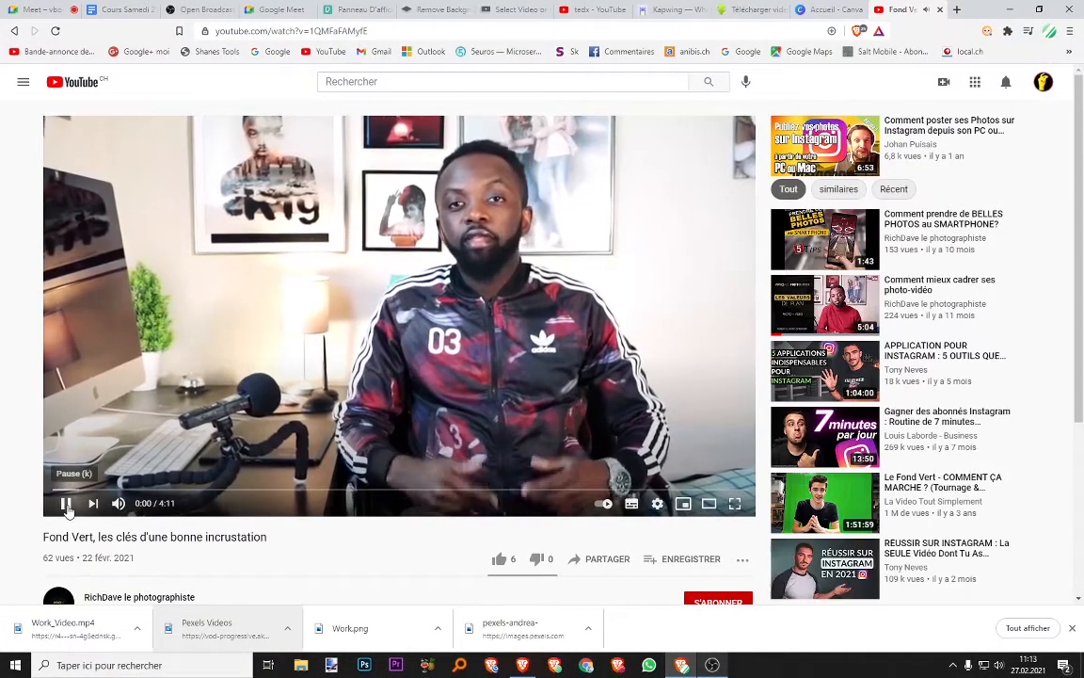
click(65, 503)
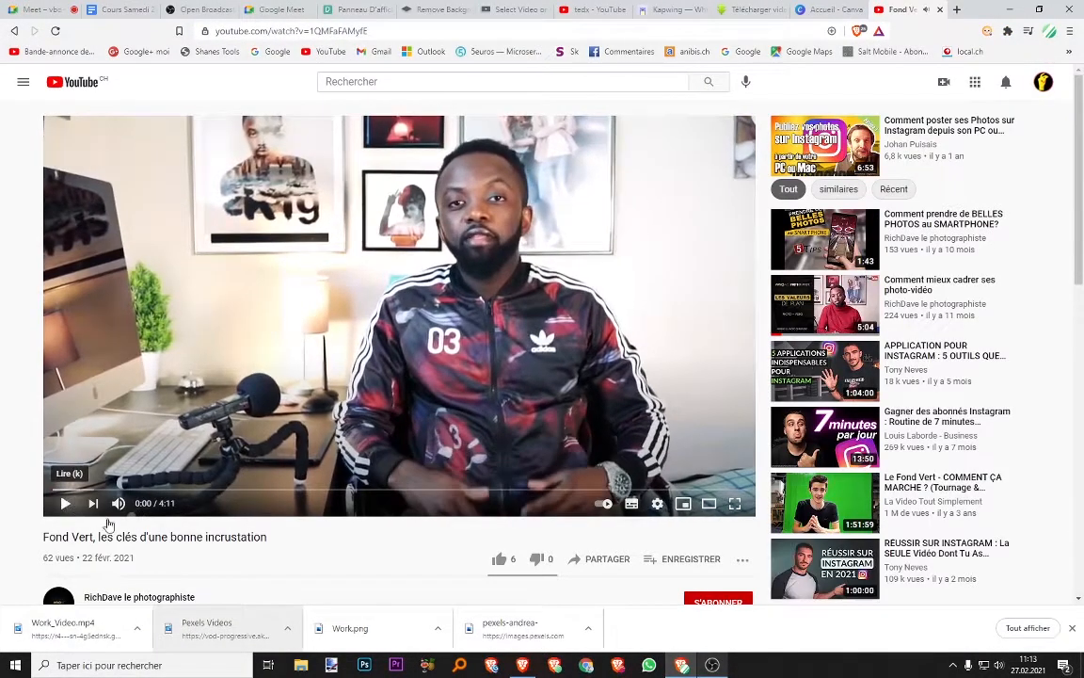
- Copy the YouTube video's address and submit it to the savefrom.net downloader in place of the previous link
click(363, 31)
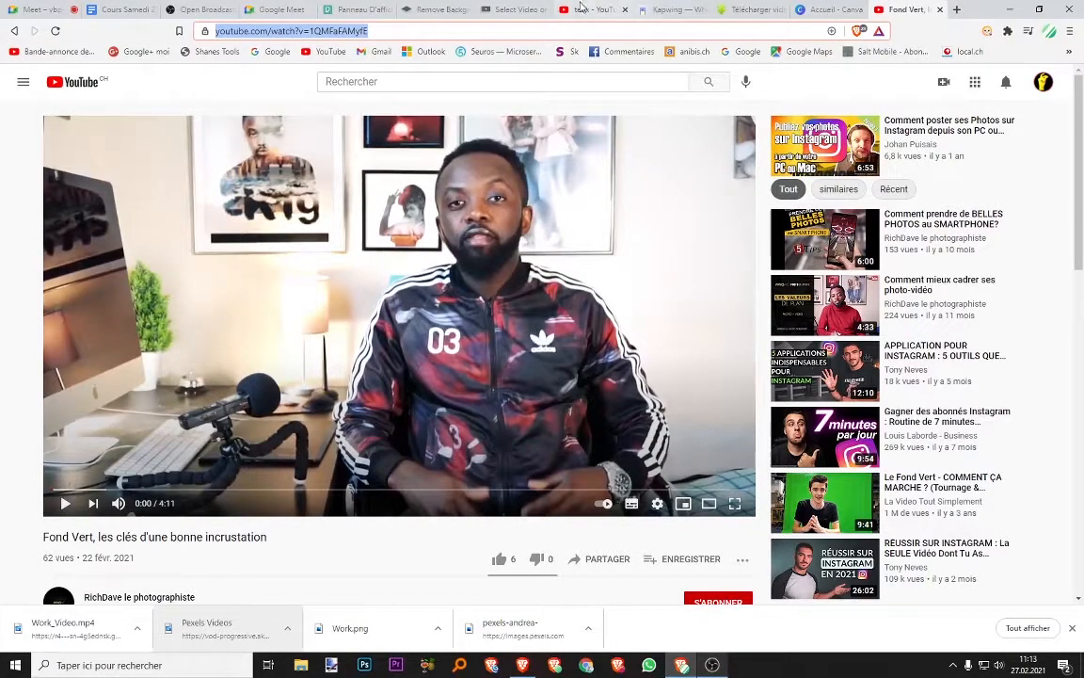
click(509, 12)
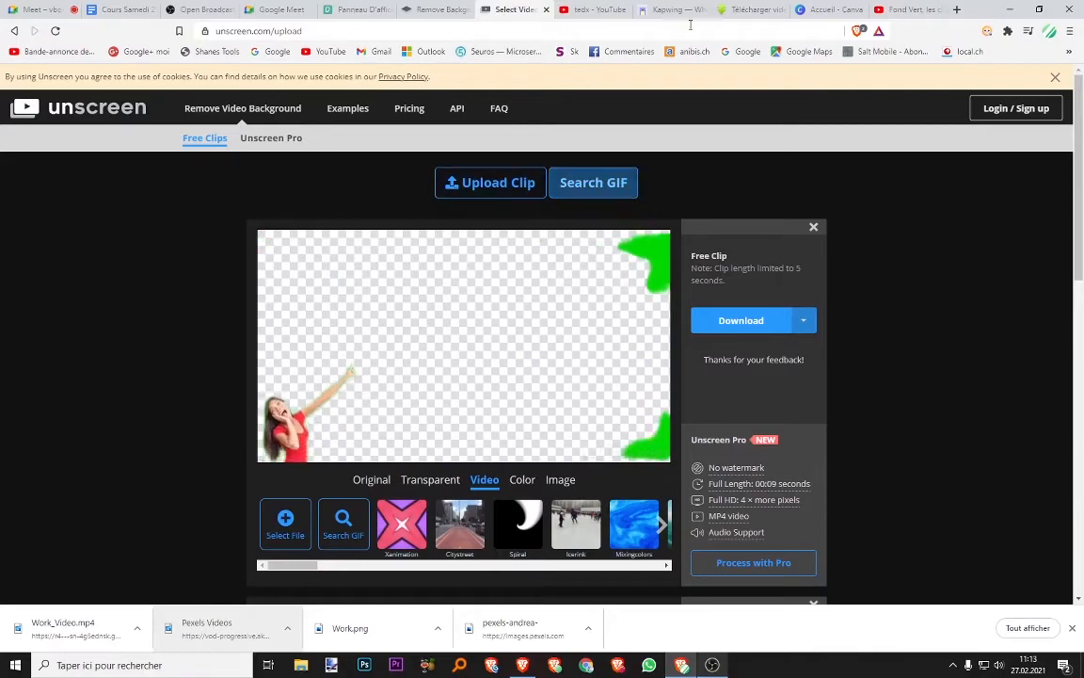
click(722, 9)
triple_click(556, 211)
drag(556, 211, 477, 226)
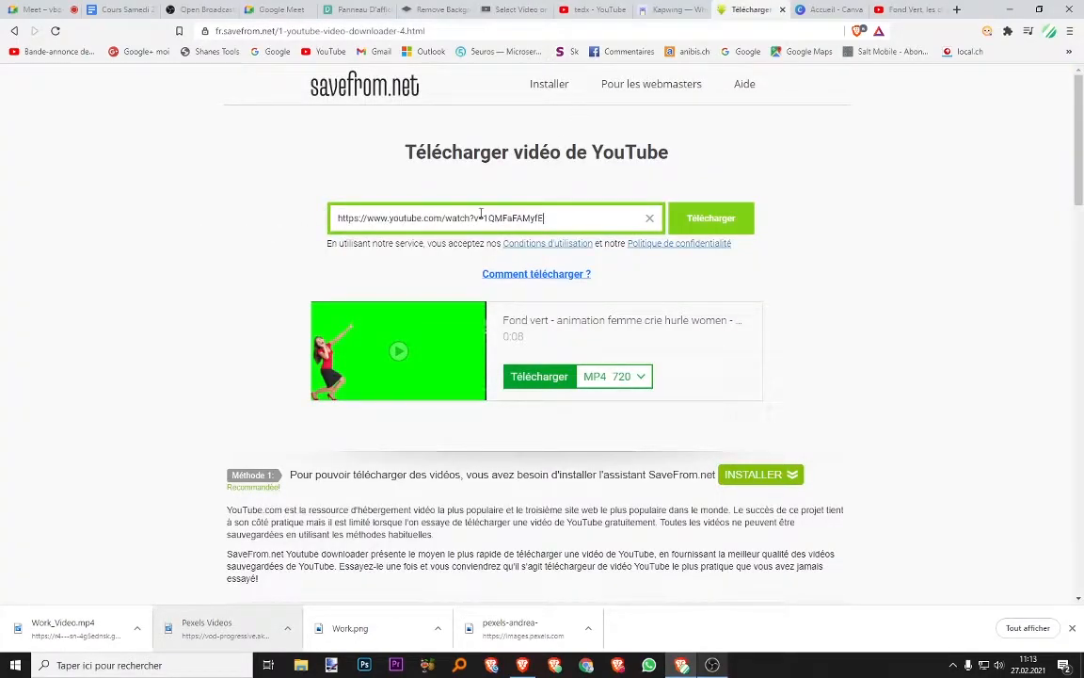
click(697, 218)
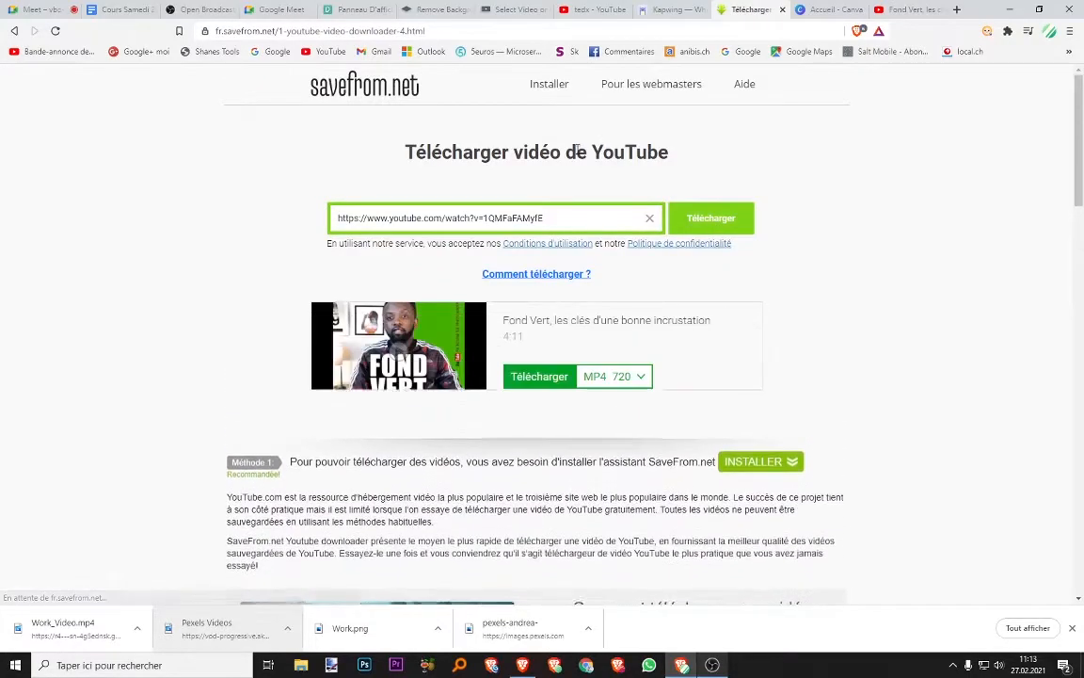
- Choose the MP4 360 version without sound and download the video as videoplayback.mp4
click(634, 376)
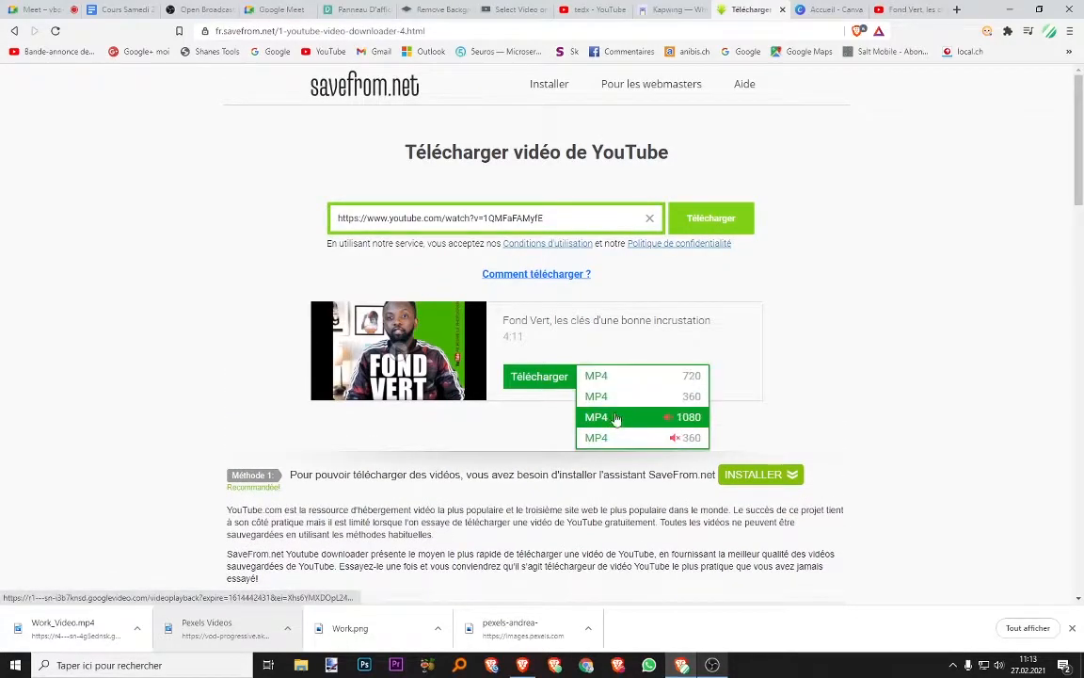
click(612, 439)
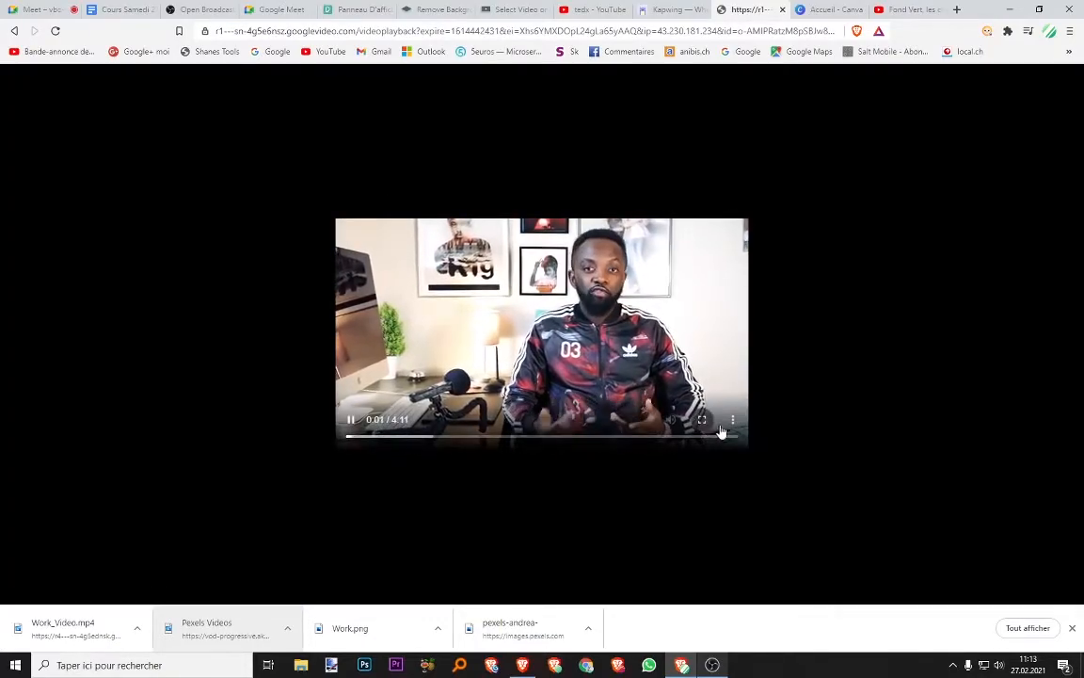
click(732, 420)
click(676, 389)
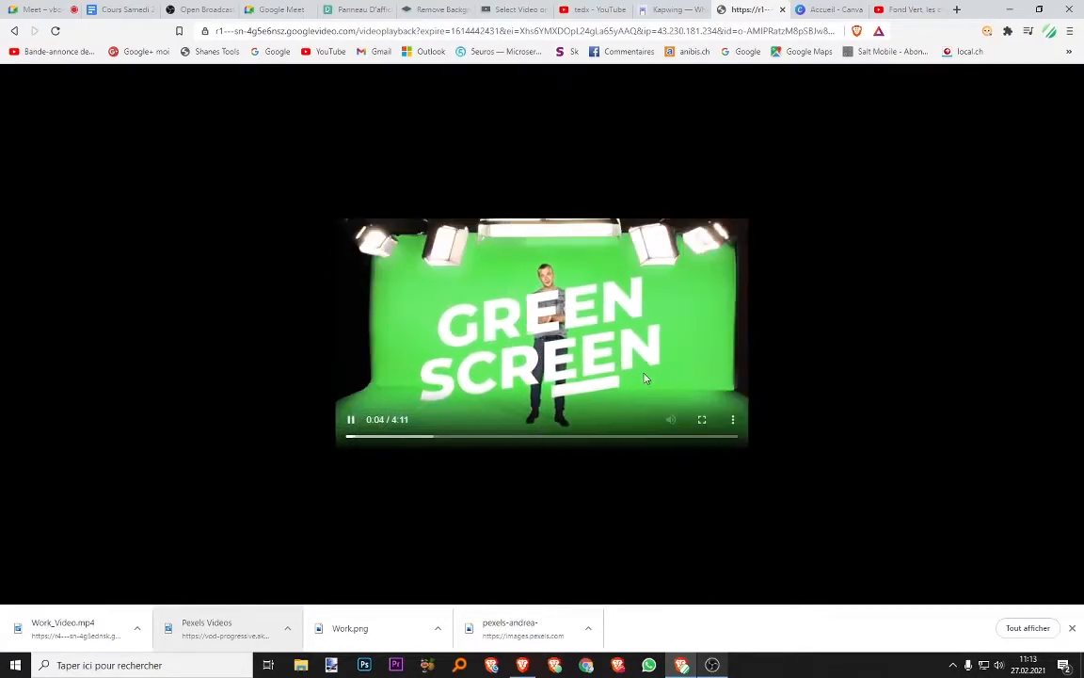
click(475, 406)
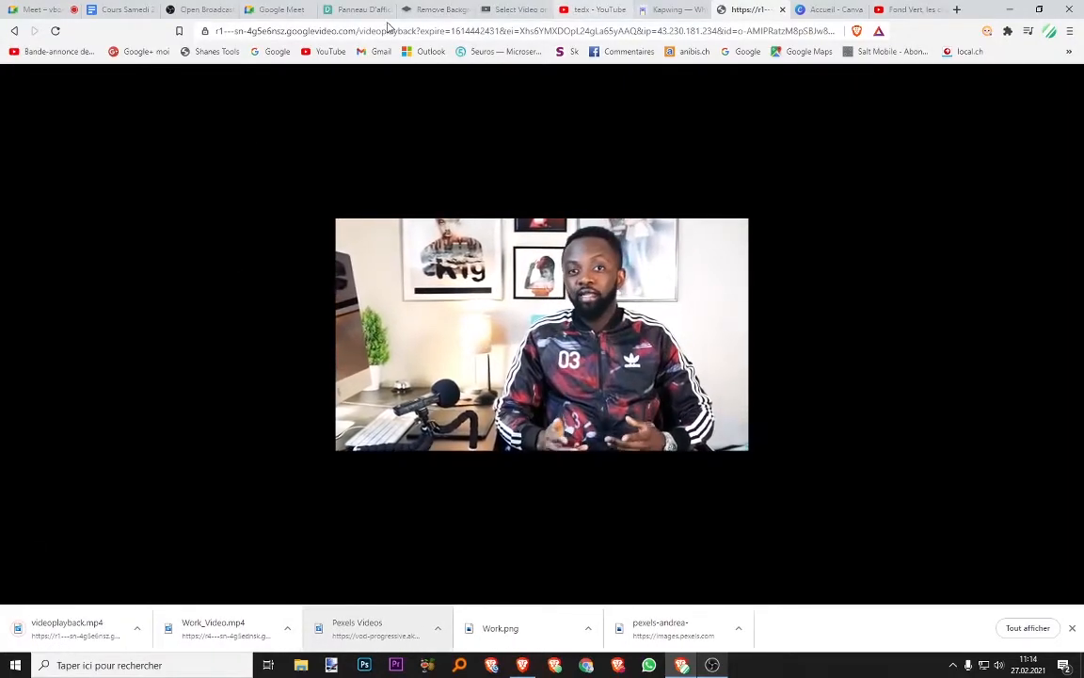
- Upload videoplayback.mp4 to Unscreen for background removal and rate the result positively
click(523, 9)
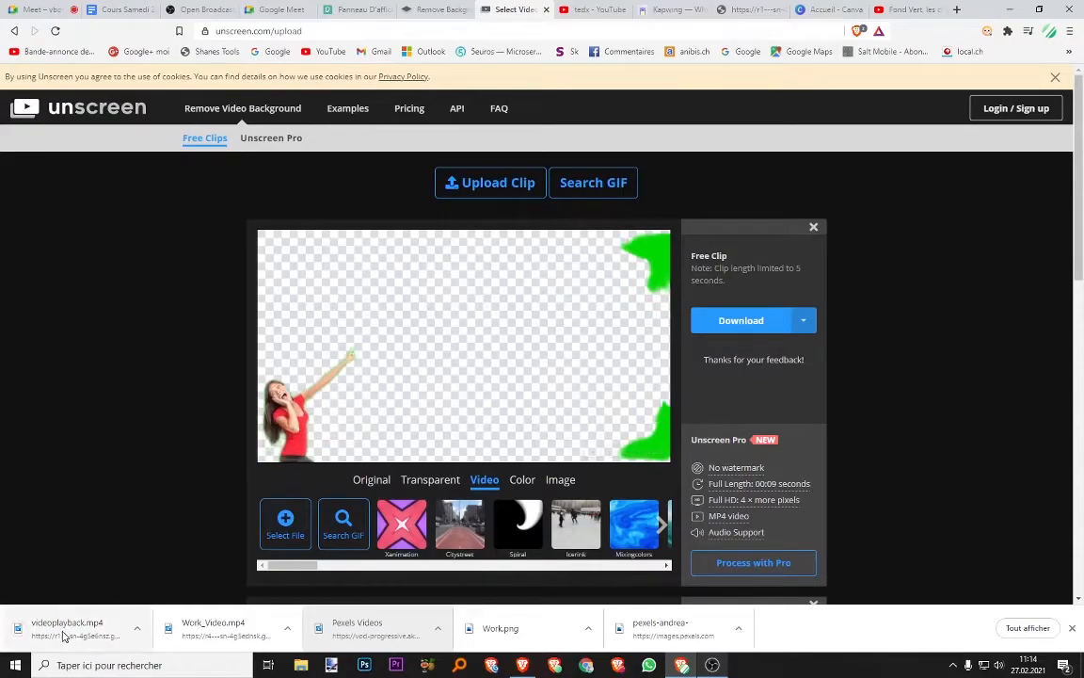
drag(75, 626, 374, 259)
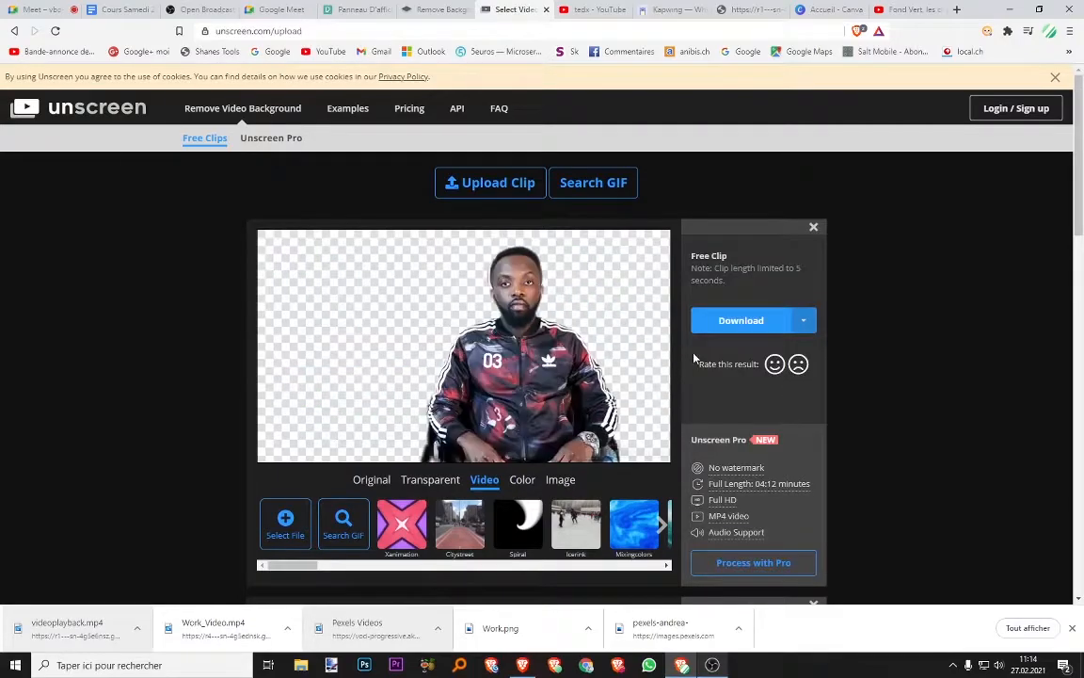
click(775, 363)
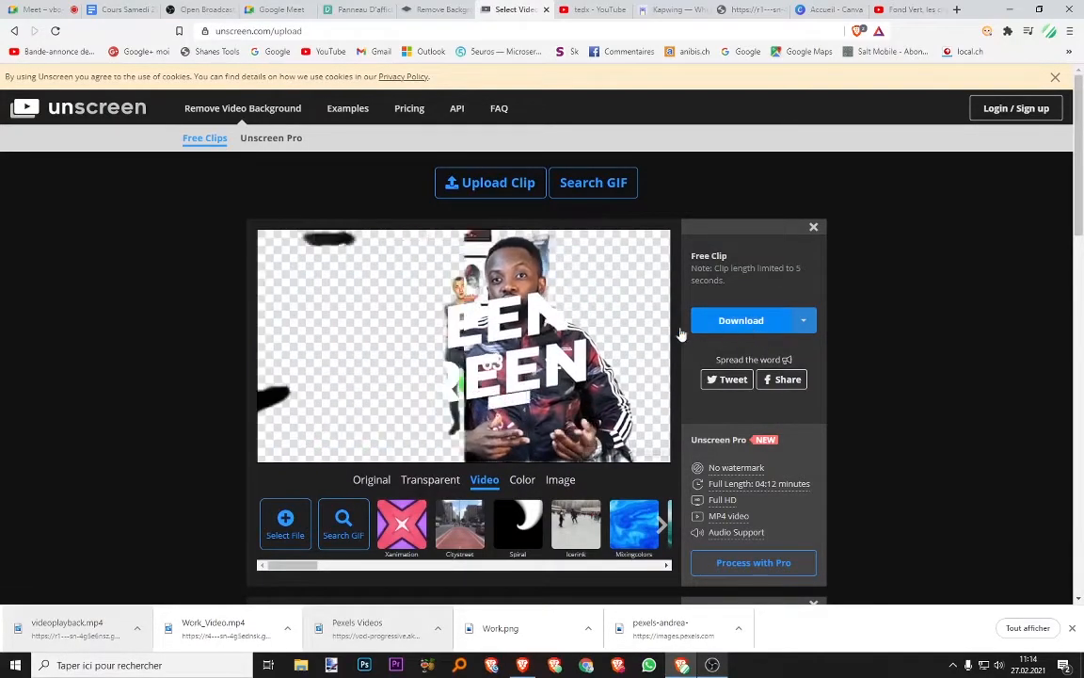
- Download the clip with its background removed to the VERBATIM HD (F:) drive as Video_Work_Good.gif
click(756, 322)
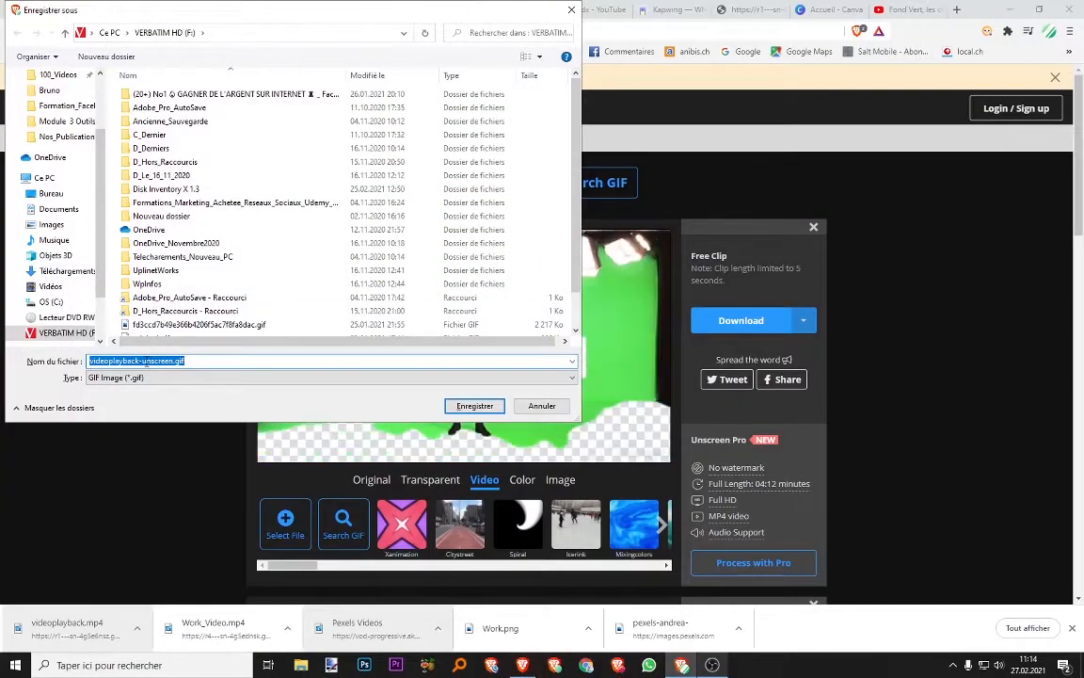
text(Vide)
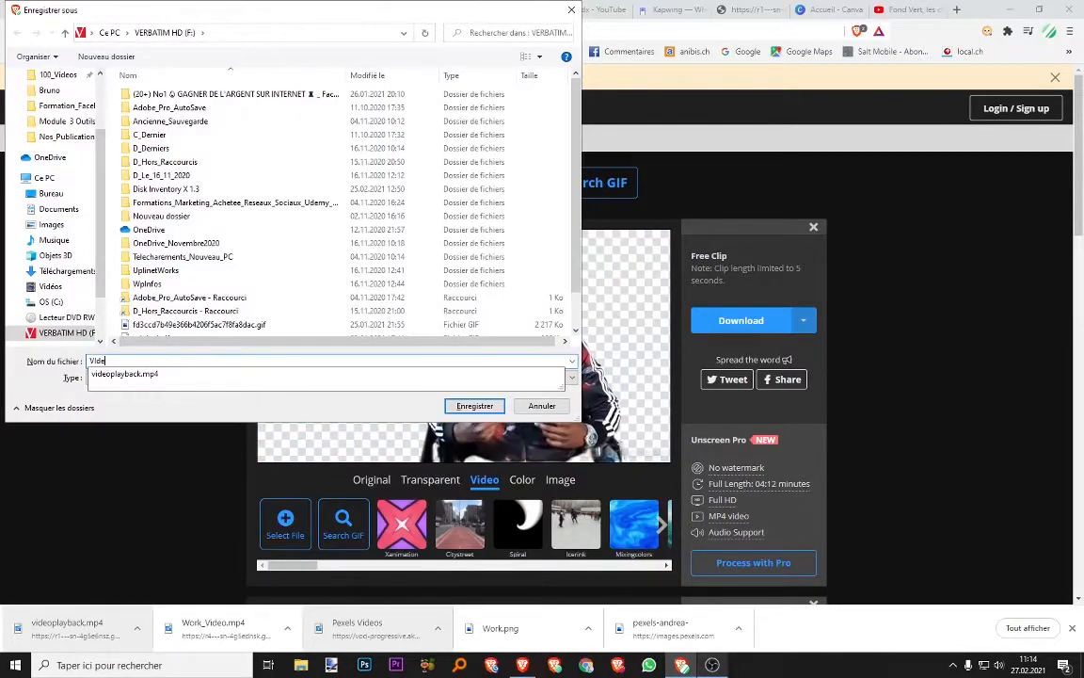
text(o_Work_Good)
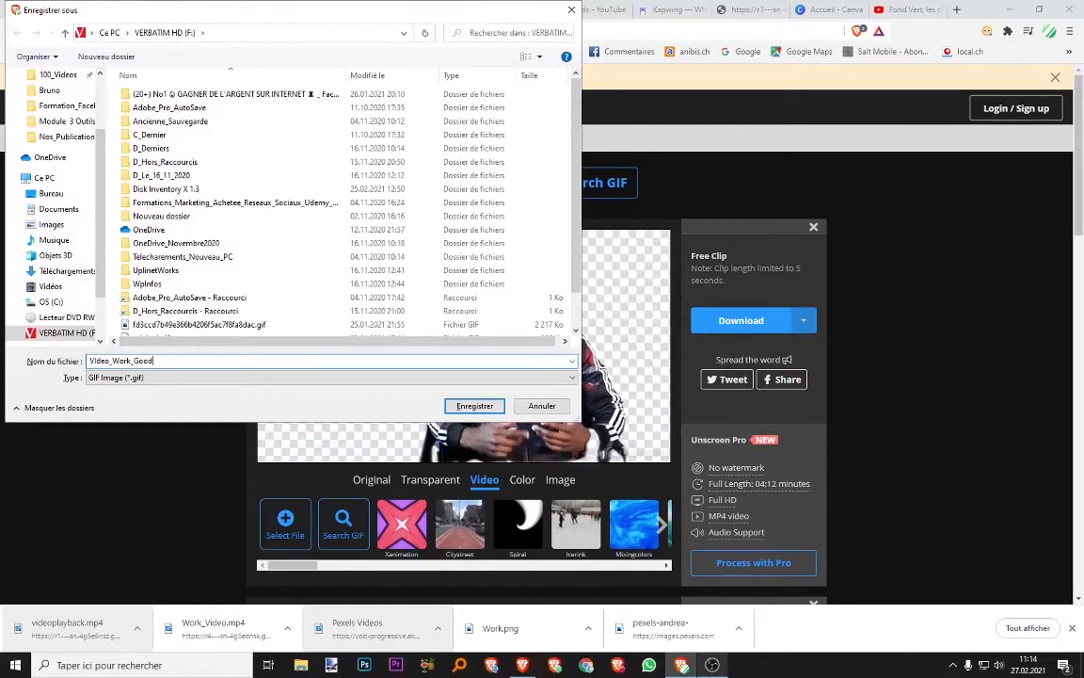
click(475, 406)
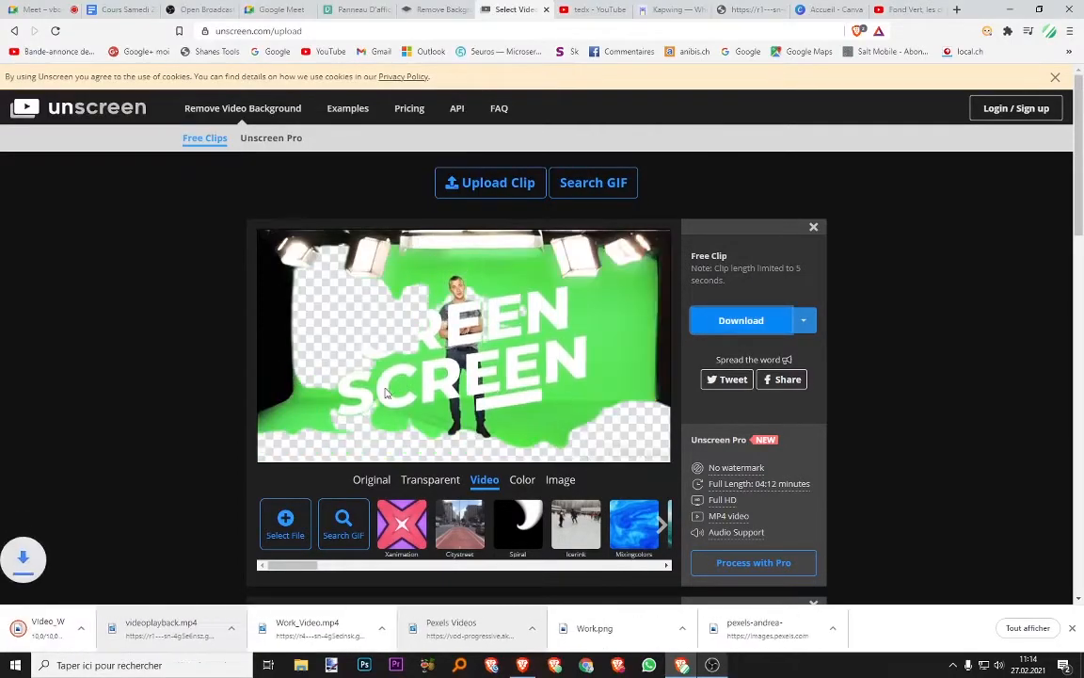
- Open the TED-Ed video "Try something new for 30 days" from the YouTube tedx results and pause it after the intro
click(585, 12)
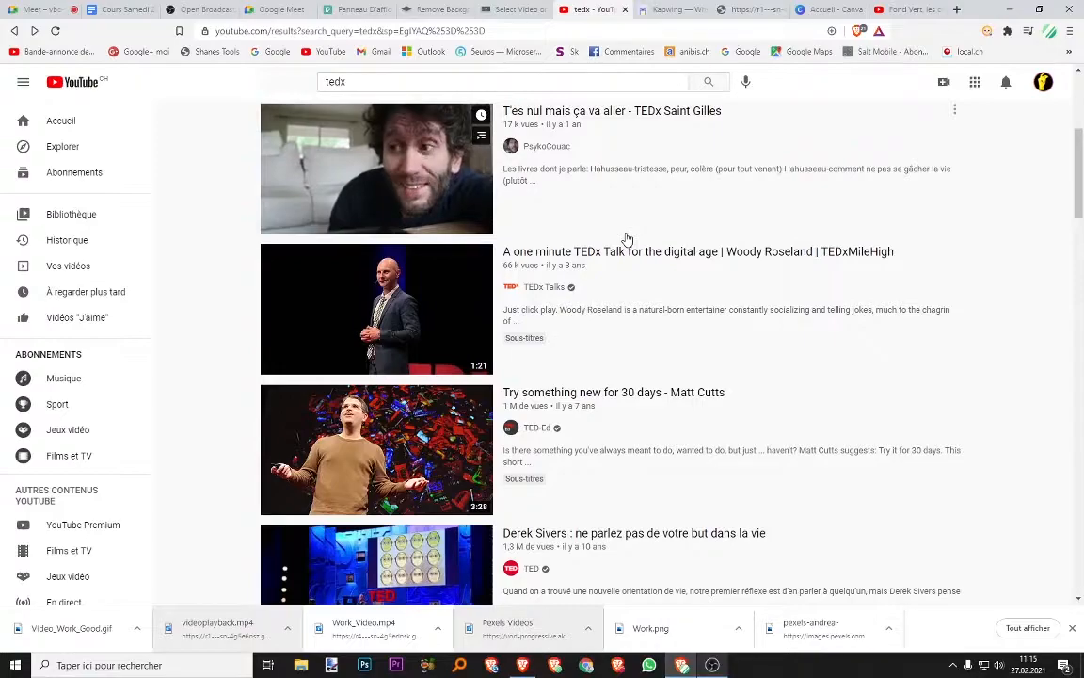
scroll(593, 281, up, 5)
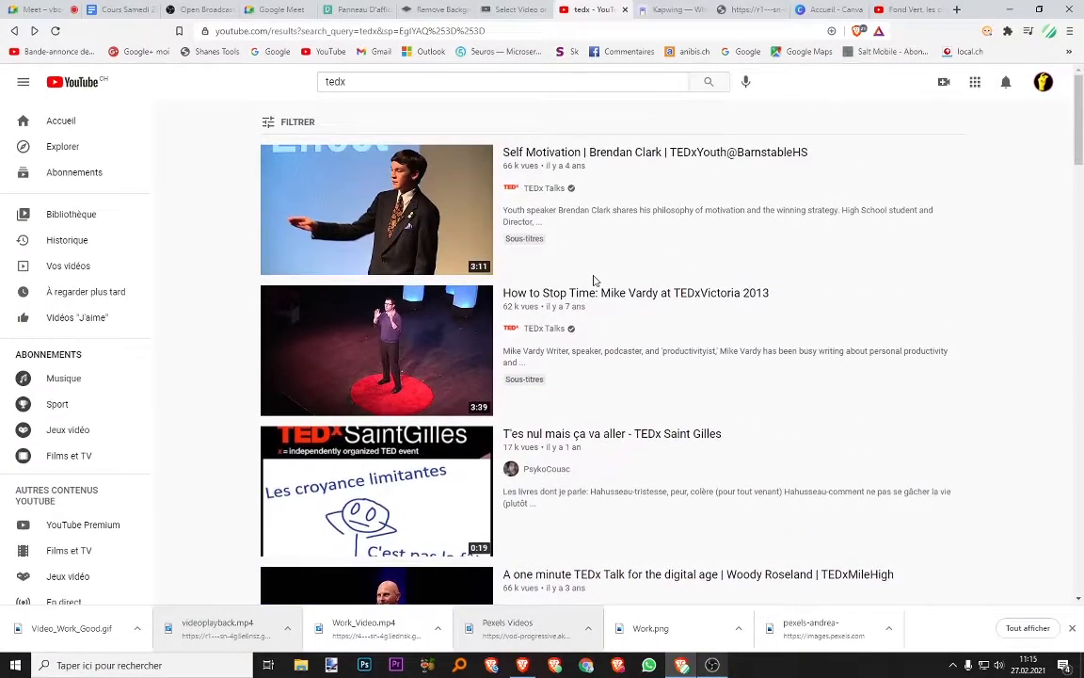
mouse_move(329, 327)
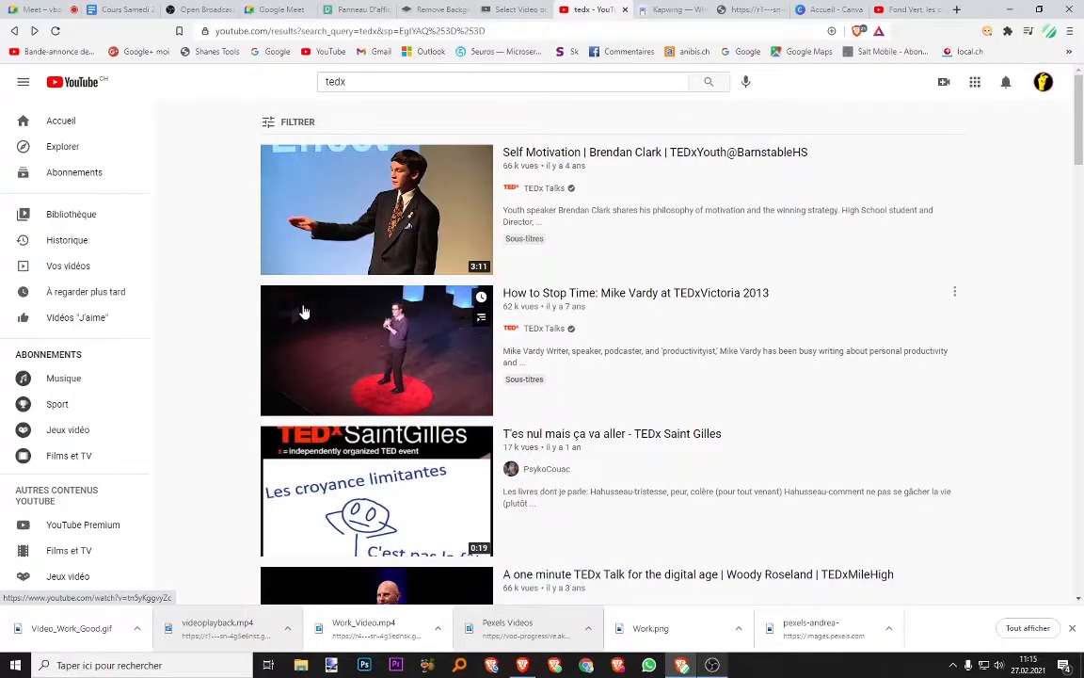
scroll(304, 311, down, 3)
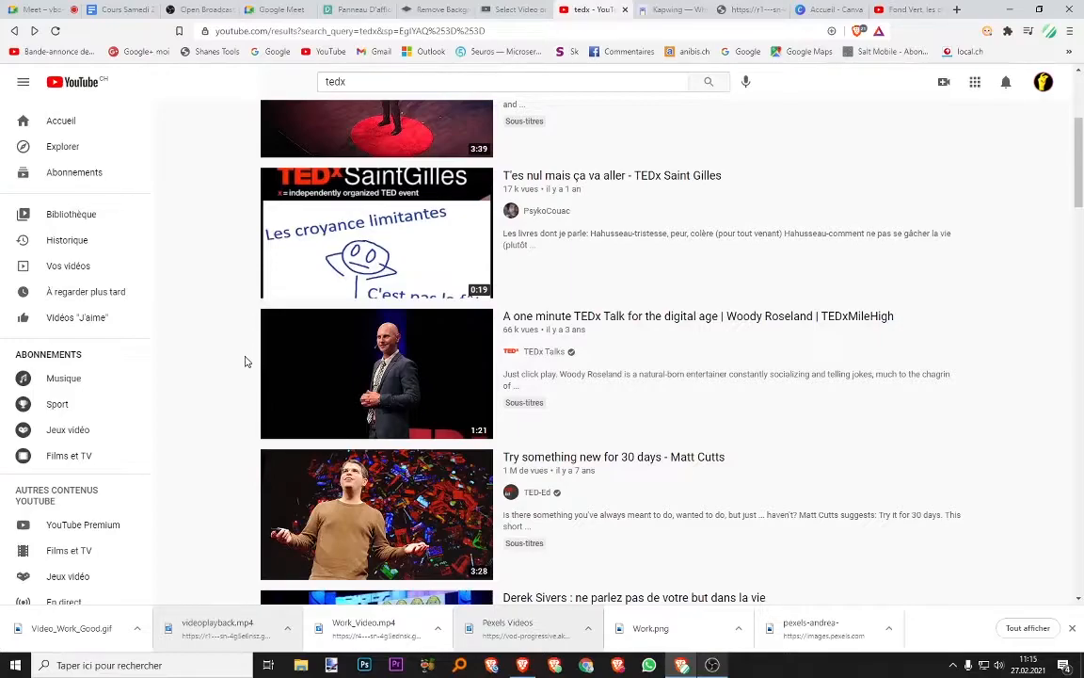
mouse_move(513, 468)
click(535, 461)
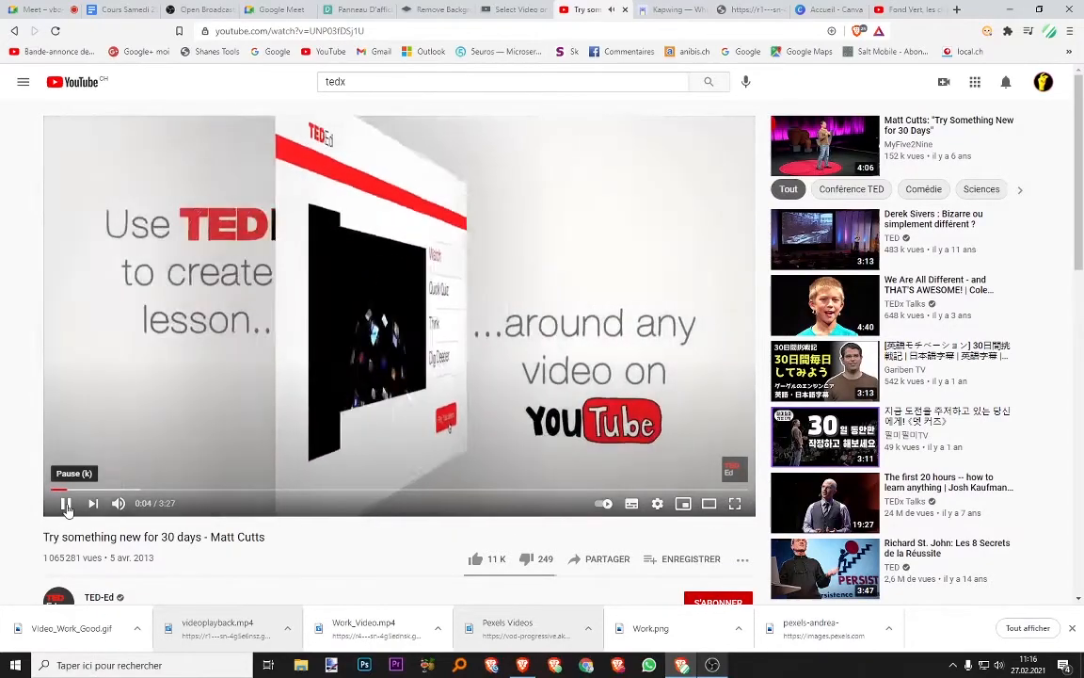
mouse_move(65, 505)
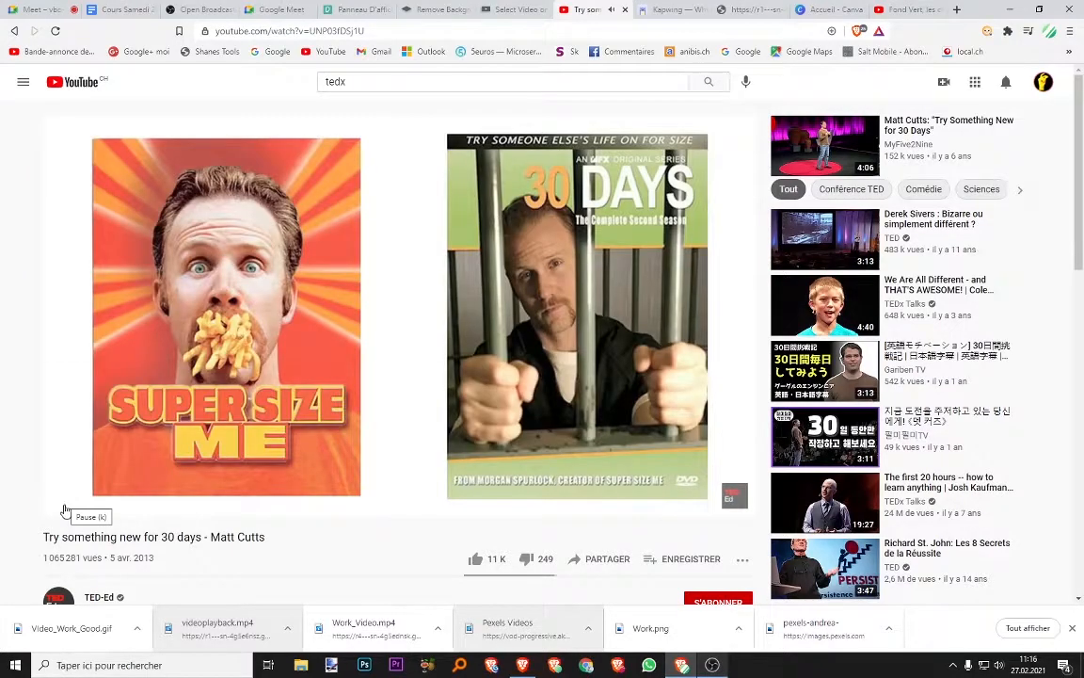
click(66, 504)
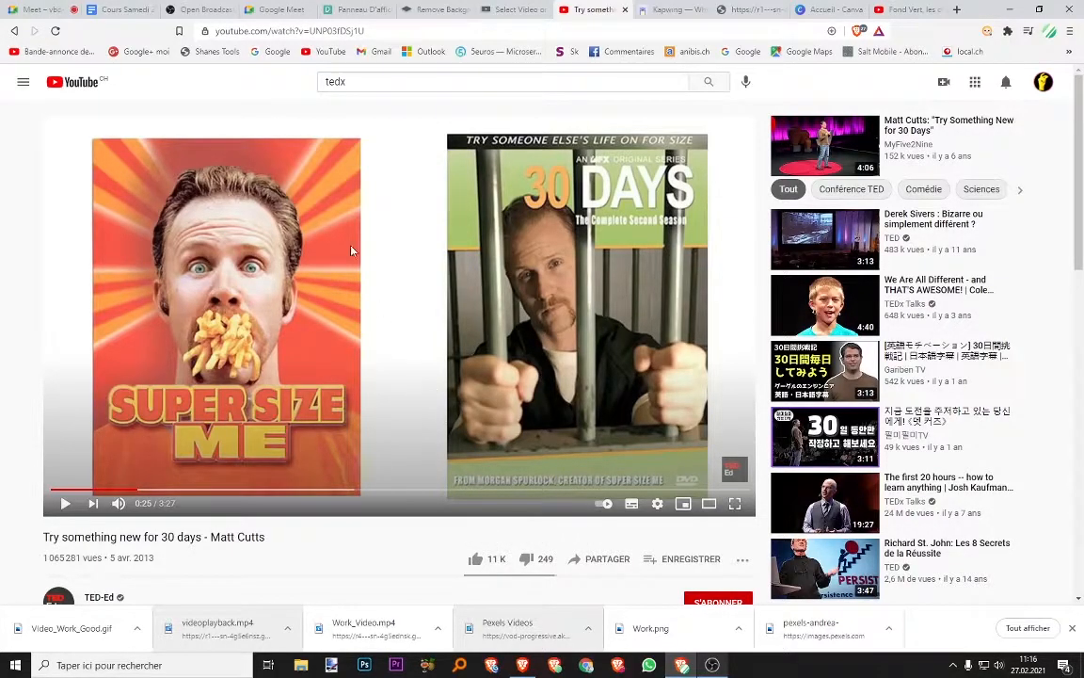
- Copy the TED-Ed video's address and submit it to the savefrom.net downloader, replacing the link entered there
click(379, 31)
key(ctrl+c)
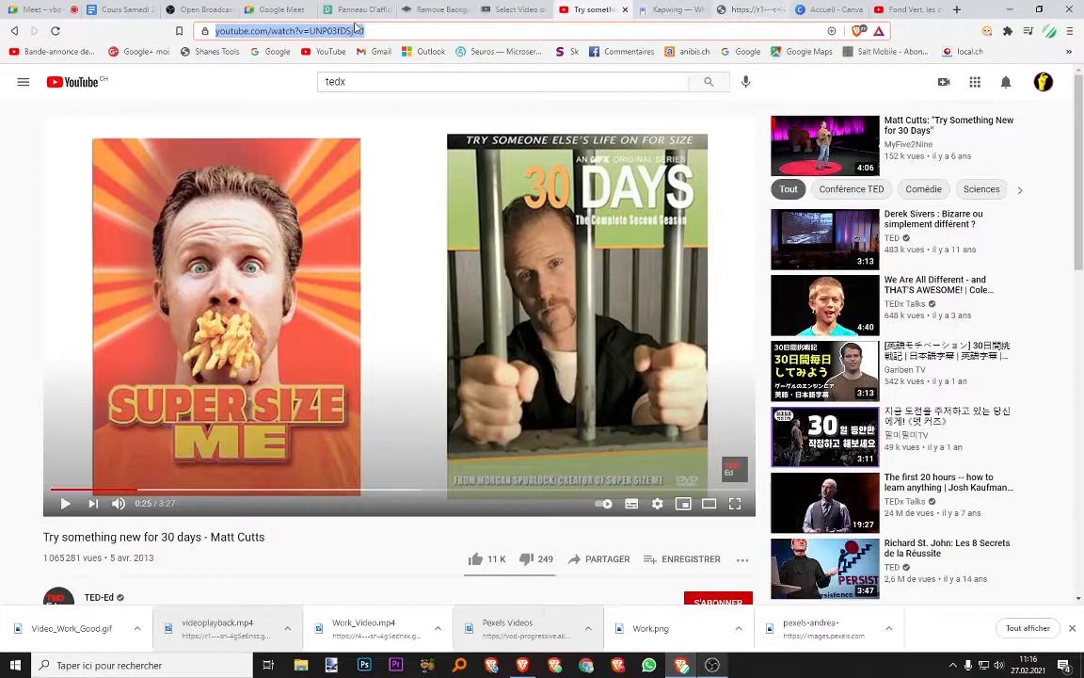
click(744, 9)
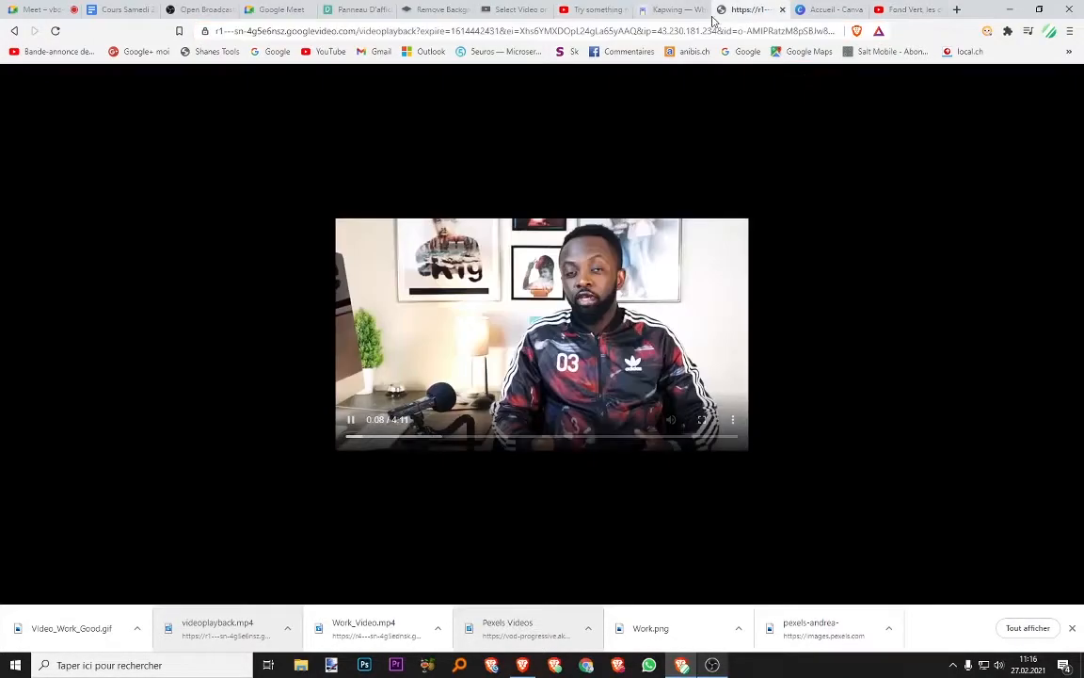
click(13, 30)
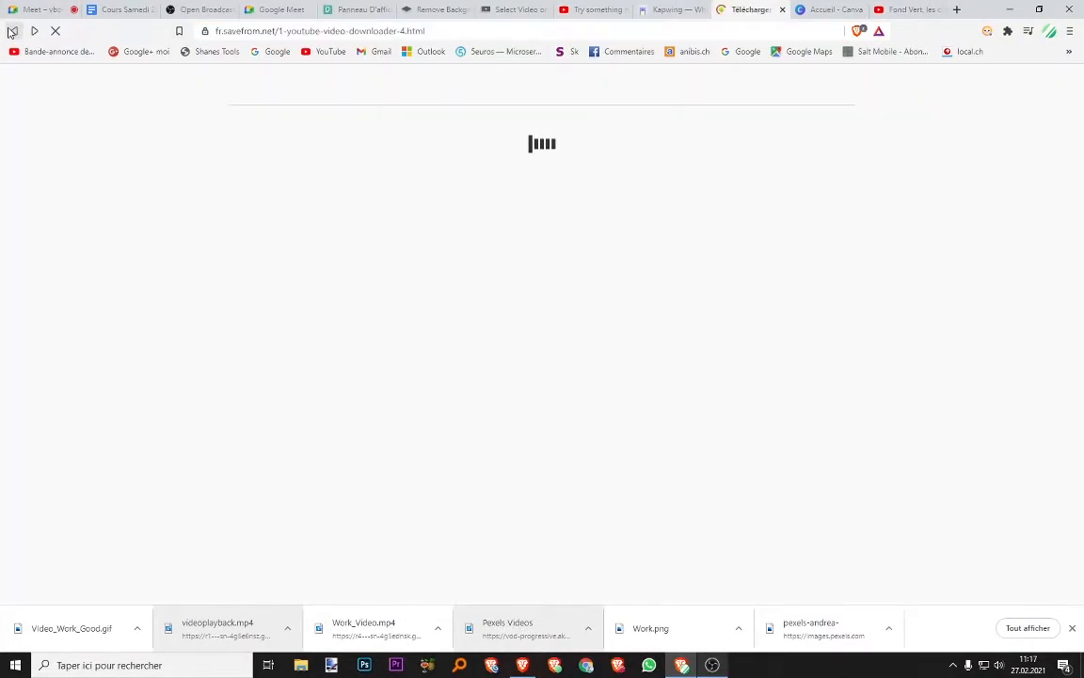
drag(555, 219, 340, 218)
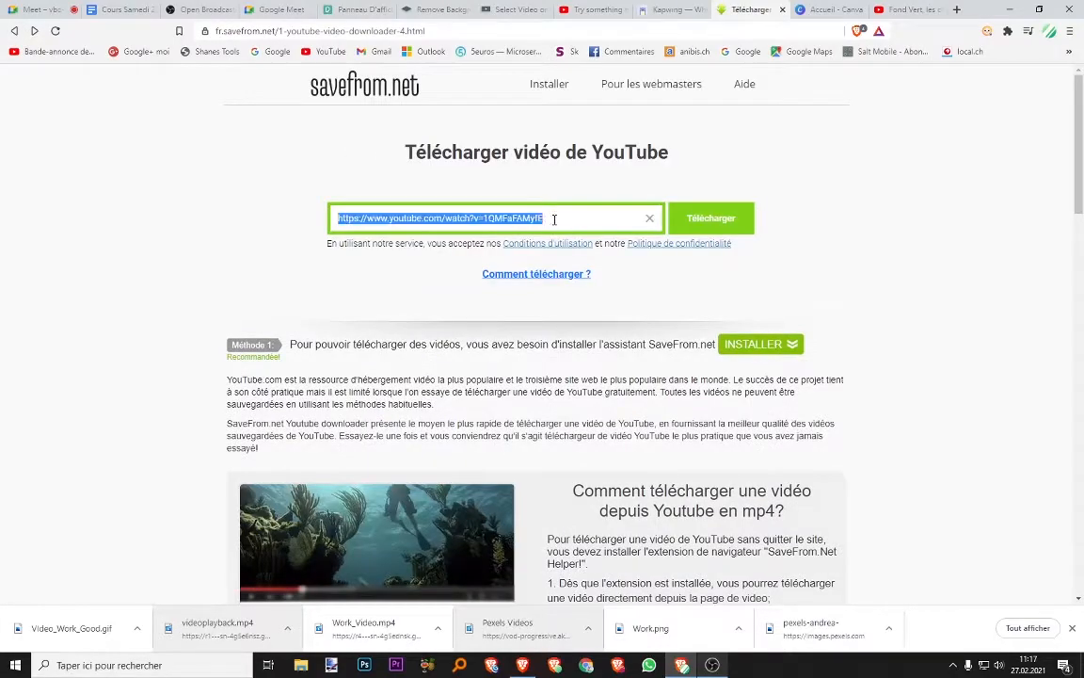
key(ctrl+v)
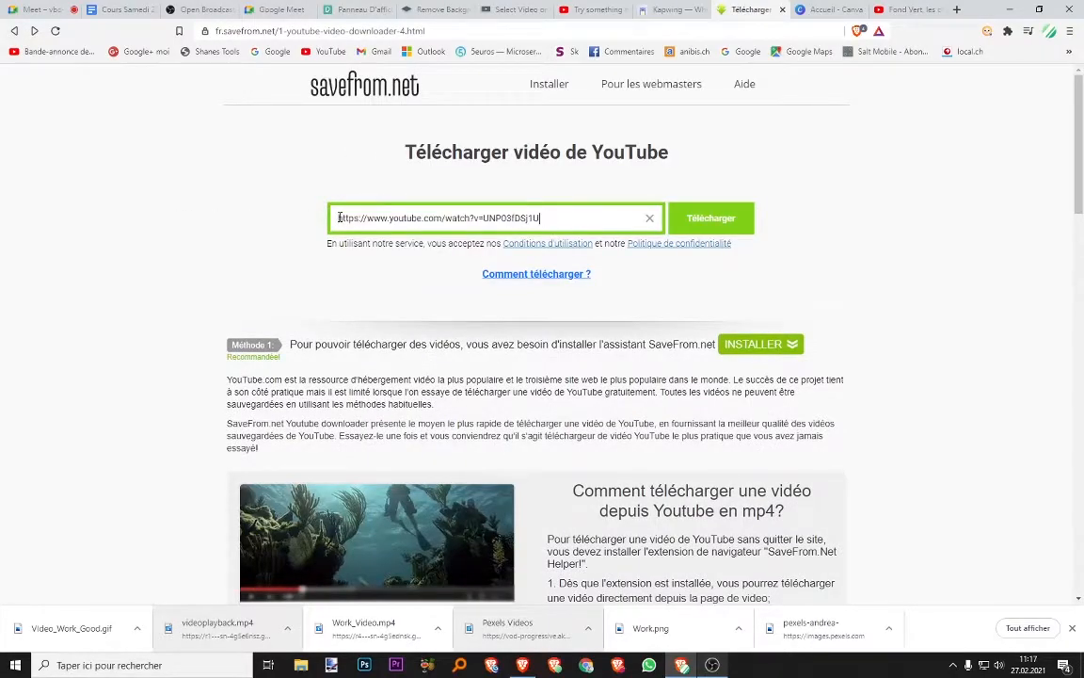
click(695, 217)
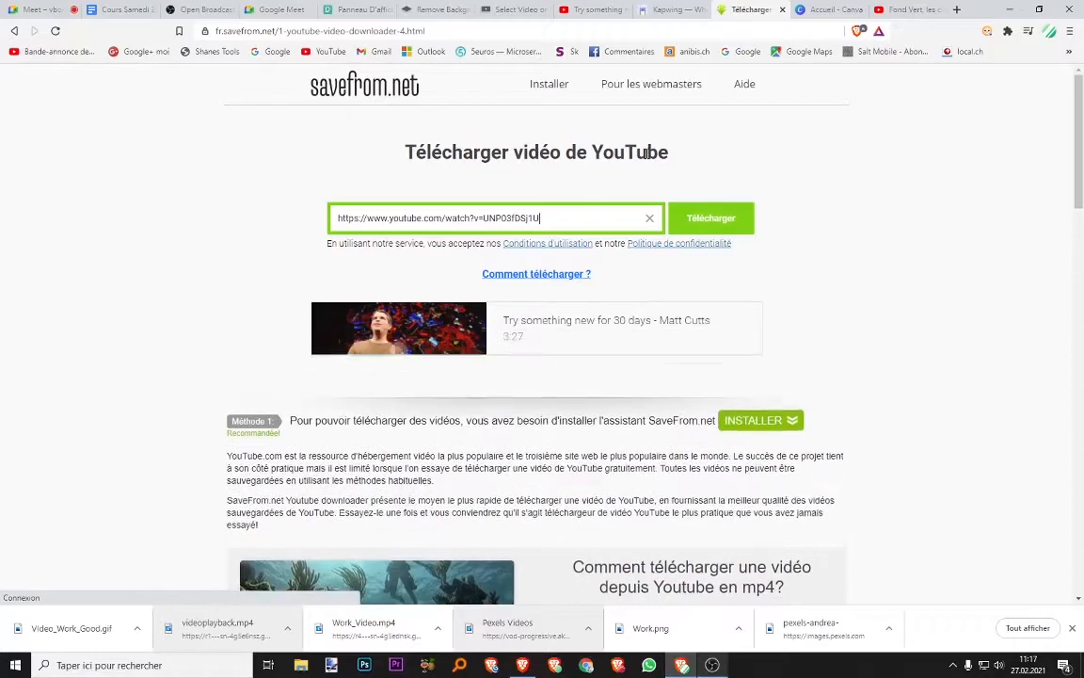
- Choose the MP4 720 version of the video and start its download
click(632, 381)
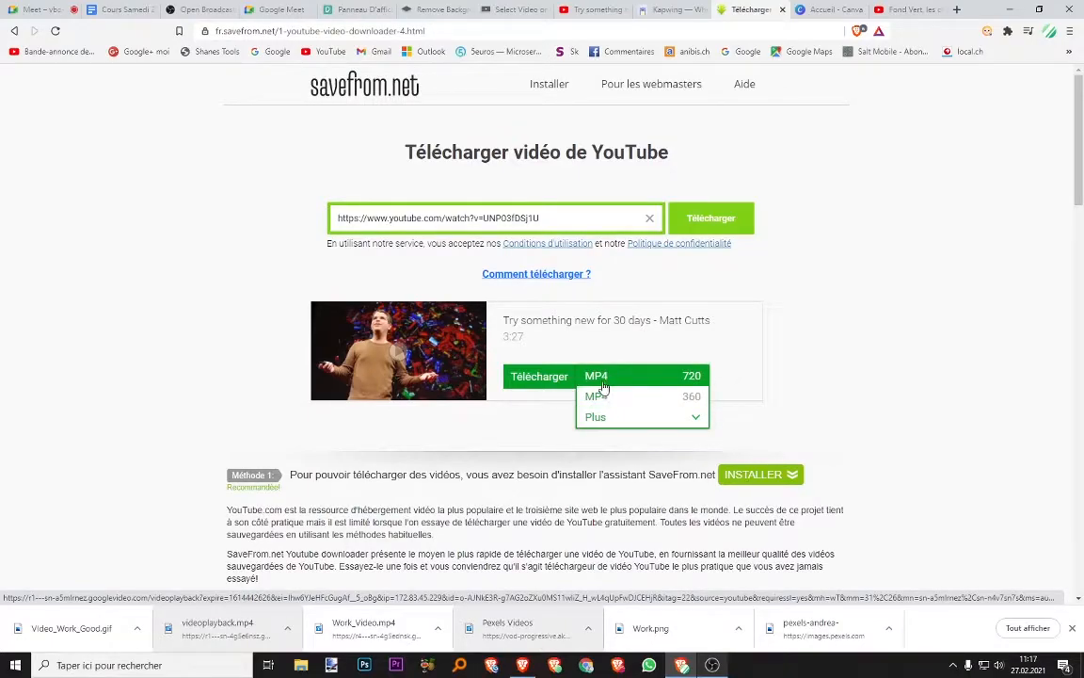
click(602, 385)
click(542, 381)
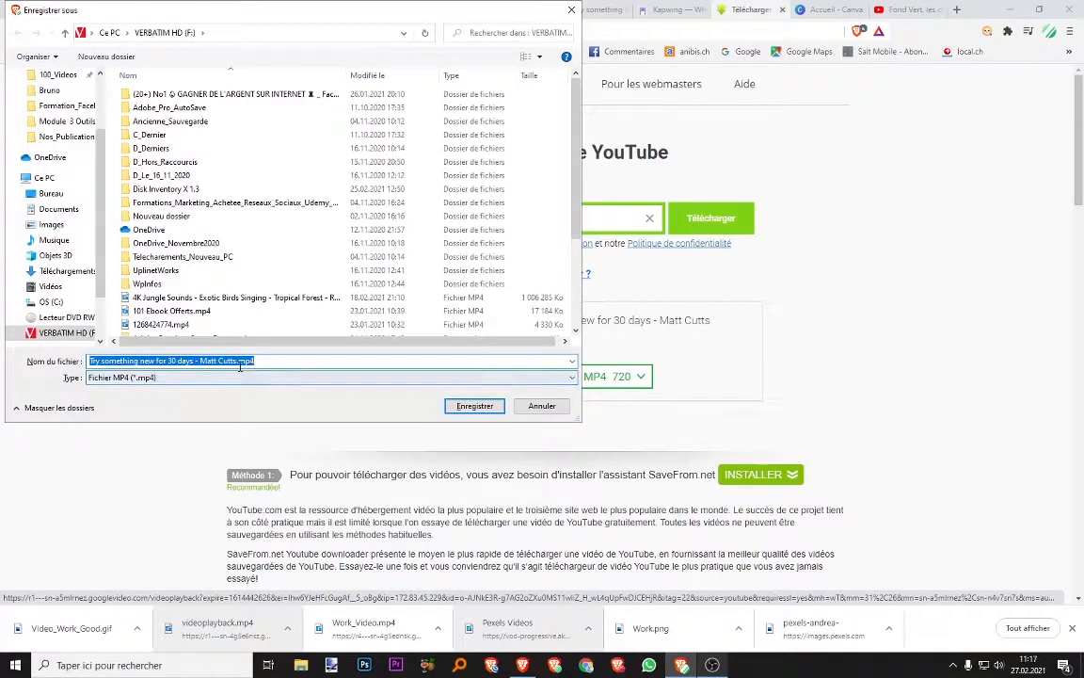
- Replace the file name's .mp4 ending with _Traductions_Par_Les_Formations_Faciles_2021 and save the video to the VERBATIM HD (F:) drive
click(214, 361)
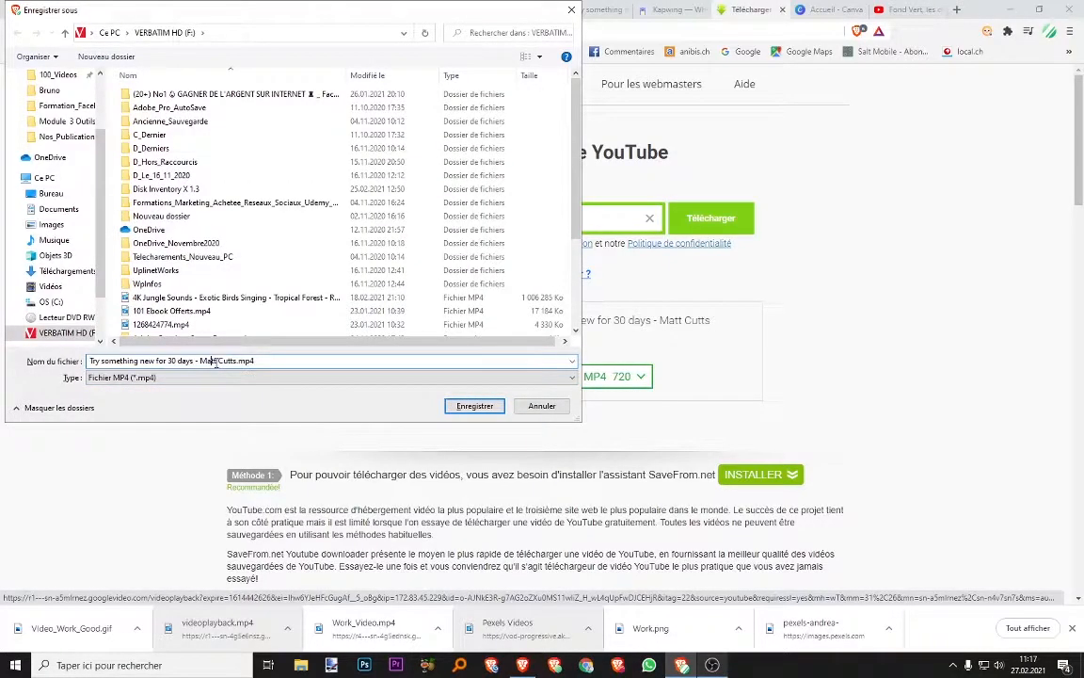
drag(253, 360, 235, 361)
key(BackSpace)
text(_Traductions_Par_Les_FOrmations_Fa)
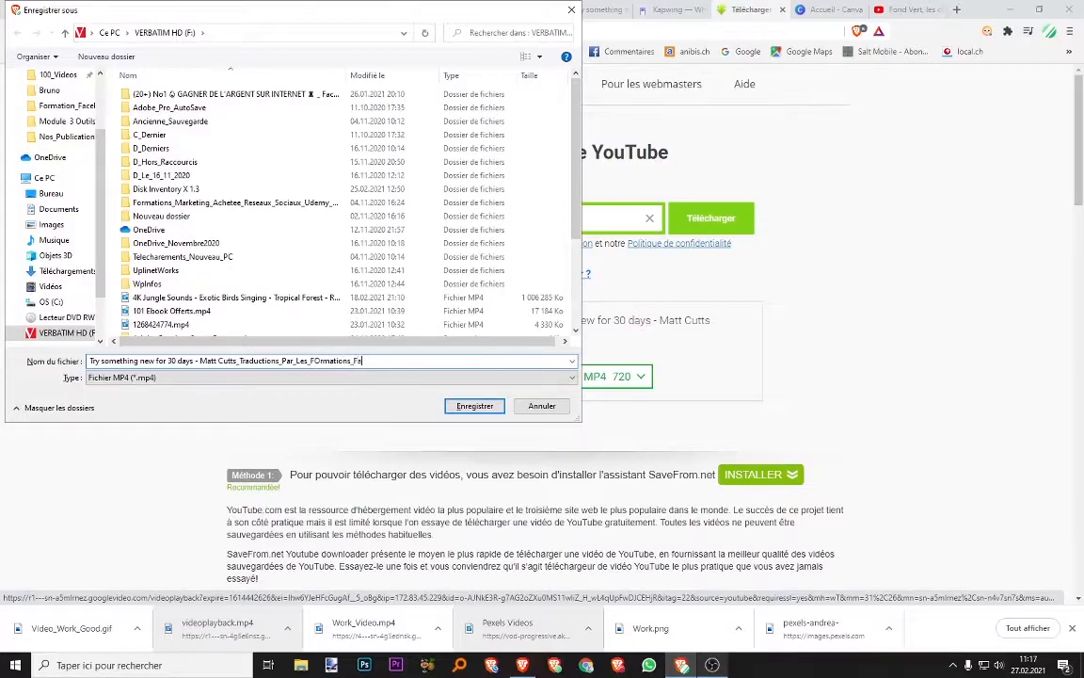
text(ciles_2021)
drag(200, 360, 236, 360)
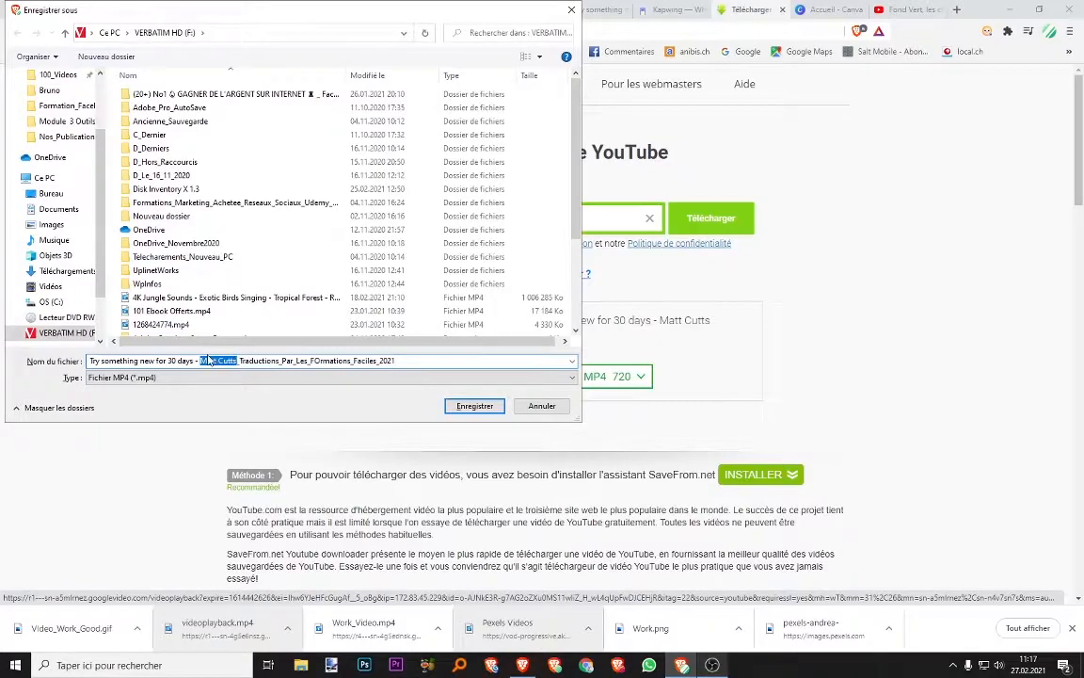
click(318, 360)
key(BackSpace)
text(o)
click(397, 361)
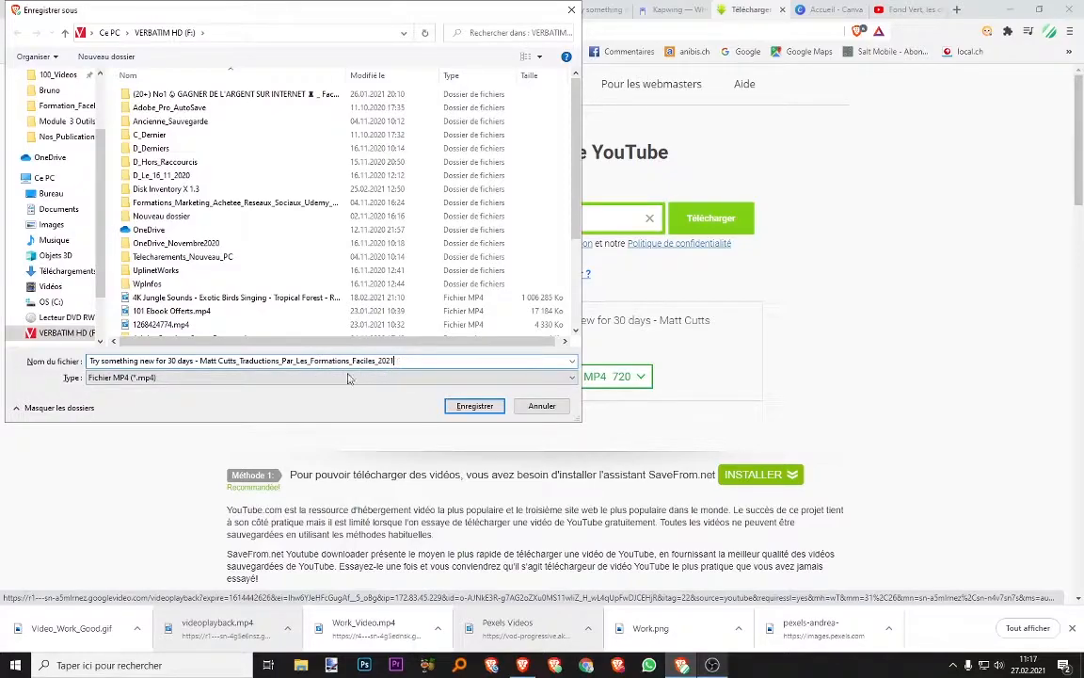
click(466, 405)
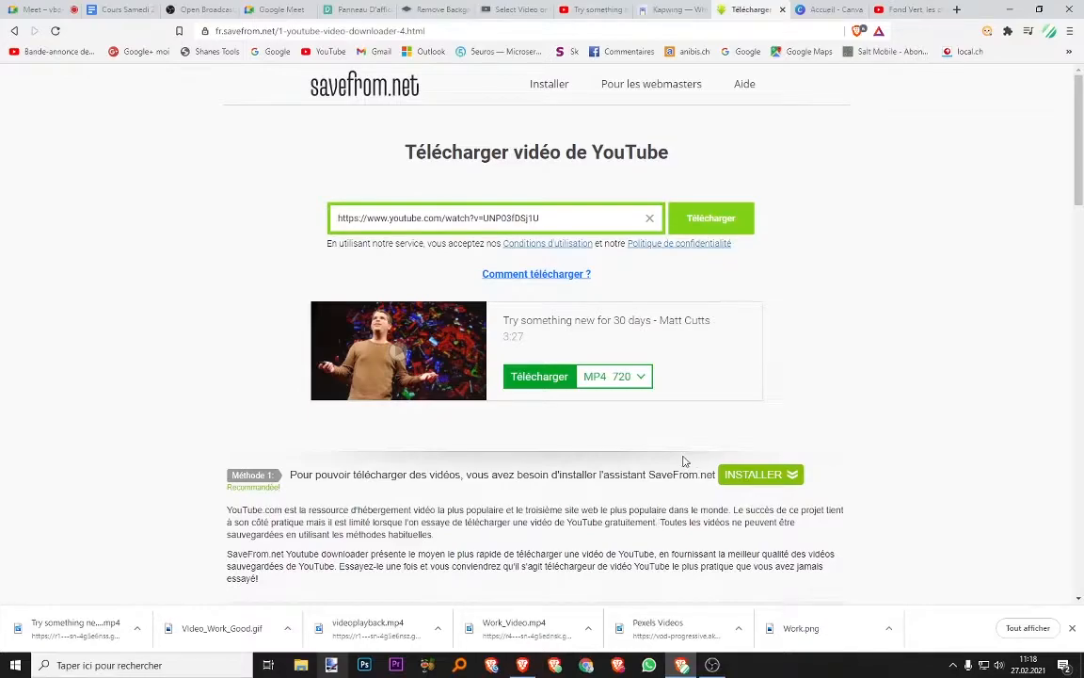
- Switch to Canva, search the design types for "vidéo" and create a blank 1080p video design
click(805, 11)
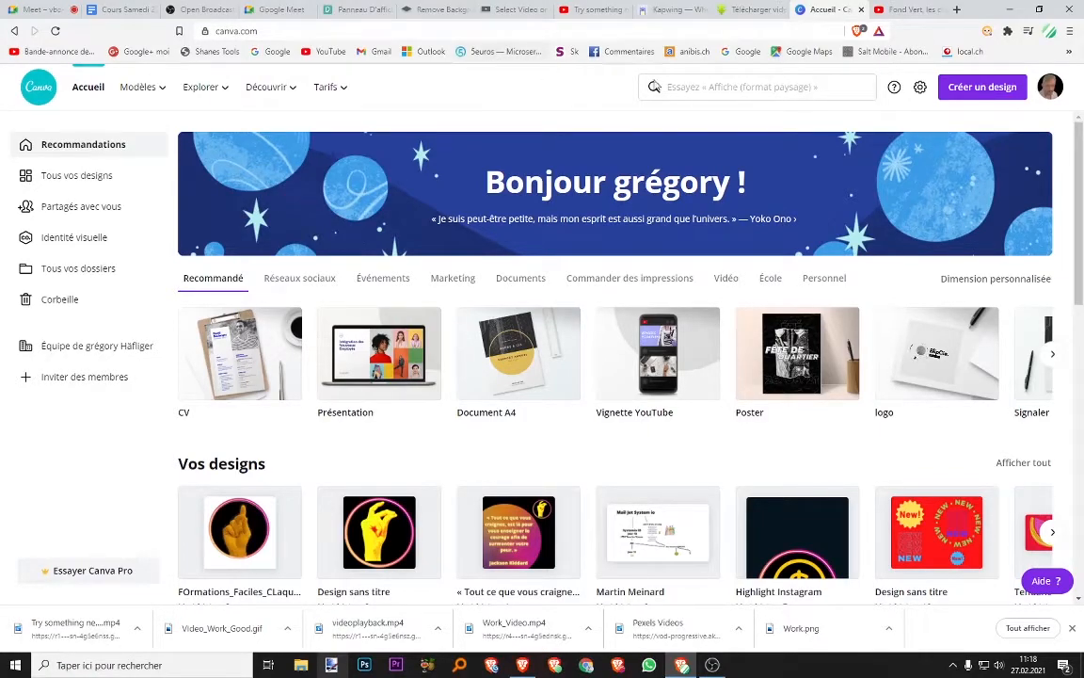
click(982, 87)
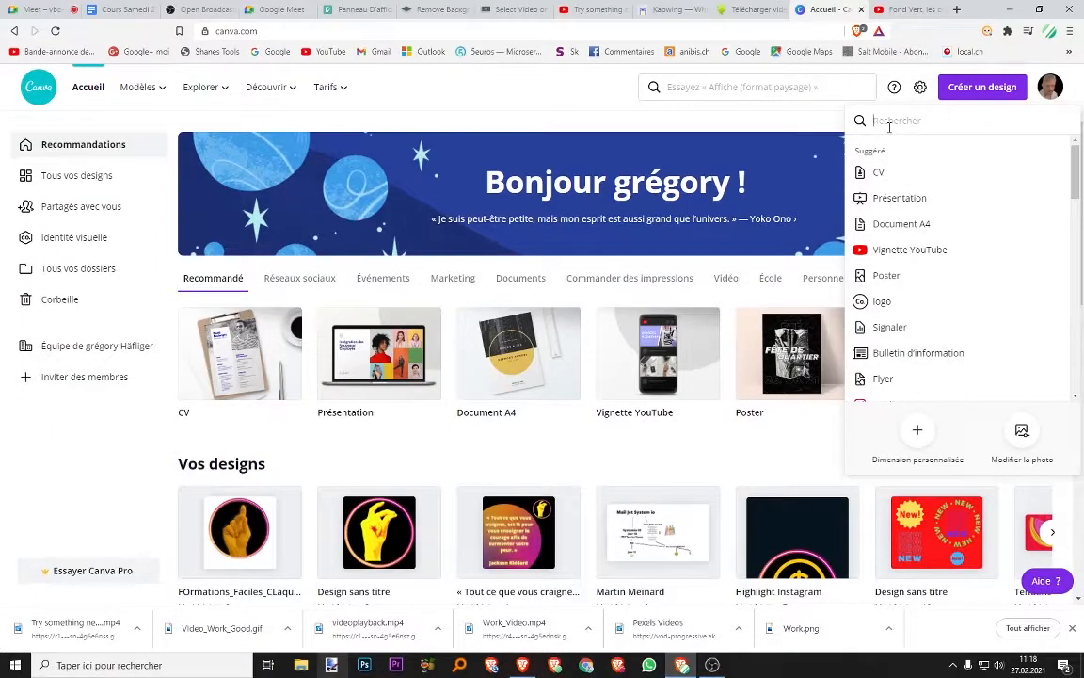
text(vidéo)
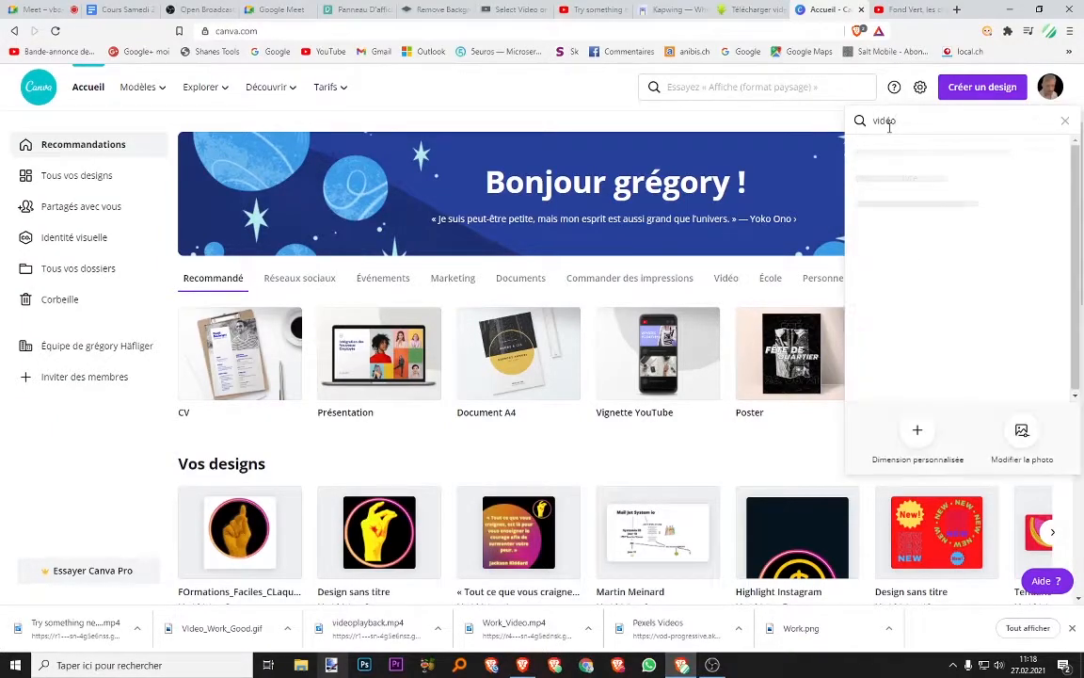
click(886, 150)
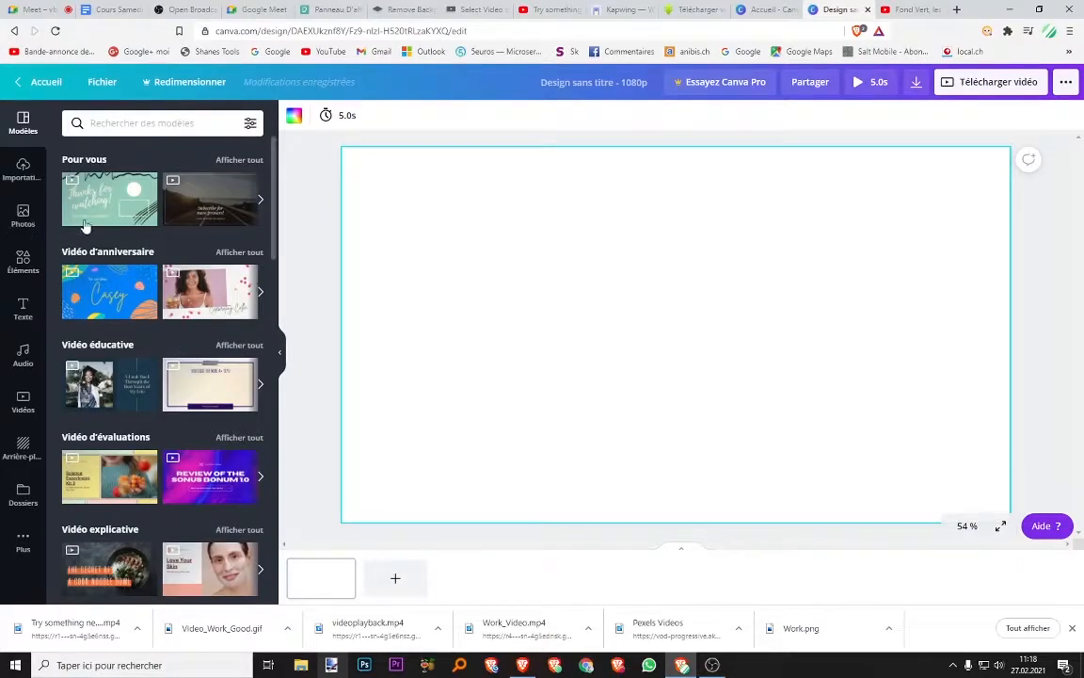
- Apply the first page of the "Orange and Yellow Cookie Snacks CPG In-Stream Ad" marketing video template to the design
scroll(133, 299, down, 1)
scroll(134, 299, down, 3)
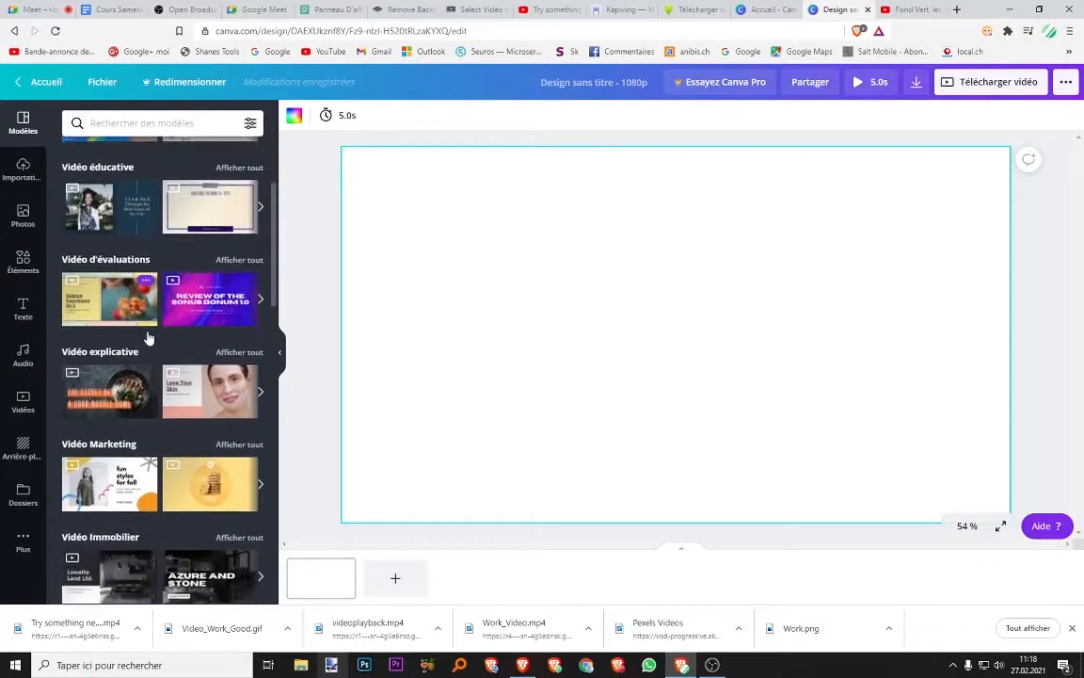
click(193, 466)
click(111, 220)
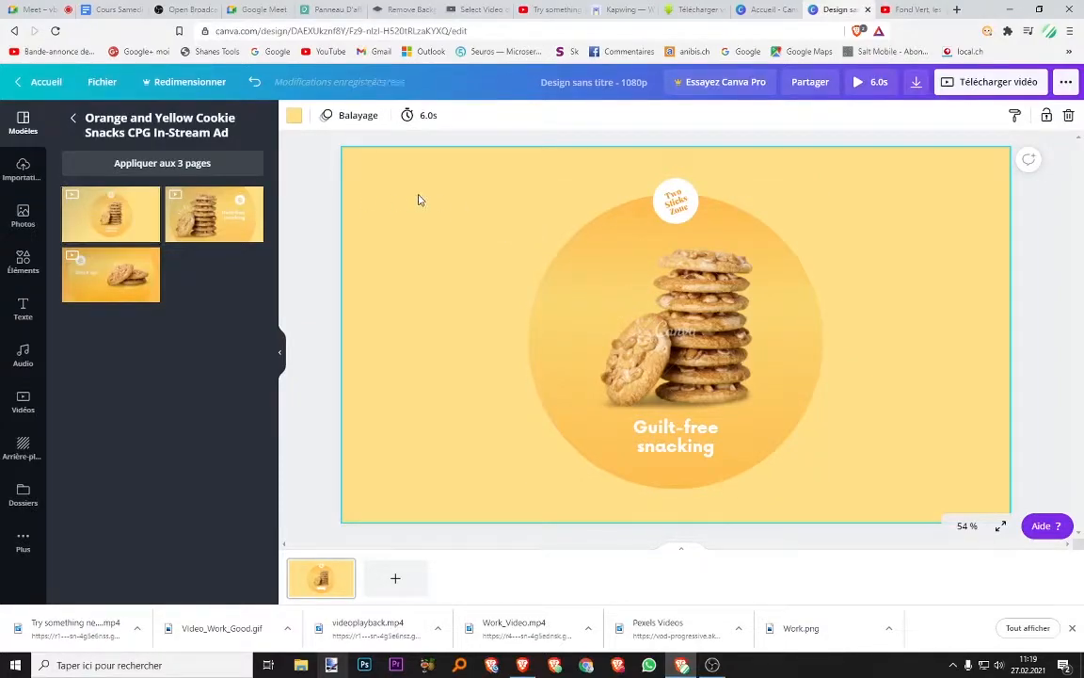
- Delete the yellow background, orange circle, cookie picture, badge and remaining elements from the cookie template page
key(Delete)
click(588, 250)
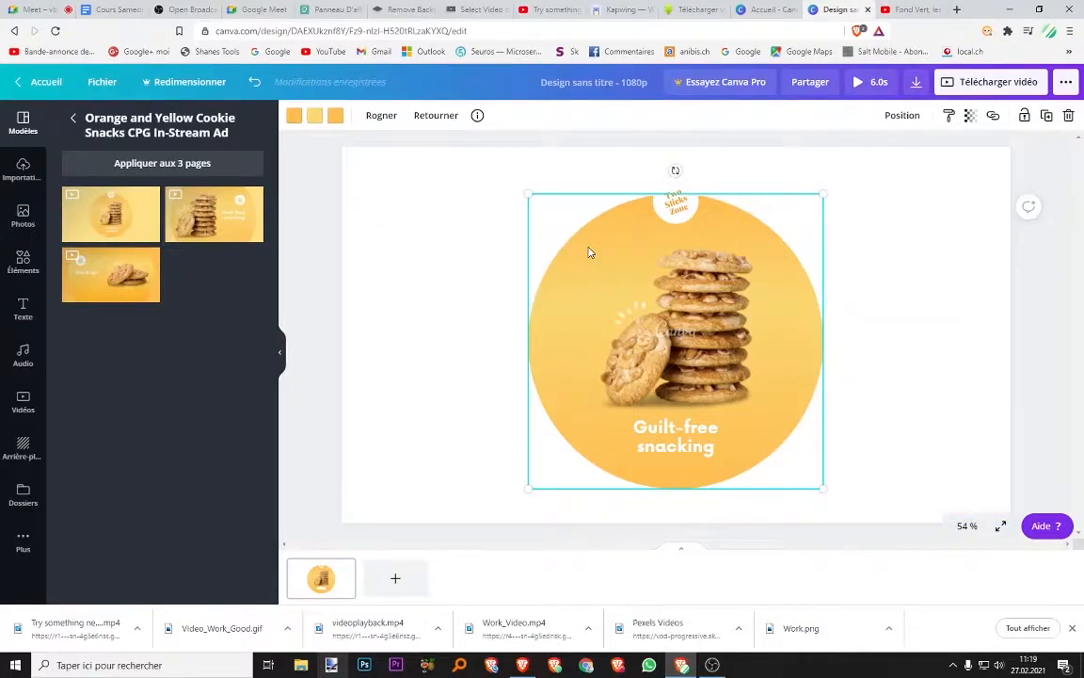
key(Delete)
click(684, 302)
key(Delete)
click(678, 205)
key(Delete)
click(637, 296)
key(Delete)
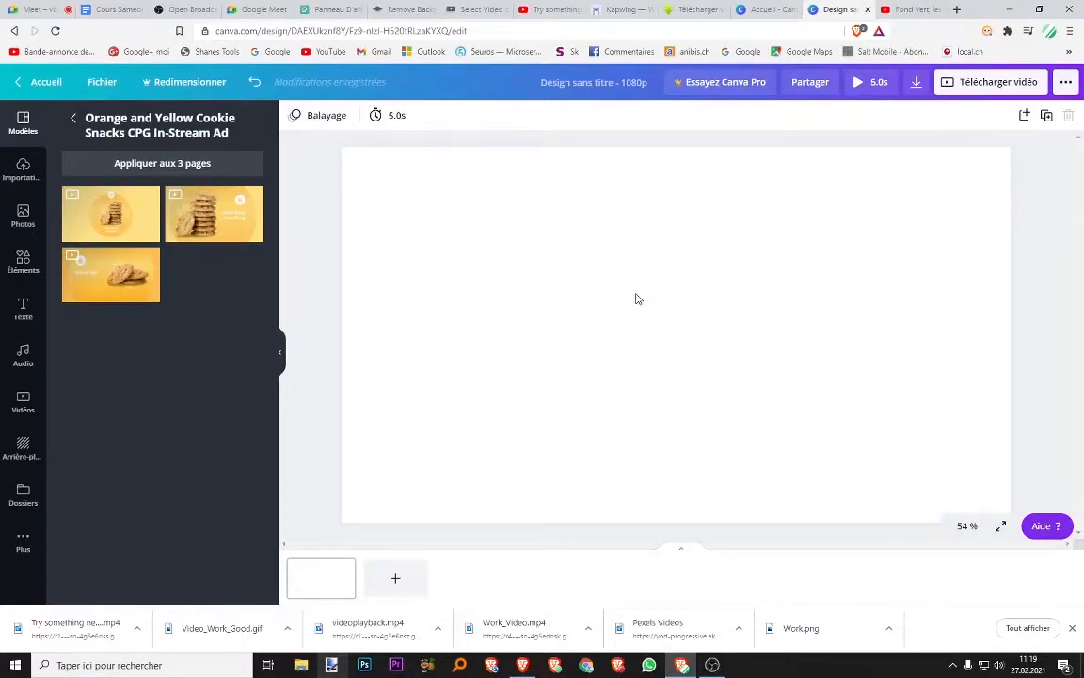
- Undo the deletions on the cookie template page, including that of the yellow background
key(ctrl+z)
key(ctrl+z)
key(ctrl+z)
key(ctrl+z)
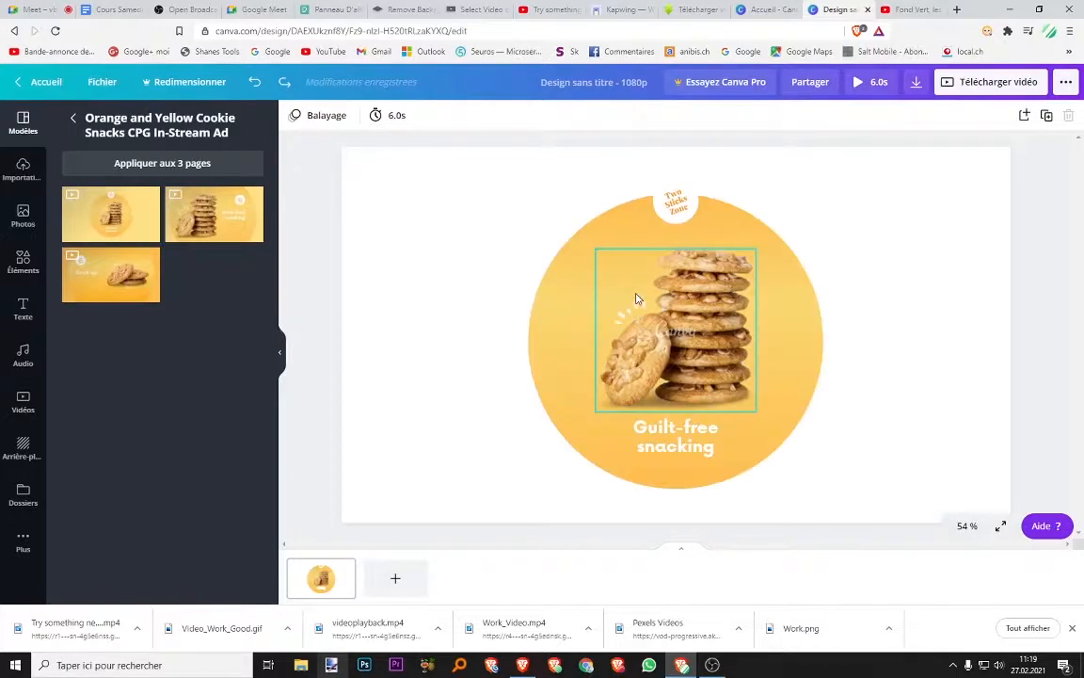
- Delete the cookie stack picture from the middle of the orange circle
click(642, 297)
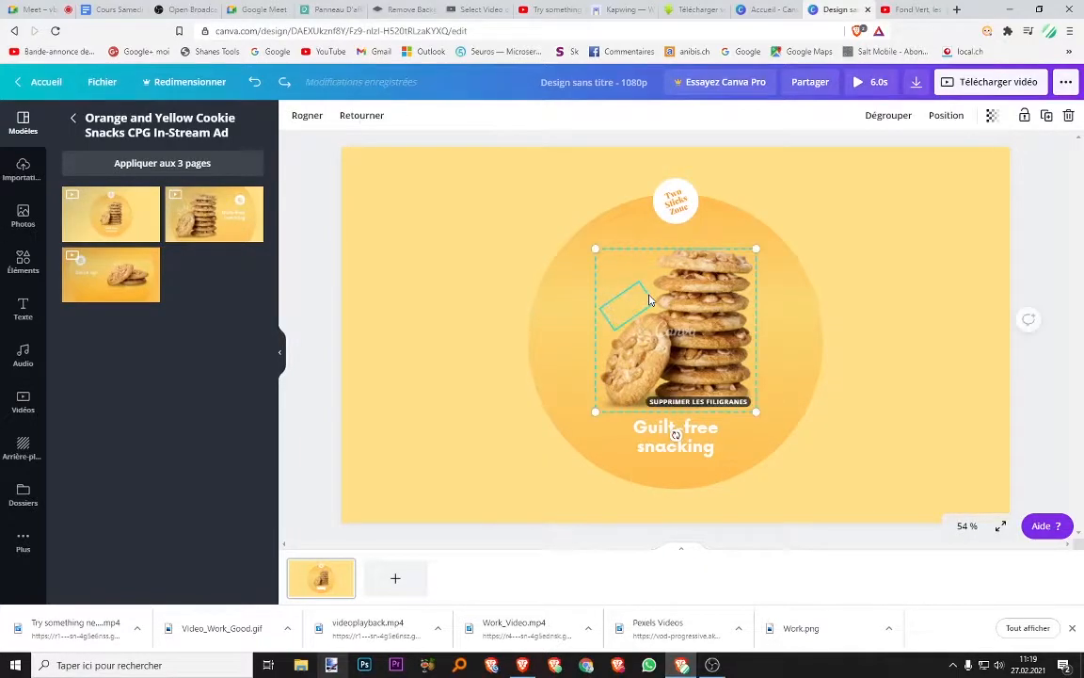
click(660, 302)
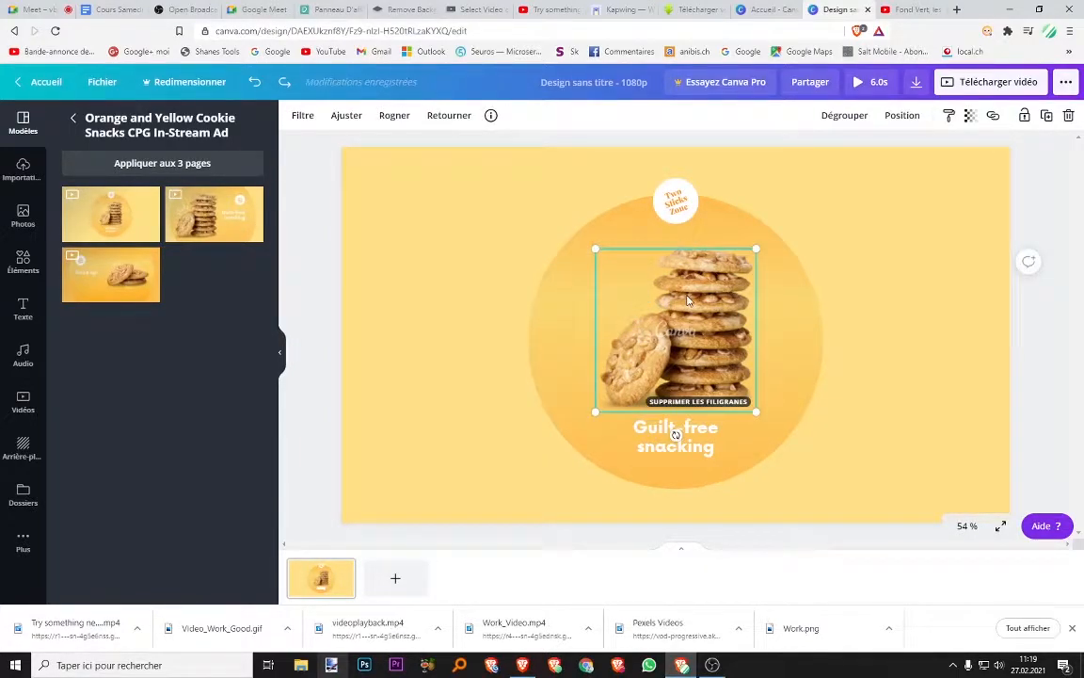
key(Delete)
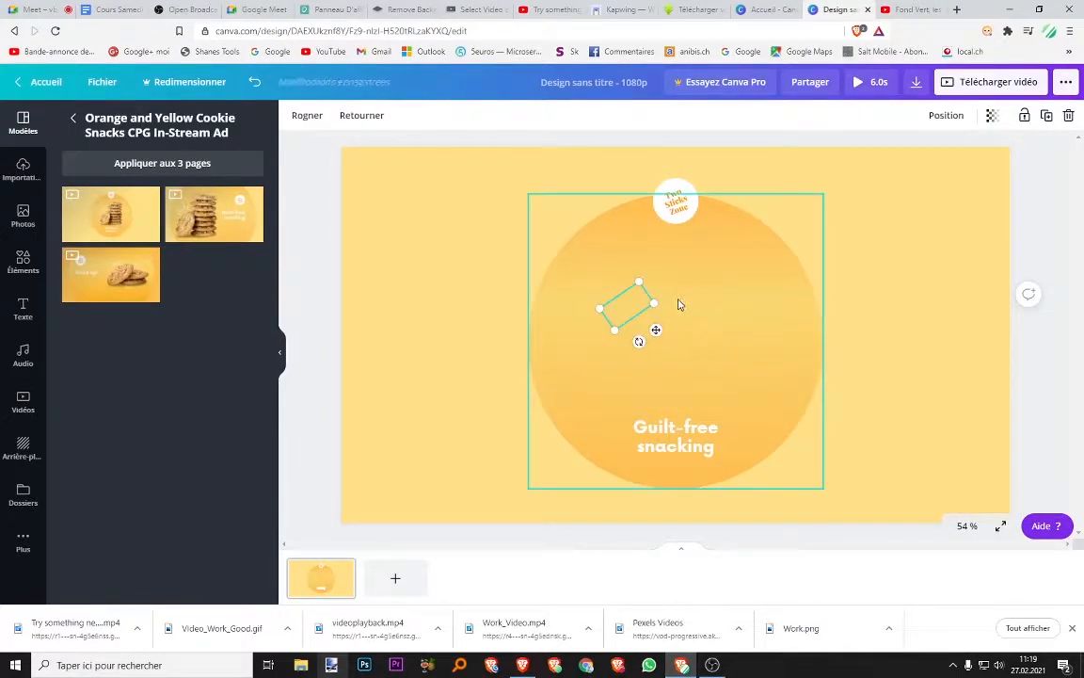
- Select the round badge's text and open the "Guilt-free snacking" text for editing
click(640, 435)
click(674, 210)
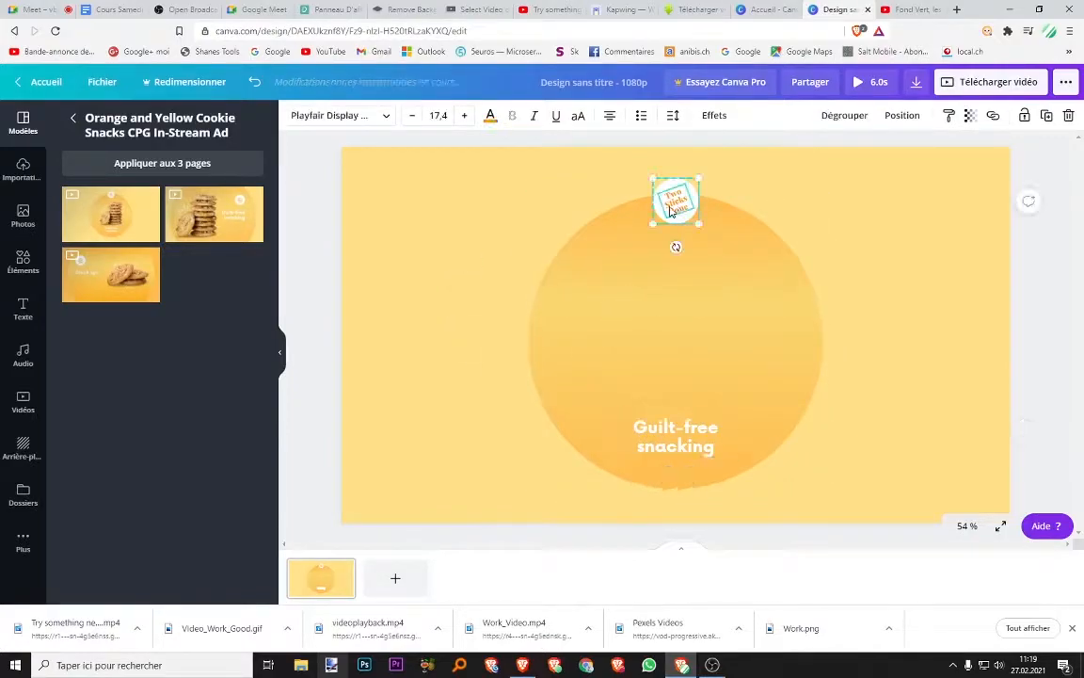
click(676, 439)
click(696, 444)
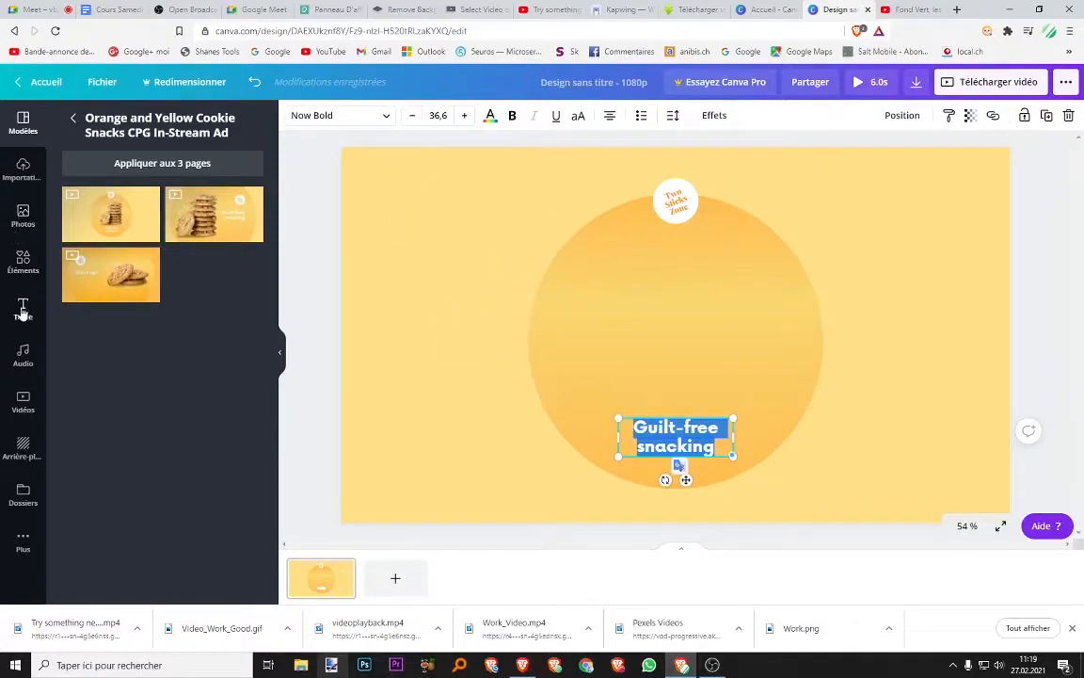
- Insert the first uploaded 1.9 s yellow hand video on the page and shift it slightly down and to the right
click(23, 172)
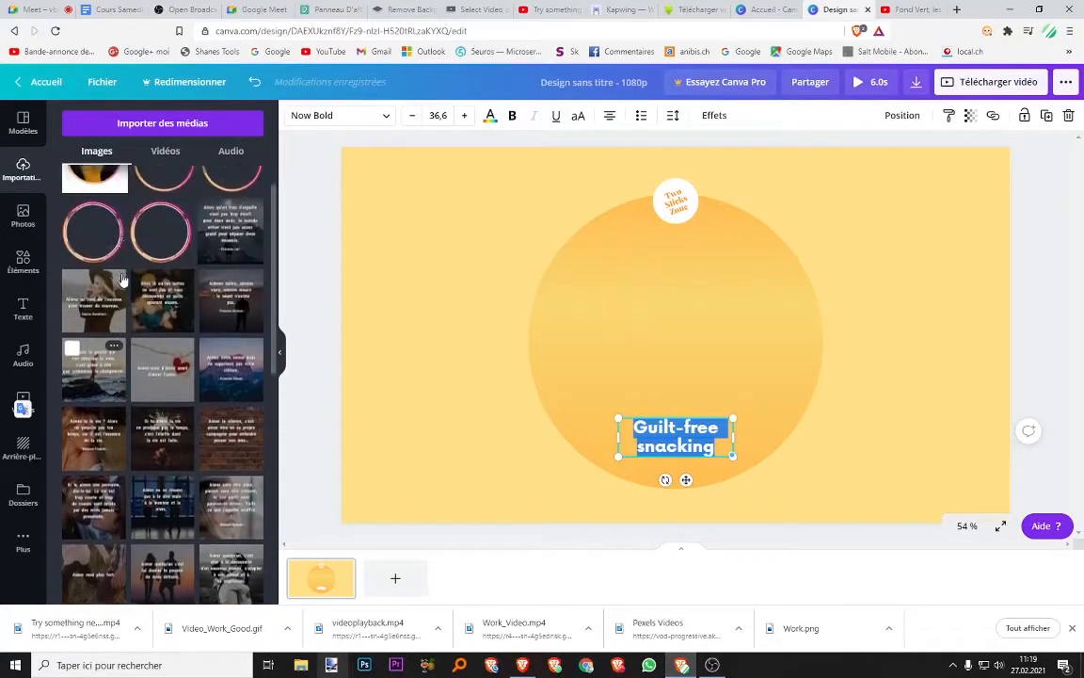
click(217, 158)
click(162, 154)
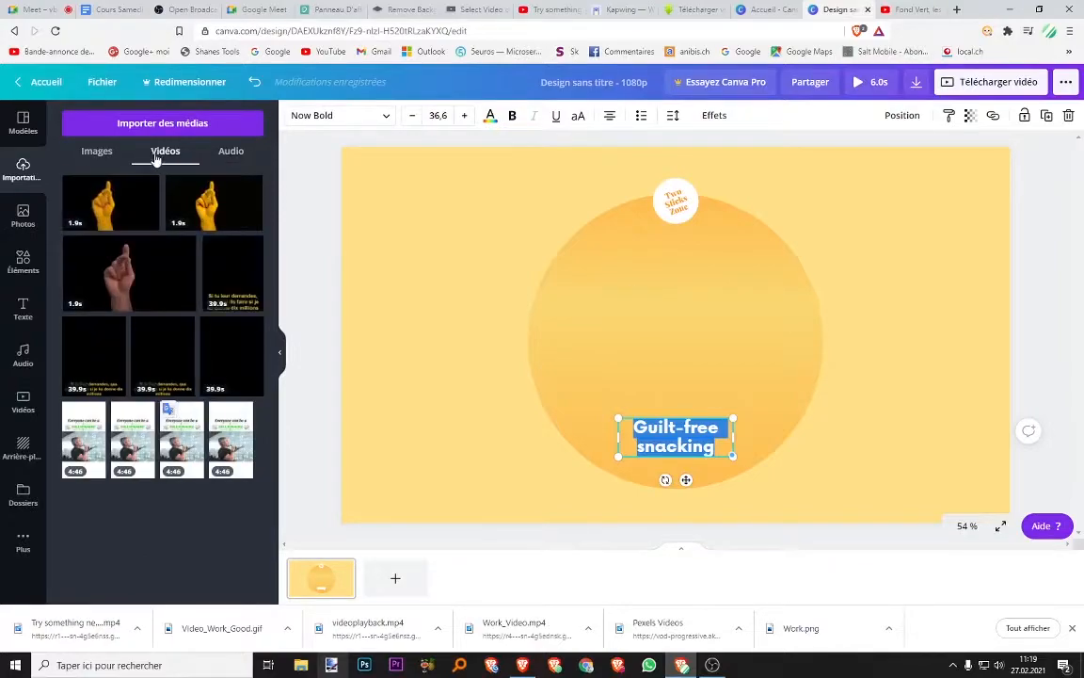
click(108, 214)
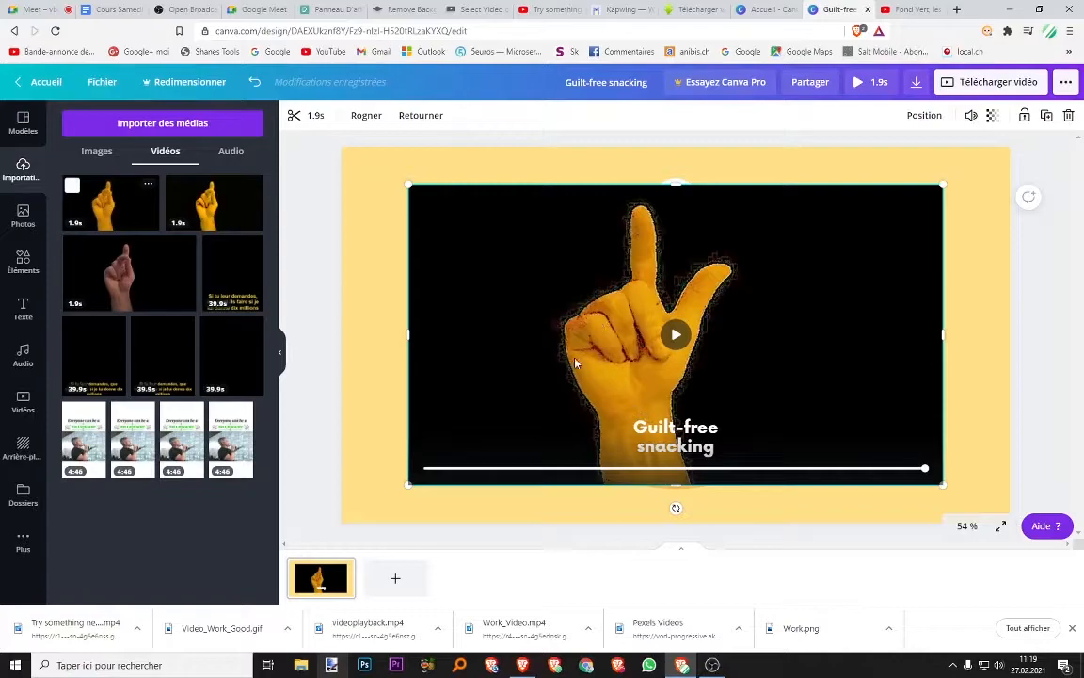
drag(576, 372, 603, 381)
- Move the "Guilt-free snacking" text to the right of the hand's wrist and replace it with "Les Formations Faciles 2021"
drag(721, 437, 862, 438)
double_click(819, 438)
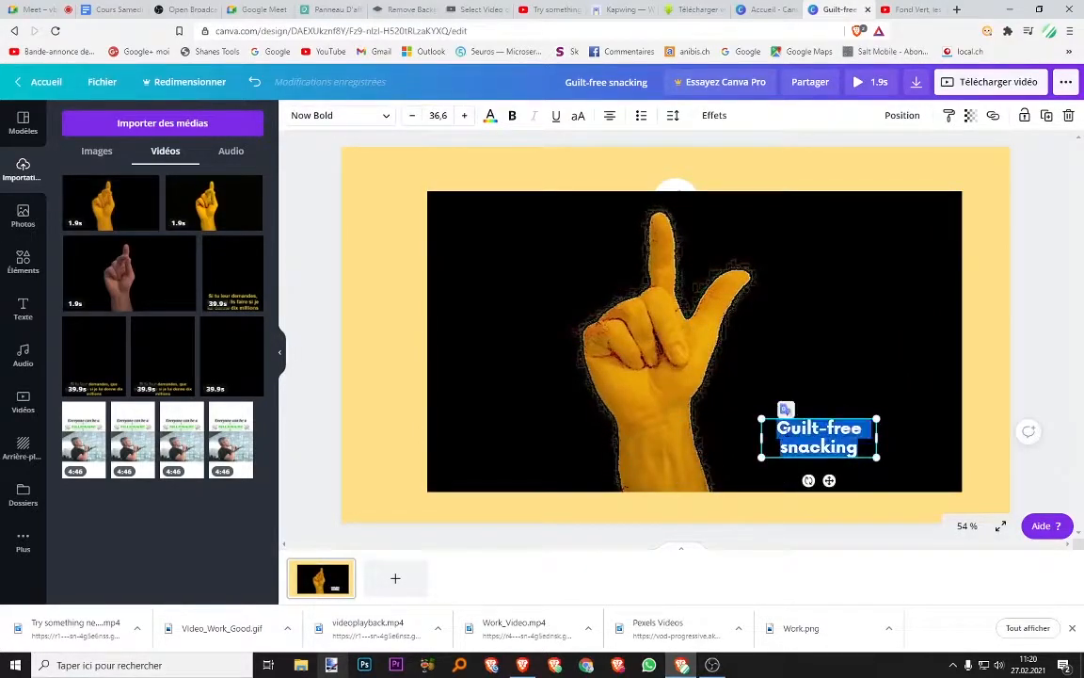
text(Les)
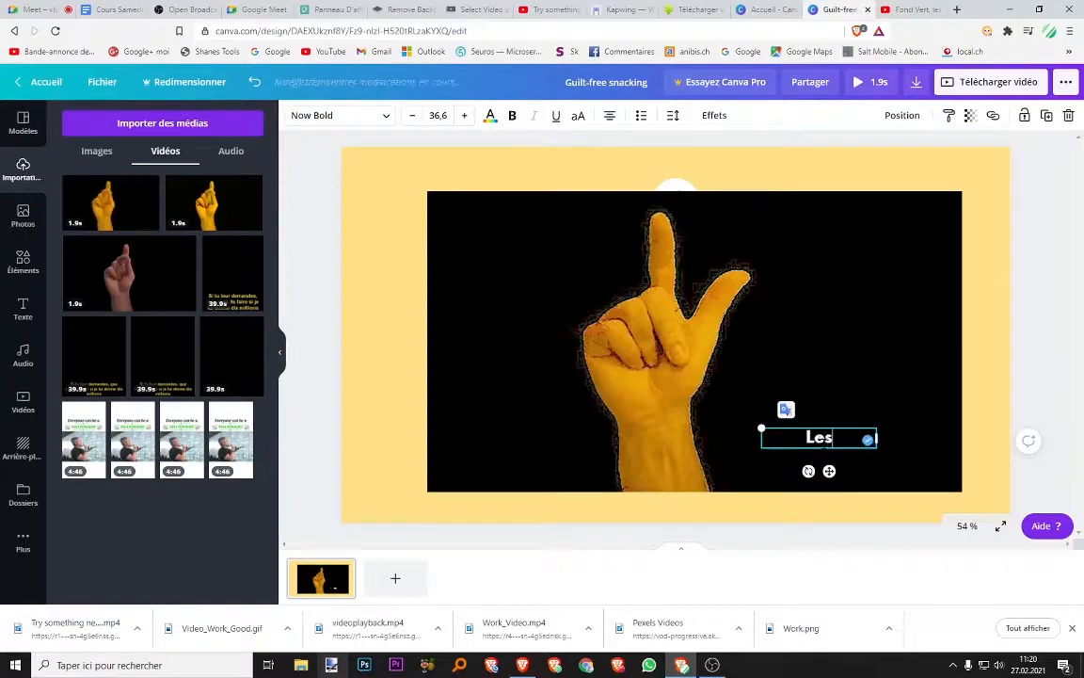
text( Formations)
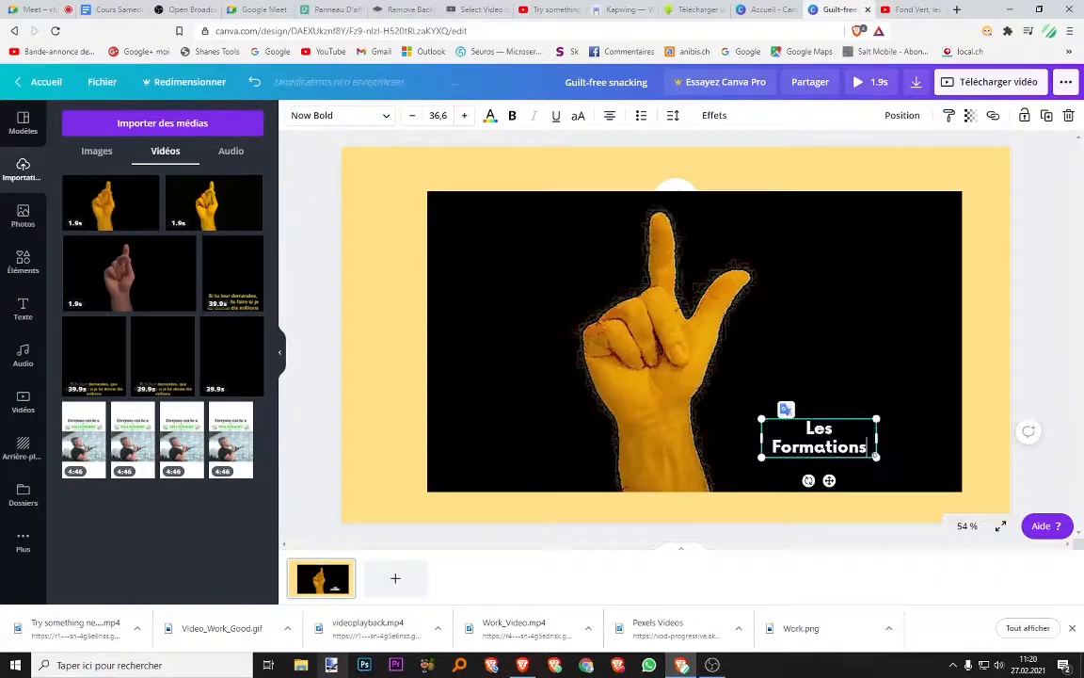
text( Faciles)
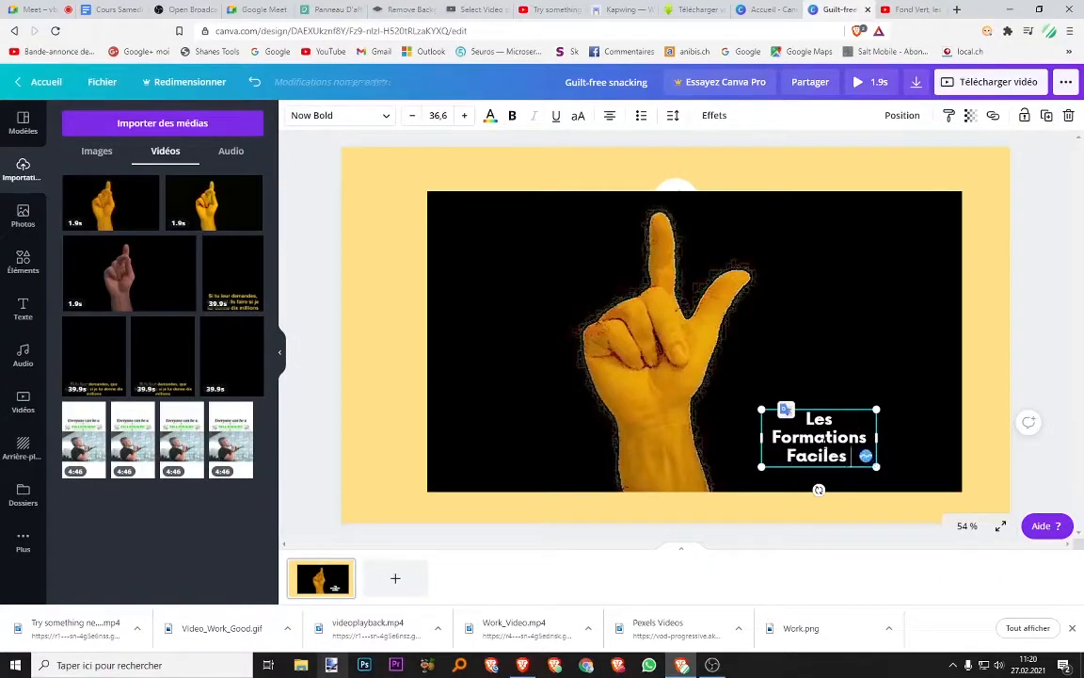
text( 2021)
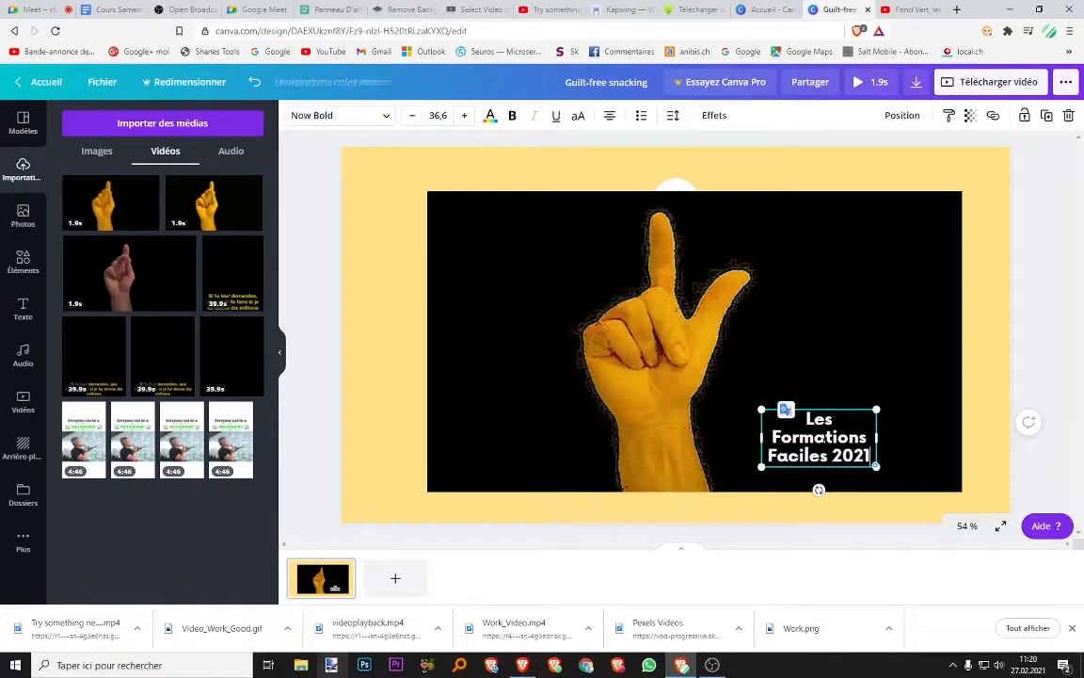
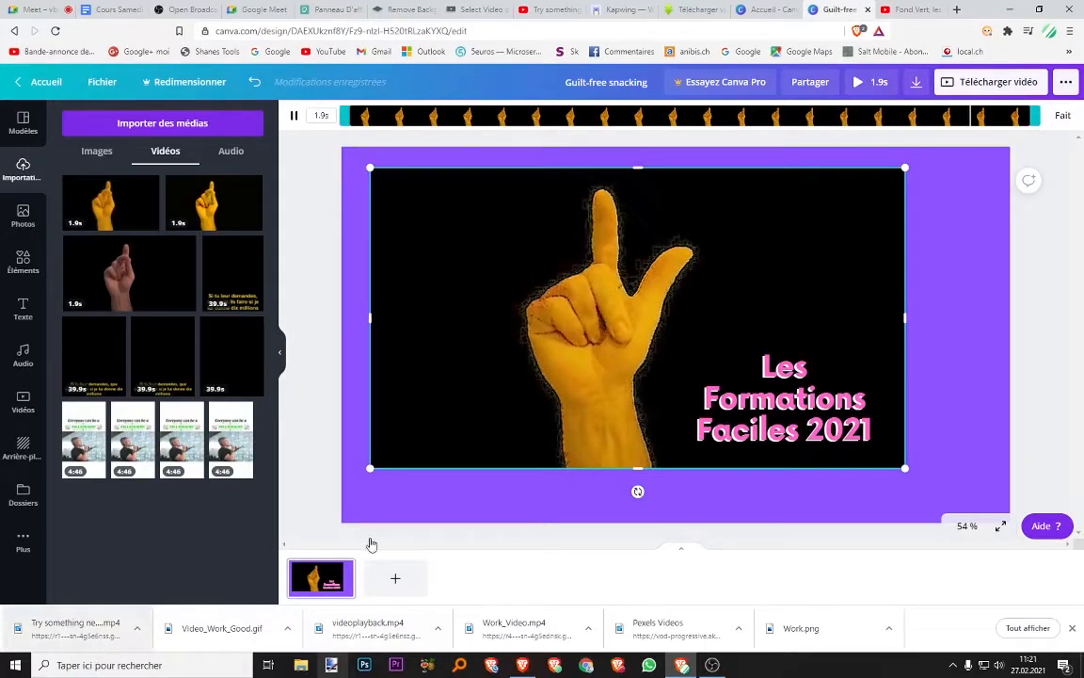
- Finish trimming the video, move the pink title above the white copy, and enlarge the white copy to font size 79.8
click(1062, 115)
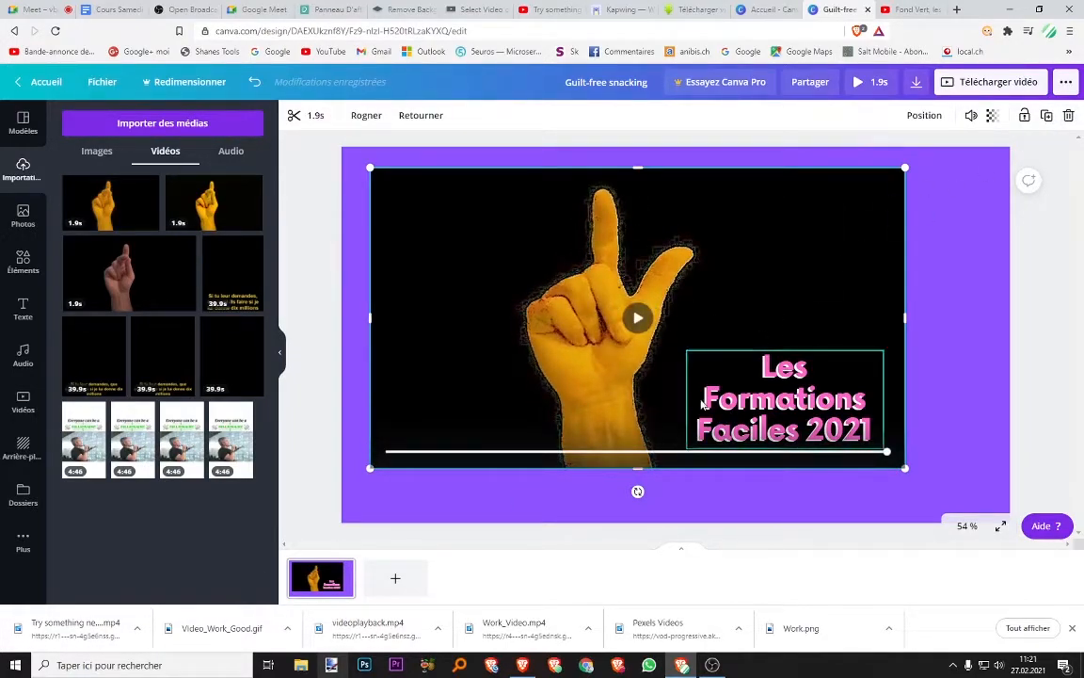
click(992, 380)
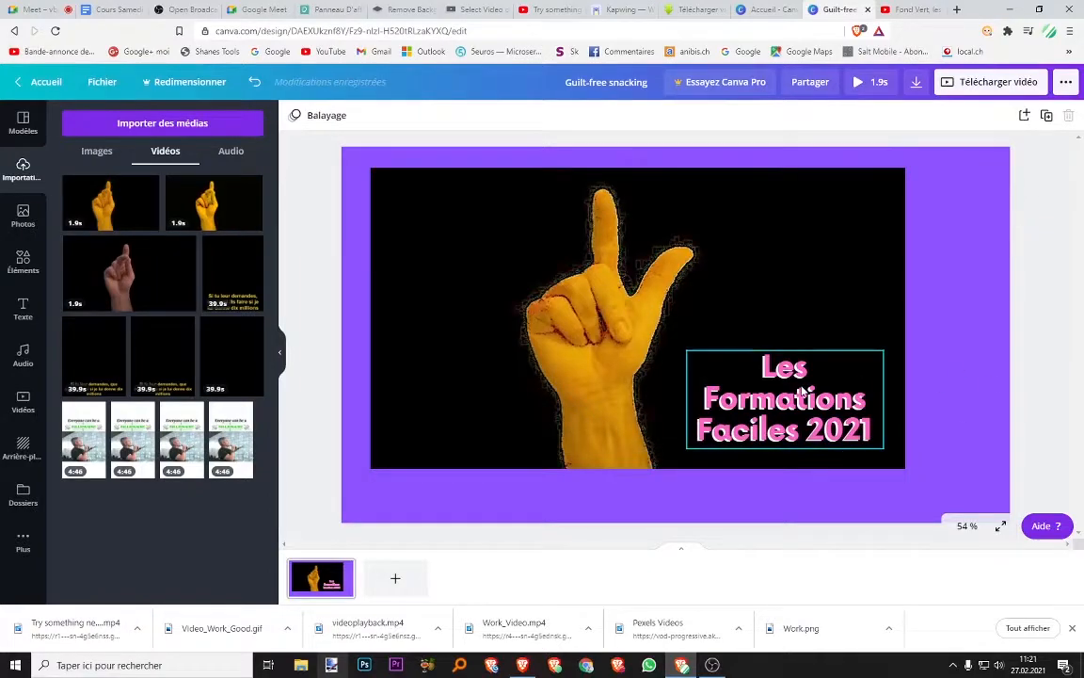
drag(798, 372, 774, 261)
click(694, 440)
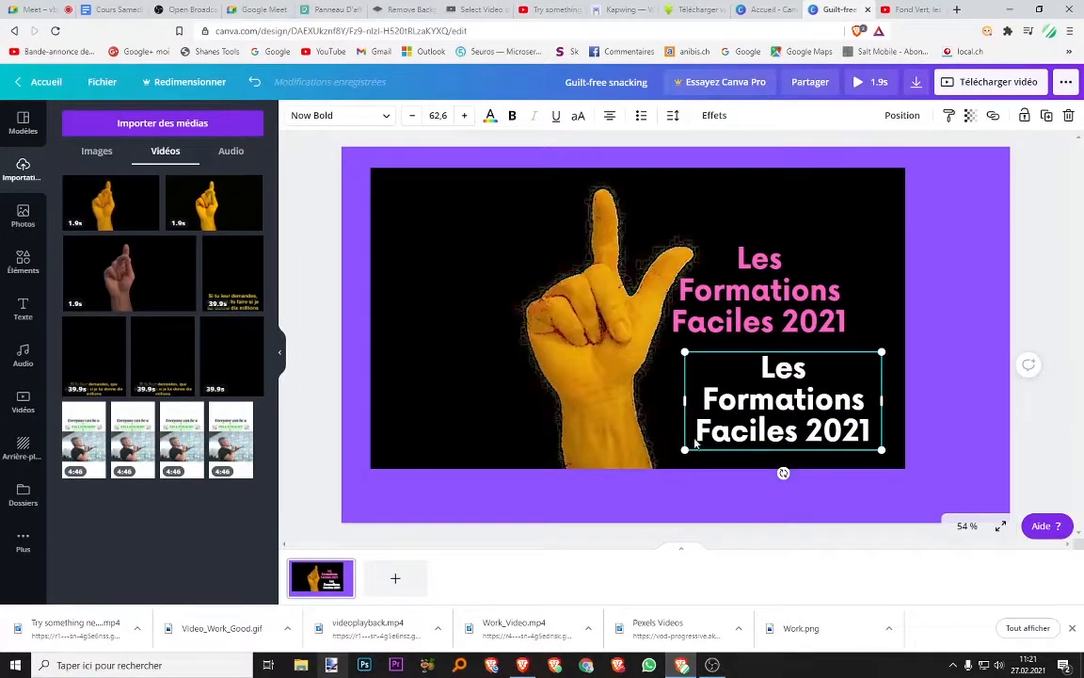
drag(640, 452, 635, 469)
drag(727, 409, 734, 395)
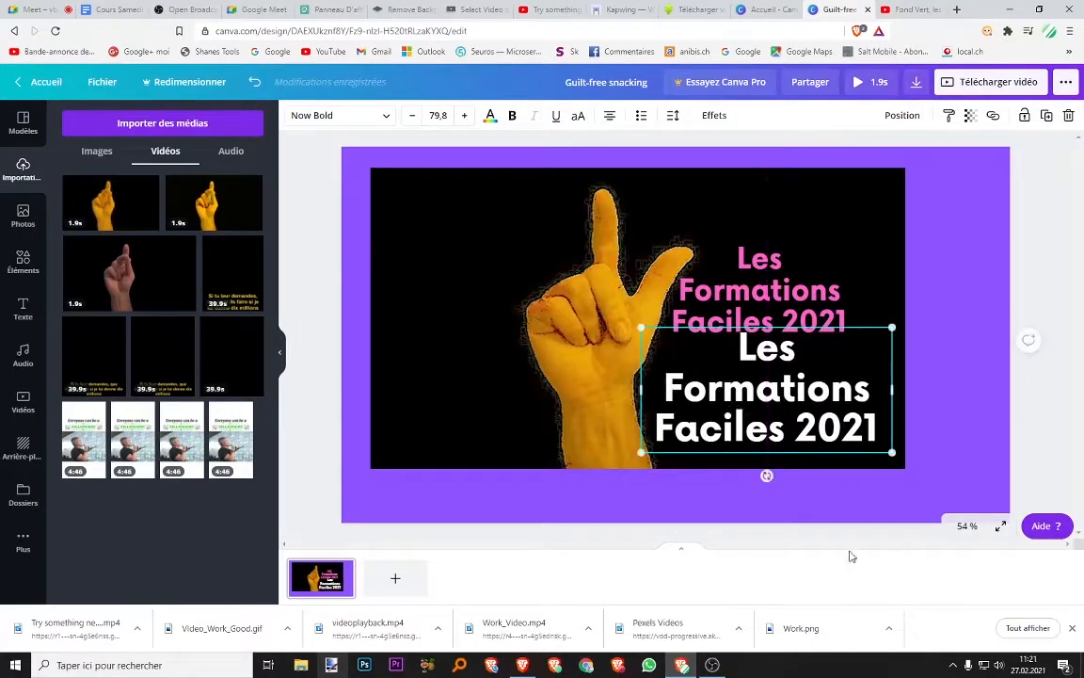
- Scale the pink title up to font size 85.5 and place it over the white copy
click(968, 525)
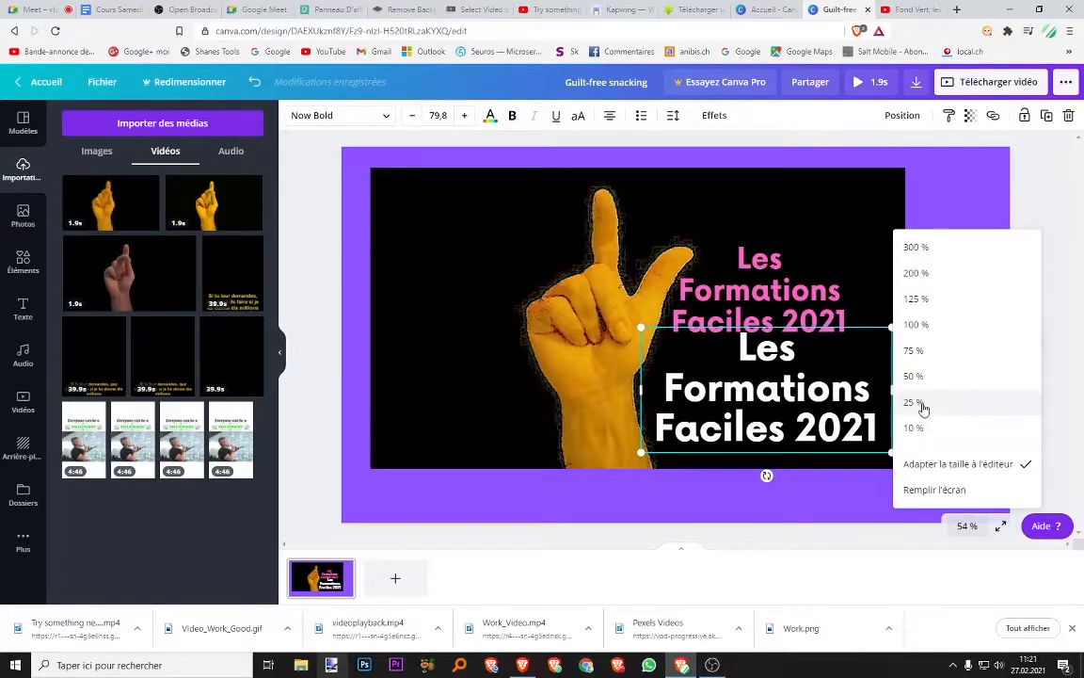
click(921, 403)
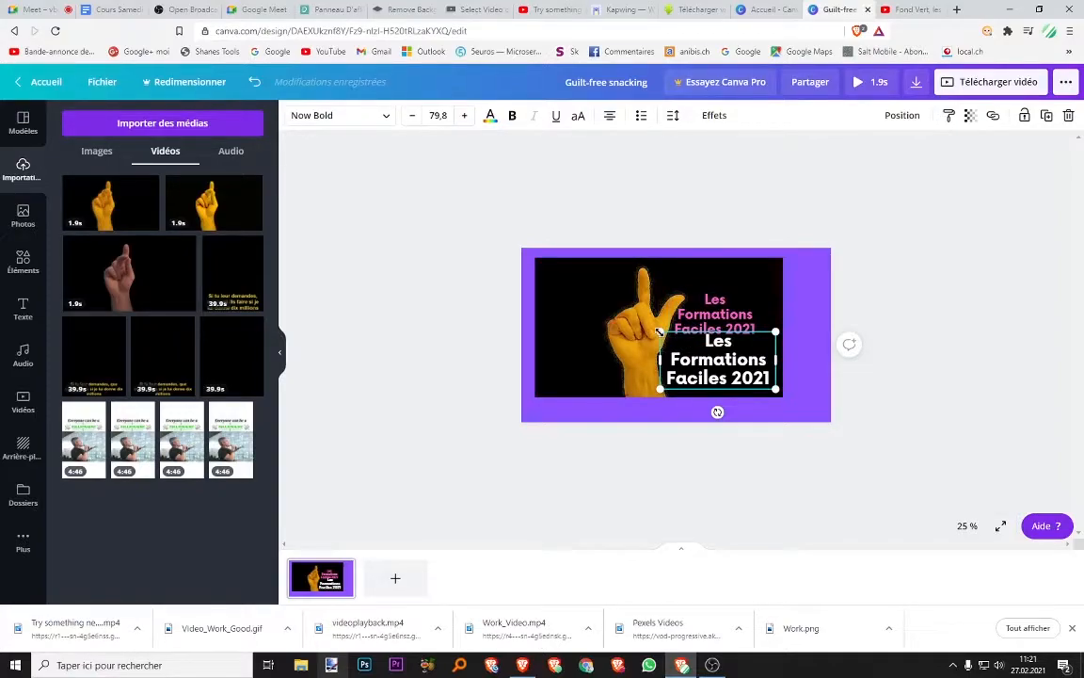
drag(660, 332, 737, 309)
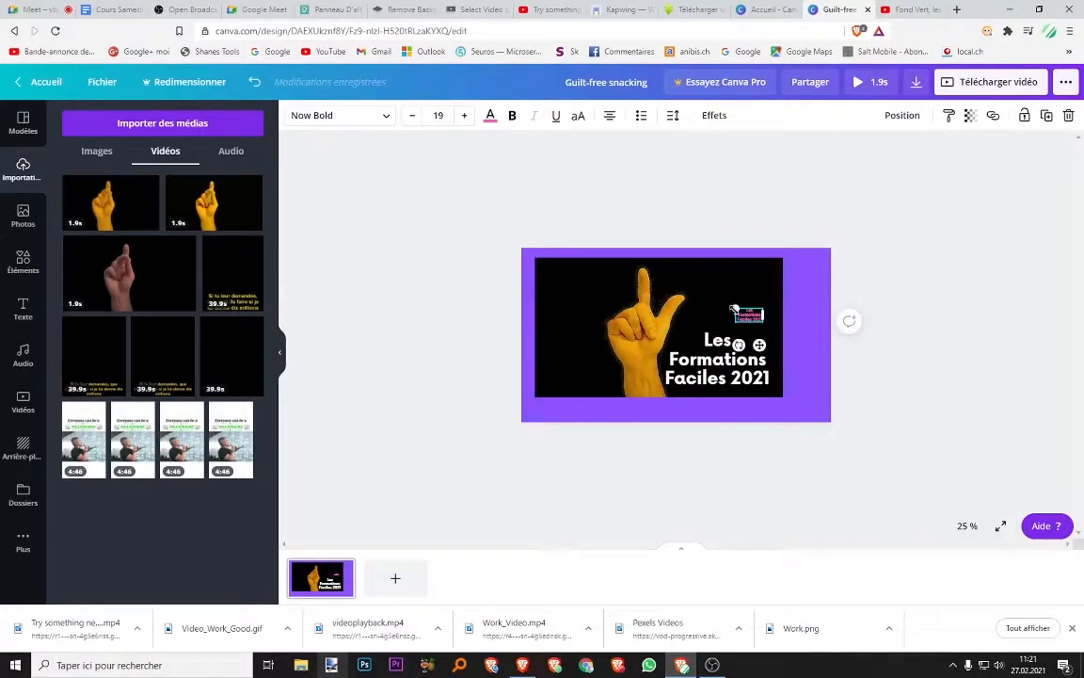
mouse_move(633, 271)
mouse_down()
mouse_move(576, 240)
mouse_move(640, 274)
mouse_up()
drag(709, 296, 723, 357)
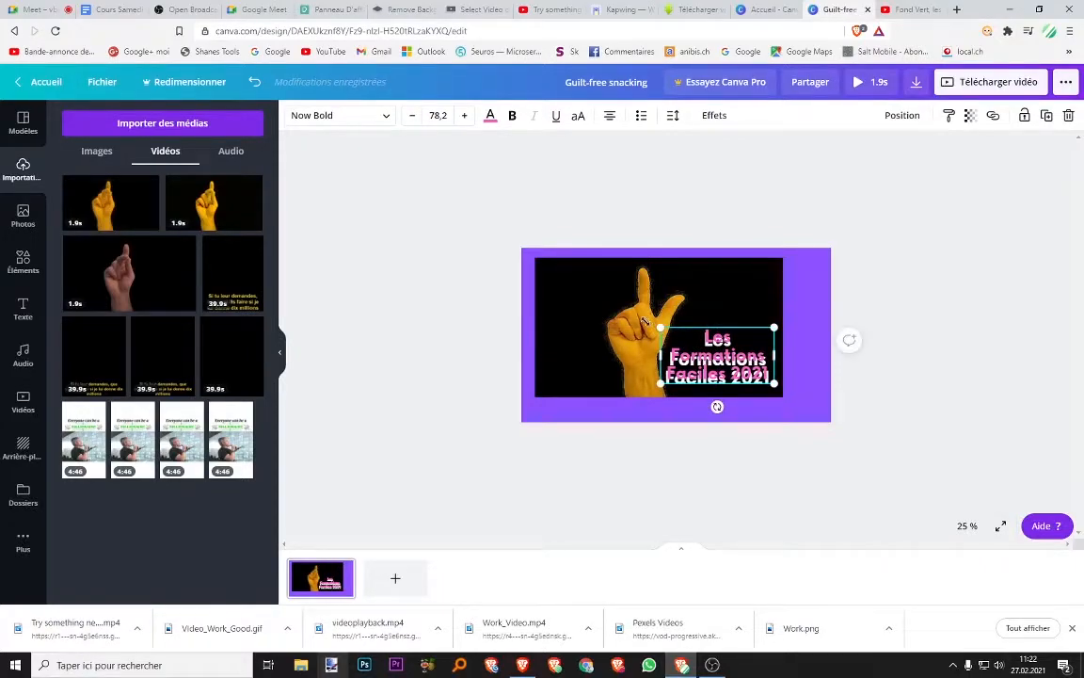
drag(659, 335, 714, 360)
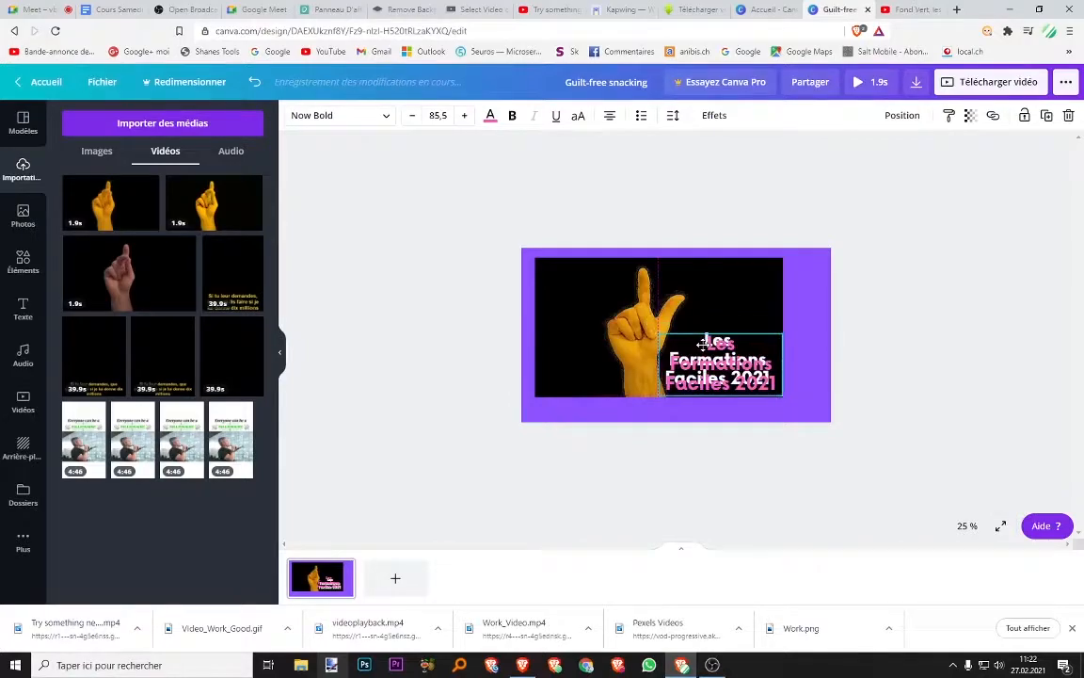
- Reduce the pink title to font size 80.1 and align it over the white copy with a slight shadow-like offset
click(968, 528)
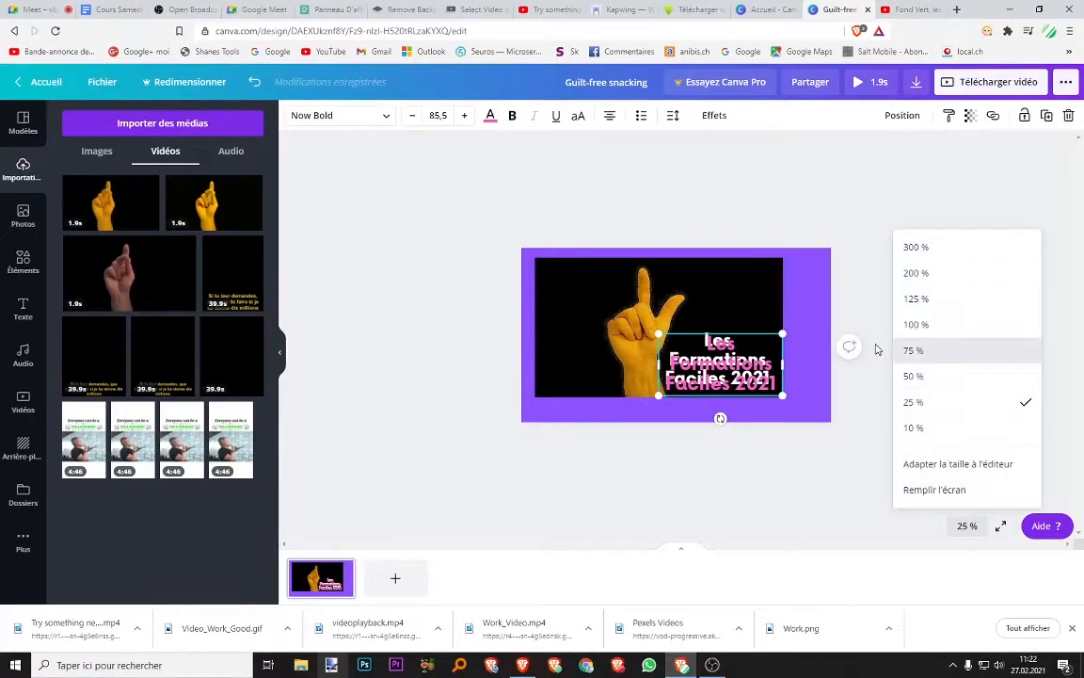
click(915, 350)
drag(738, 416, 702, 393)
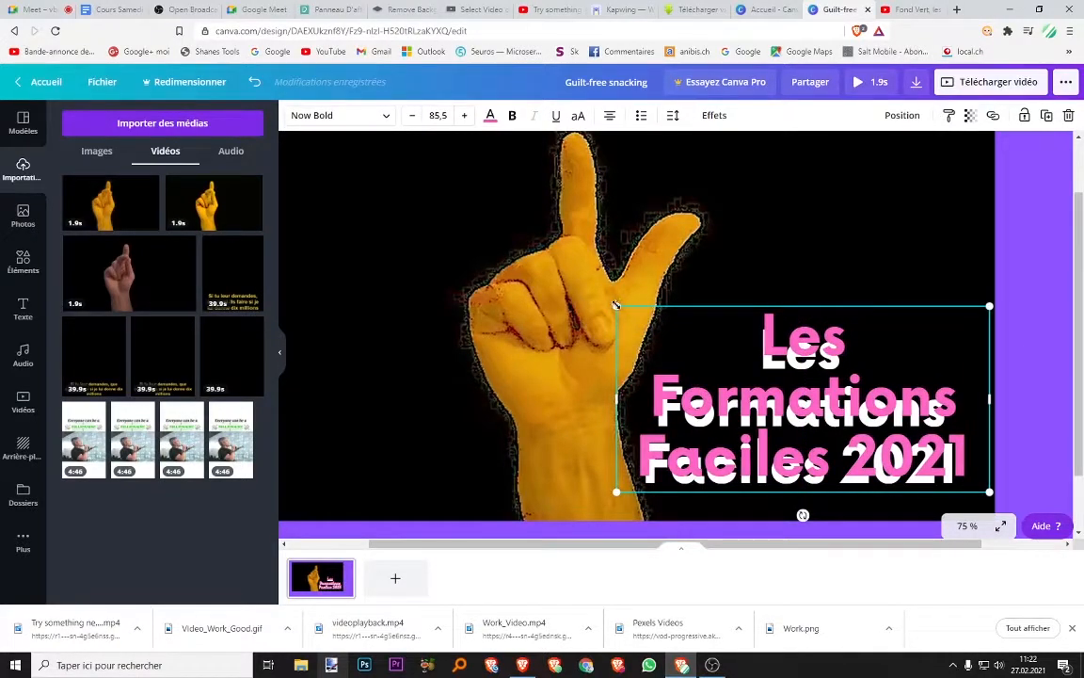
drag(617, 308, 638, 318)
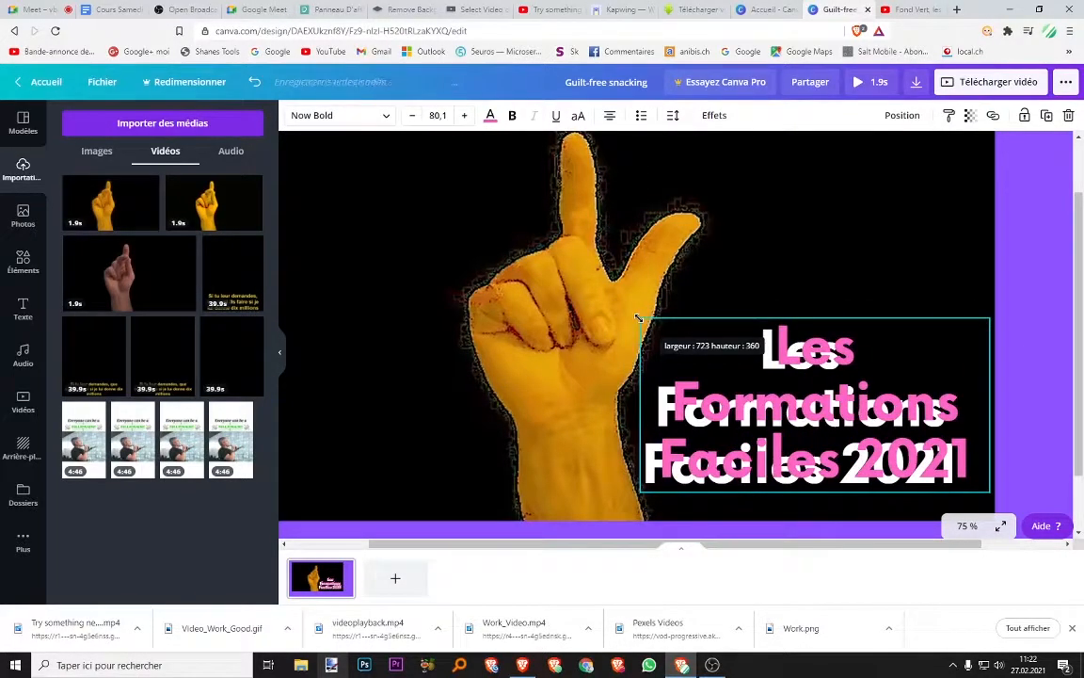
drag(760, 400, 744, 406)
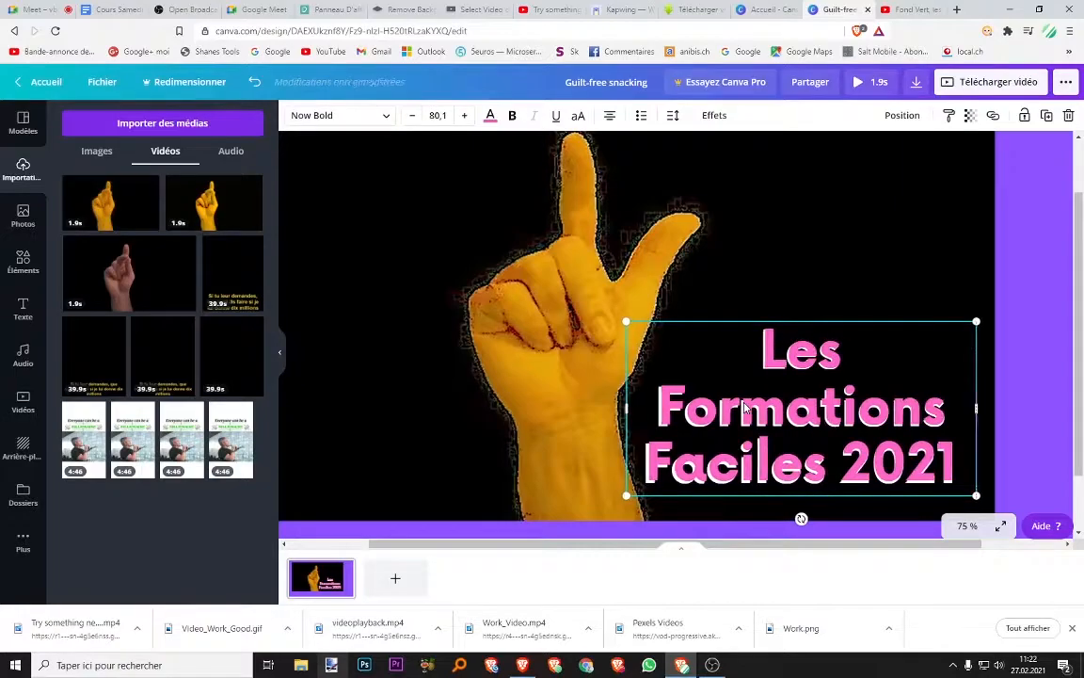
click(776, 262)
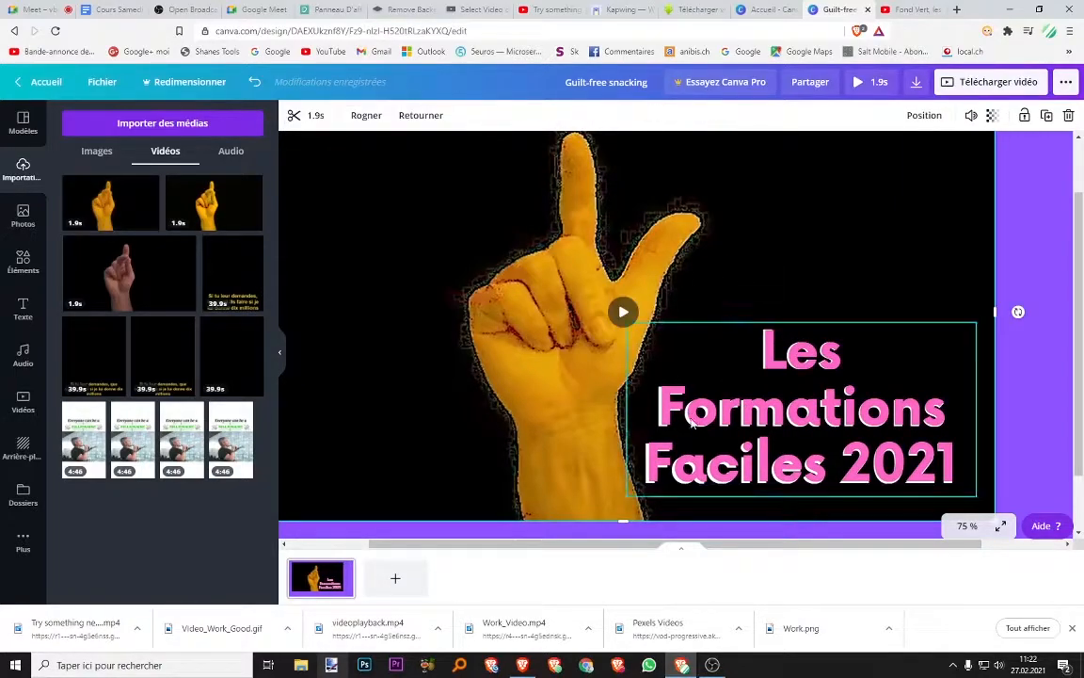
- Add a blank second page after the title page
click(395, 578)
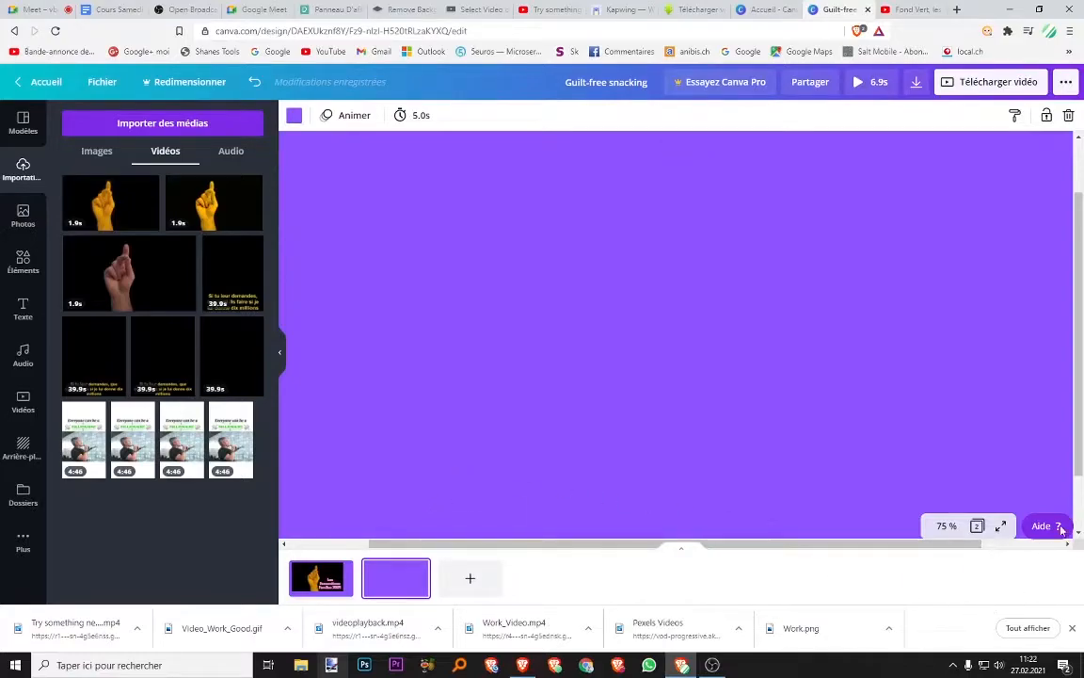
click(944, 526)
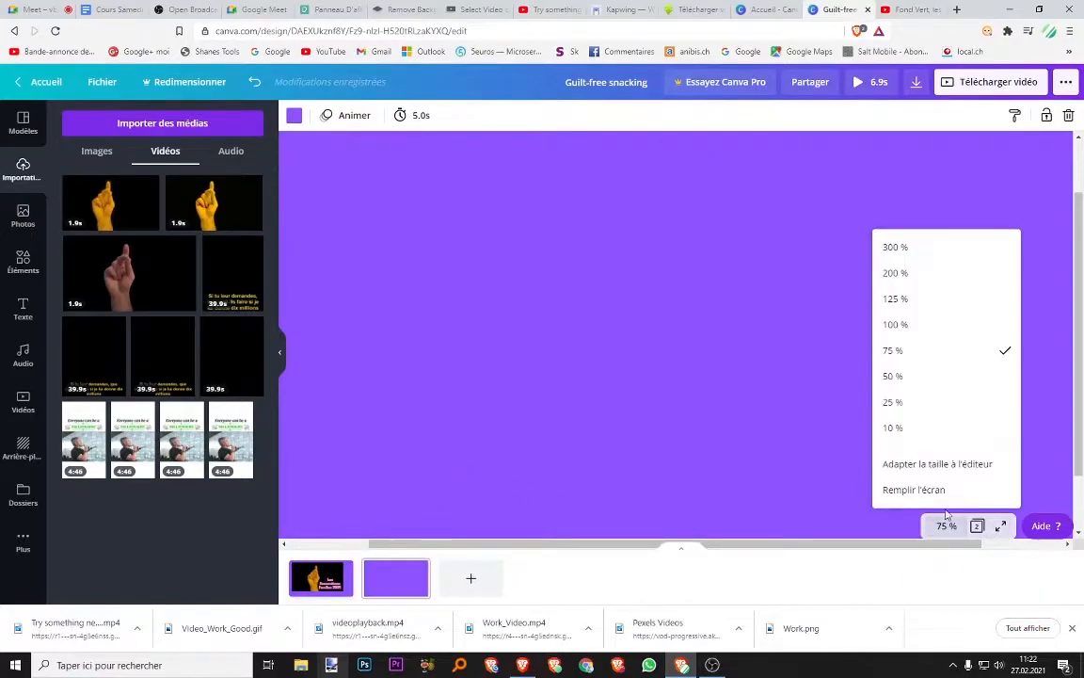
click(899, 377)
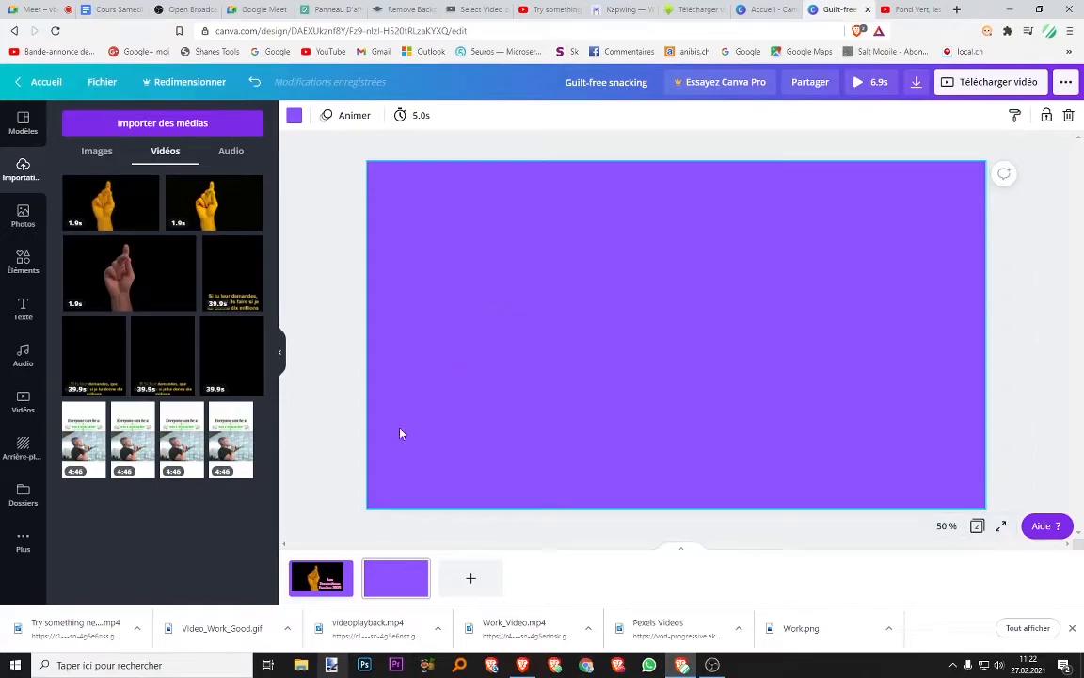
- Duplicate the title page and delete the copy
click(342, 568)
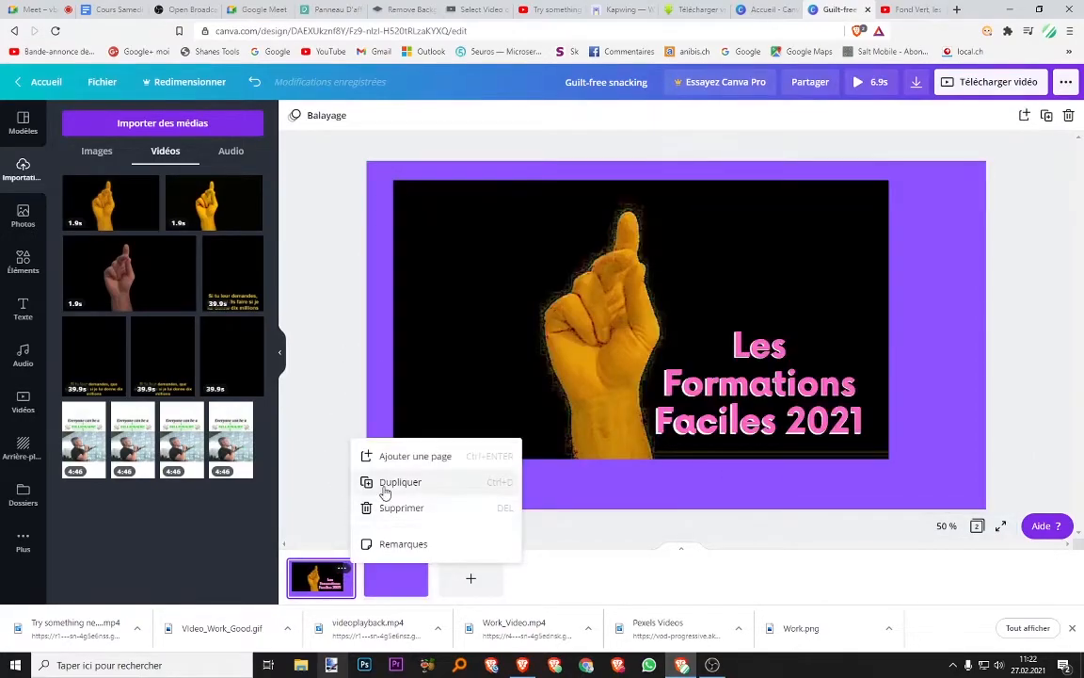
click(385, 492)
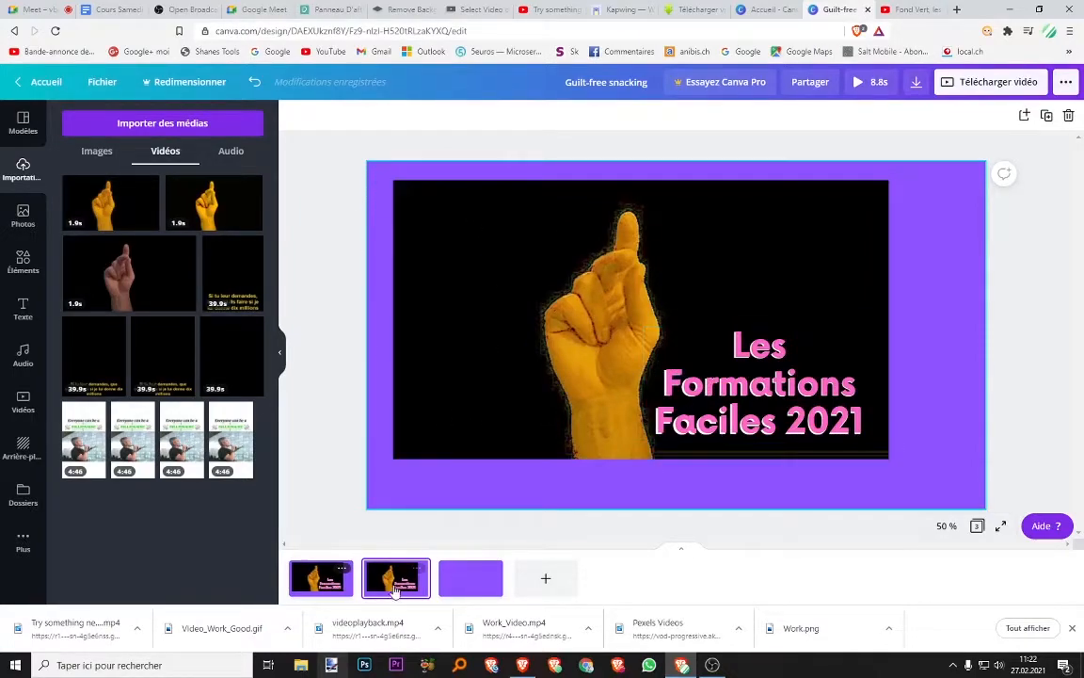
click(417, 571)
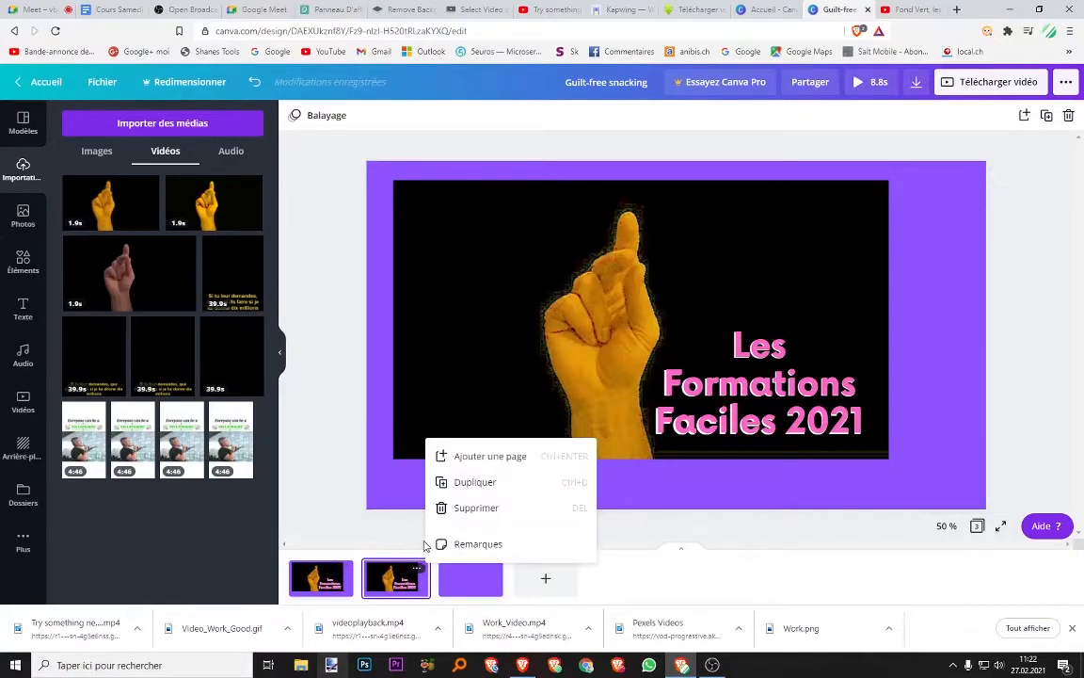
click(435, 506)
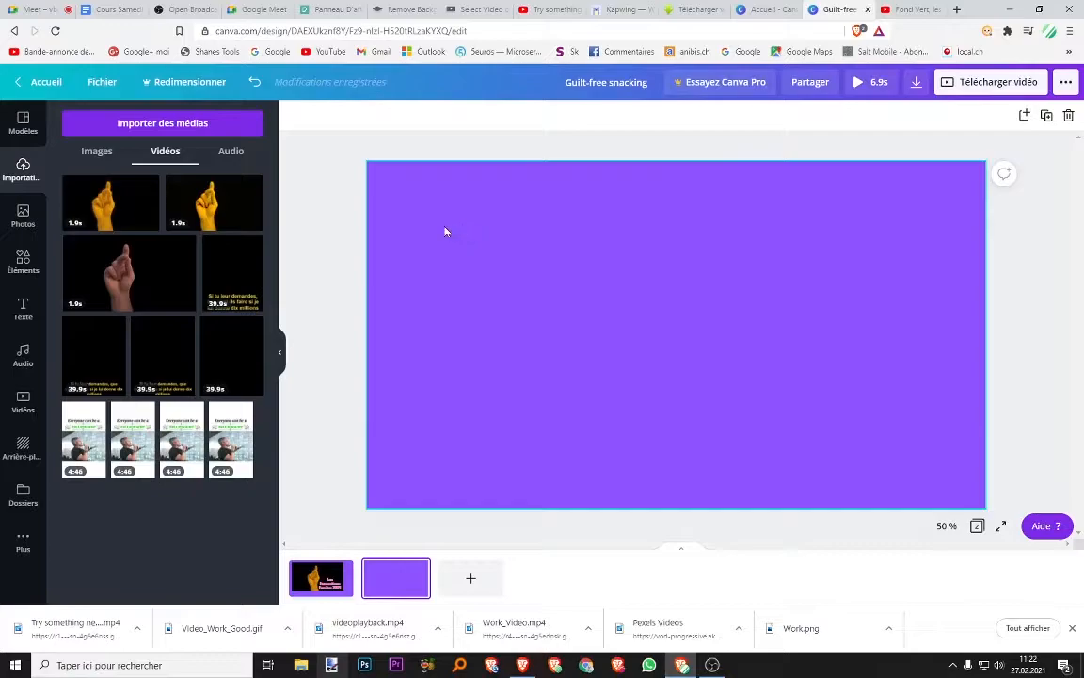
- Examine the custom colour options for the title page's background
click(355, 478)
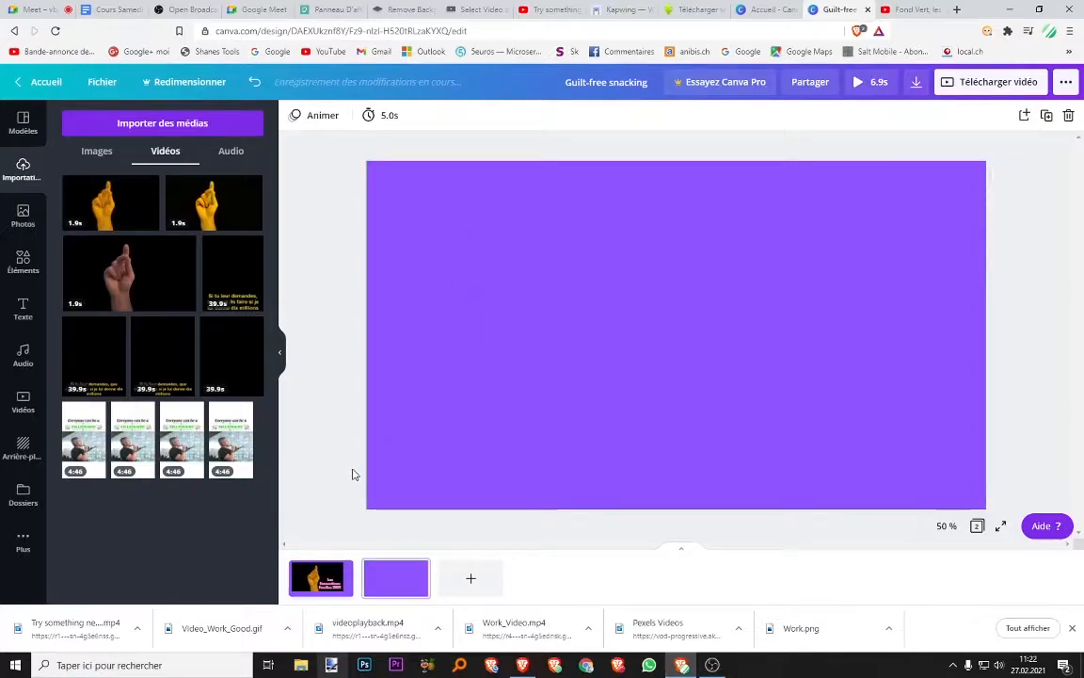
click(348, 586)
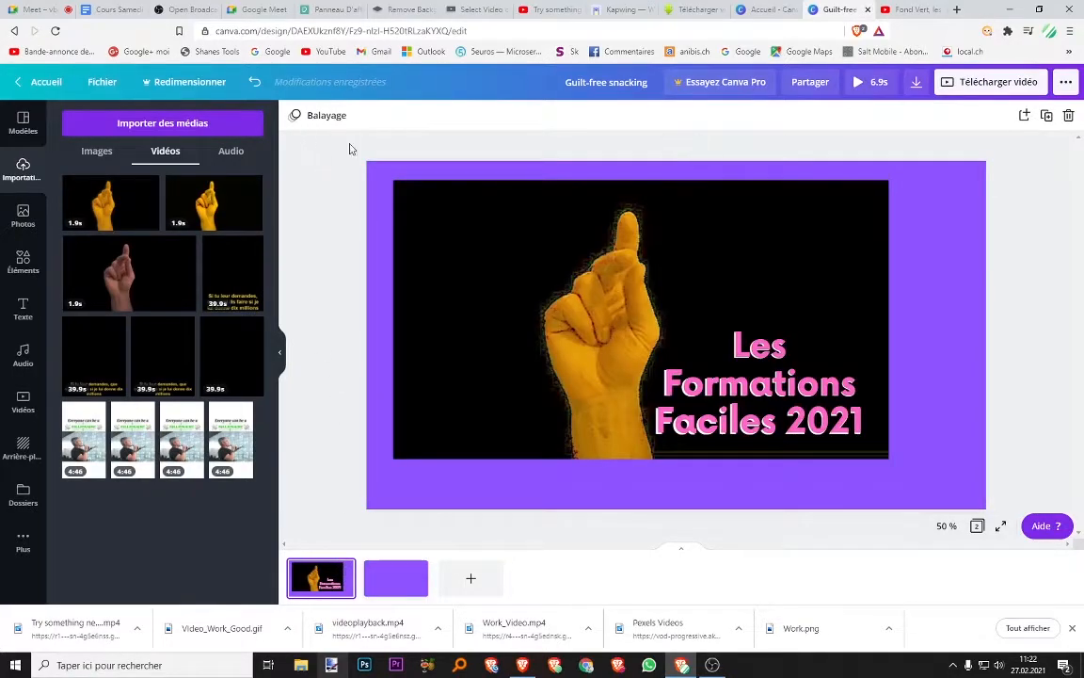
click(379, 224)
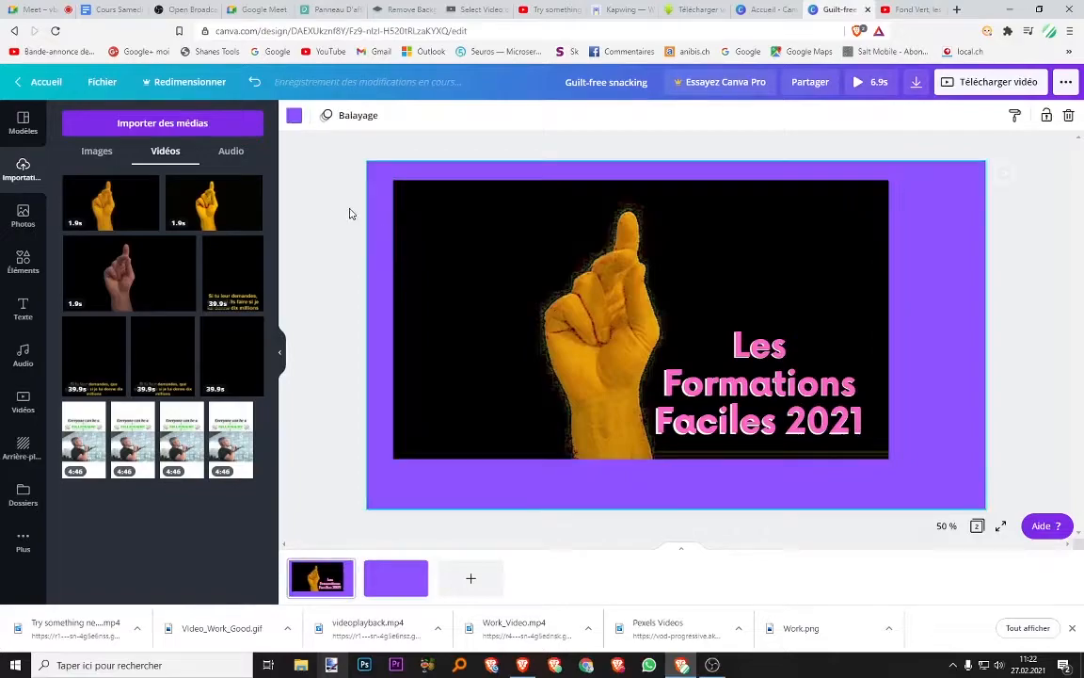
click(295, 116)
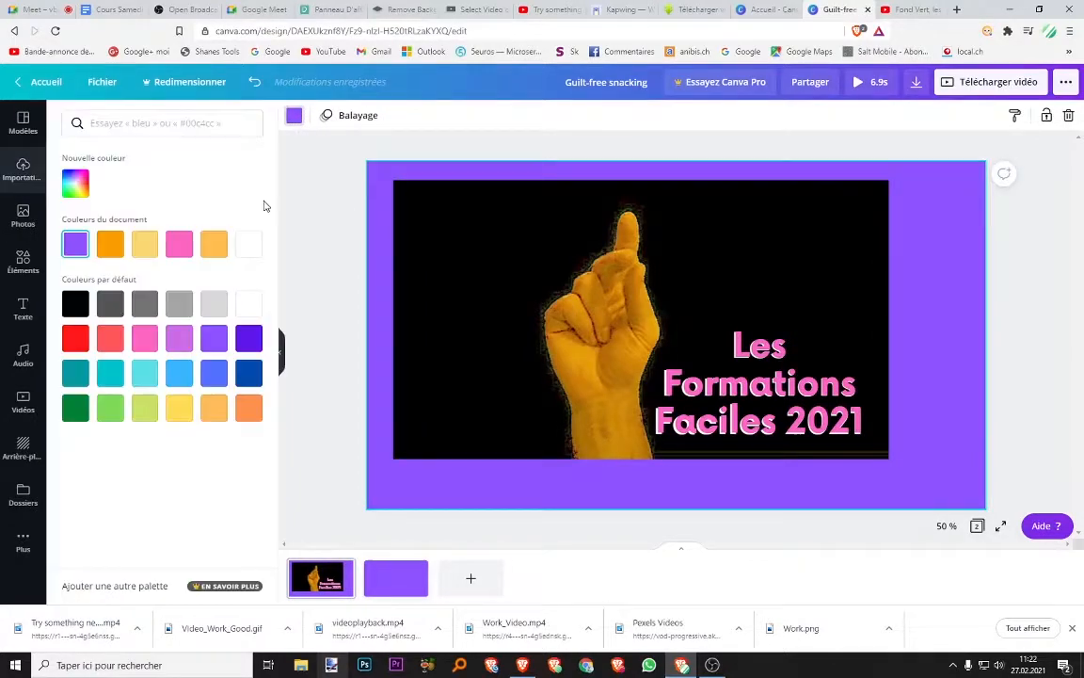
click(76, 184)
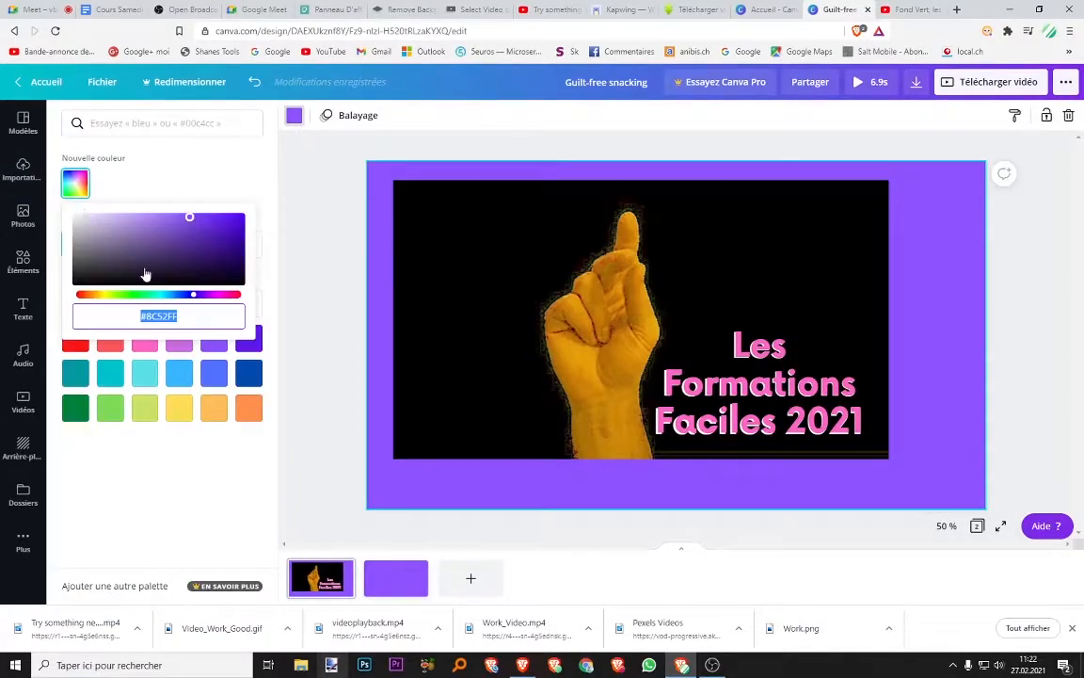
click(308, 195)
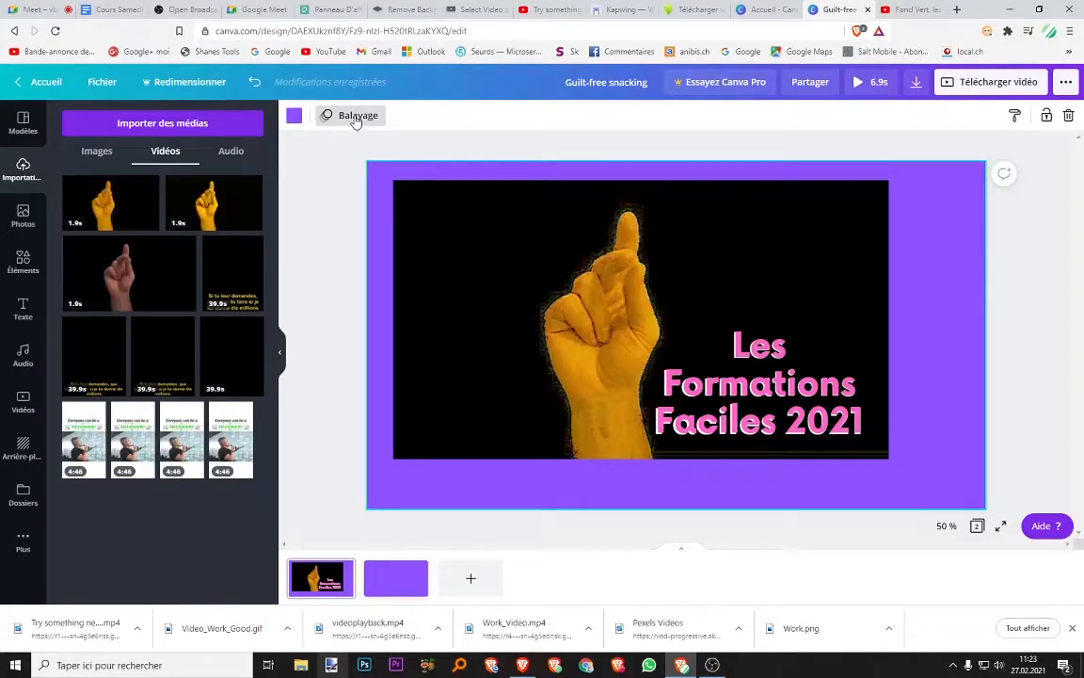
- Apply the Bloc page animation to the title page and preview the video
click(356, 137)
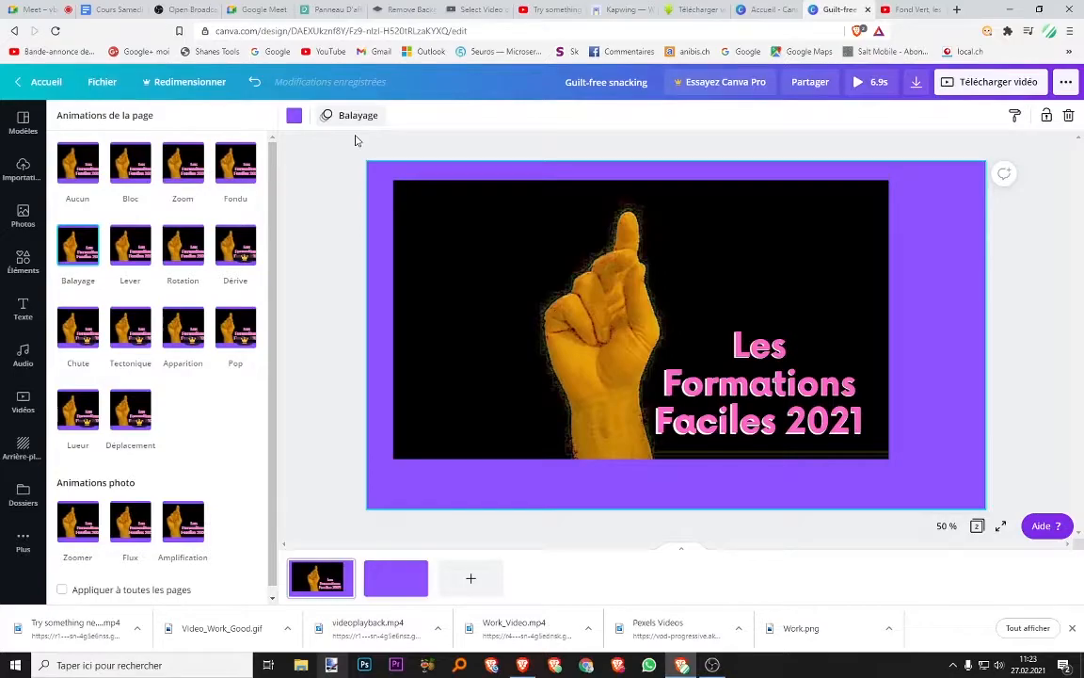
click(126, 167)
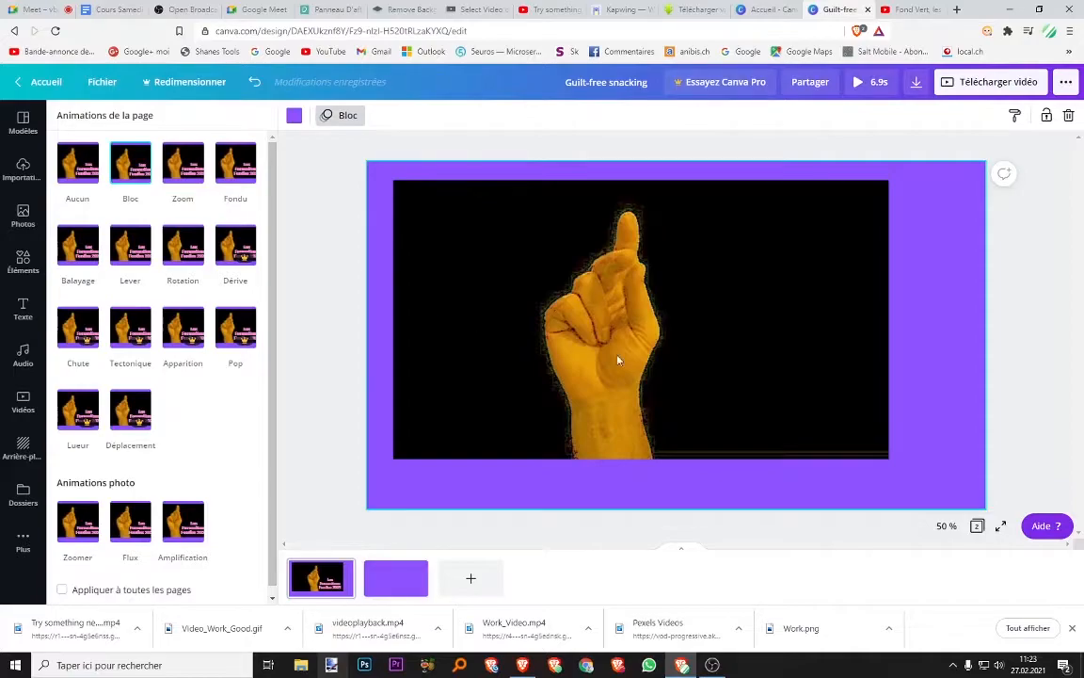
click(859, 86)
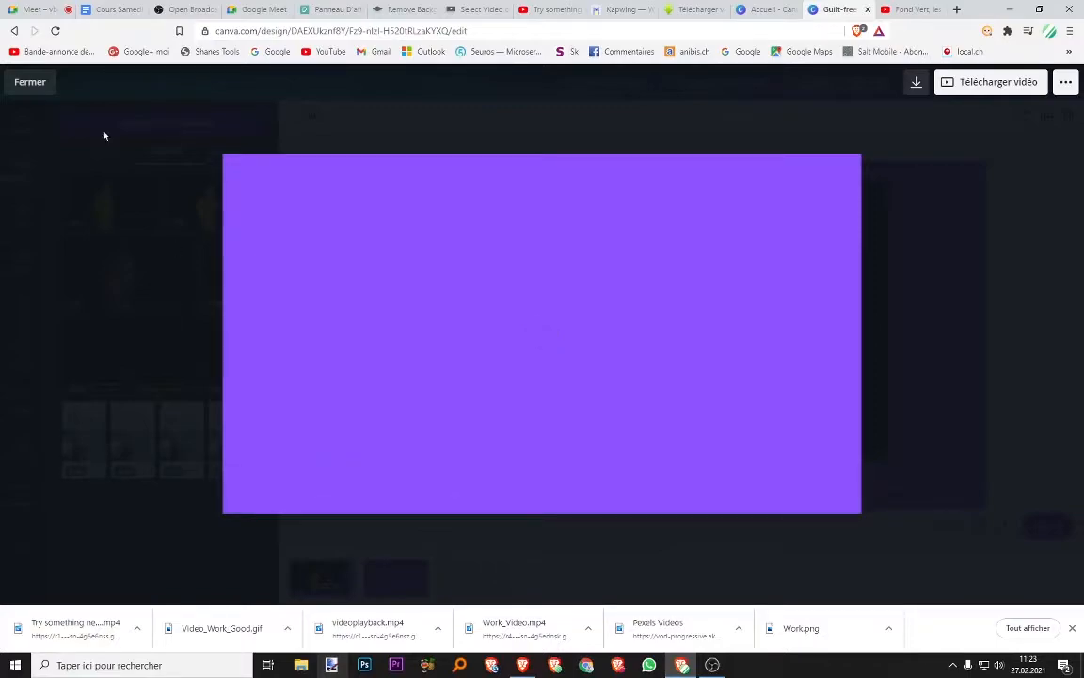
click(43, 86)
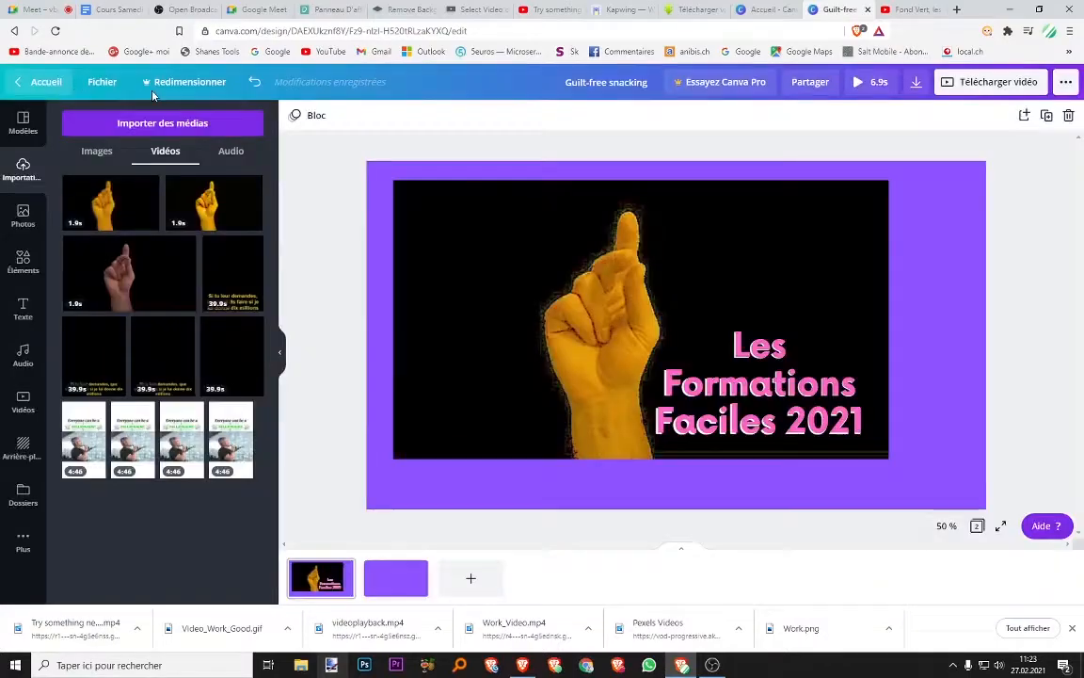
click(377, 587)
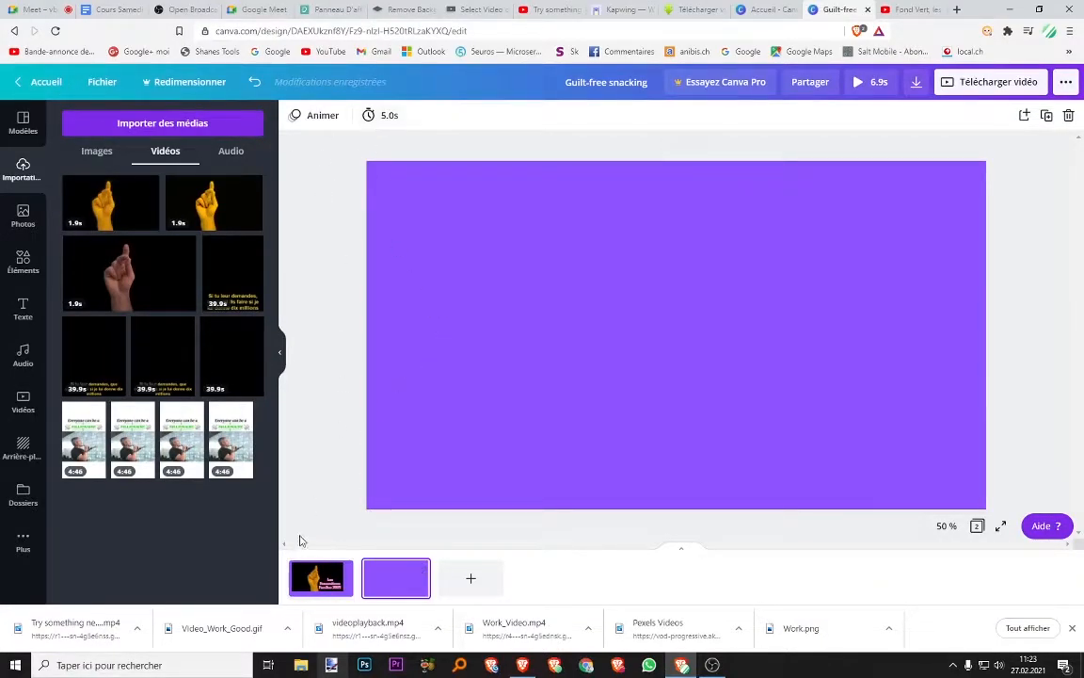
click(337, 579)
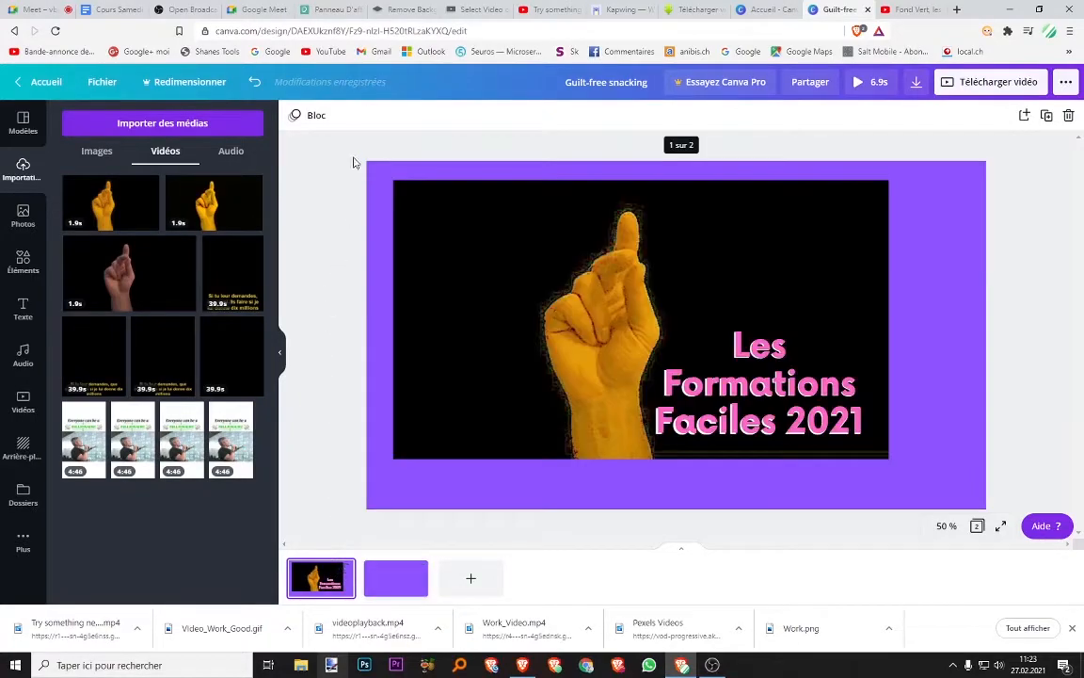
click(376, 315)
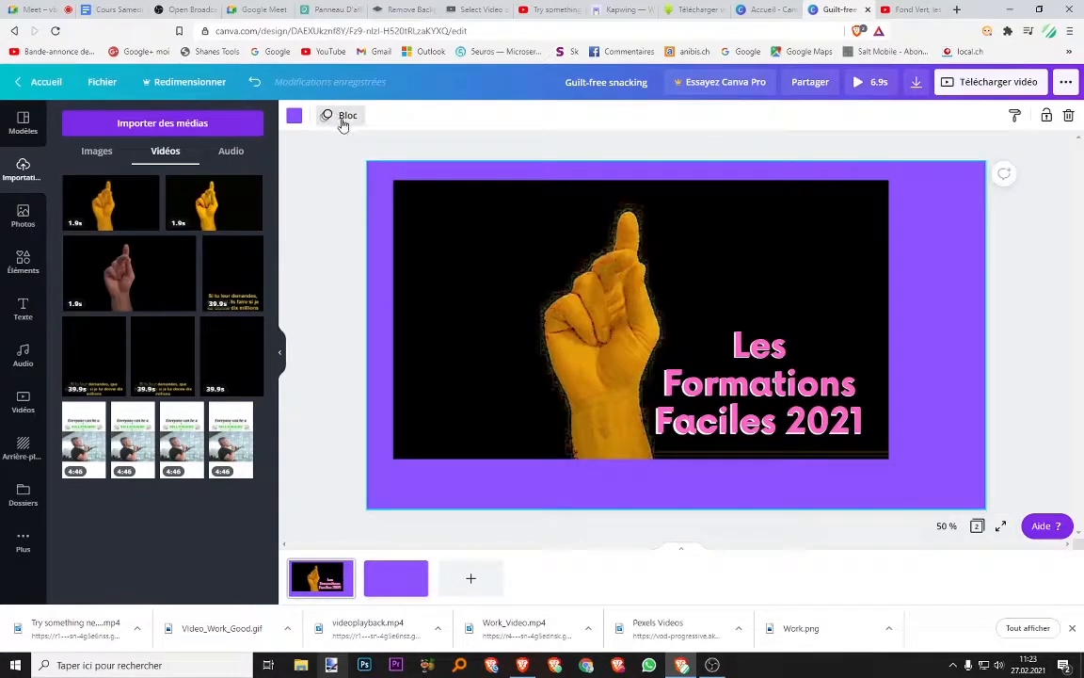
click(424, 214)
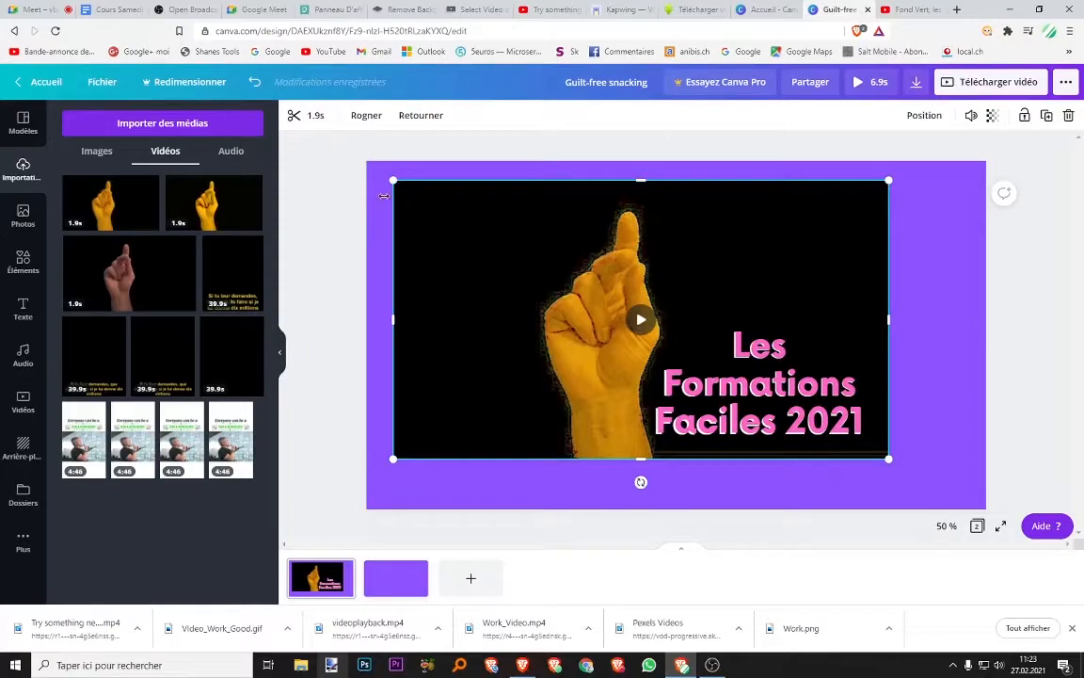
click(374, 201)
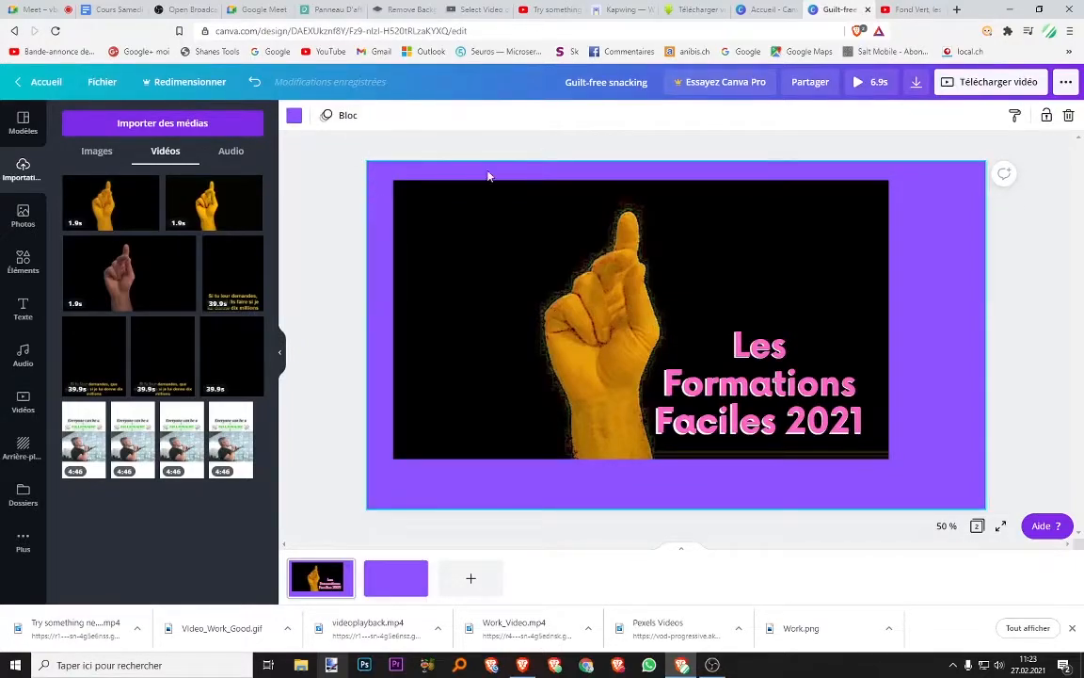
- Look at the timing setting of the blank second page
click(393, 578)
click(381, 115)
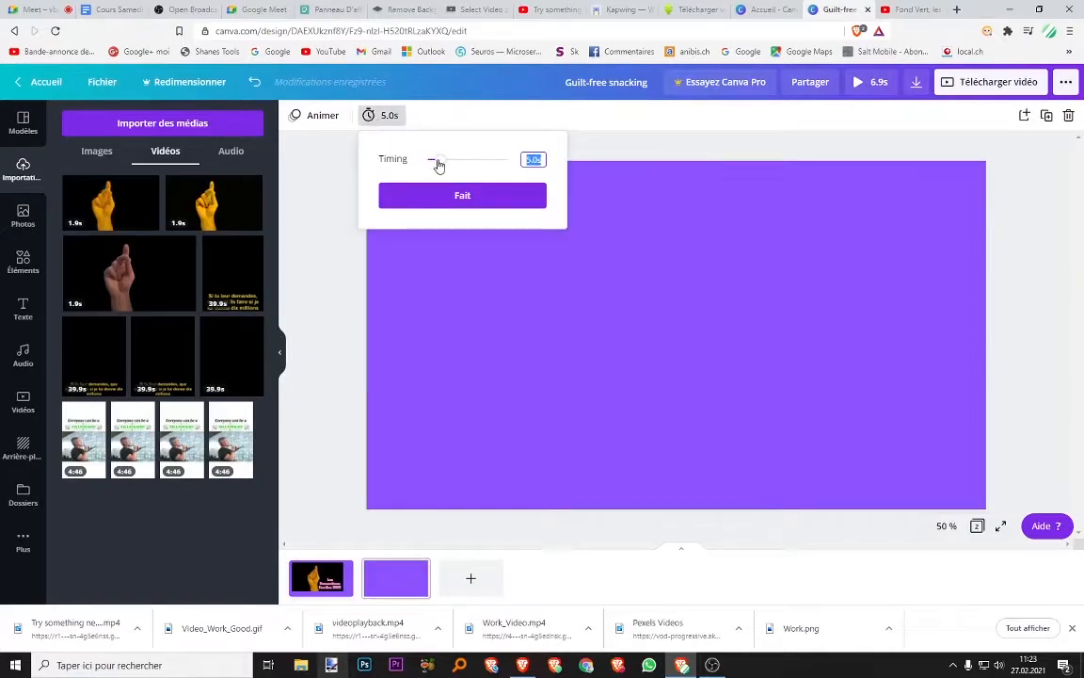
mouse_move(438, 165)
mouse_down()
mouse_move(523, 166)
mouse_move(441, 170)
mouse_up()
click(400, 204)
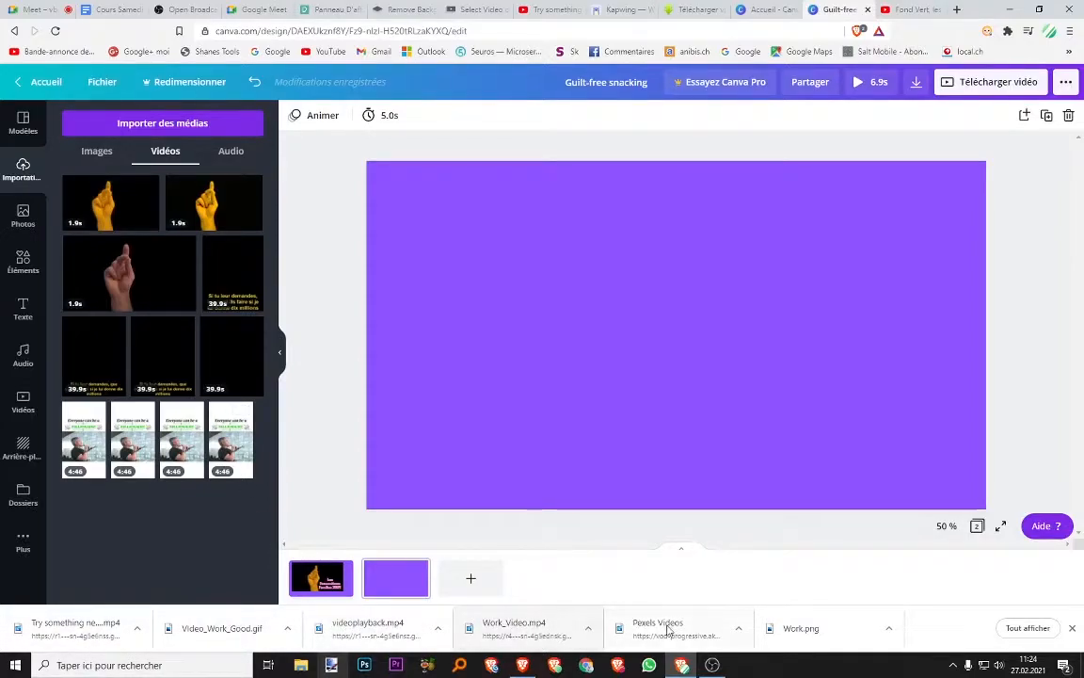
- Insert Work.png from the downloads on the blank second page and enlarge it to about 1245 by 830
drag(658, 629, 679, 623)
drag(809, 631, 508, 339)
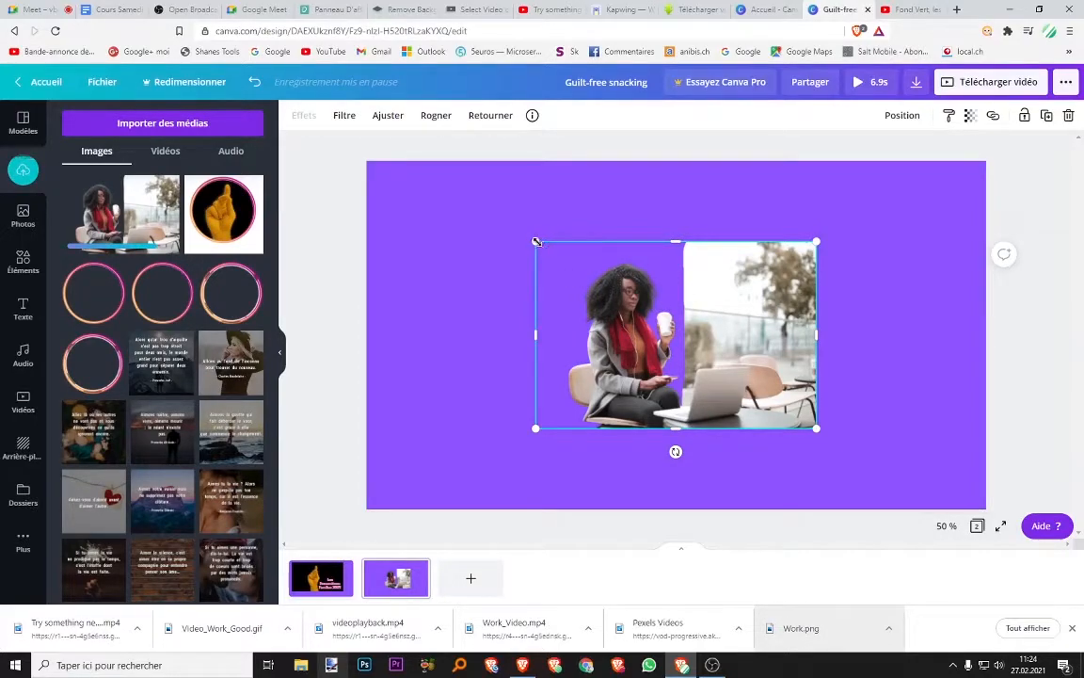
drag(439, 204, 415, 161)
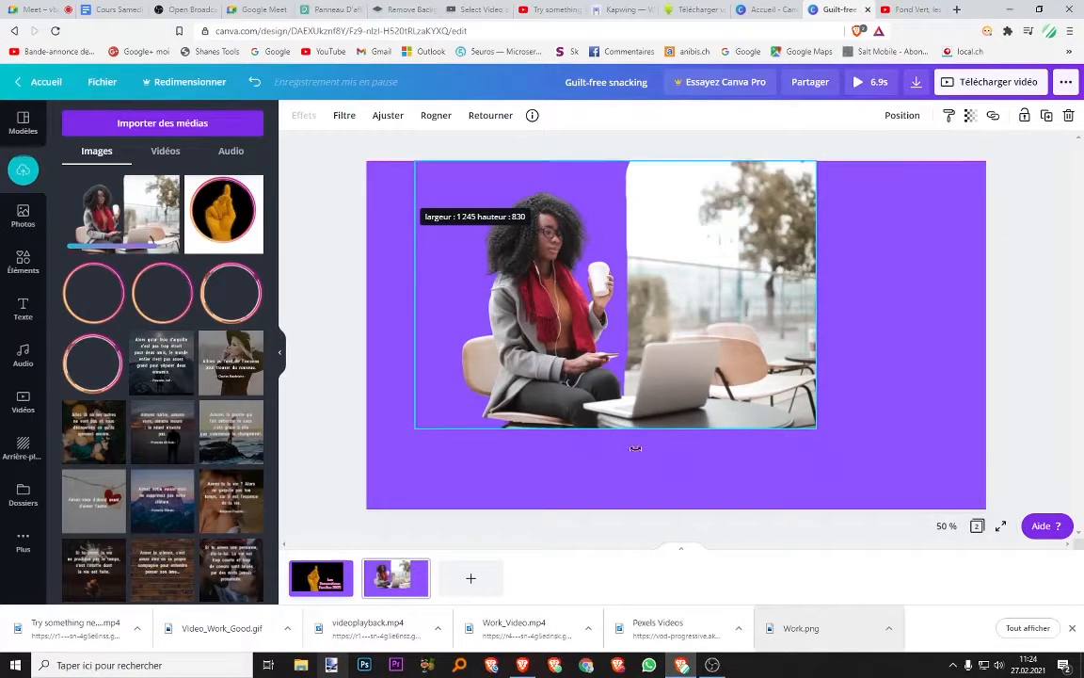
- Tilt the seated woman's photo counterclockwise, move it to the right side of the page and enlarge it past the page edges
drag(615, 451, 648, 453)
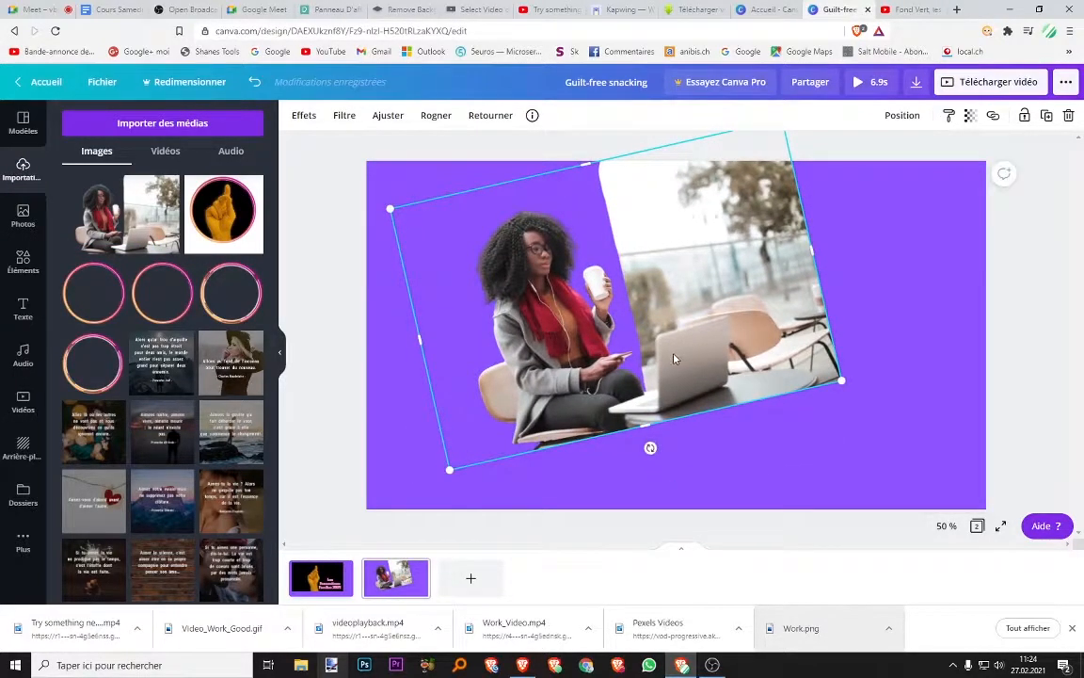
drag(623, 315, 805, 344)
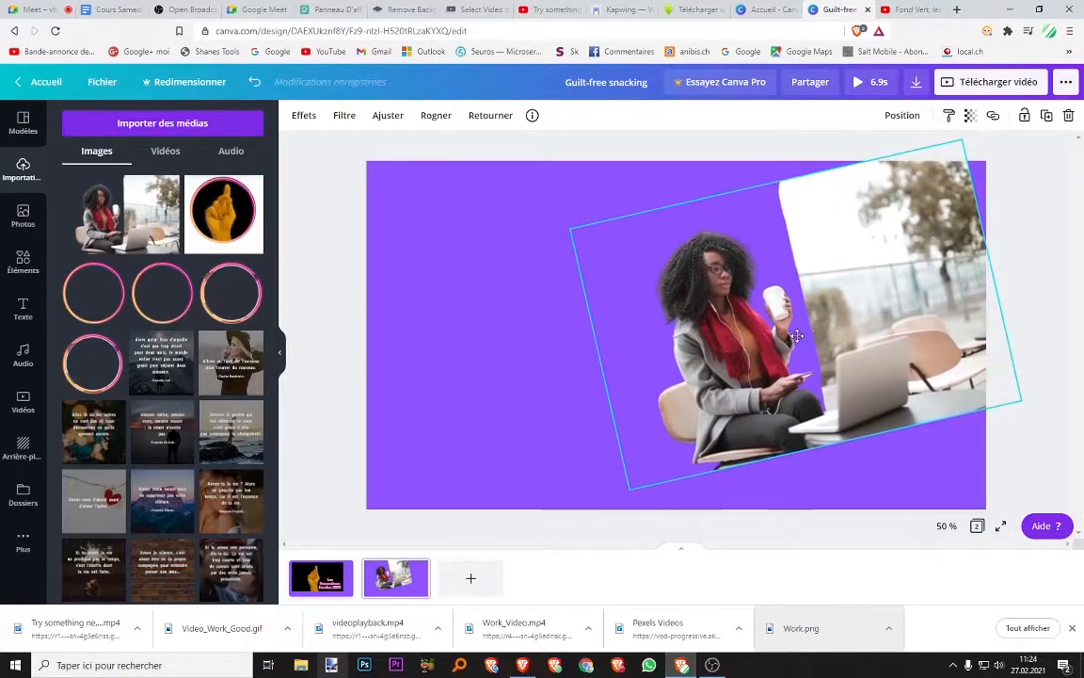
click(593, 453)
drag(620, 497, 571, 534)
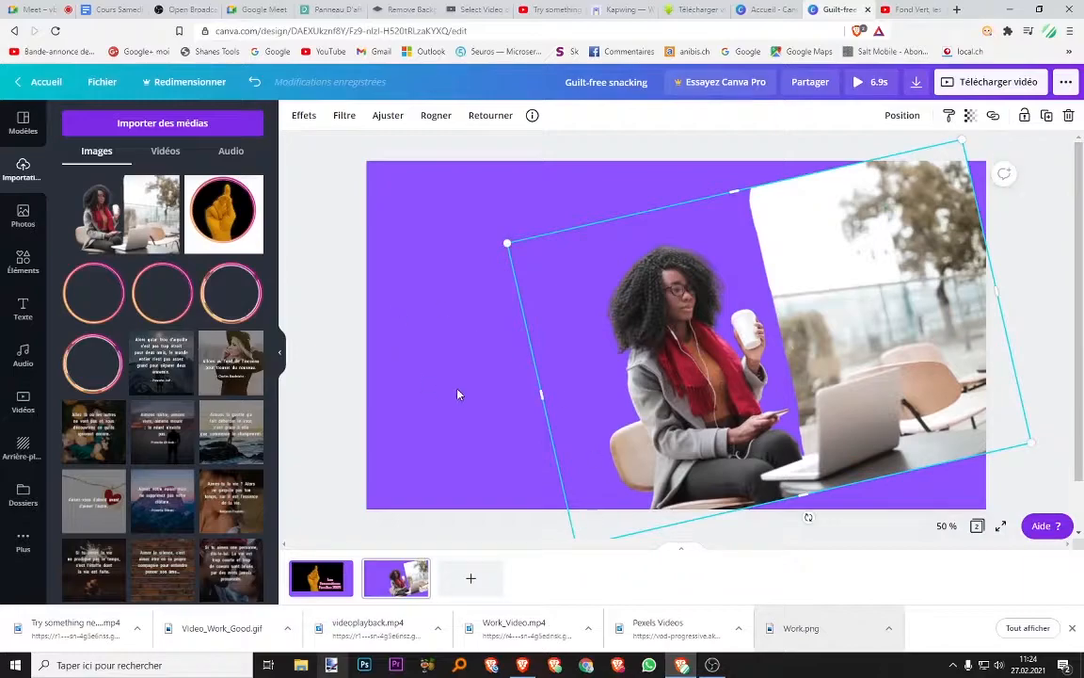
- Add the uploaded Charles Baudelaire quote image and place it on the left side of the second page
click(216, 369)
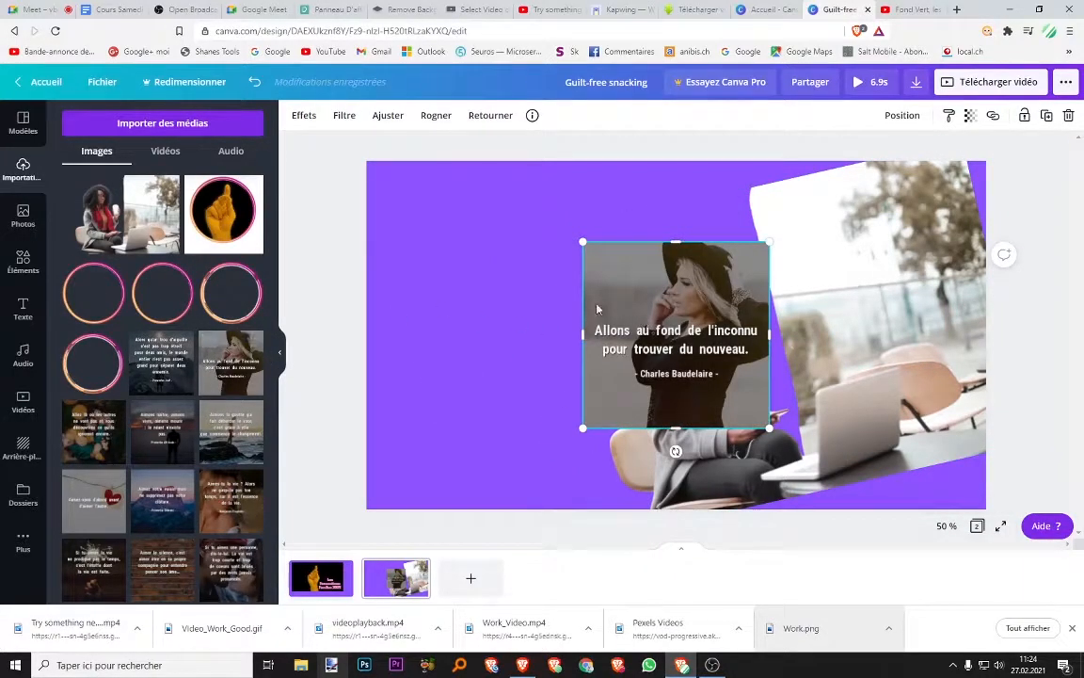
drag(643, 308, 444, 309)
- Apply the Zoomer photo animation to the second page
click(24, 260)
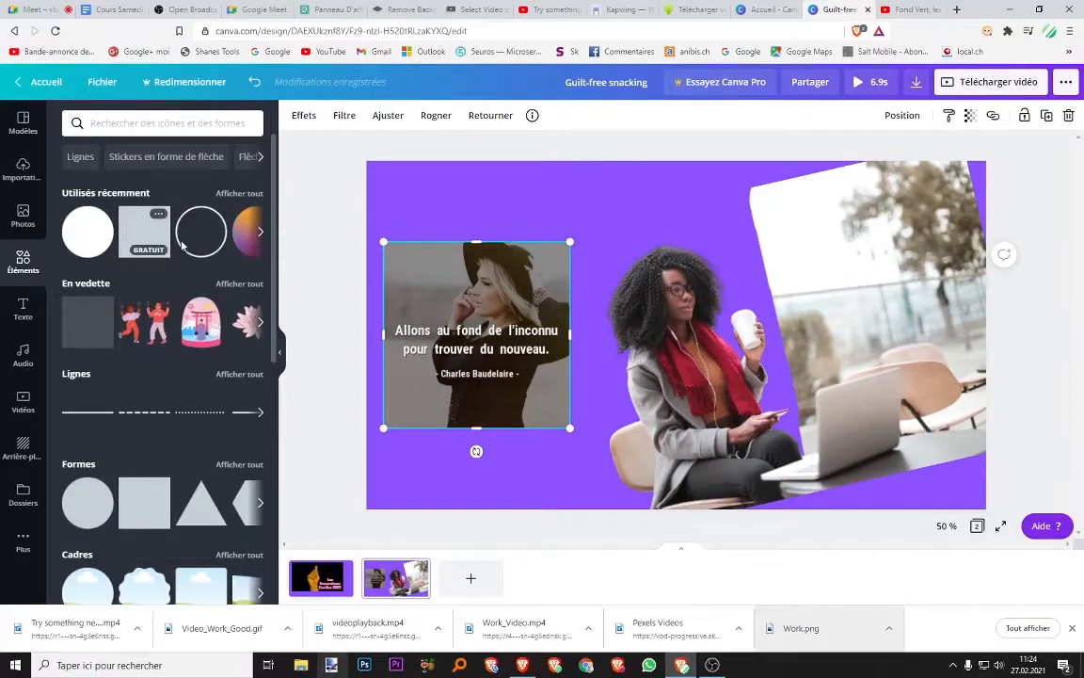
click(393, 205)
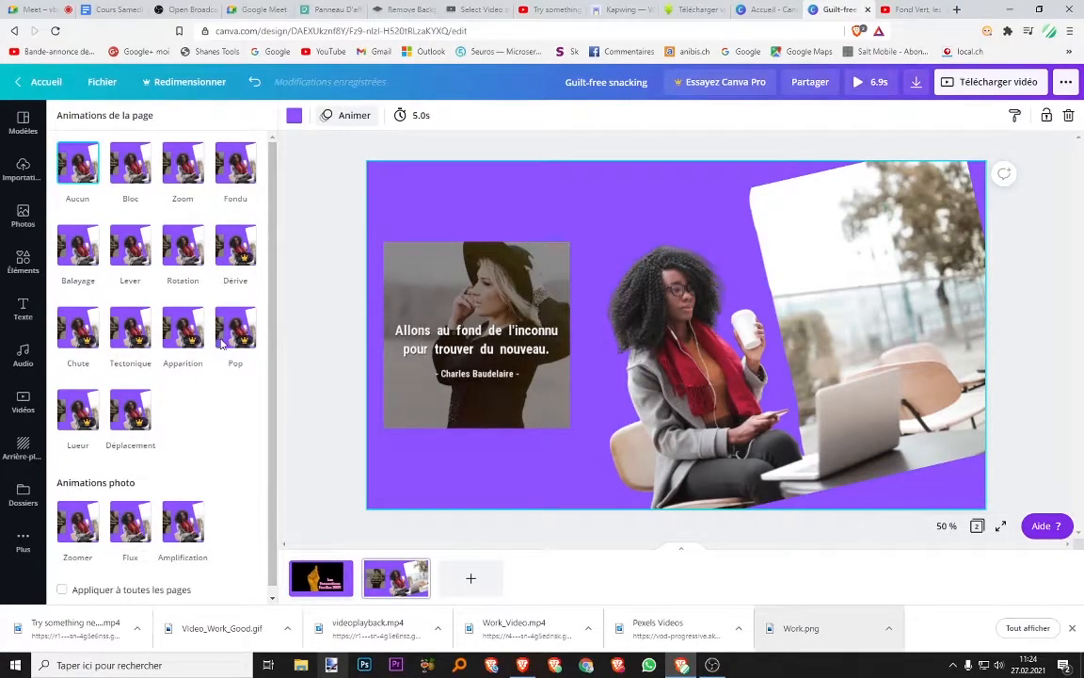
click(83, 522)
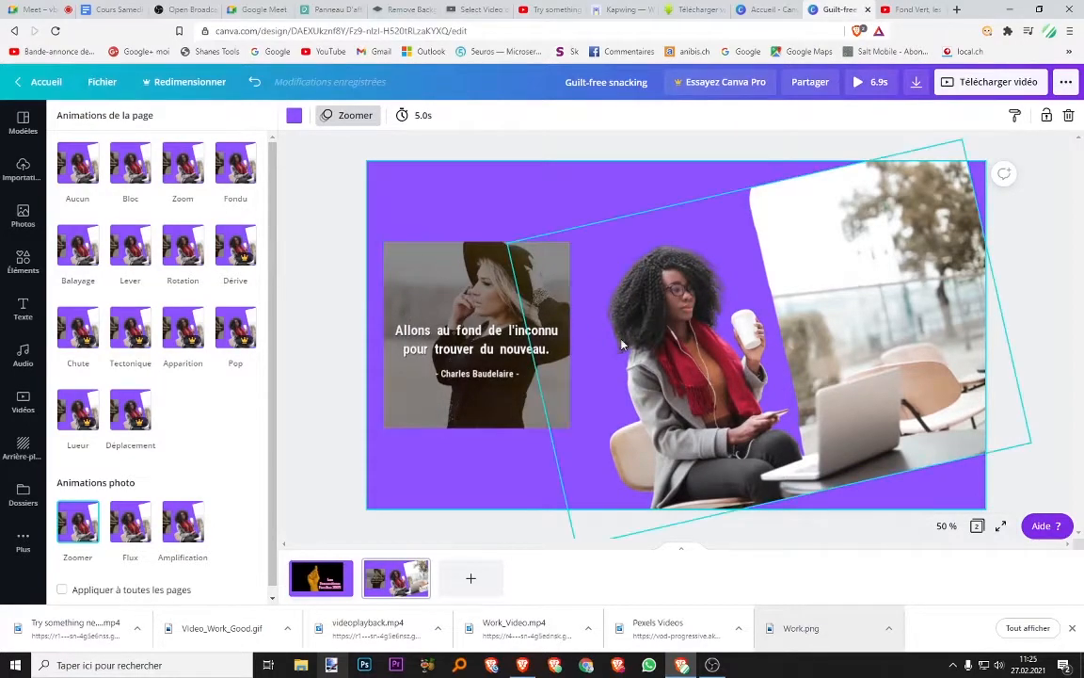
- Duplicate the second page
click(416, 568)
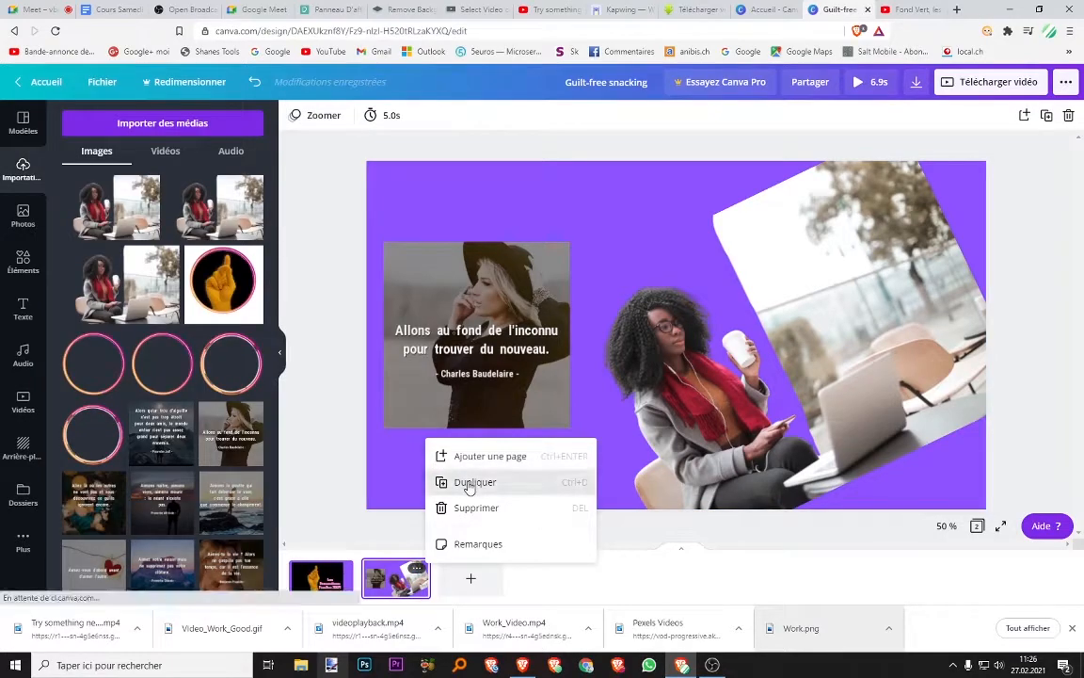
click(464, 483)
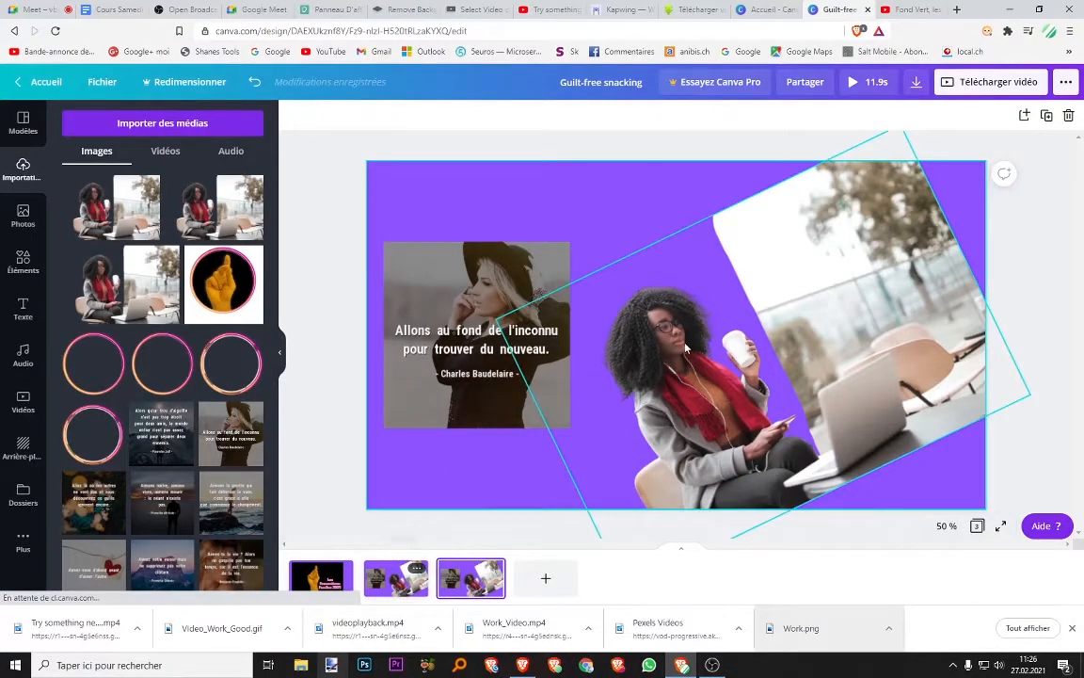
click(620, 313)
key(Delete)
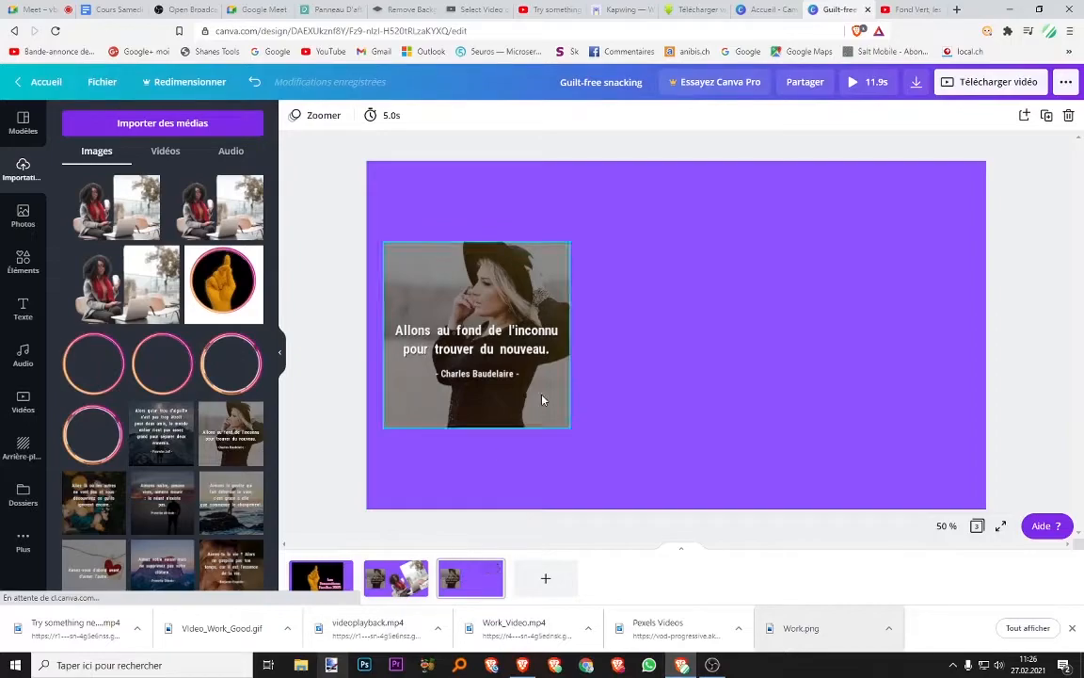
key(ctrl+z)
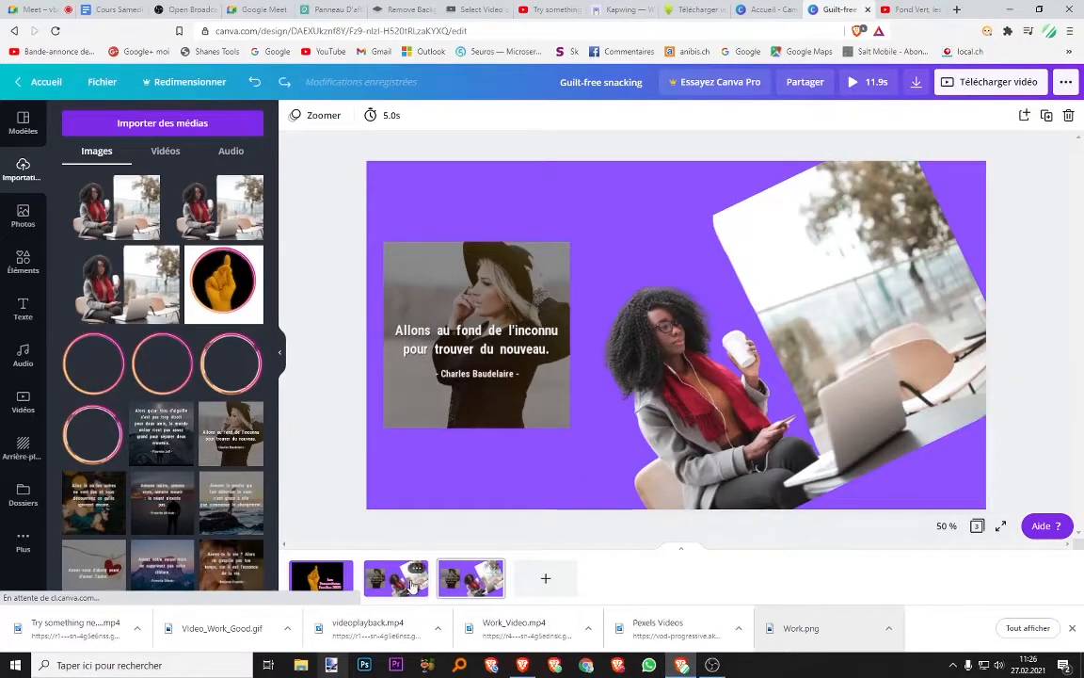
- Delete the tilted photo of the seated woman from the second page
click(396, 578)
click(705, 345)
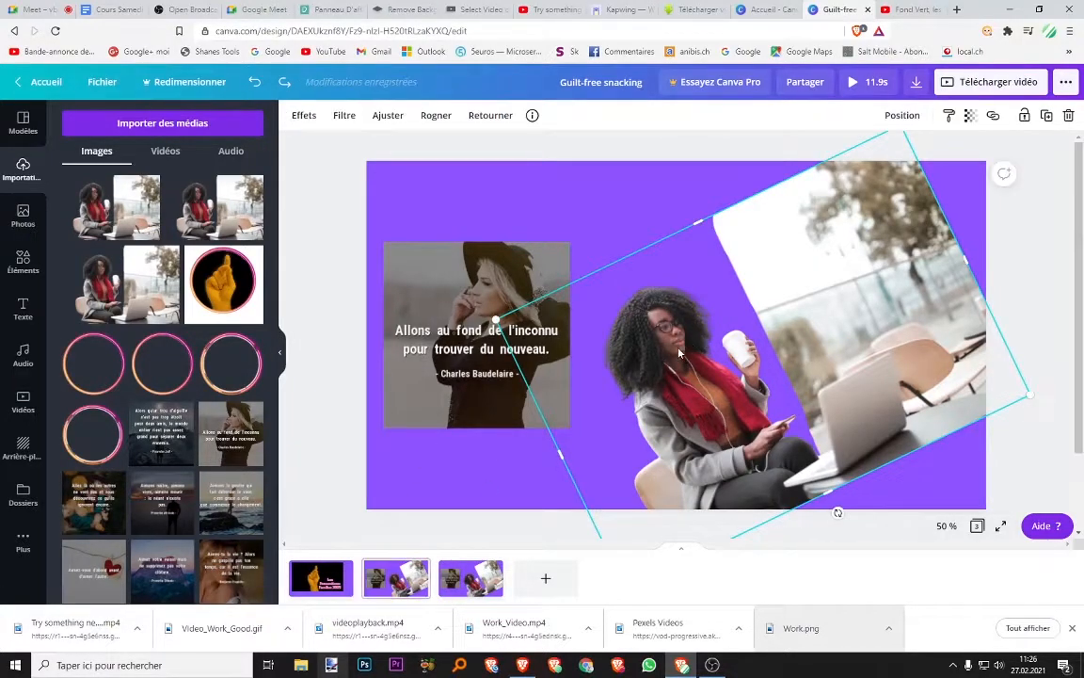
key(Delete)
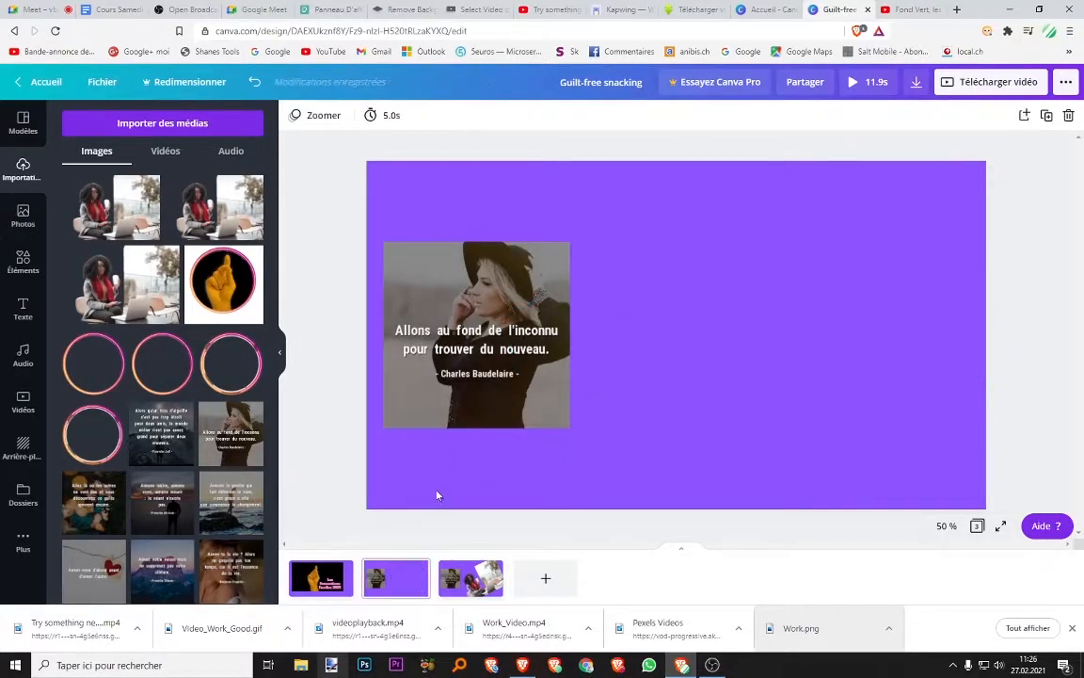
- Delete the Charles Baudelaire quote image from the third page and return to the second page
click(450, 579)
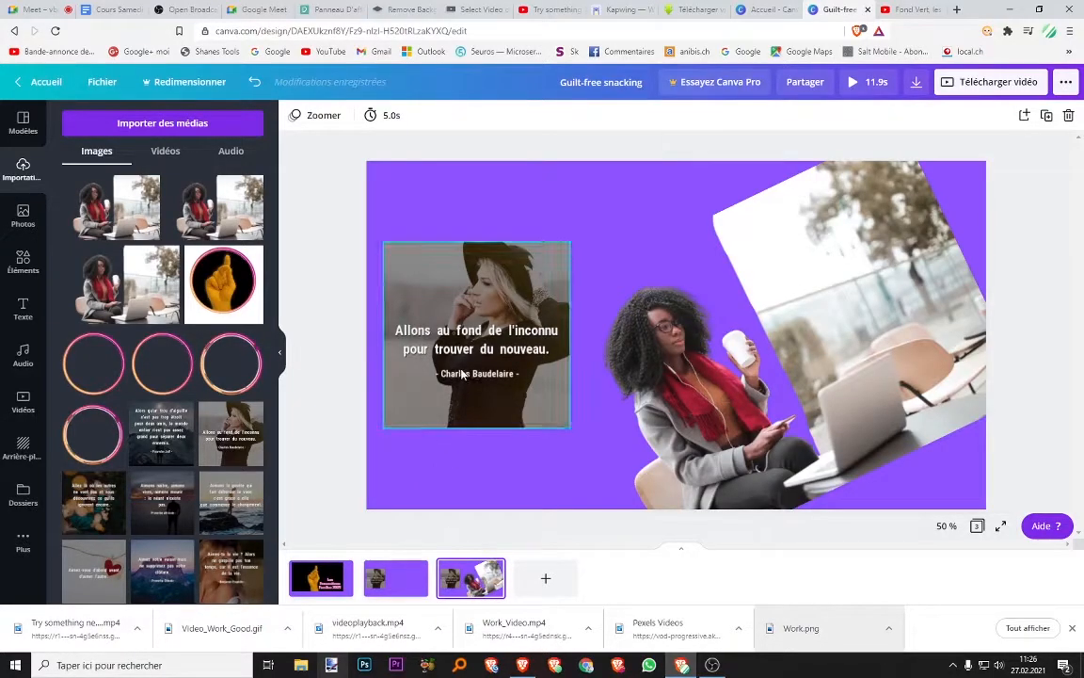
click(490, 375)
key(Delete)
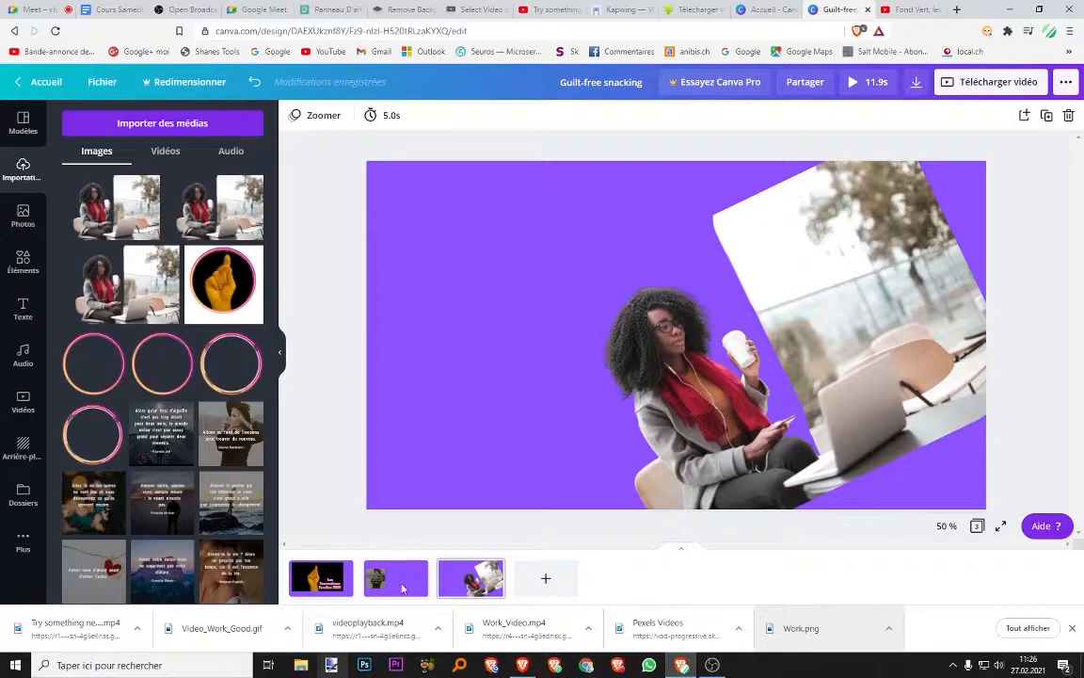
mouse_move(419, 584)
click(395, 577)
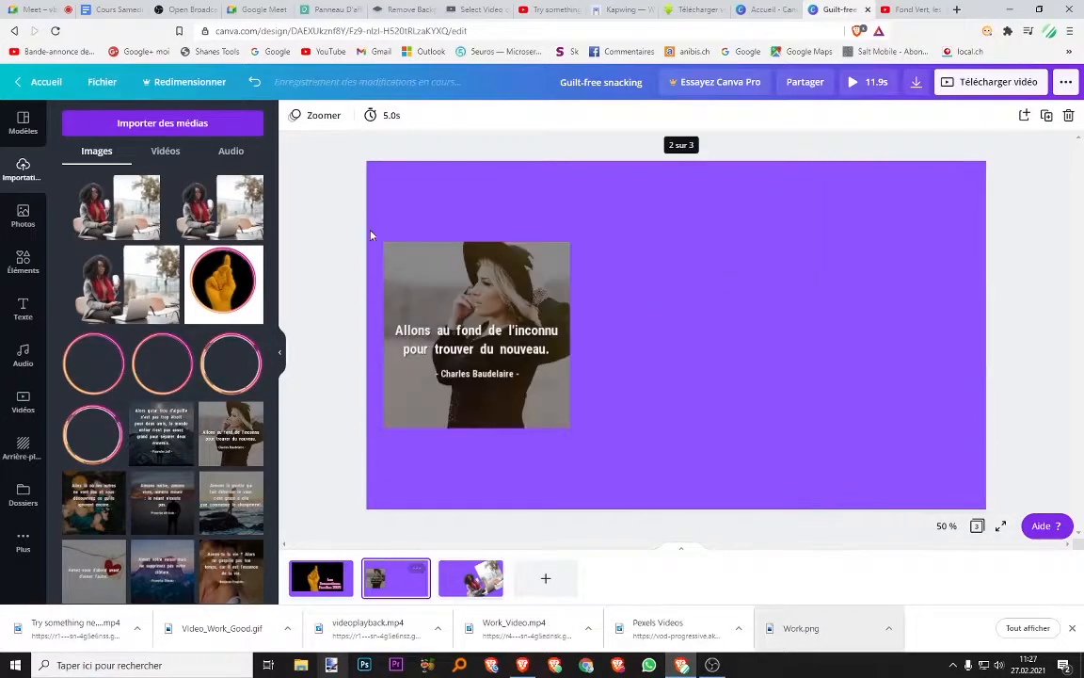
- Shorten the second page's duration to about 1 second and set the third page's duration to 1.5 seconds
click(389, 115)
drag(442, 160, 432, 168)
click(471, 577)
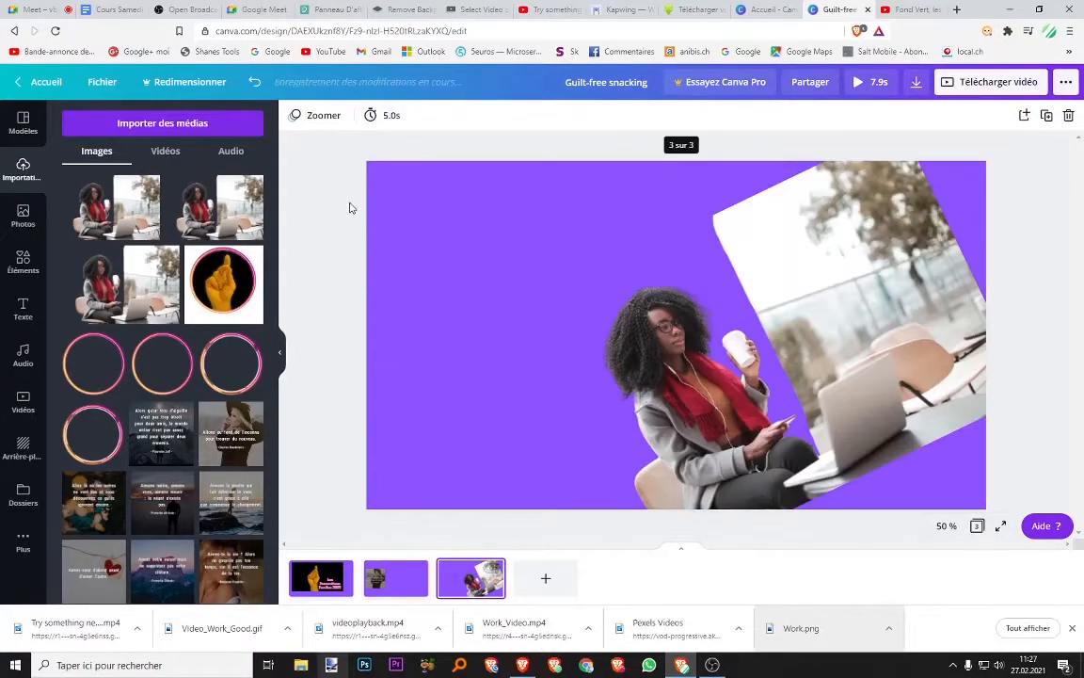
click(383, 115)
drag(441, 164, 434, 168)
click(437, 200)
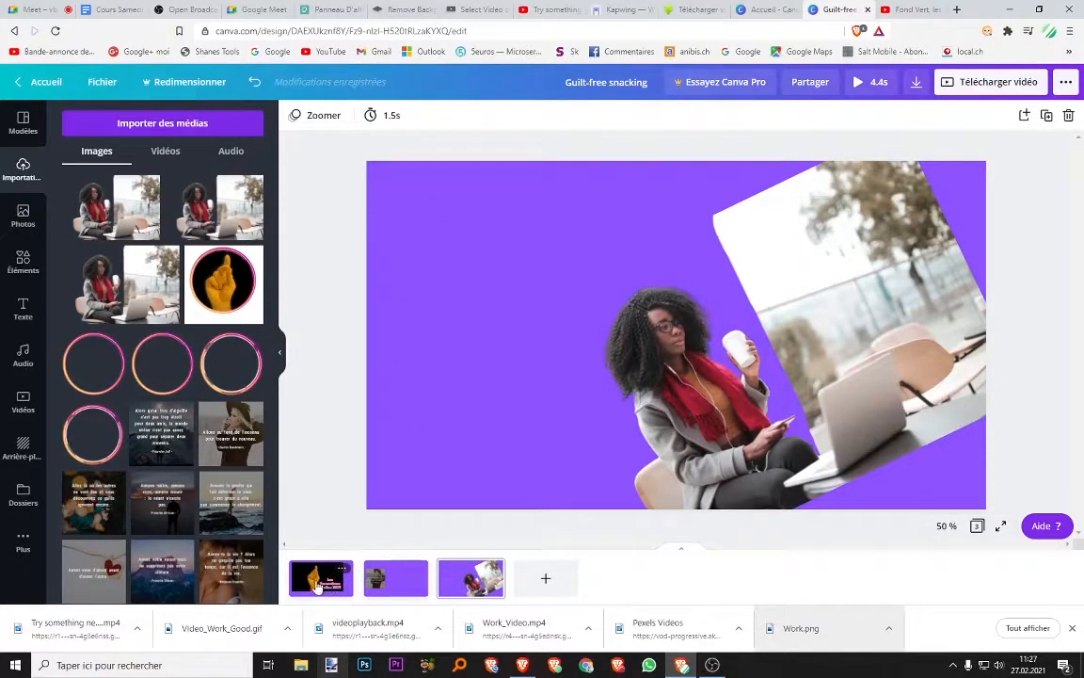
- Add a blank fourth page to the end of the video and return to the third page
click(533, 579)
click(471, 578)
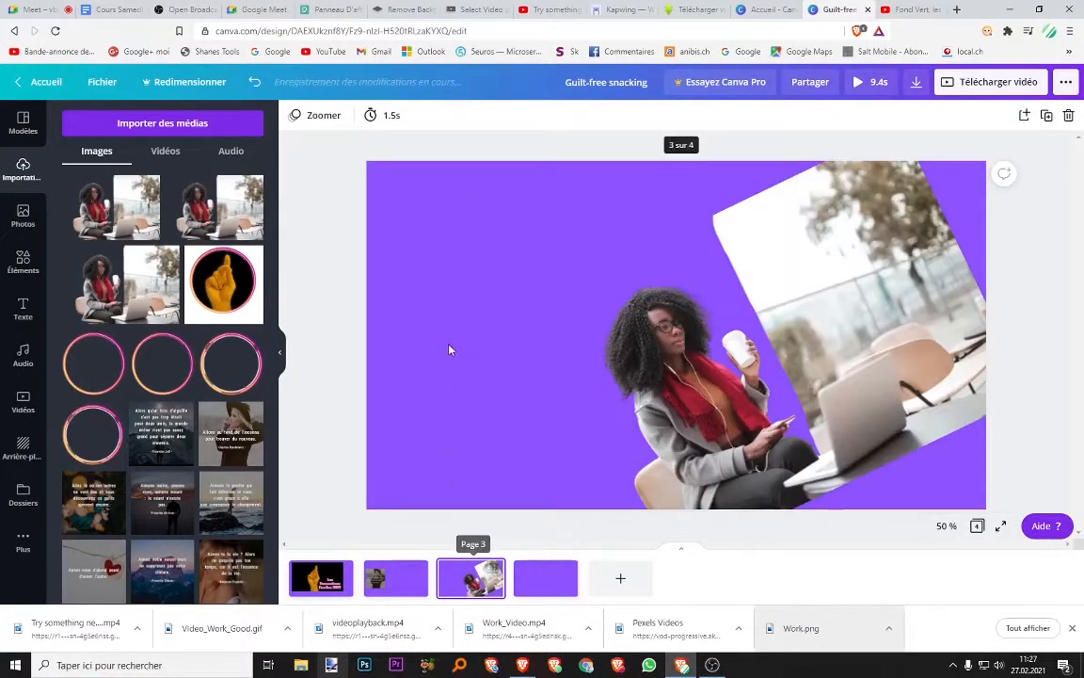
- Add a title reading "Regardez BIEN" to the third page
click(29, 299)
click(130, 186)
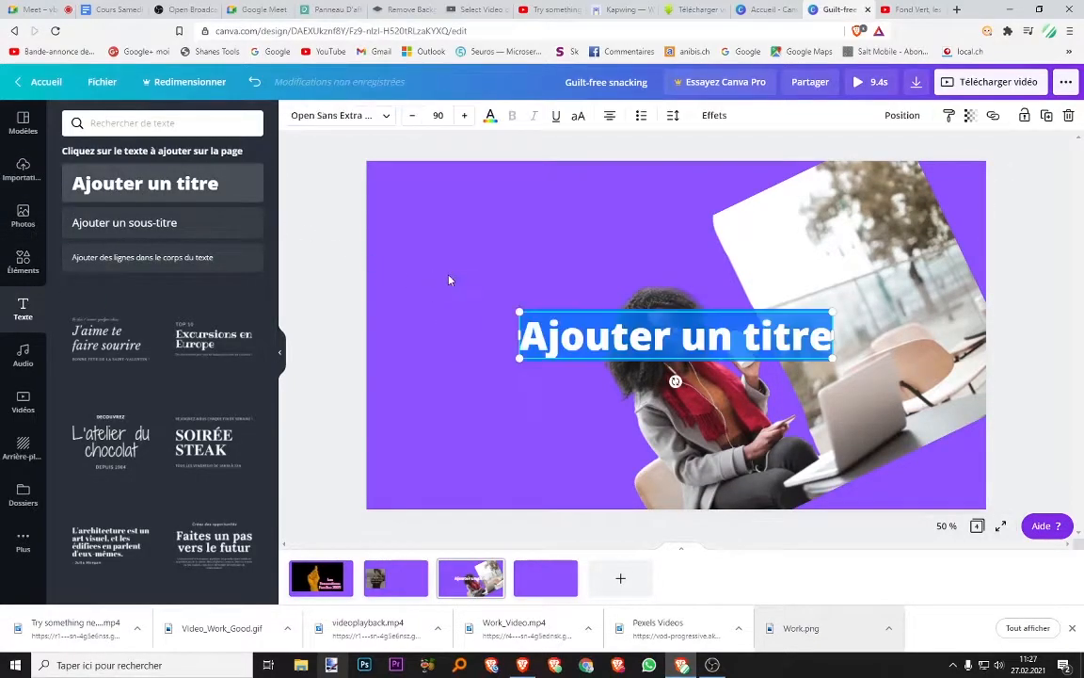
text(Re)
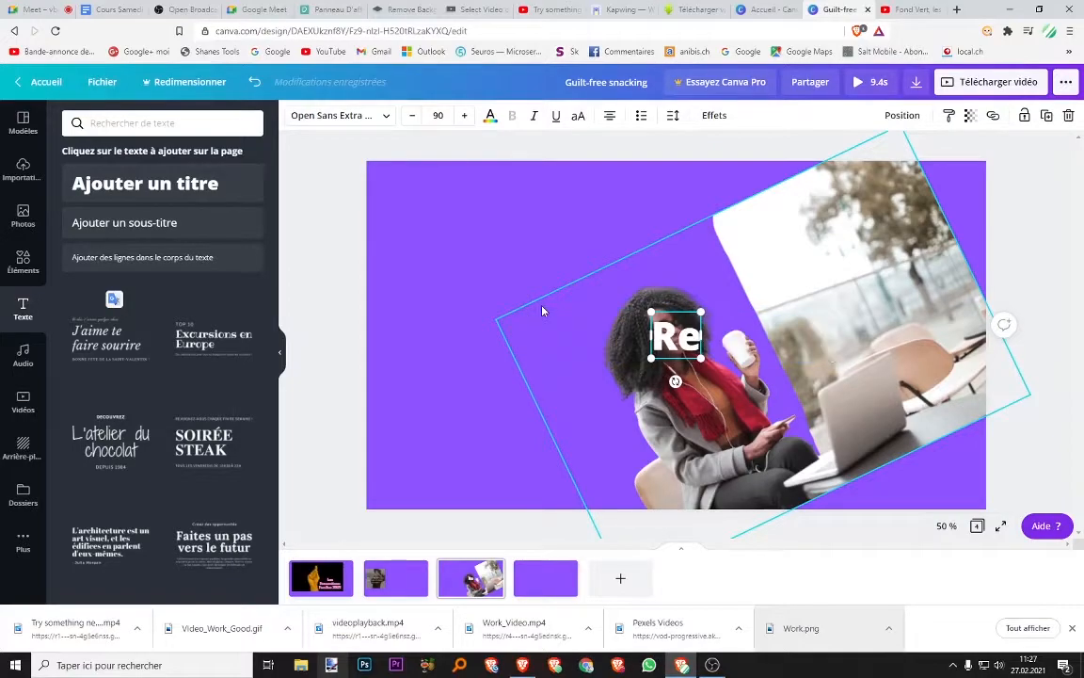
text(gardez)
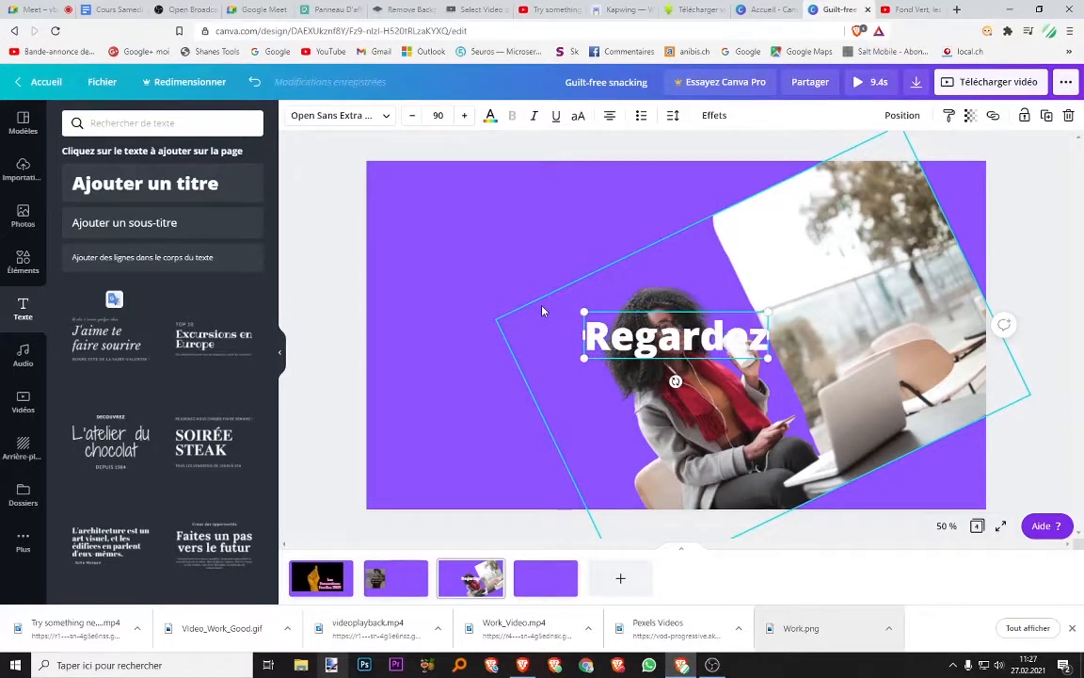
text( BIEN)
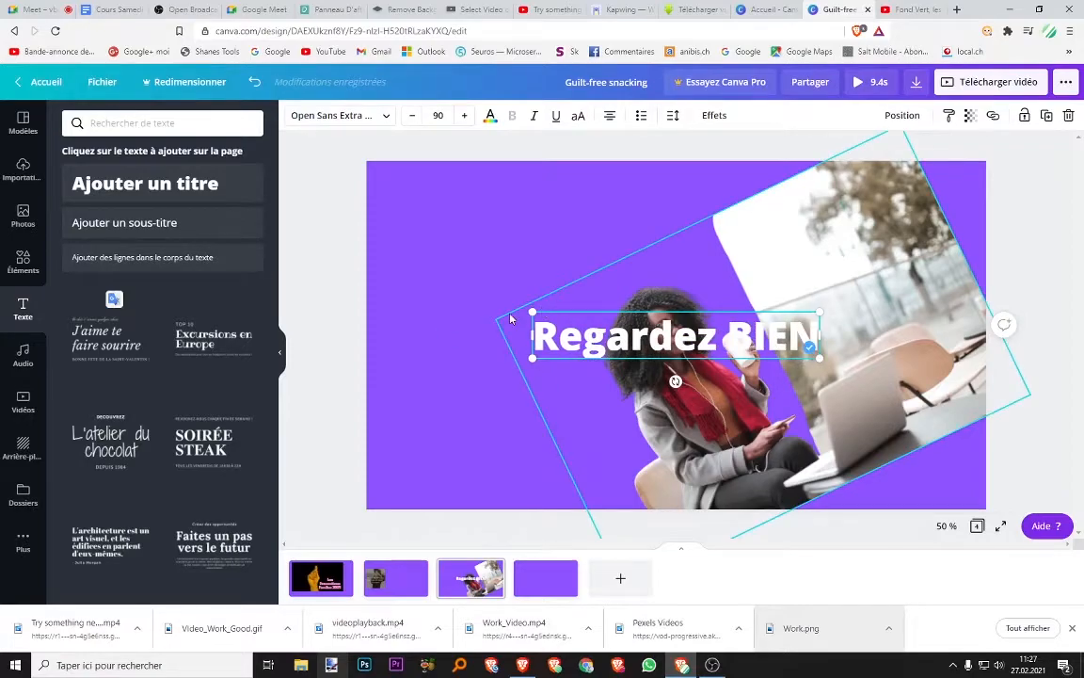
click(376, 281)
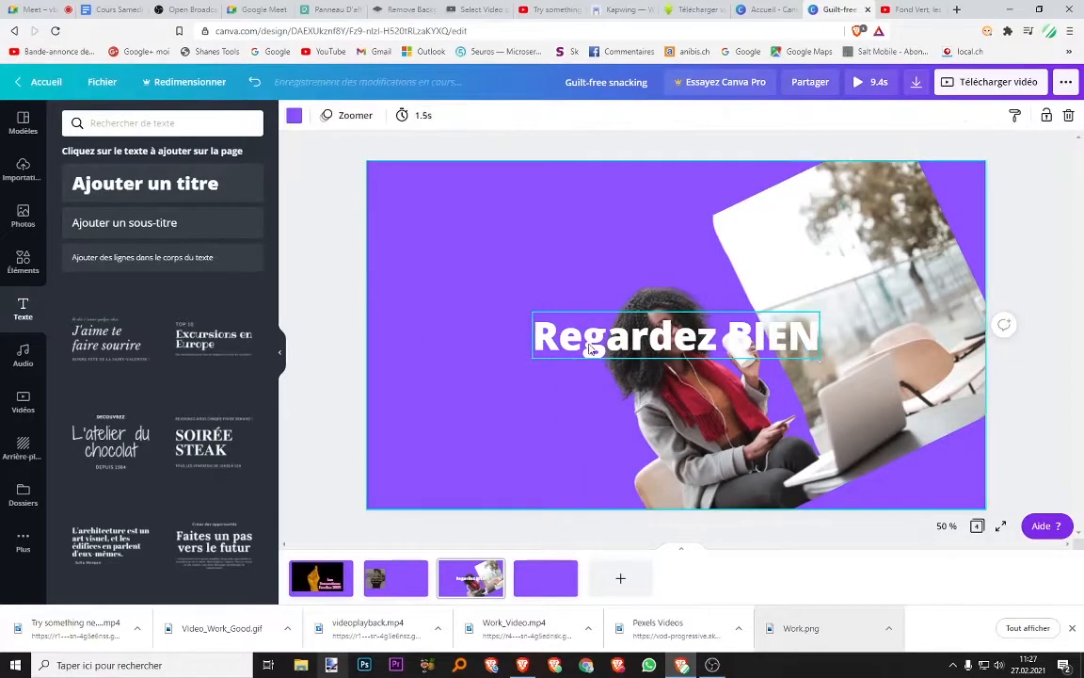
- Place the "Regardez BIEN" title, tilted upward, in the empty purple area above the woman and break it before "BIEN"
drag(573, 337, 572, 306)
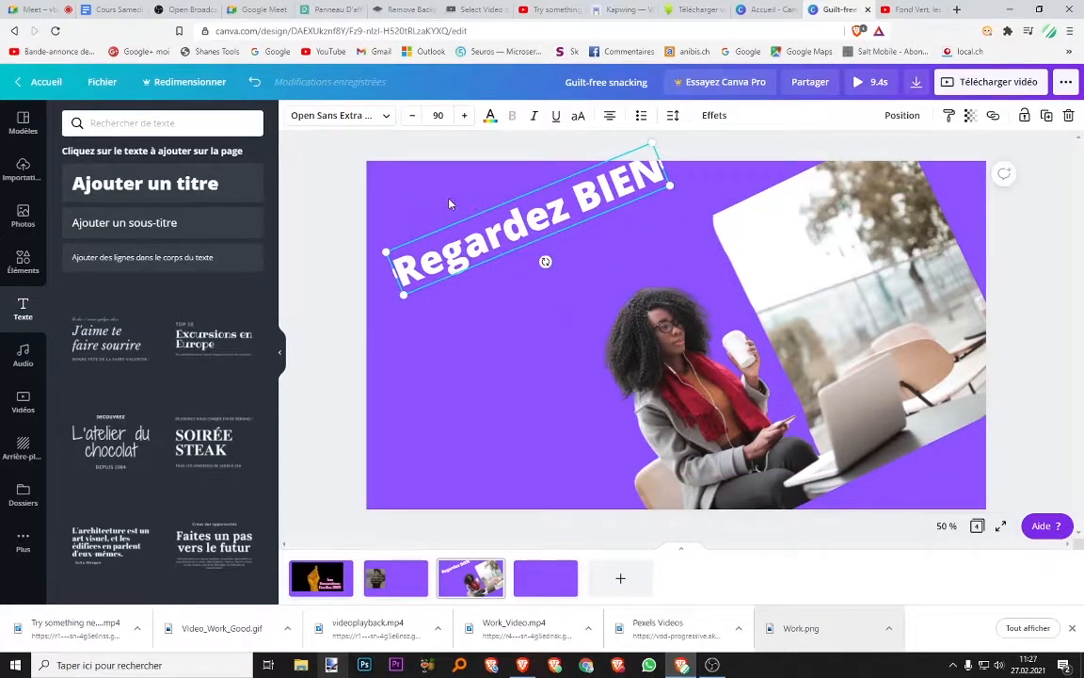
drag(511, 236, 495, 263)
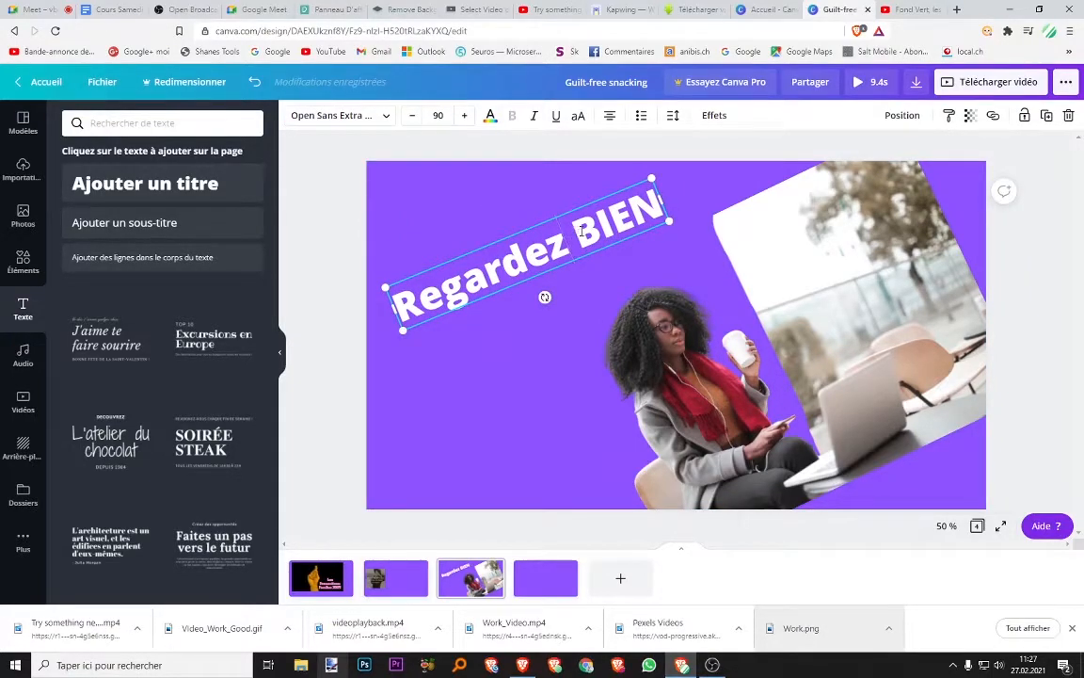
key(Return)
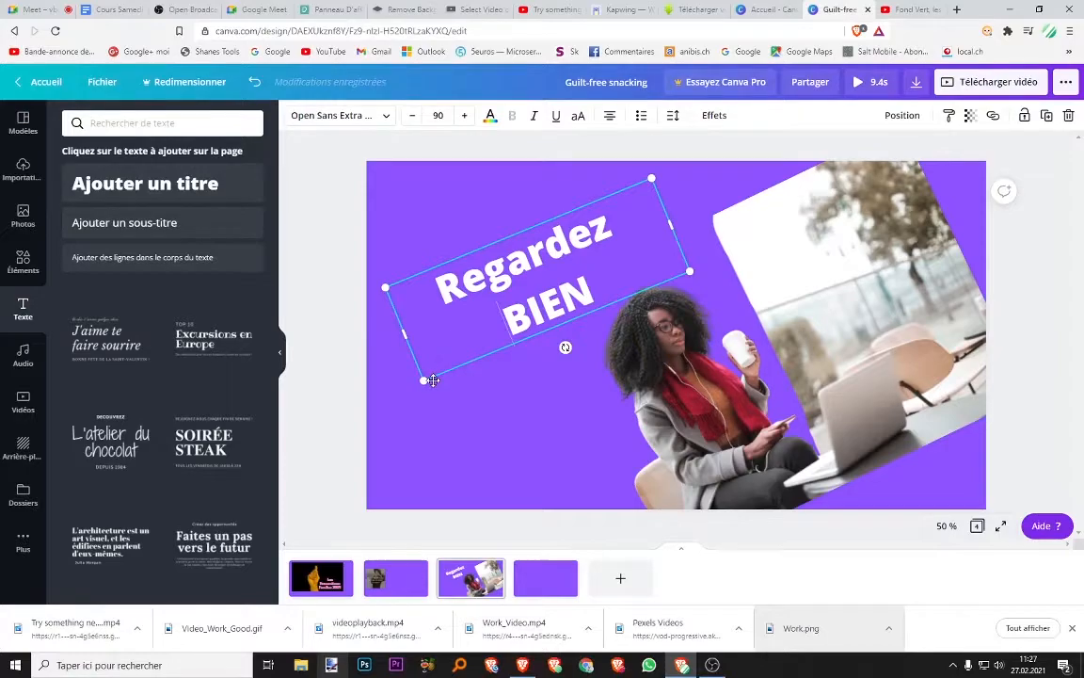
- Enlarge the tilted "Regardez BIEN" text to font size 124 and shift it slightly higher on the third page
drag(424, 381, 372, 425)
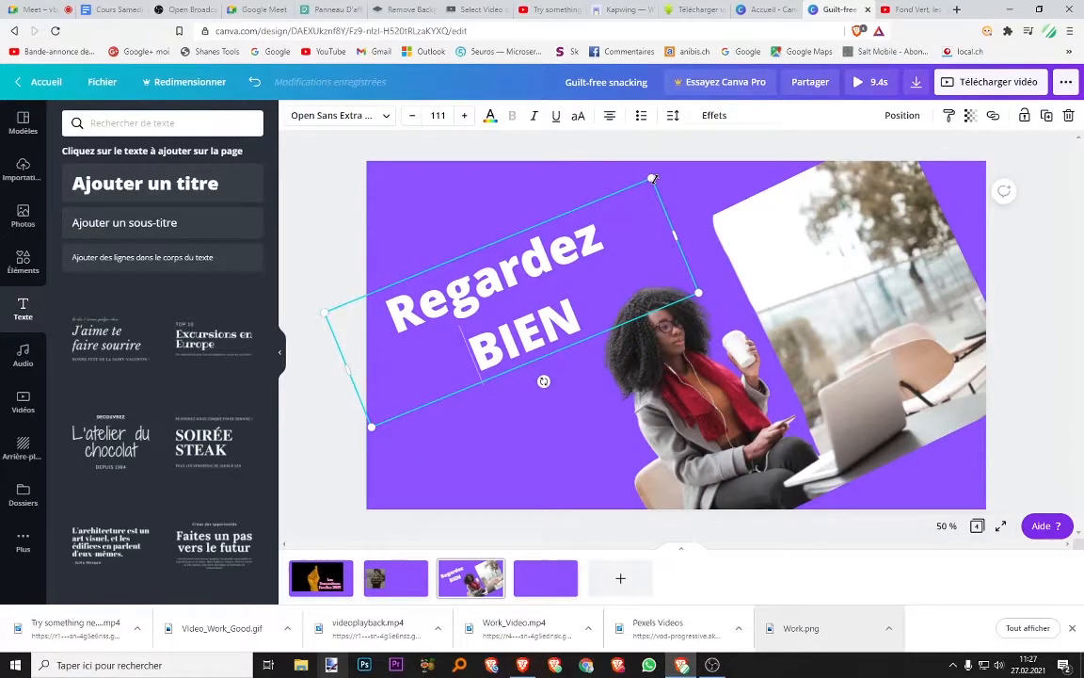
drag(689, 151, 690, 149)
click(351, 225)
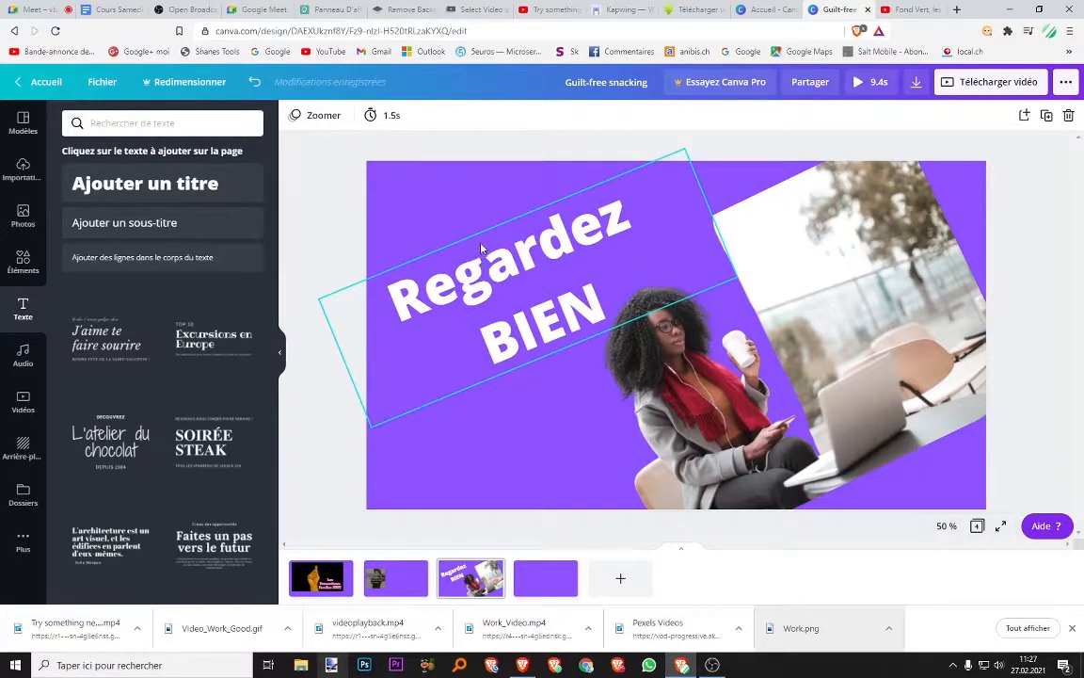
drag(474, 249, 442, 238)
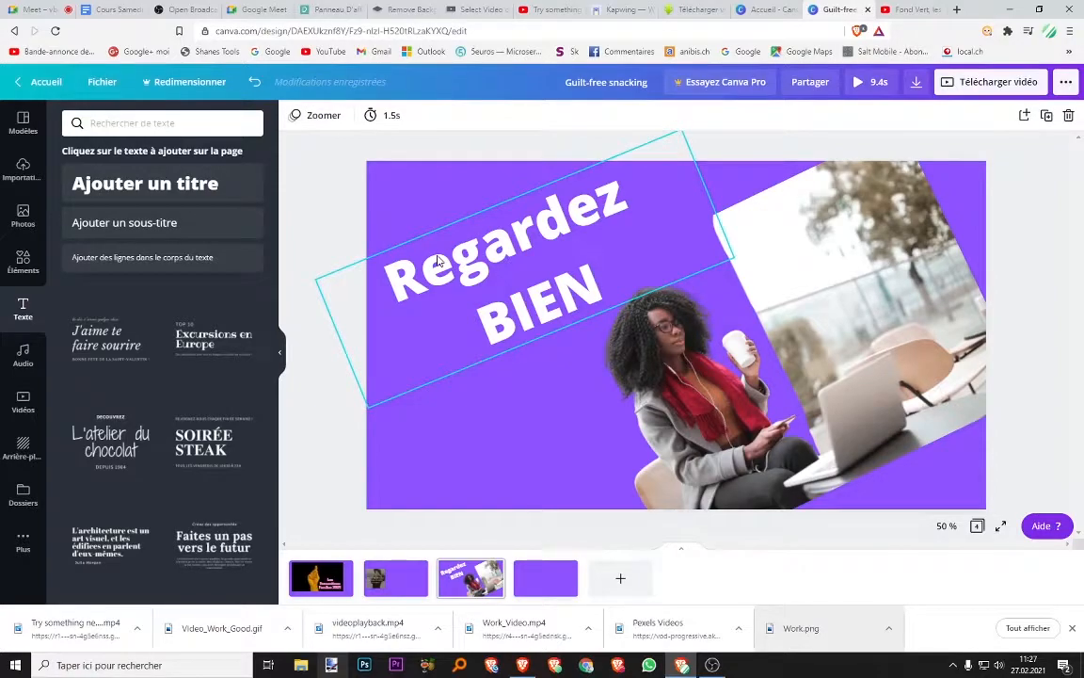
- Paste a copy of the "Regardez BIEN" text, colour it orange, and rotate and offset it over the white text, then open the blank fourth page
key(ctrl+v)
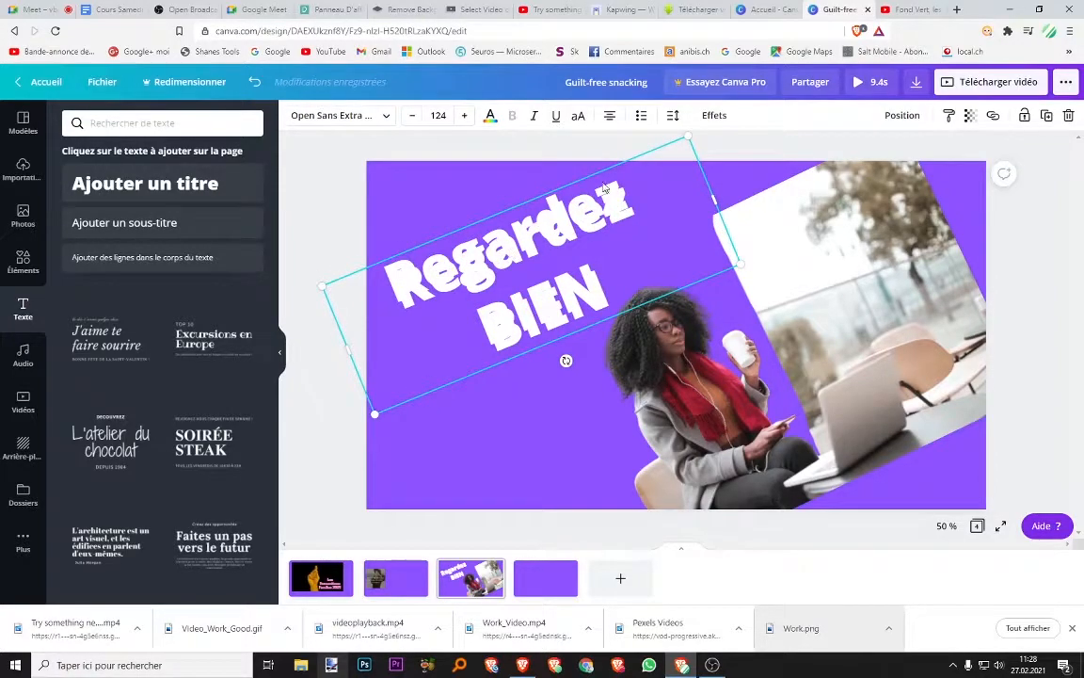
click(489, 114)
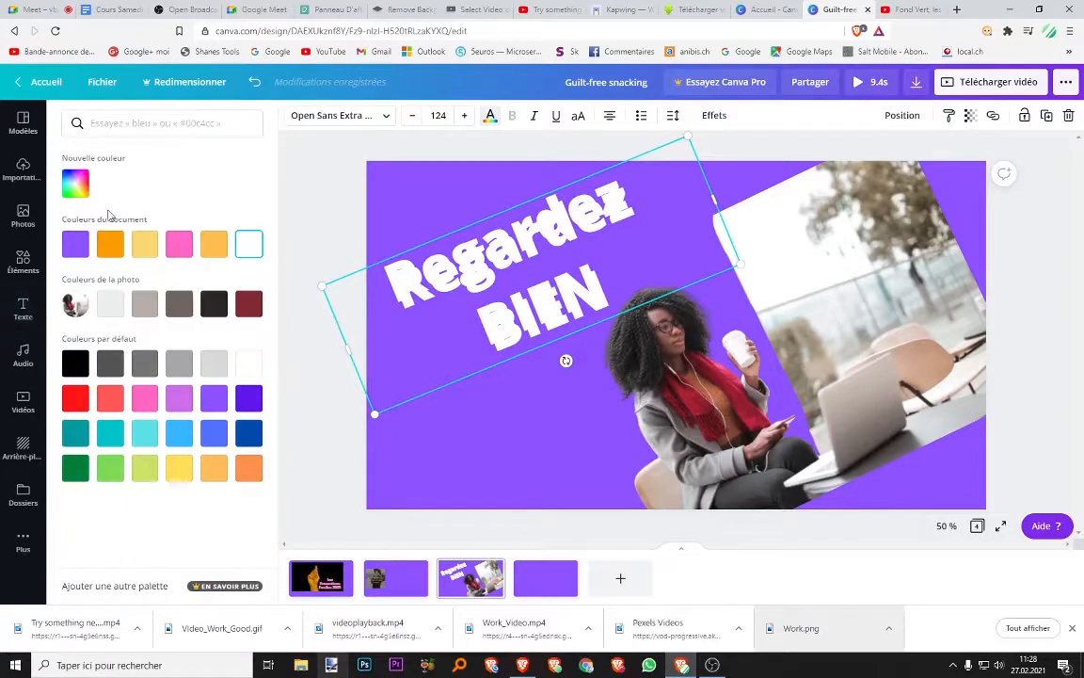
click(110, 244)
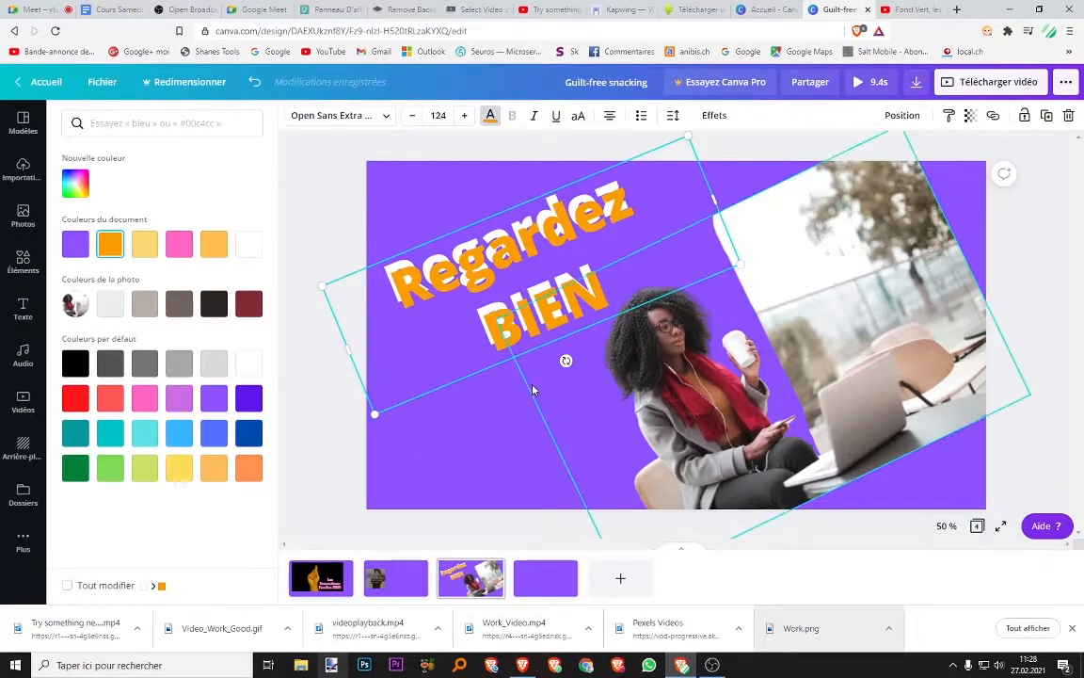
drag(562, 361, 561, 362)
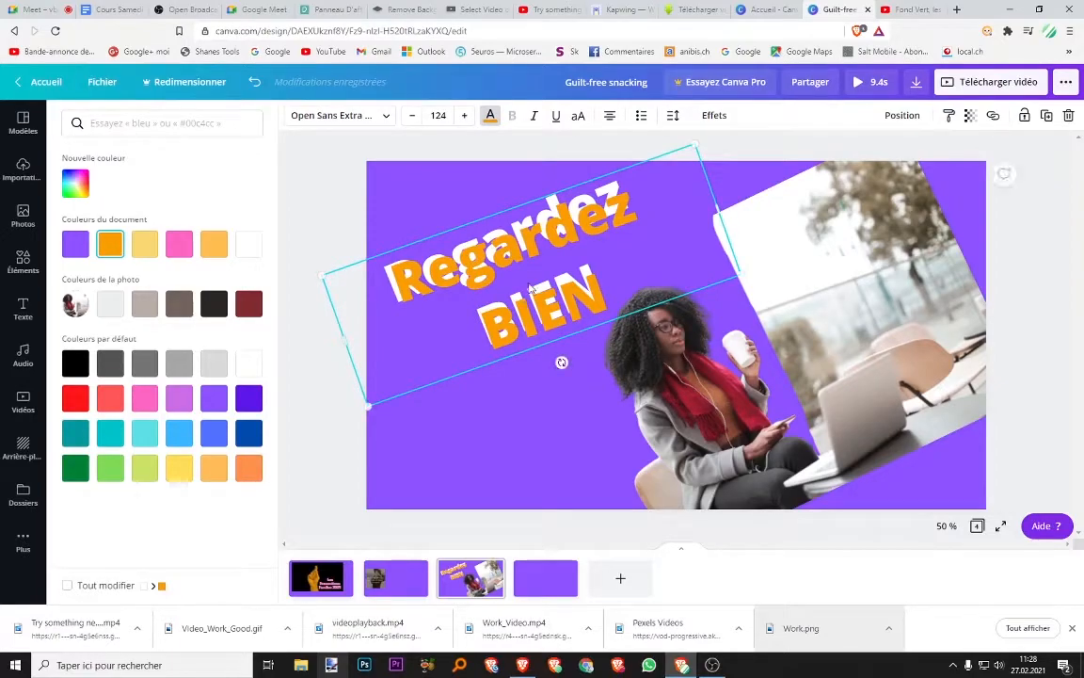
drag(526, 270, 524, 274)
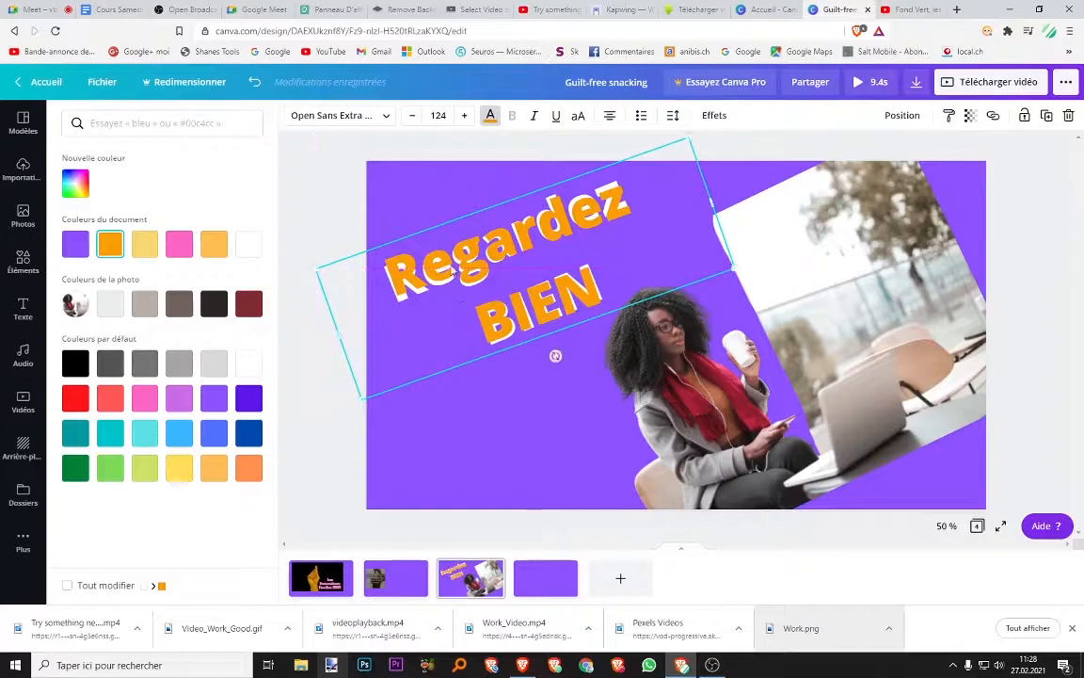
click(546, 578)
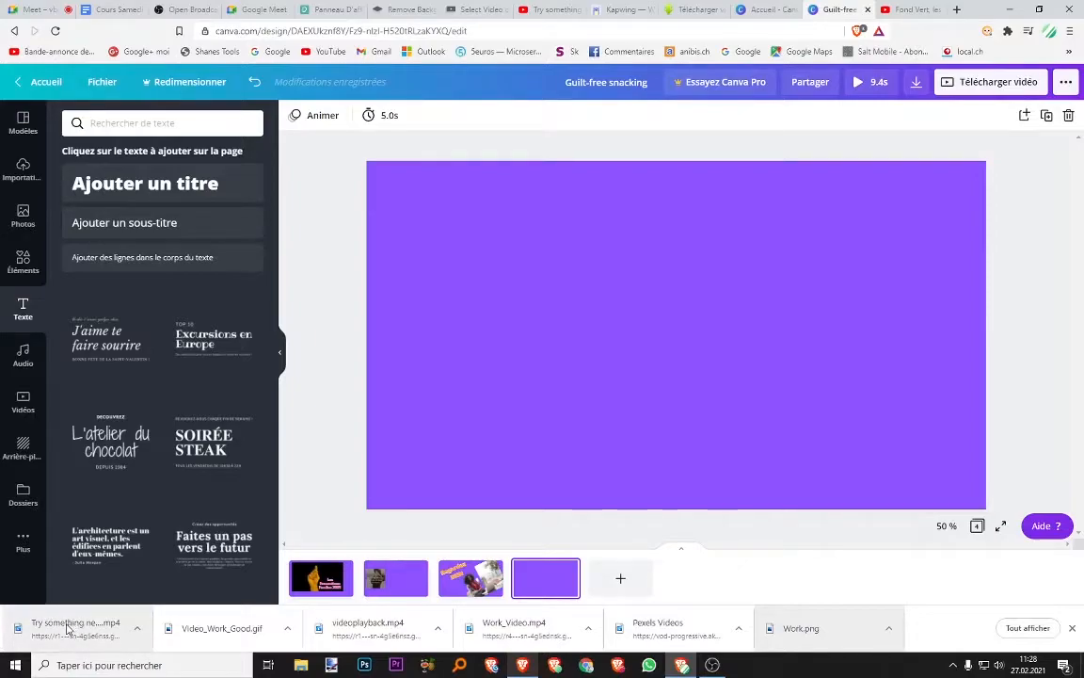
- Switch to Kapwing, start new content from the workspace and upload the downloaded "Try something ne....mp4" video
click(619, 13)
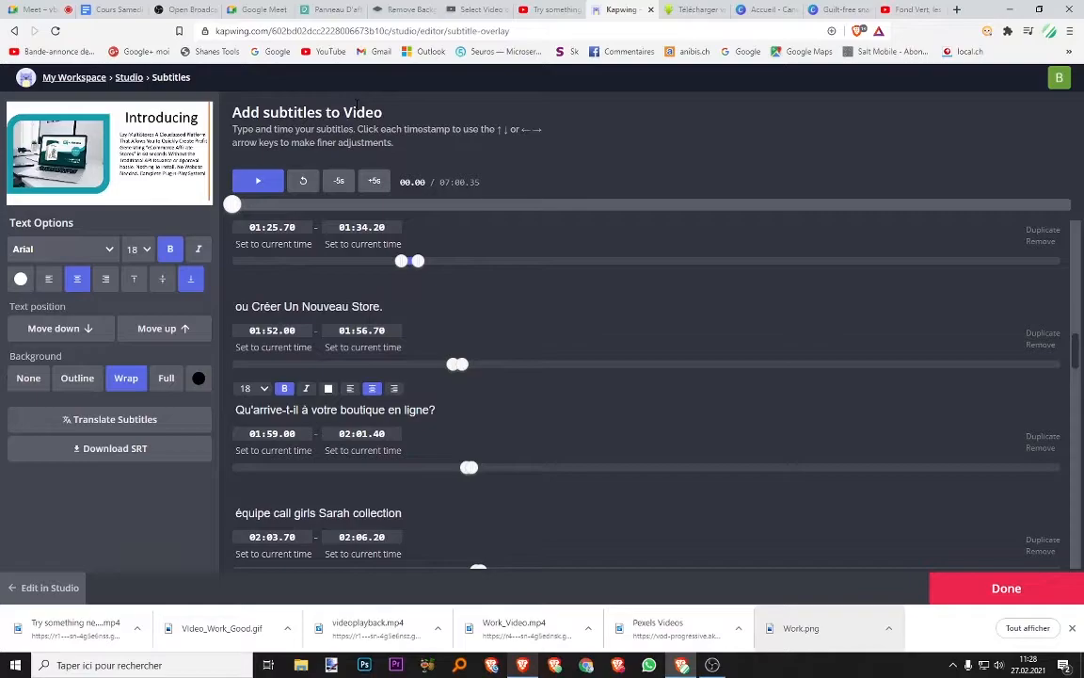
click(69, 78)
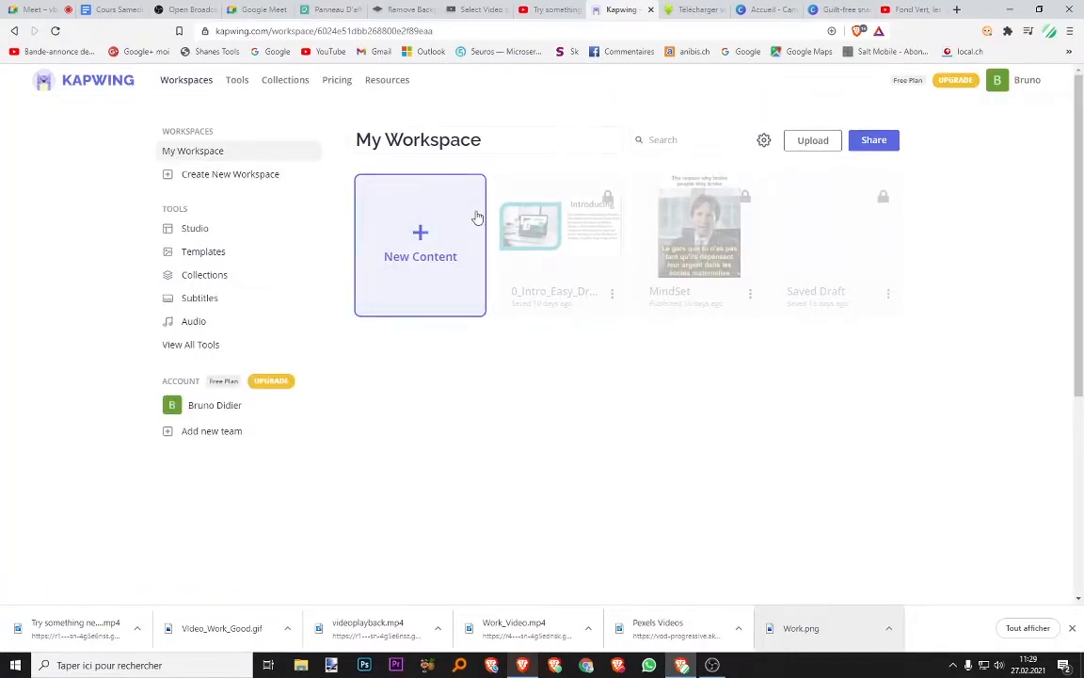
click(436, 226)
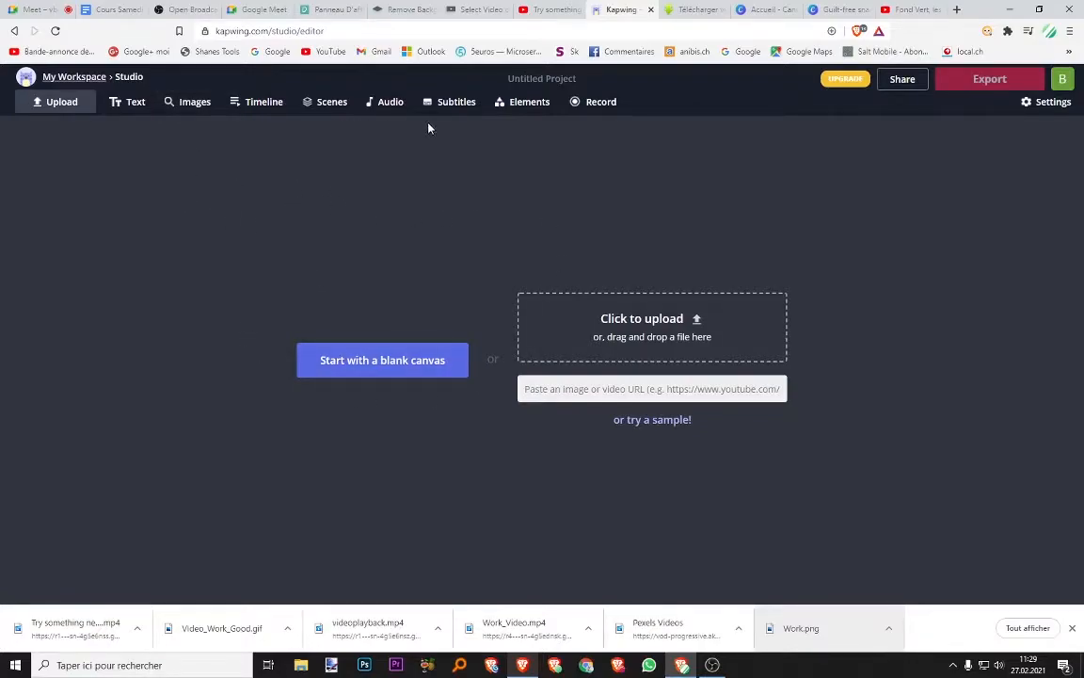
drag(75, 628, 413, 325)
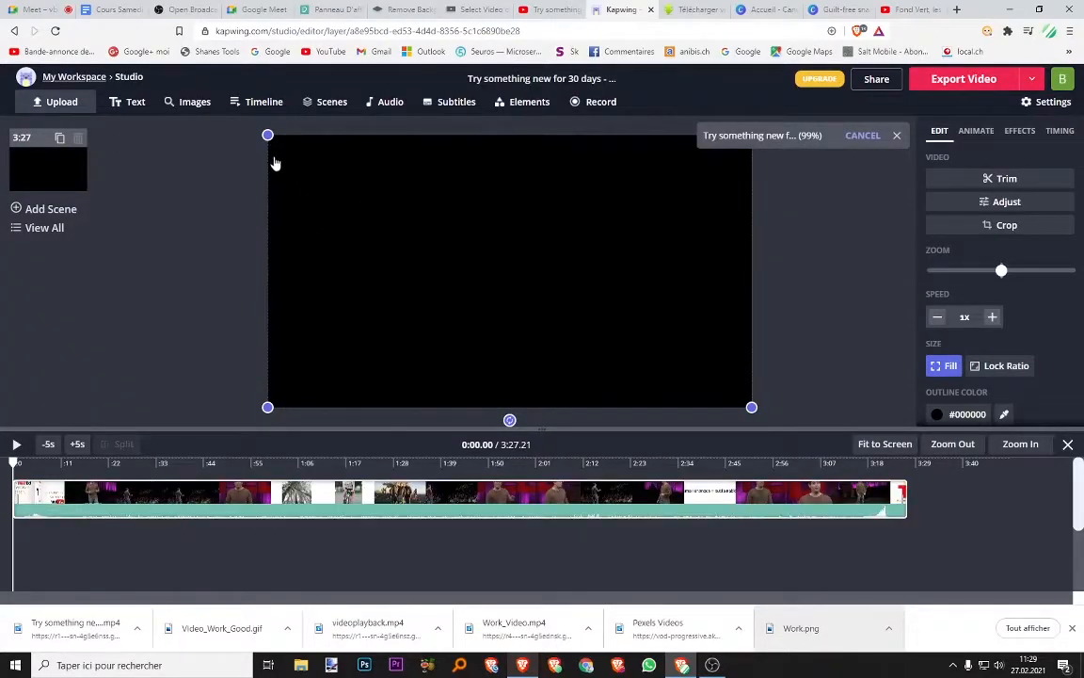
- Open the automatic subtitle generation for the uploaded video
click(456, 104)
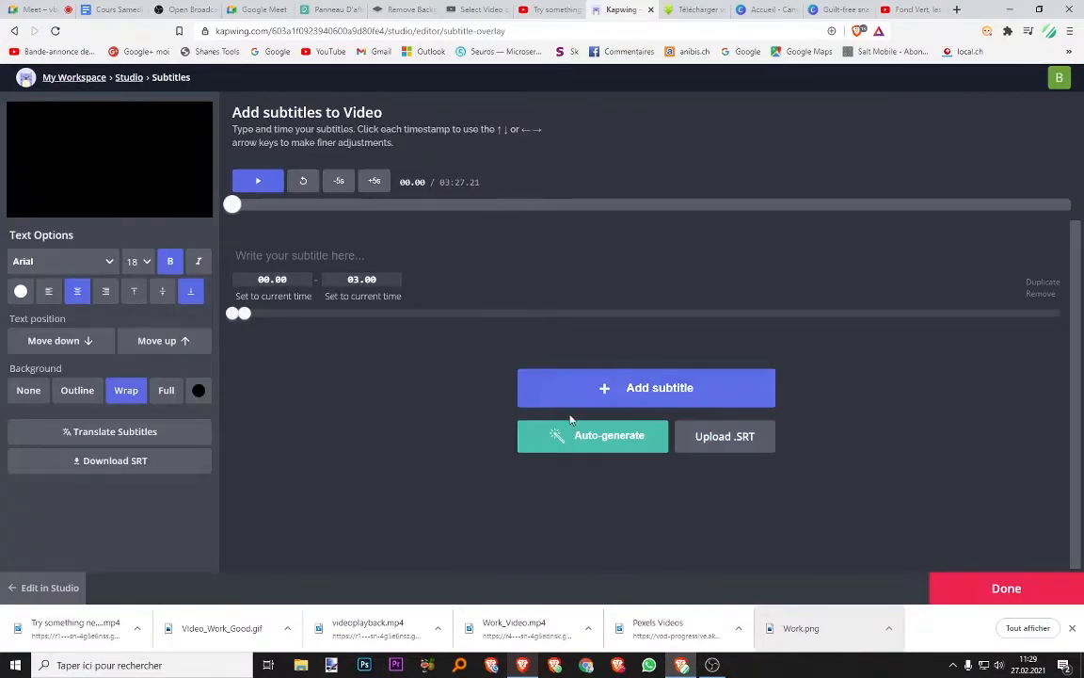
click(591, 432)
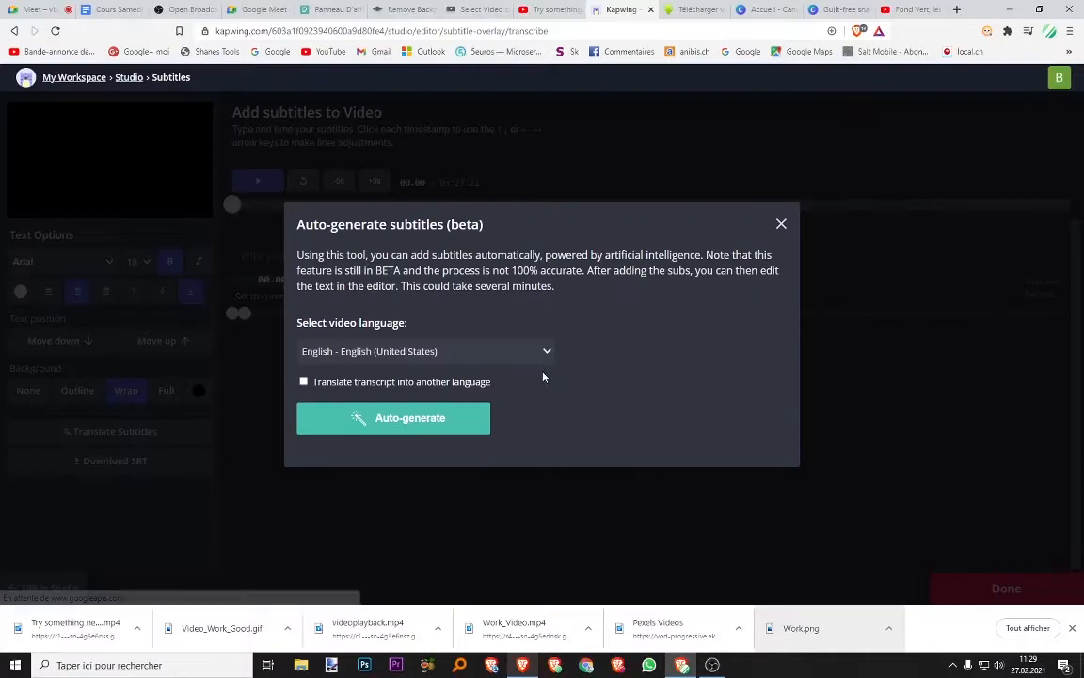
- Choose French - Français (France) as the video language for the automatic subtitles
click(375, 354)
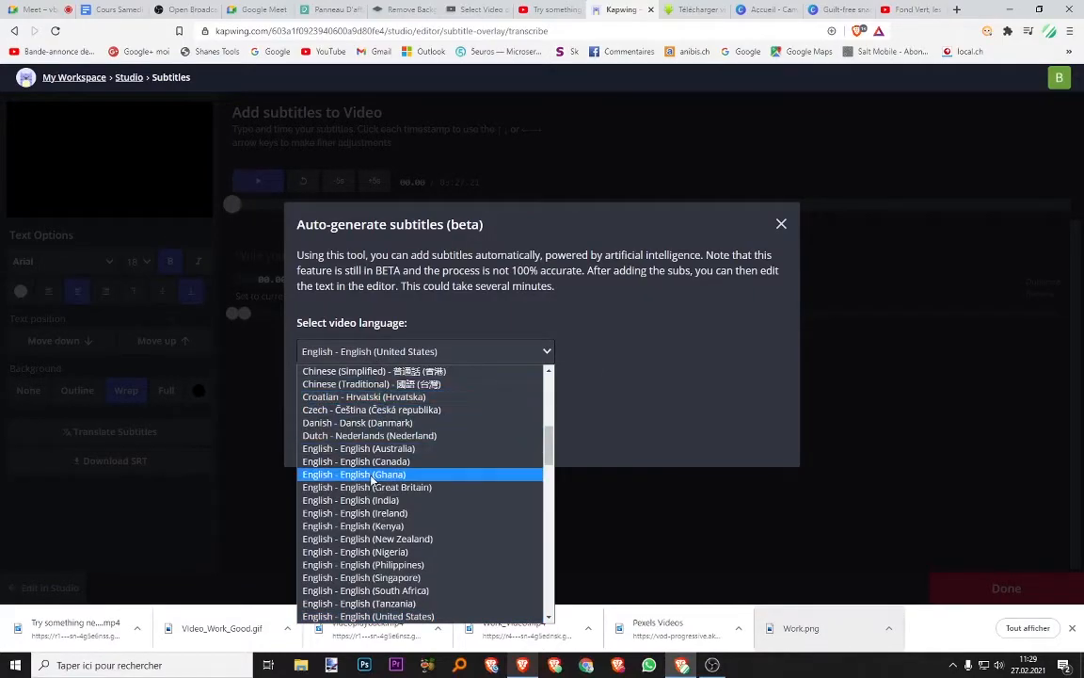
scroll(371, 478, down, 10)
scroll(373, 480, up, 15)
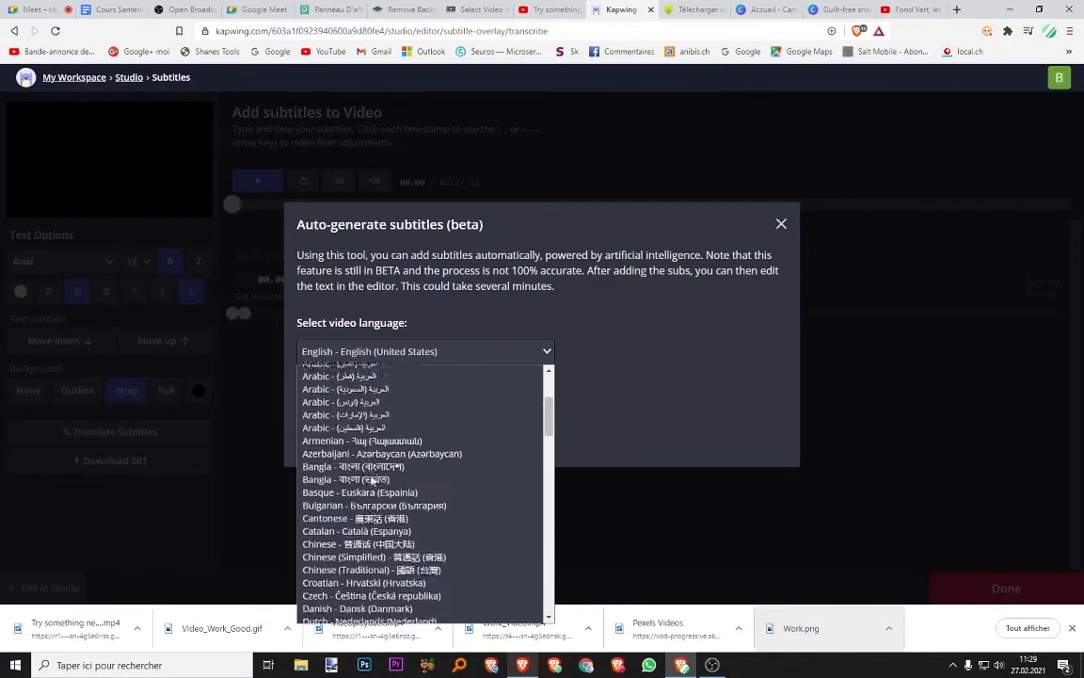
scroll(375, 496, down, 2)
scroll(363, 494, down, 5)
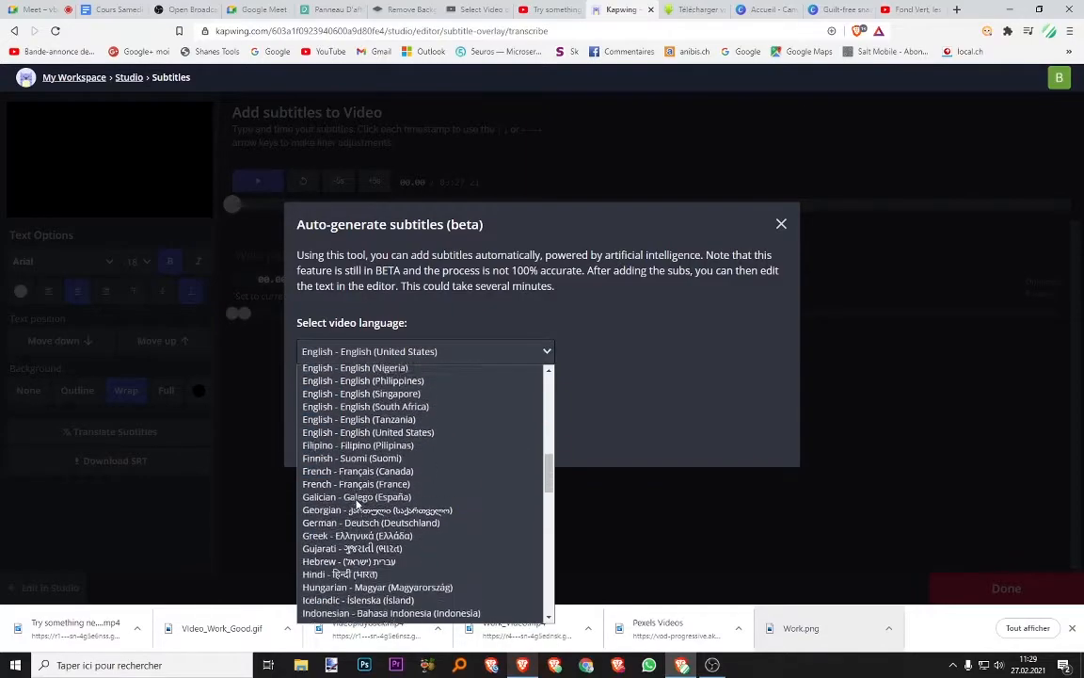
scroll(370, 483, down, 4)
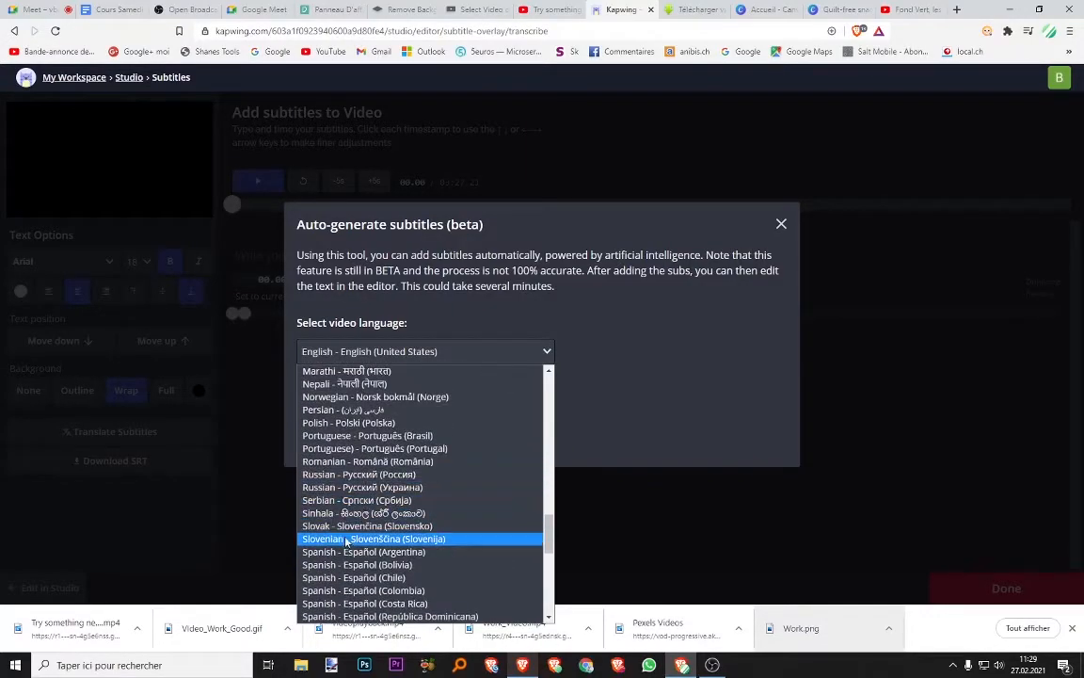
scroll(348, 489, up, 4)
scroll(333, 502, up, 4)
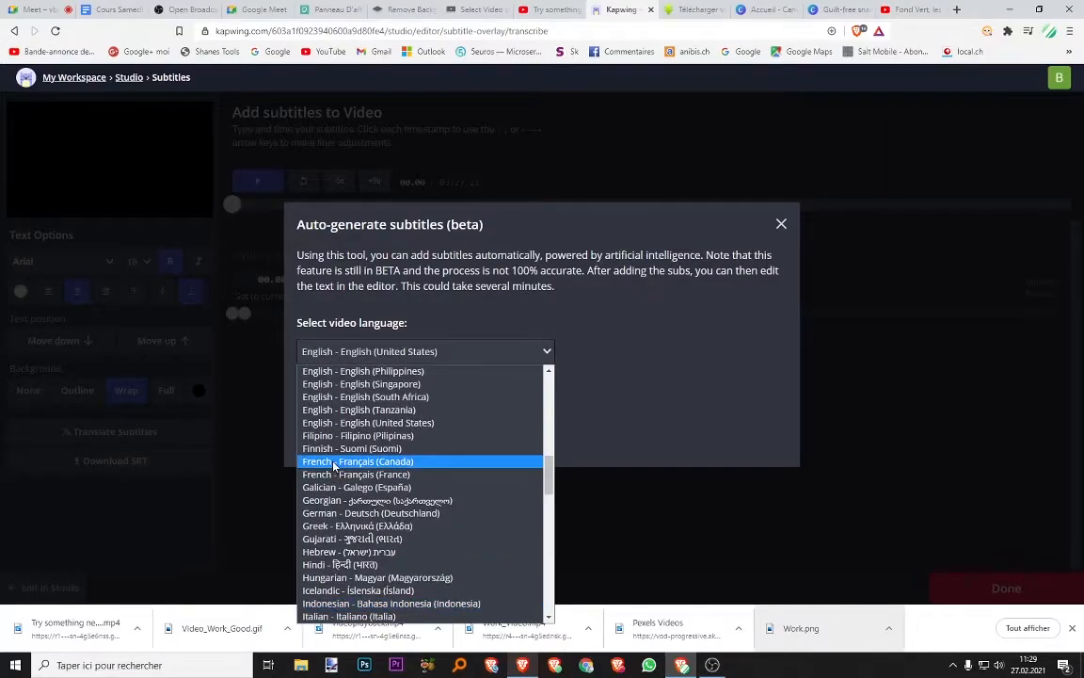
click(337, 474)
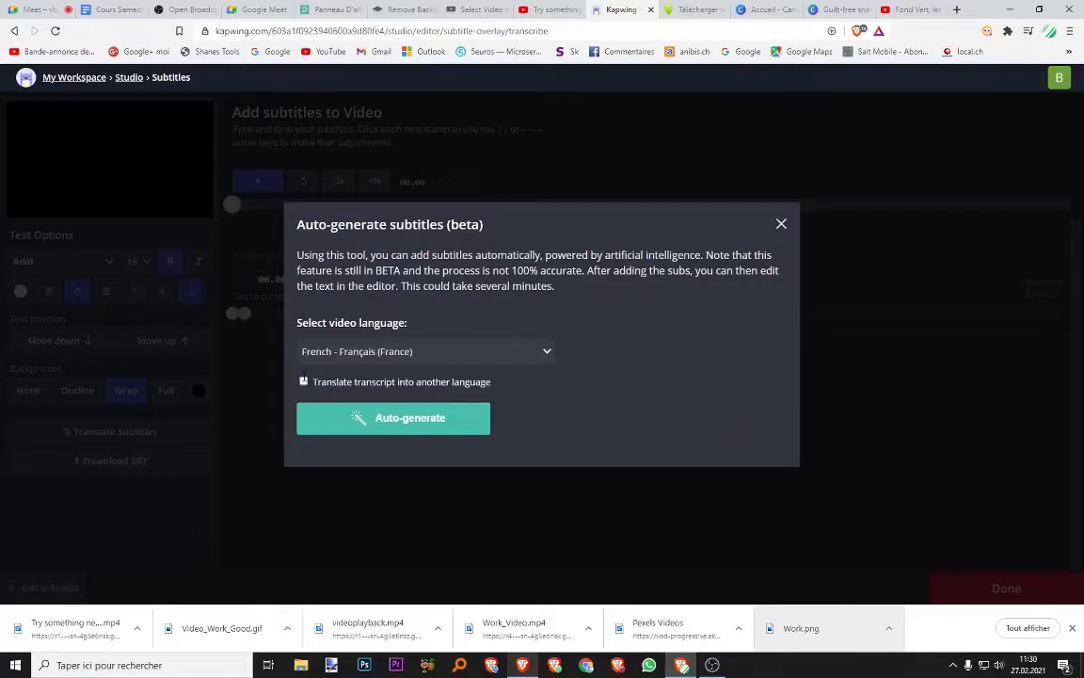
- Enable translating the transcript into another language and set the video language to English - English (United States)
click(303, 383)
click(363, 315)
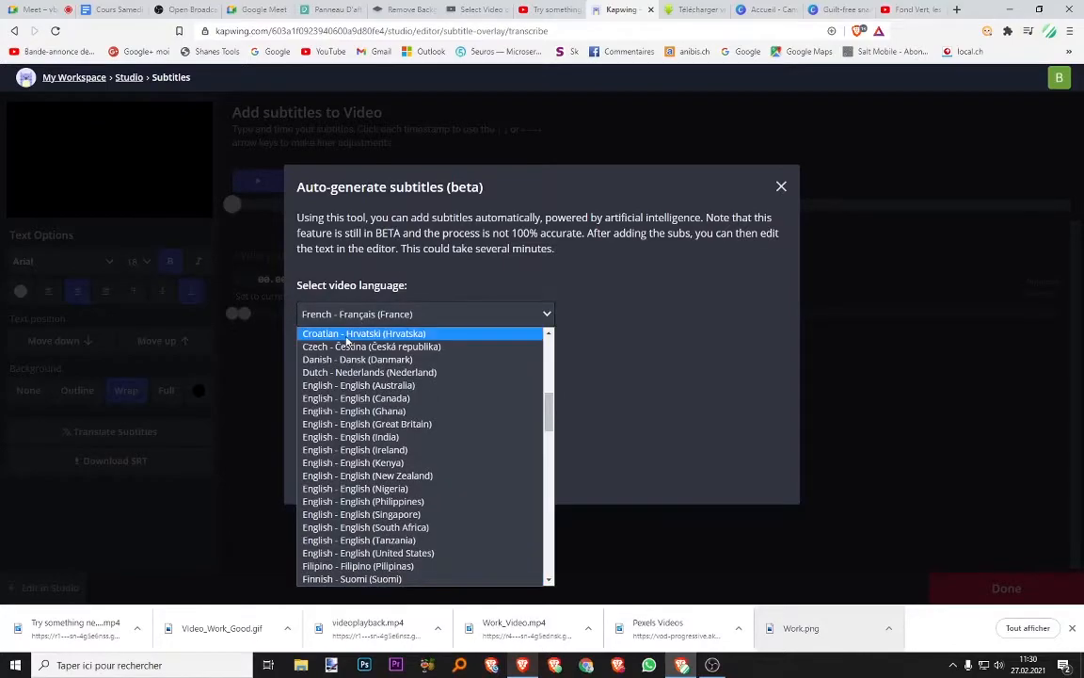
scroll(346, 343, up, 5)
scroll(339, 376, down, 5)
scroll(336, 381, down, 3)
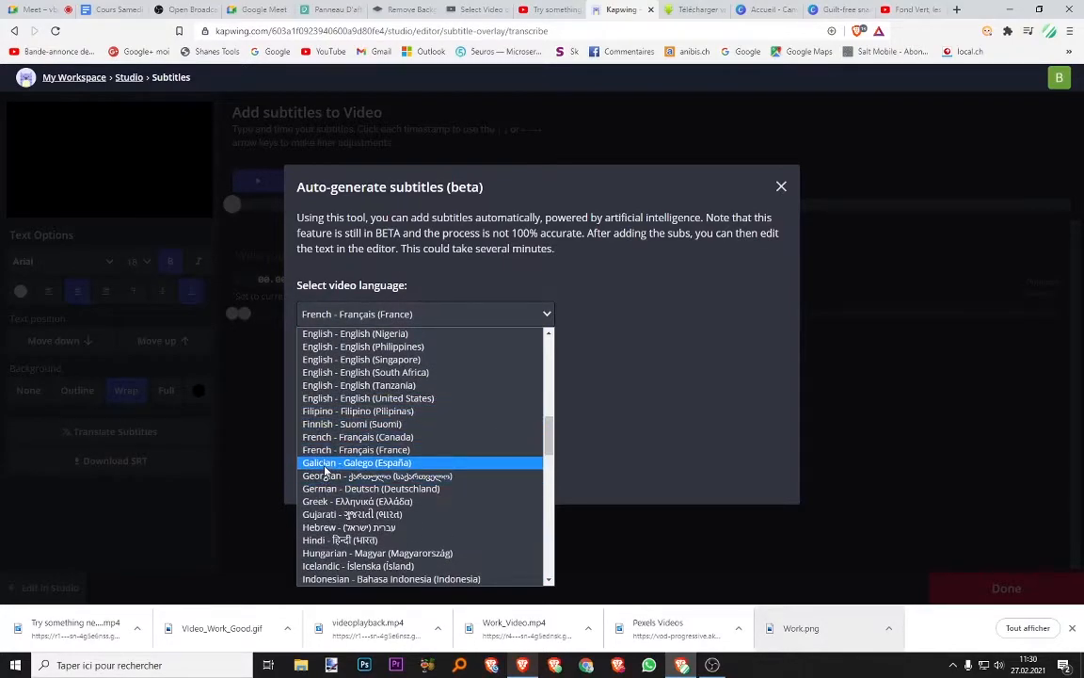
scroll(316, 450, up, 10)
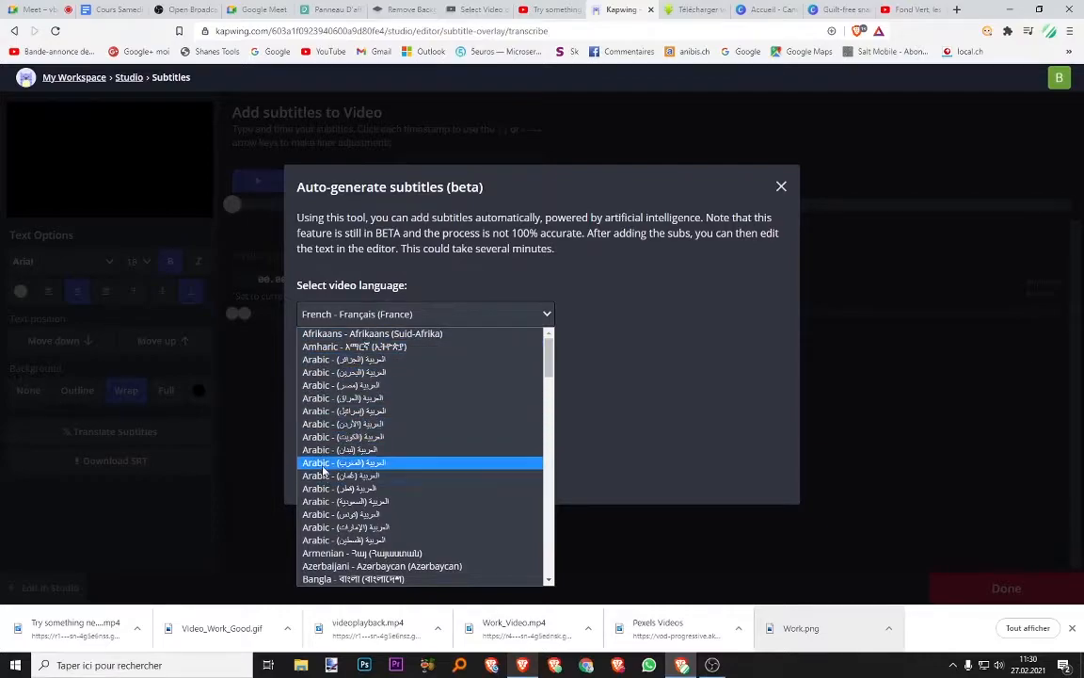
scroll(335, 420, down, 5)
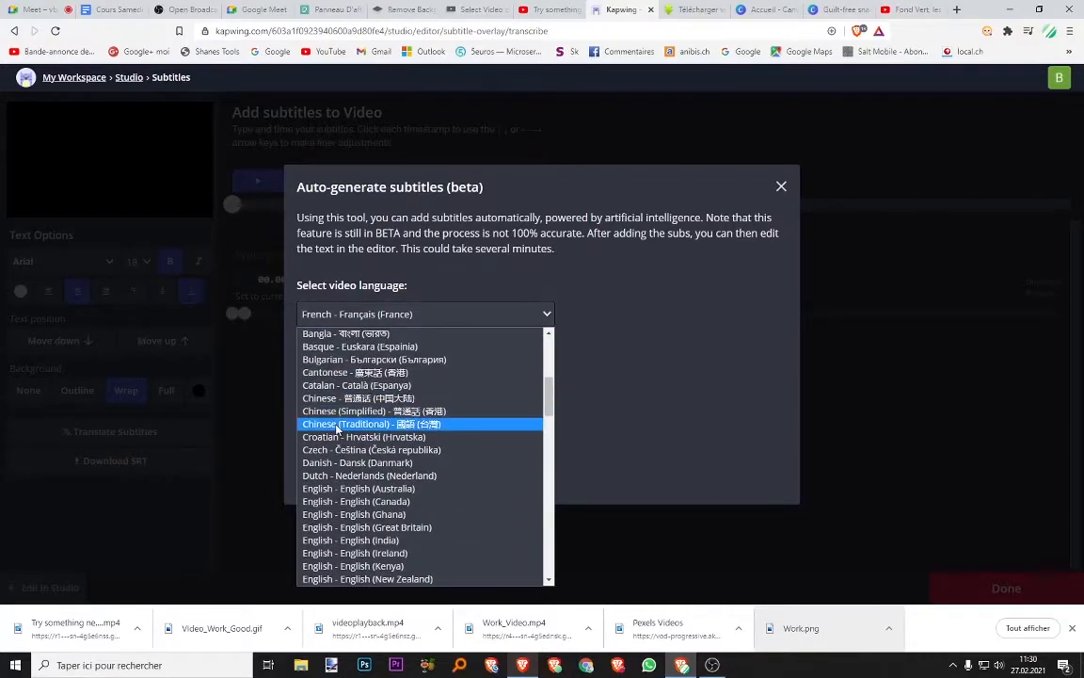
scroll(338, 429, down, 3)
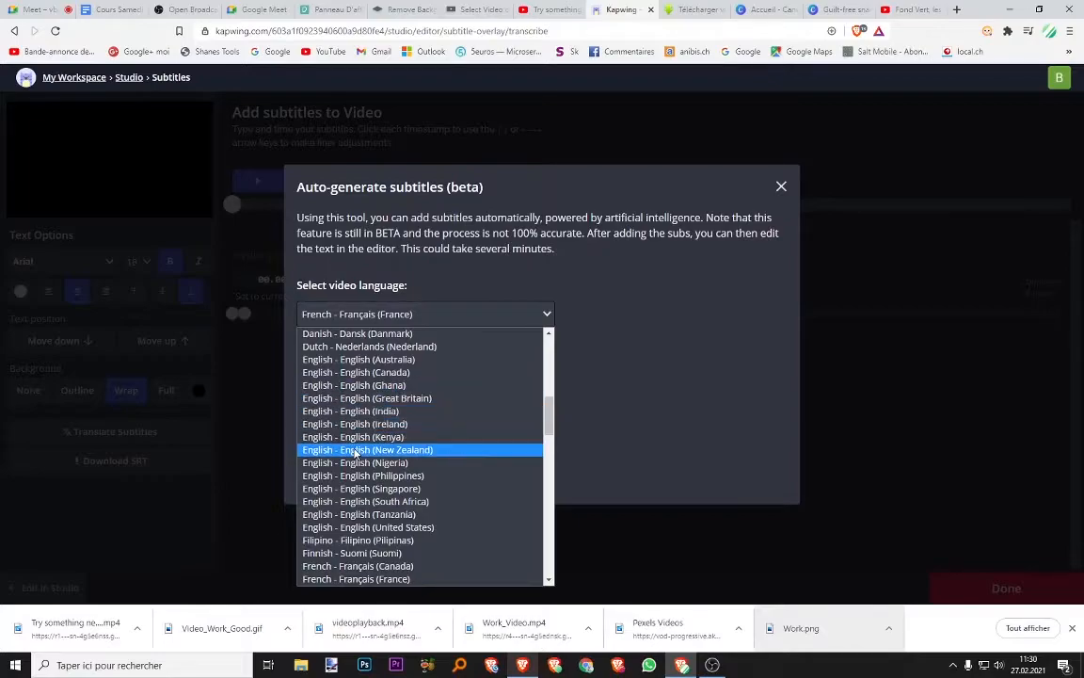
click(357, 527)
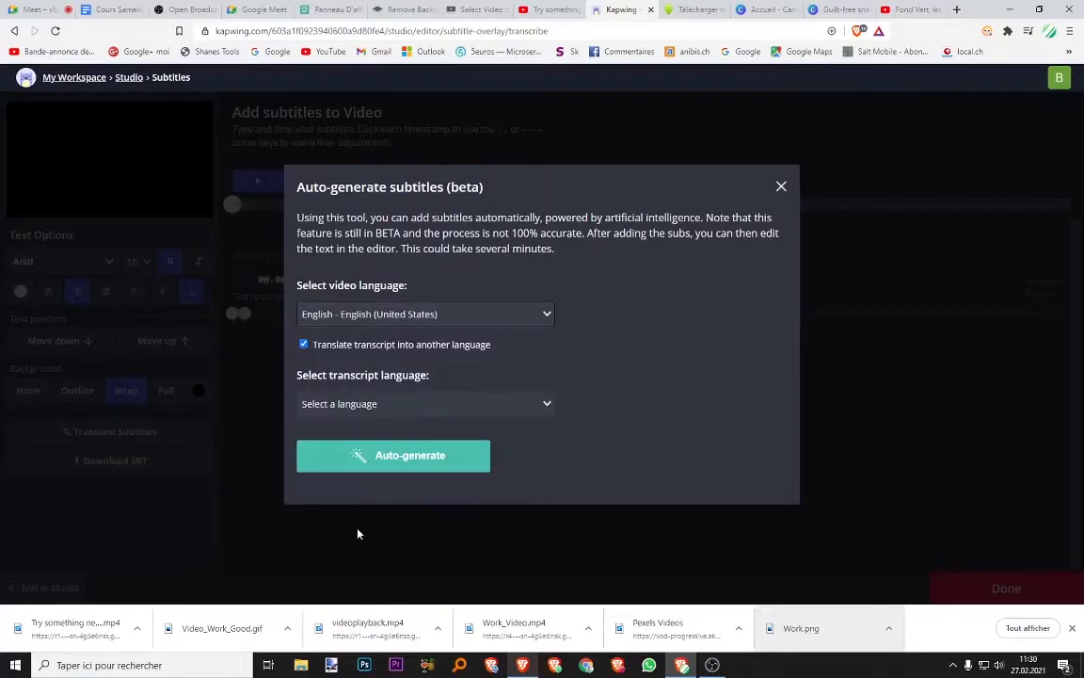
- Set the transcript language to French - Français and auto-generate the subtitles
click(353, 406)
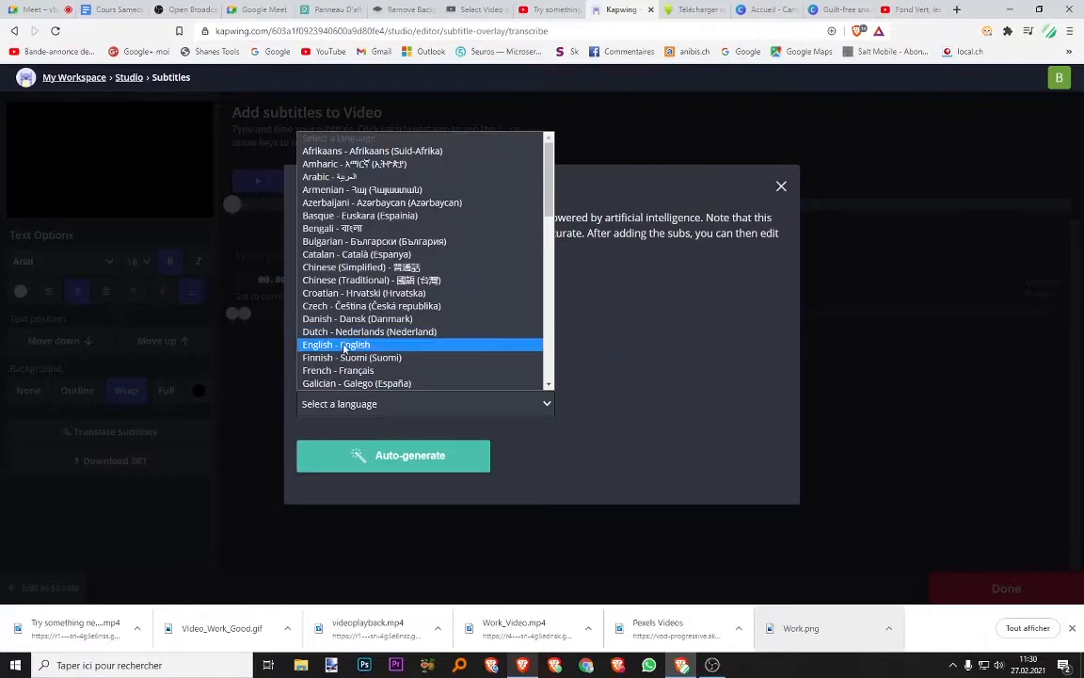
click(341, 371)
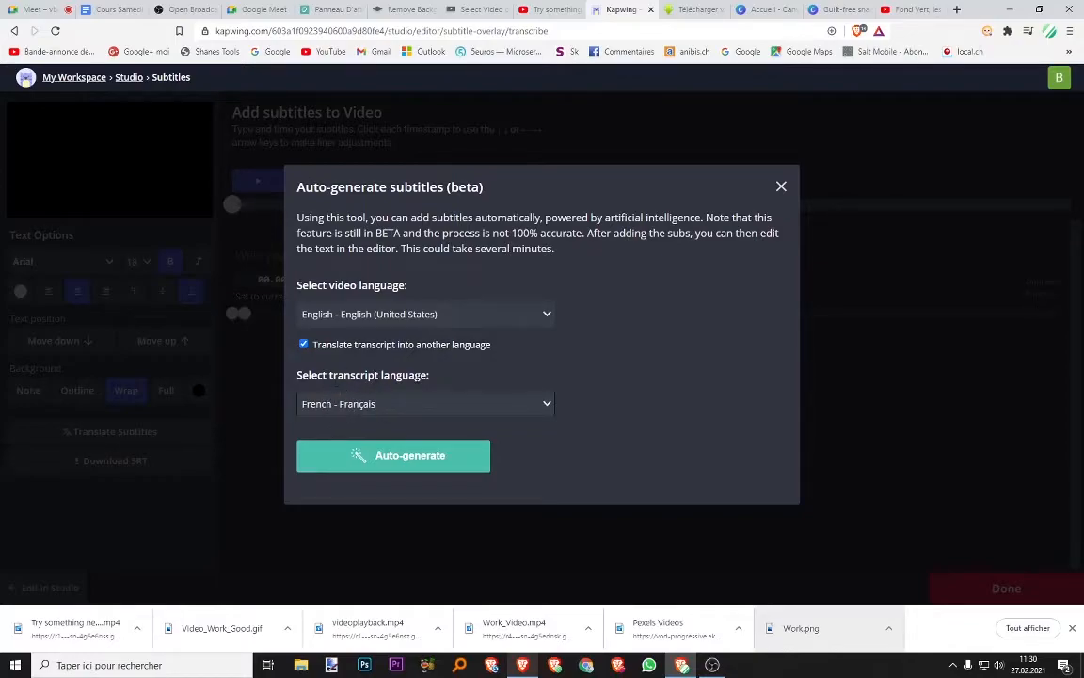
click(380, 457)
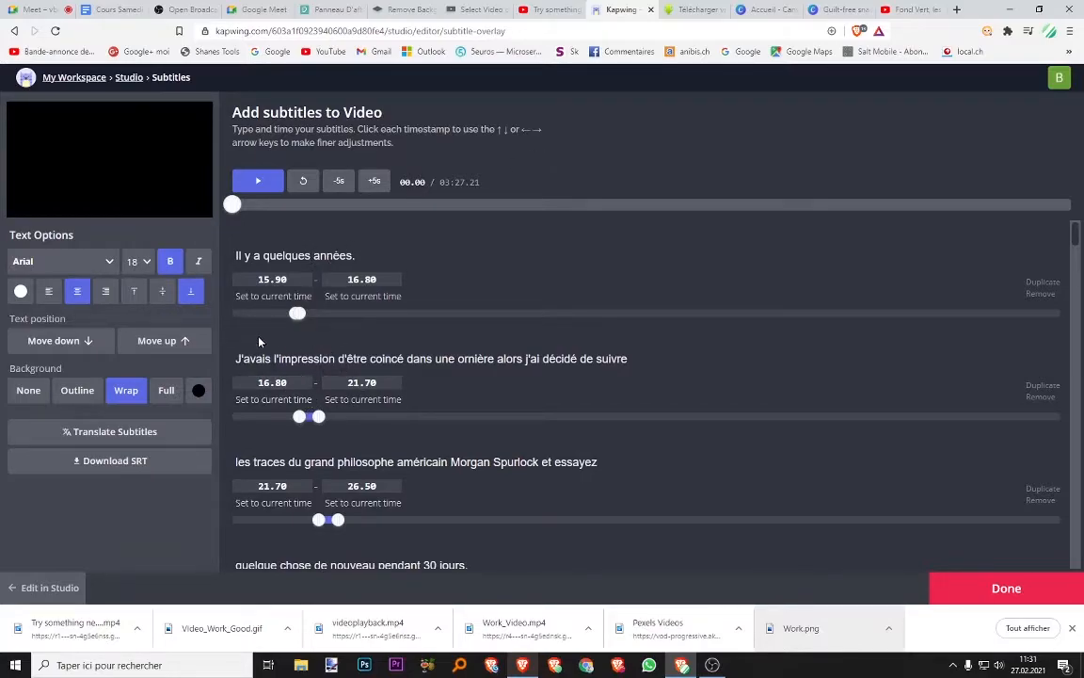
- Change the subtitle font to Montserrat and play the video up to the second subtitle to preview it
click(104, 265)
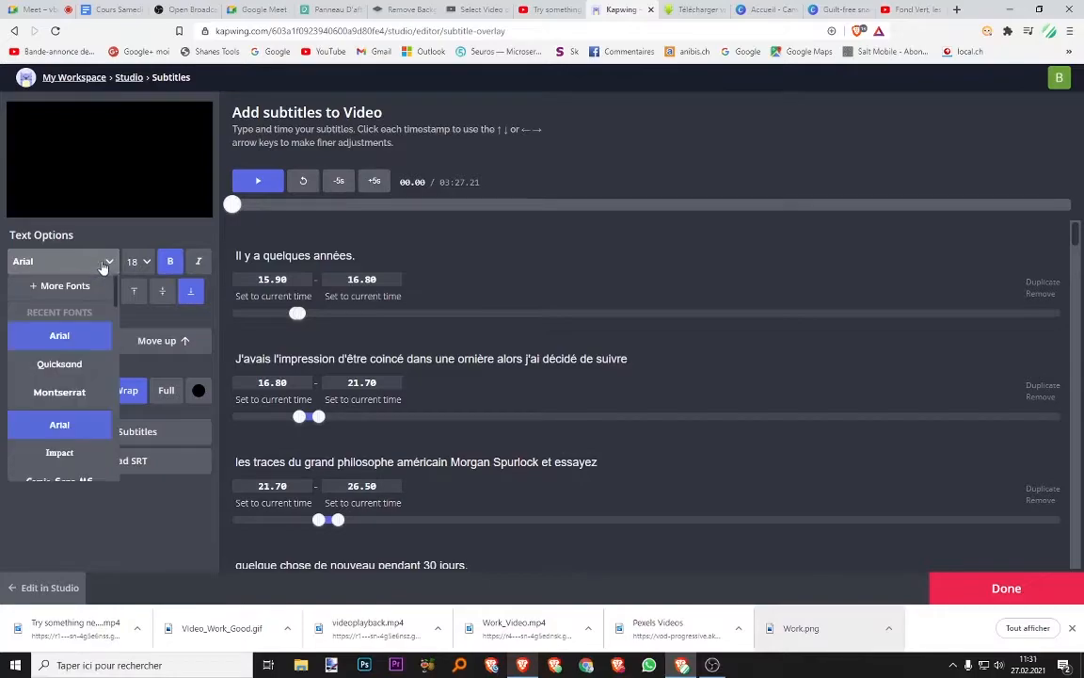
click(42, 392)
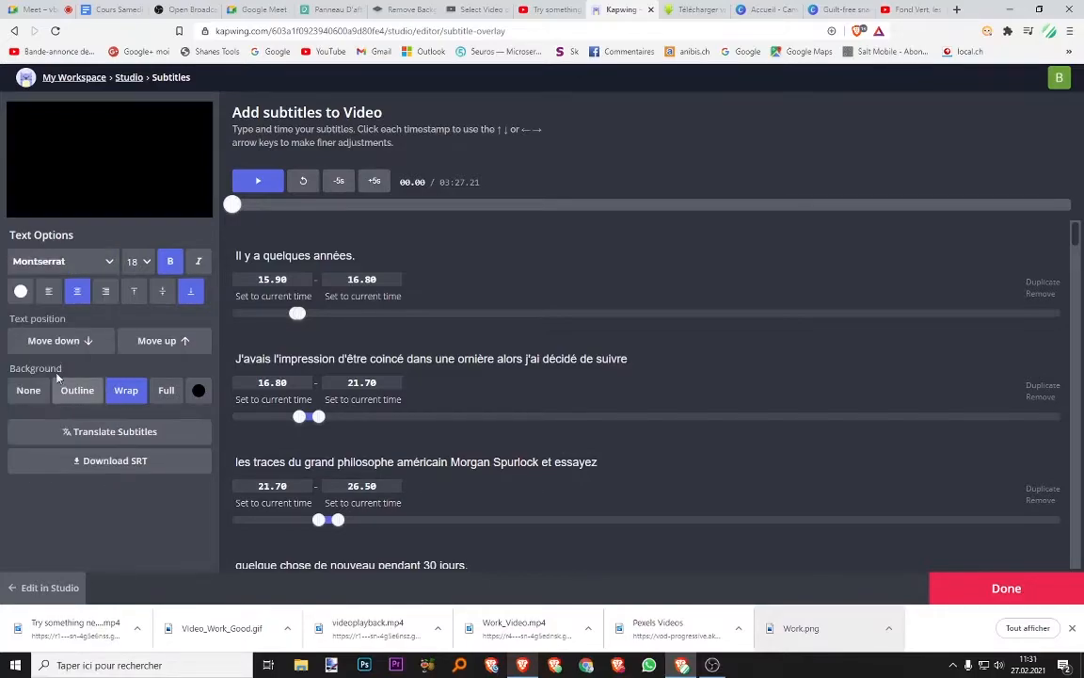
click(255, 183)
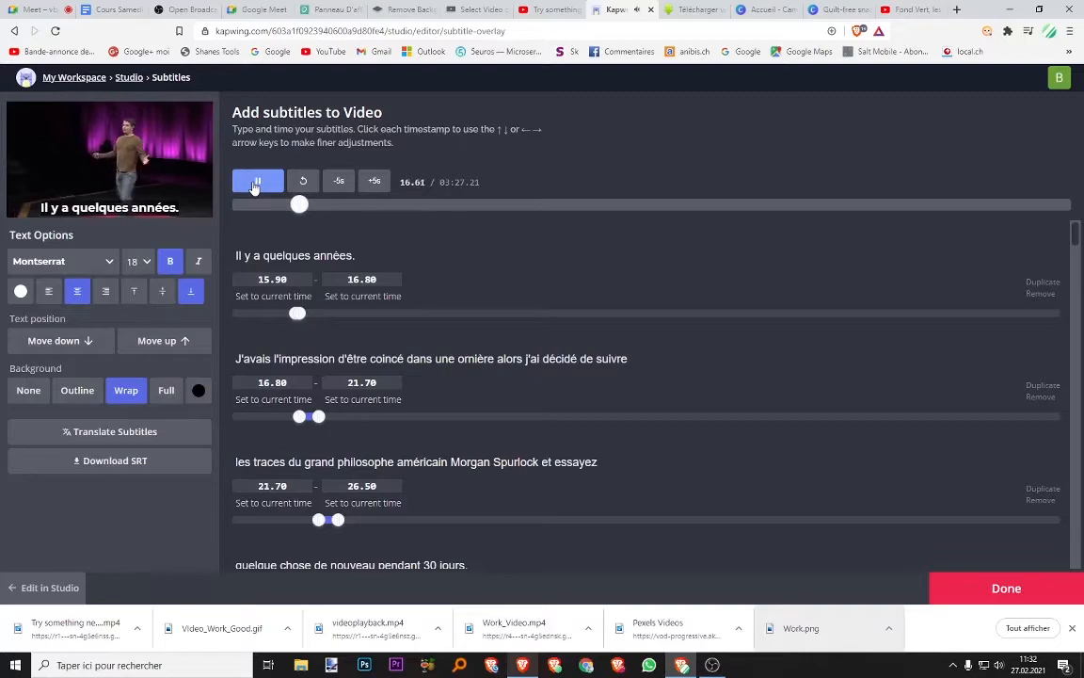
click(254, 184)
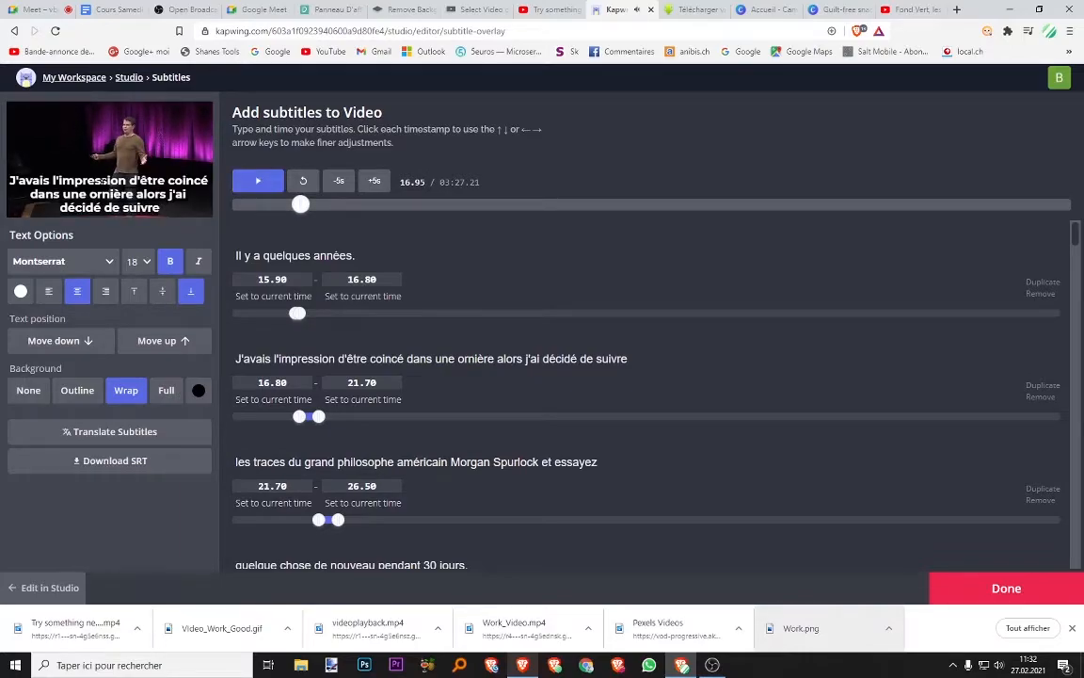
- Try red for the subtitle text color, and settle on bright blue
click(21, 289)
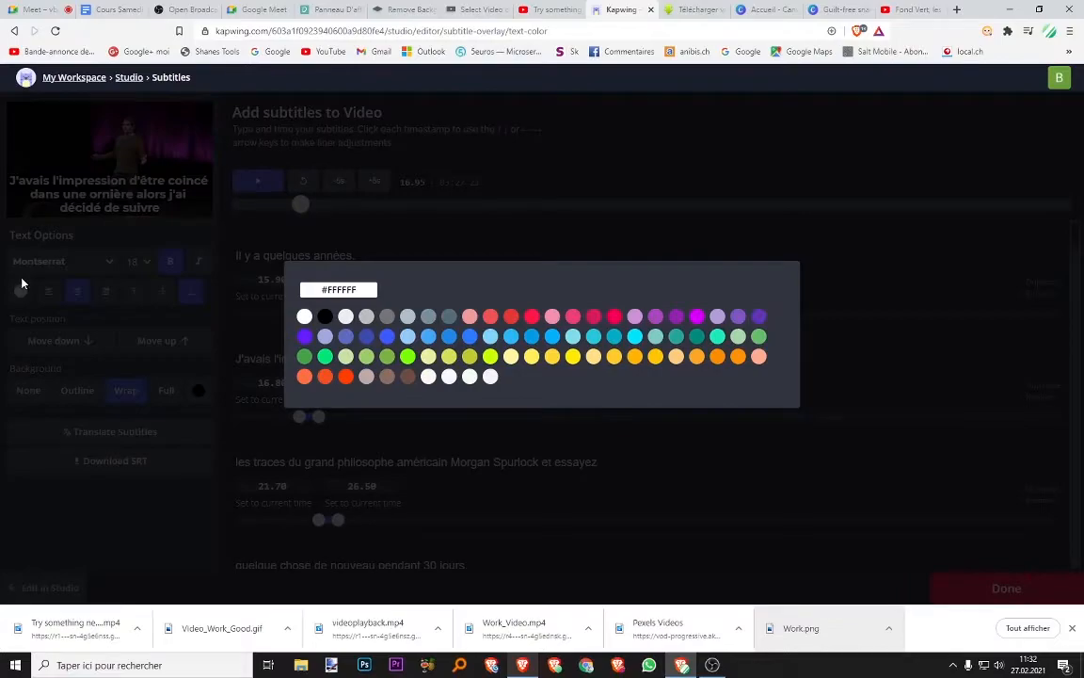
click(489, 317)
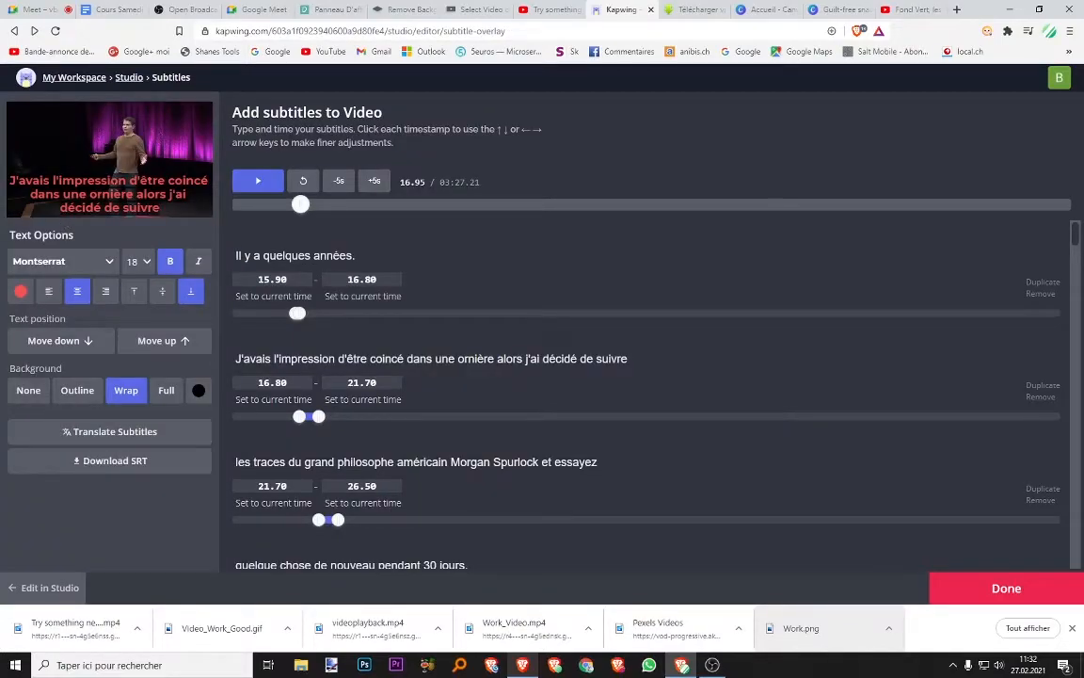
click(21, 289)
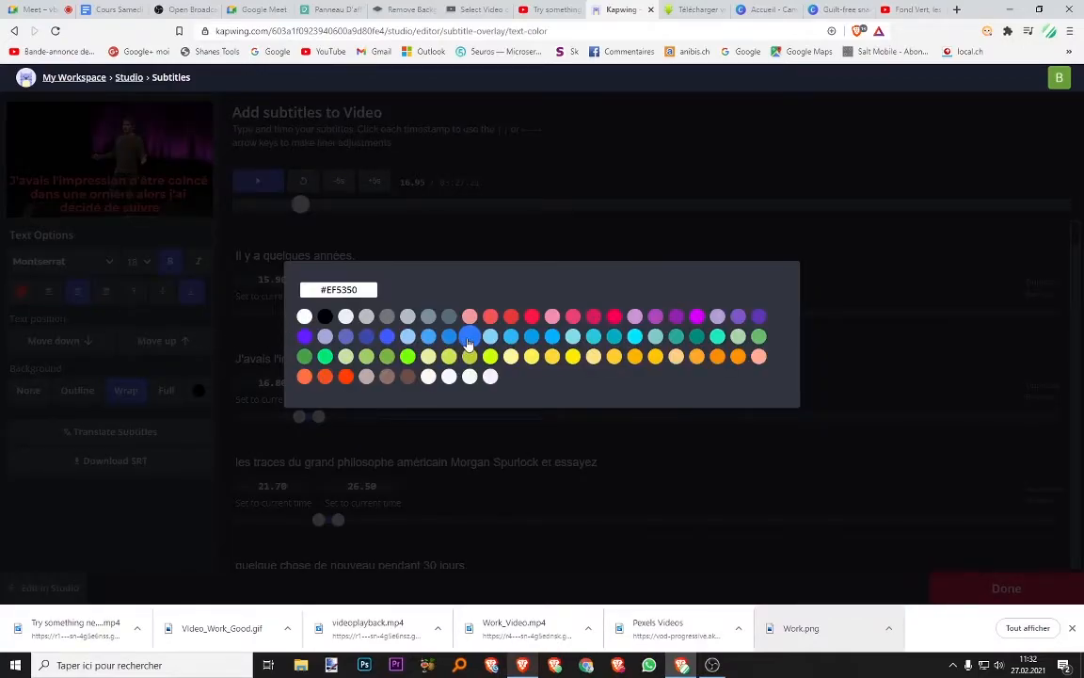
click(468, 340)
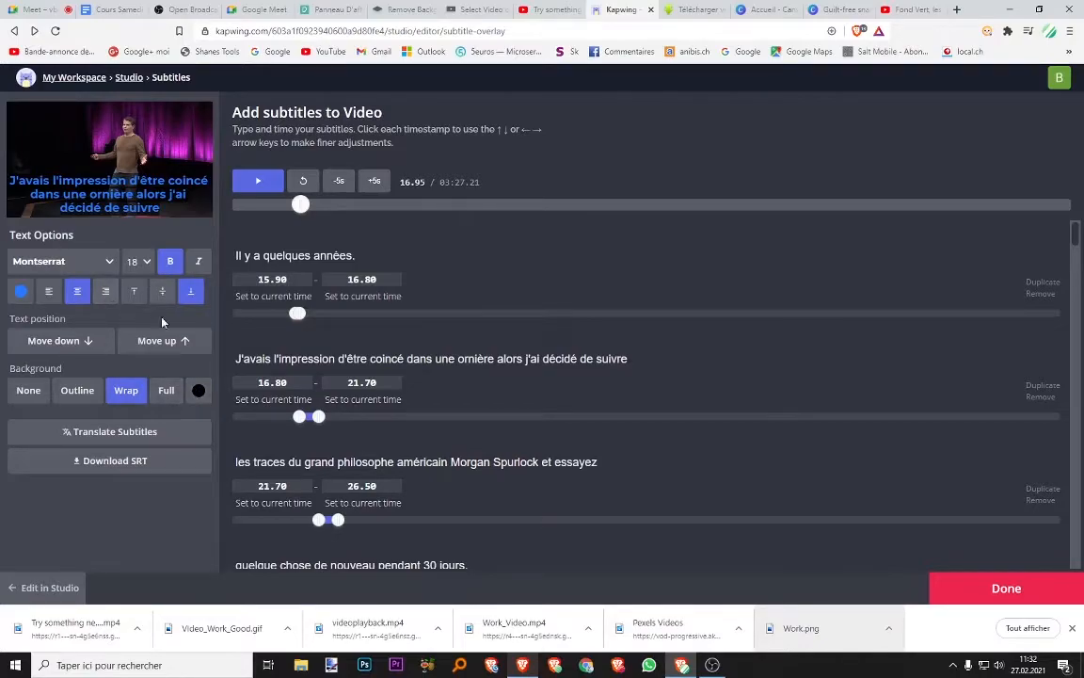
click(142, 265)
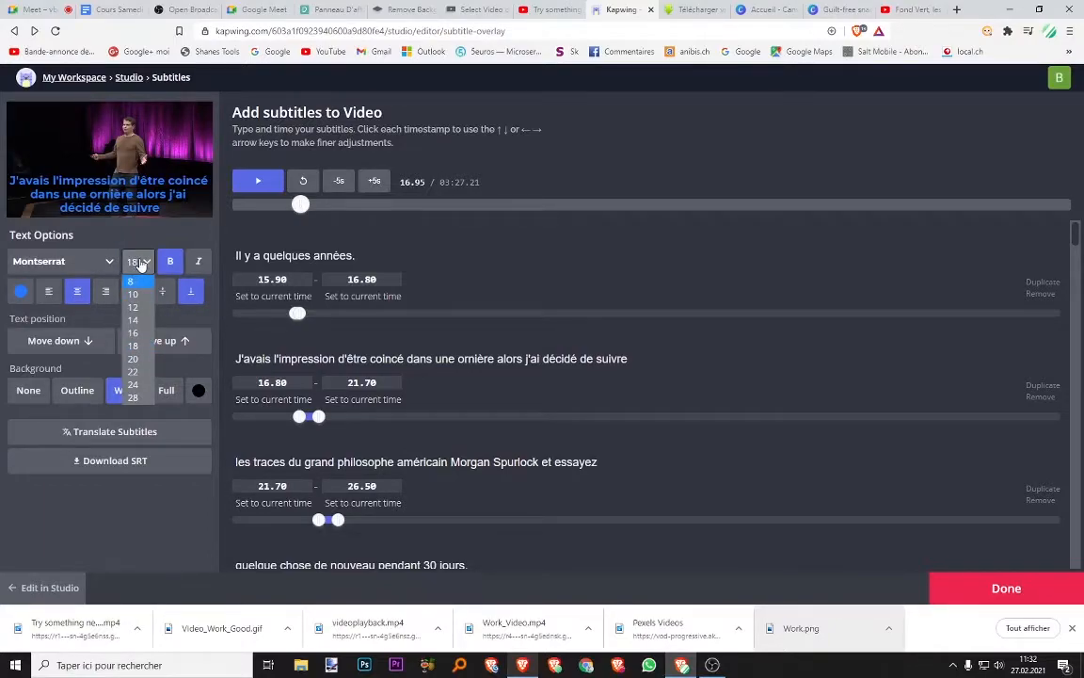
click(141, 264)
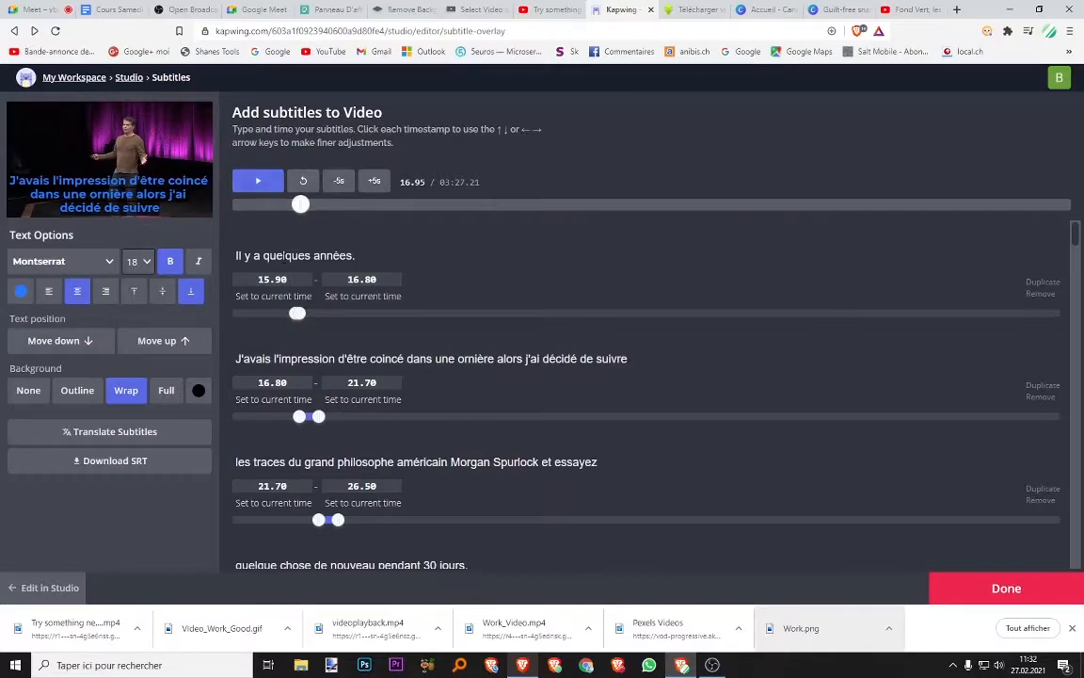
- Replace the word "coincé" with "bloqué" in the subtitle beginning "J'avais l'impression d'être"
click(351, 359)
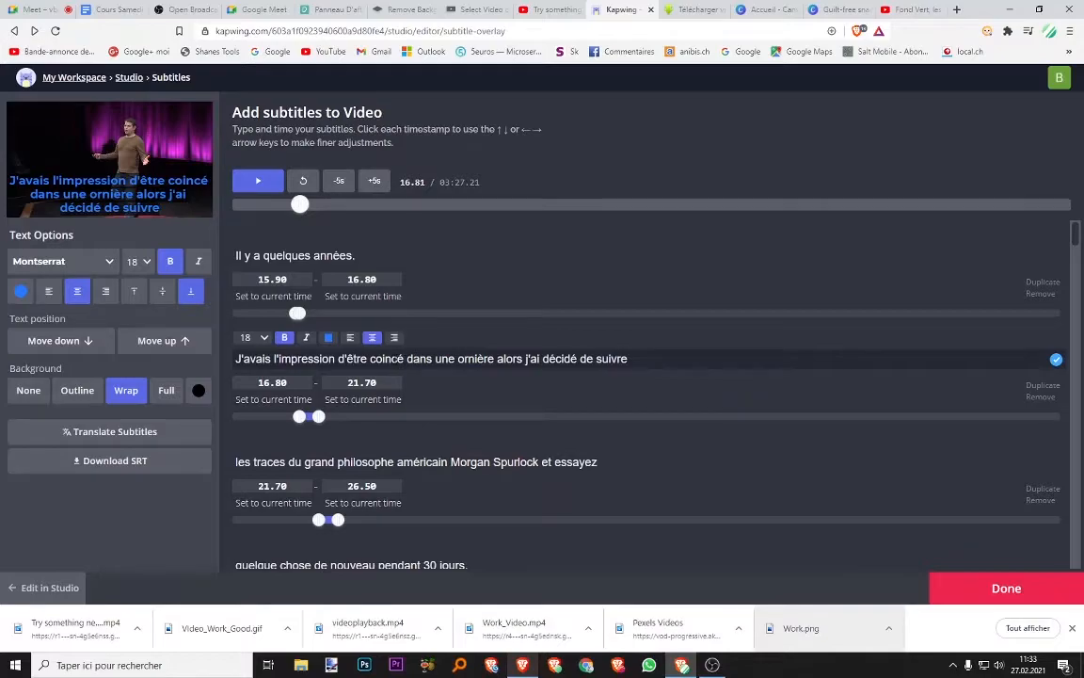
double_click(387, 358)
text(bloqué)
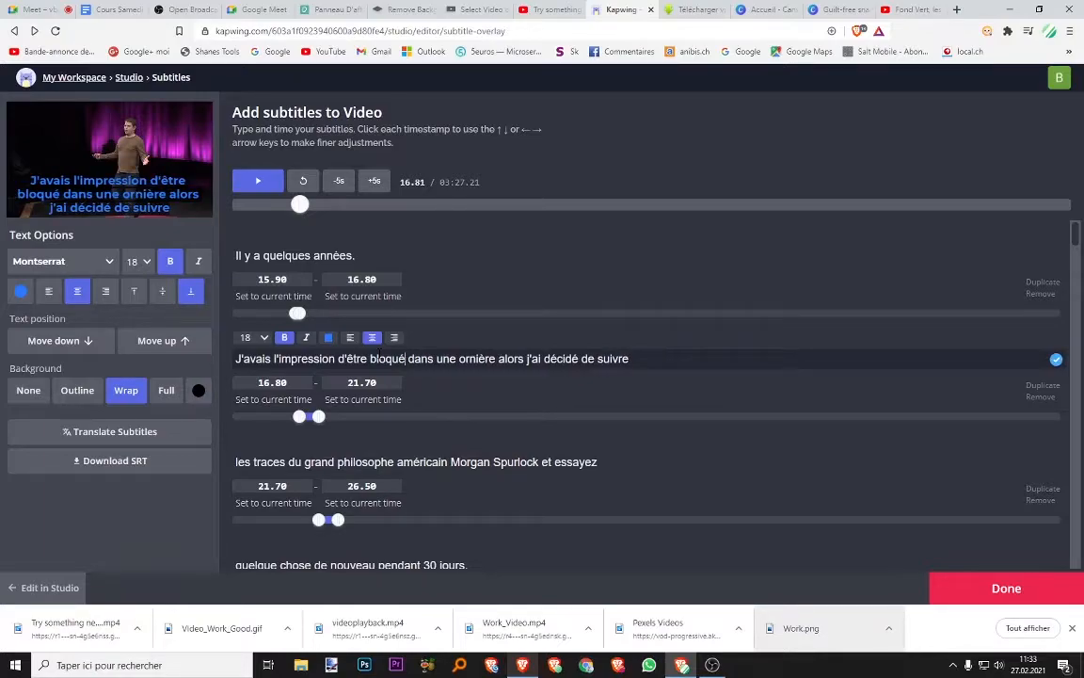
- Finish editing the subtitles after looking through the remaining lines, and export the video
scroll(684, 328, down, 7)
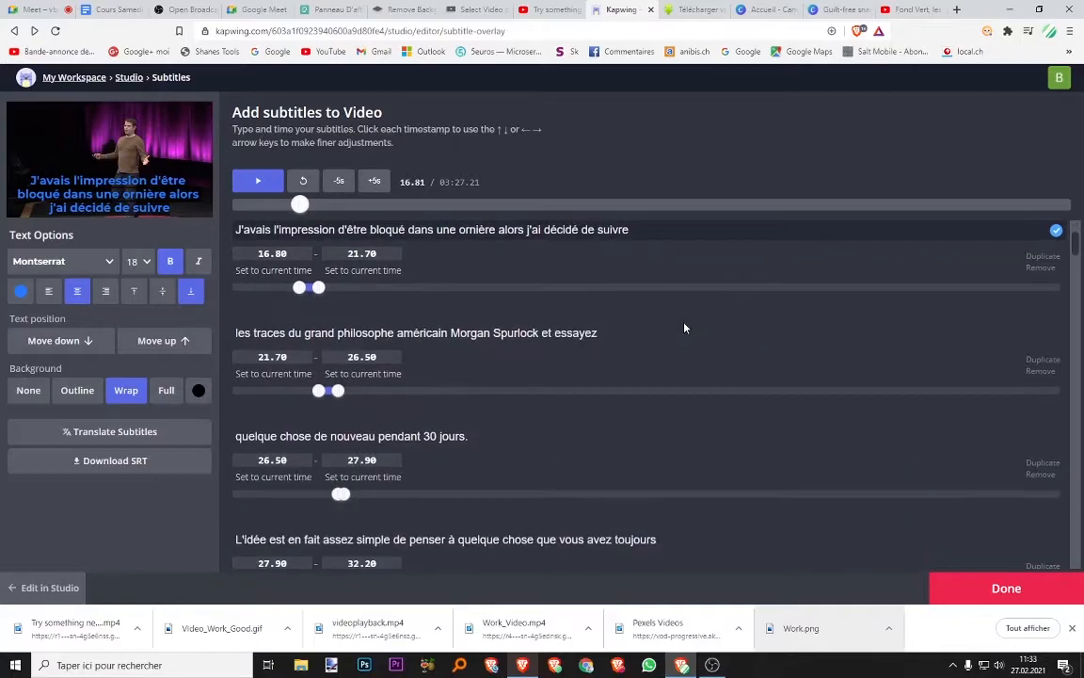
scroll(685, 328, down, 1)
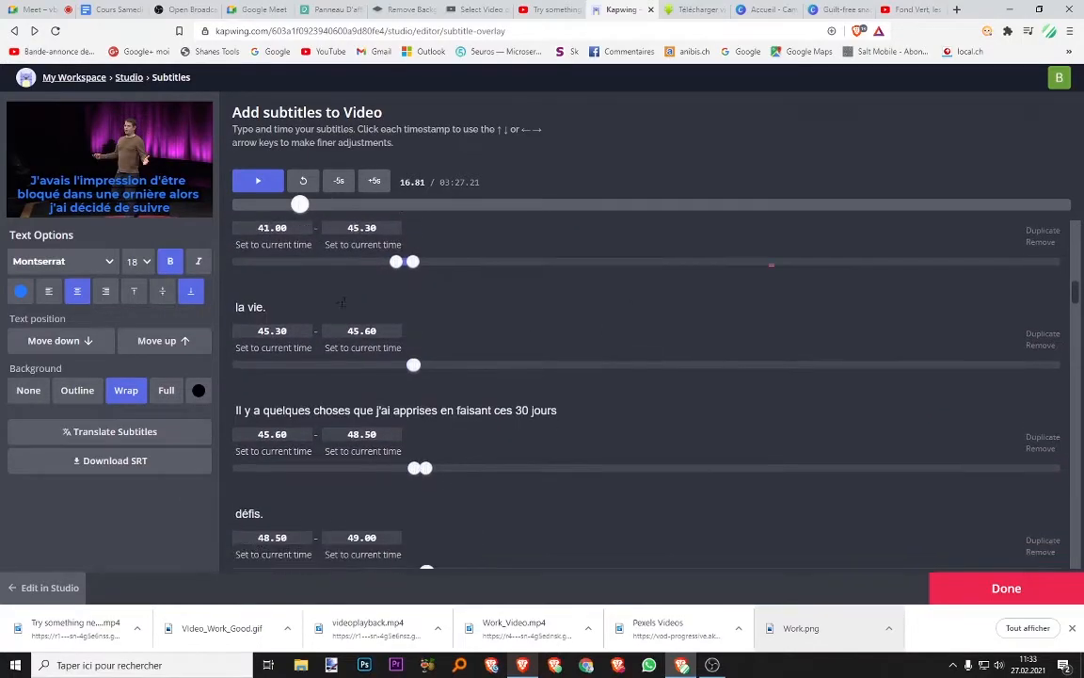
scroll(427, 370, down, 3)
scroll(376, 411, down, 1)
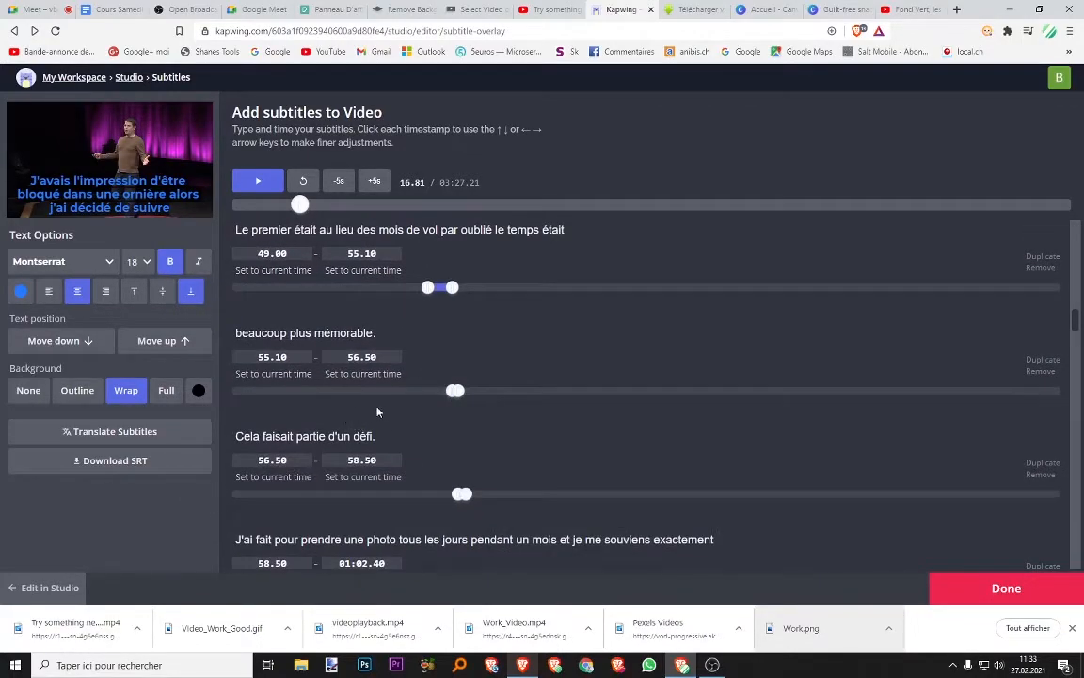
scroll(403, 448, down, 3)
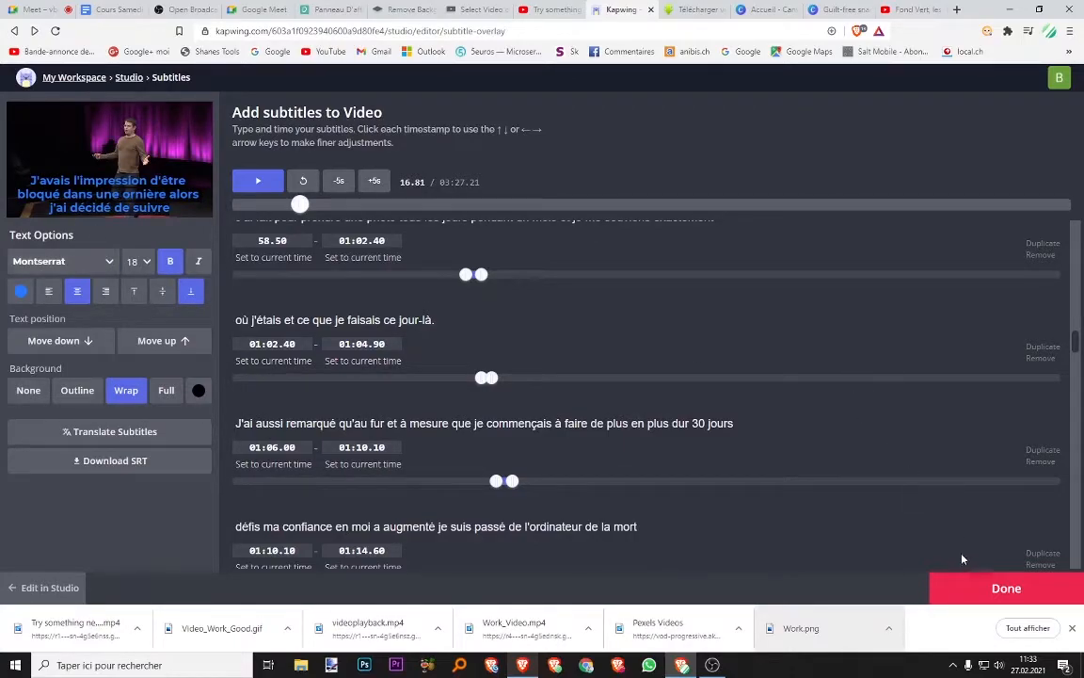
click(981, 588)
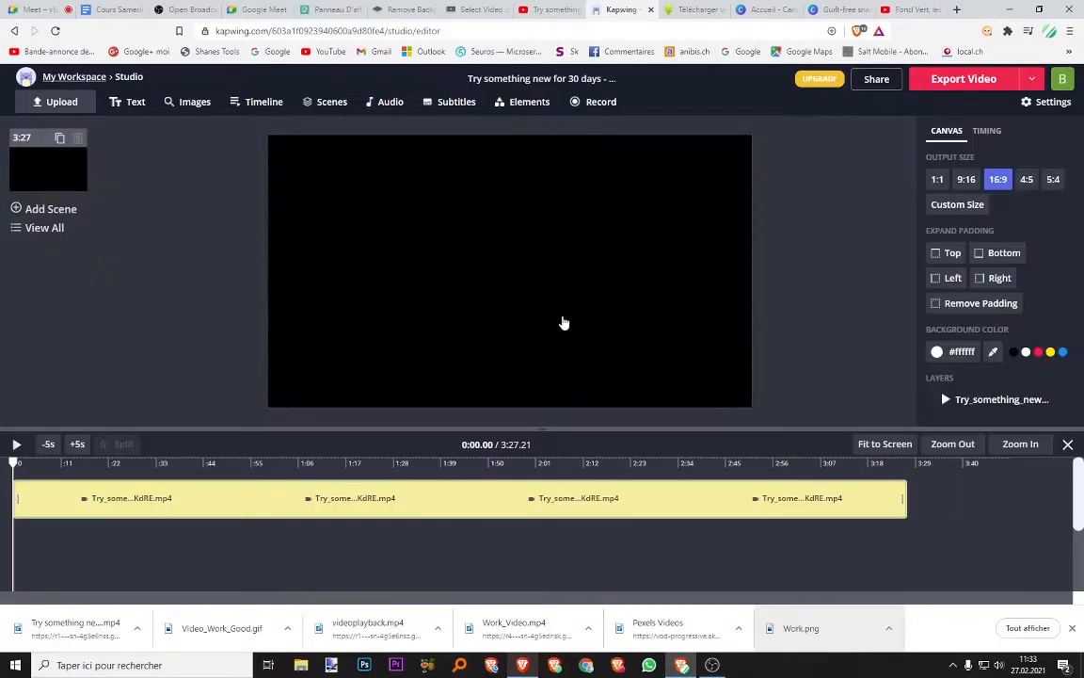
click(946, 79)
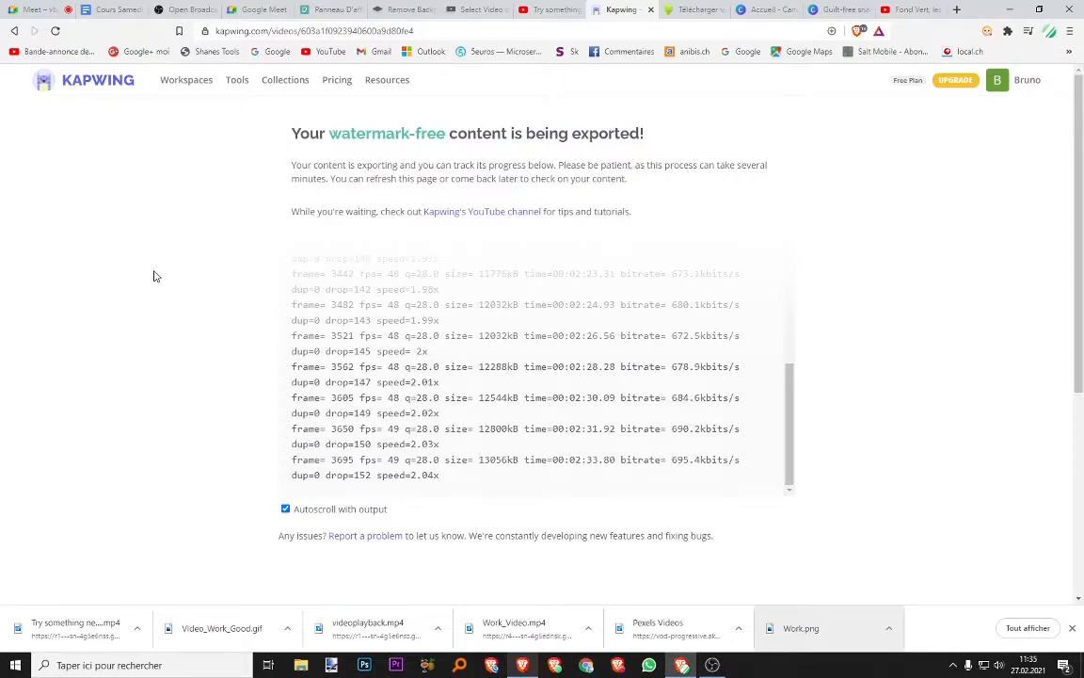
- Preview the exported Kapwing video by skipping ahead to a subtitled passage, and pause it
click(382, 11)
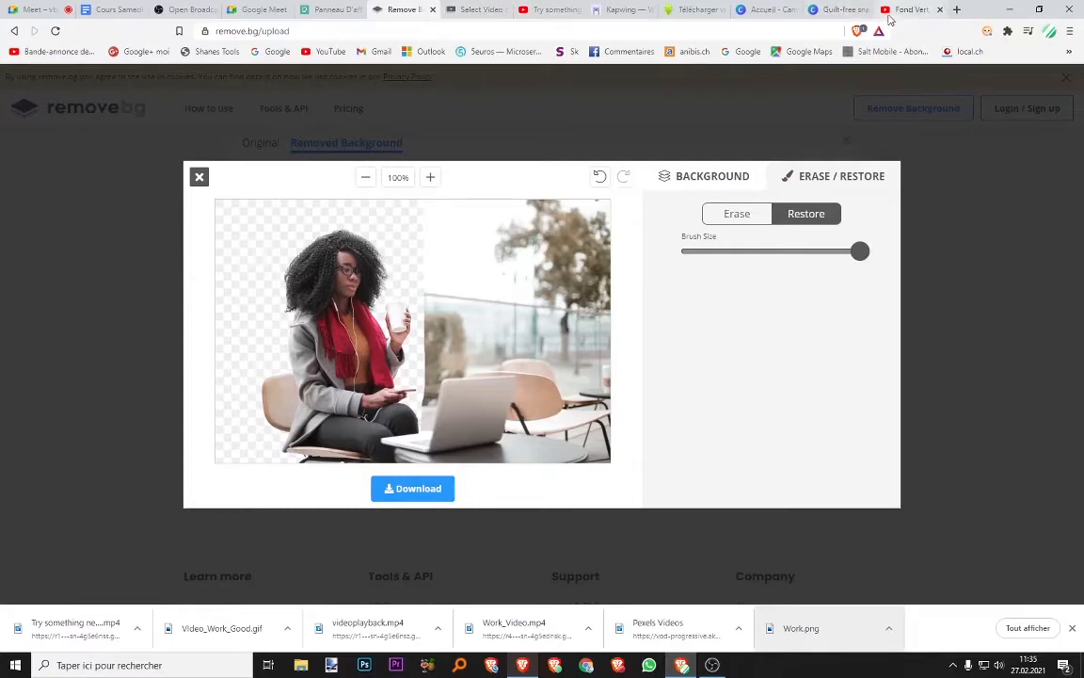
click(619, 10)
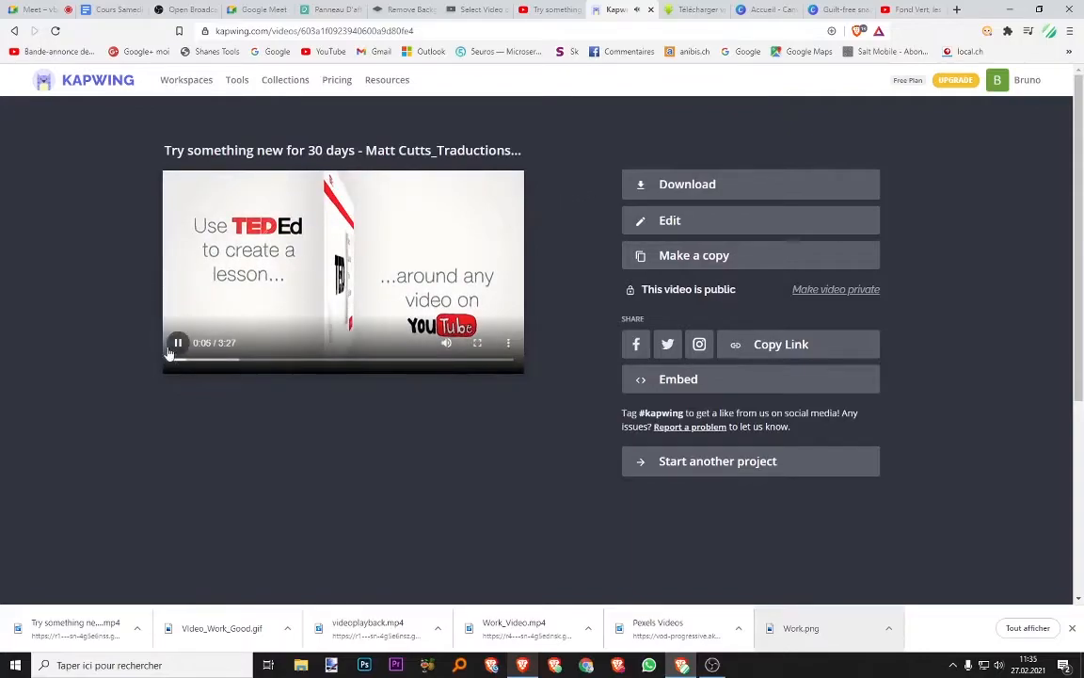
click(217, 361)
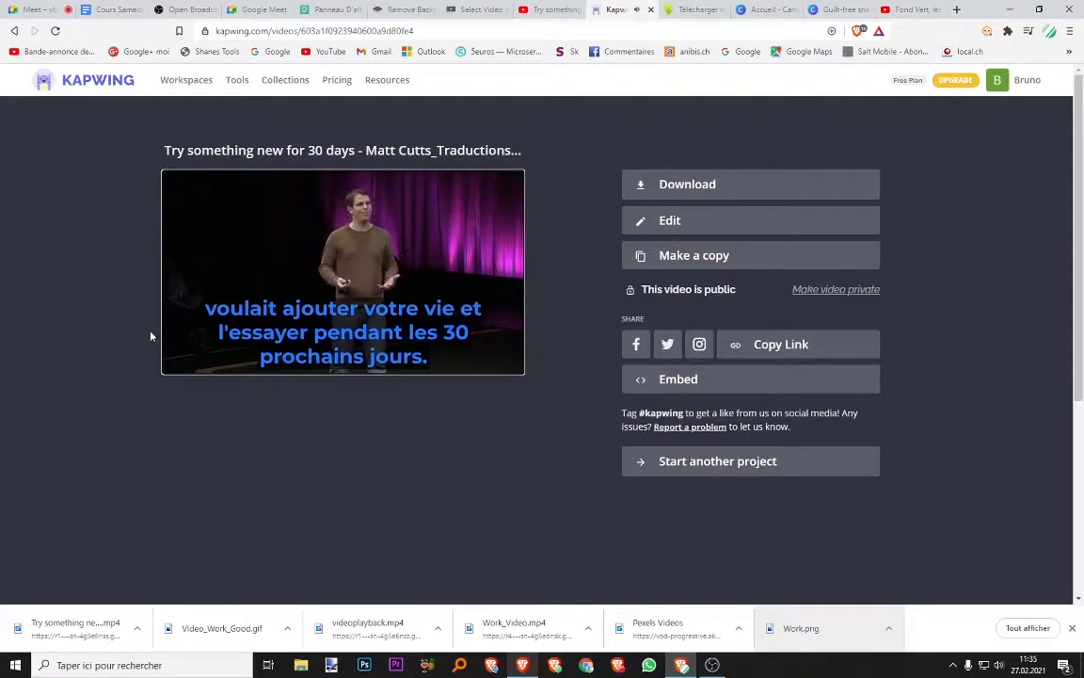
click(178, 346)
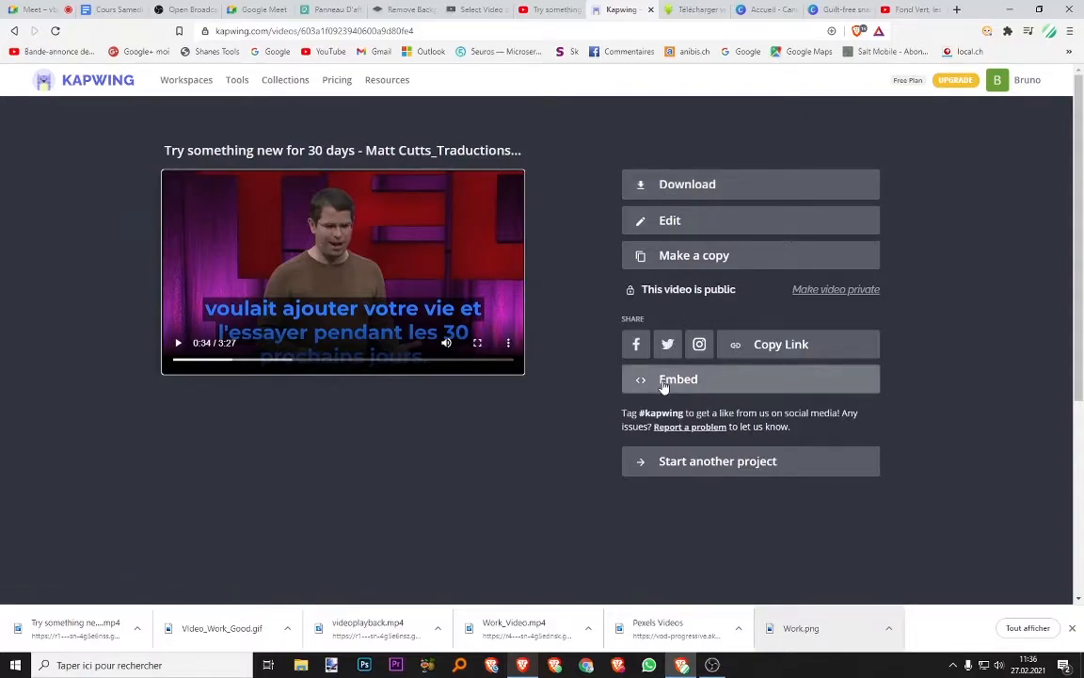
- Download the exported video and save it as Matt_Cutt_Les_FOrmations_Faciles_2021
click(670, 184)
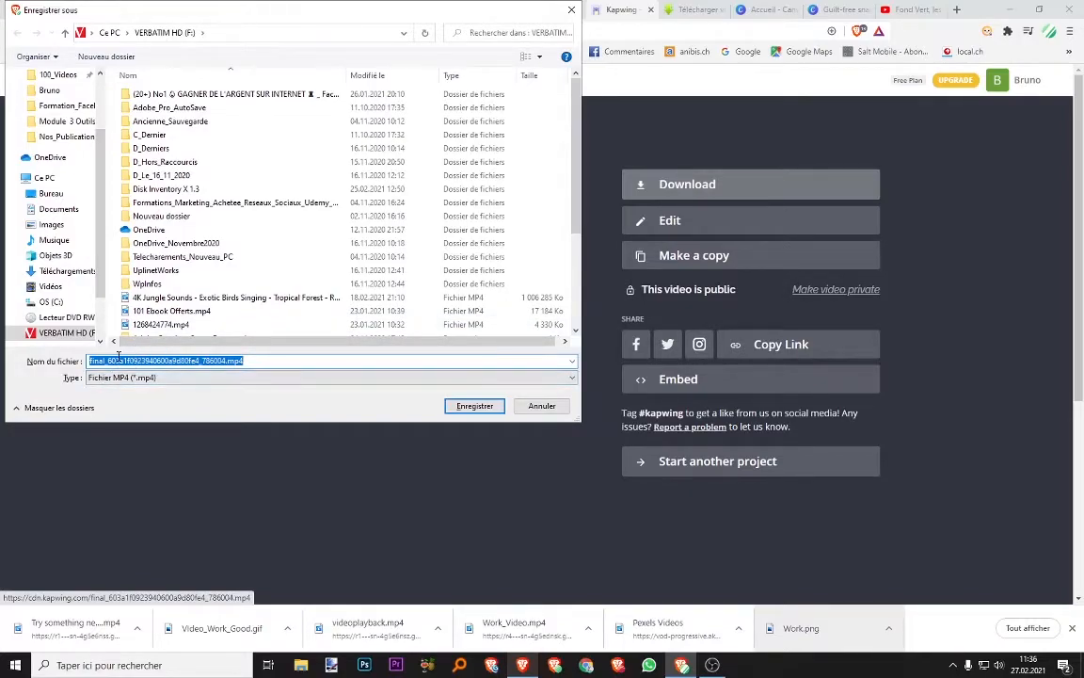
text(Matt)
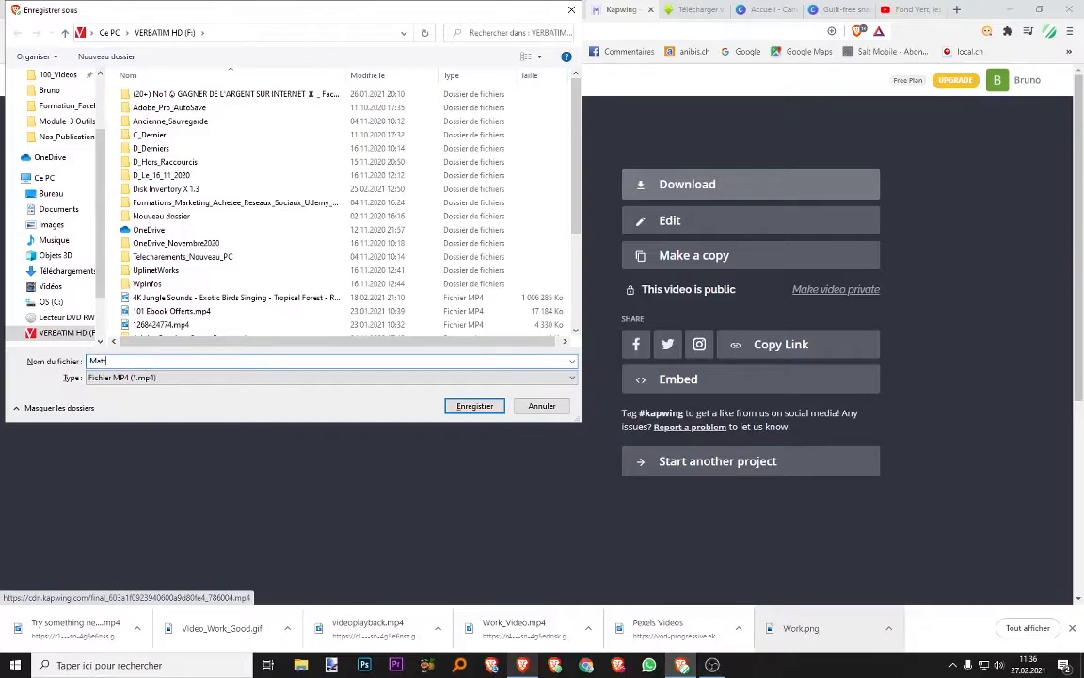
text(_Cutt_Les_FOrmations_faciles_2021)
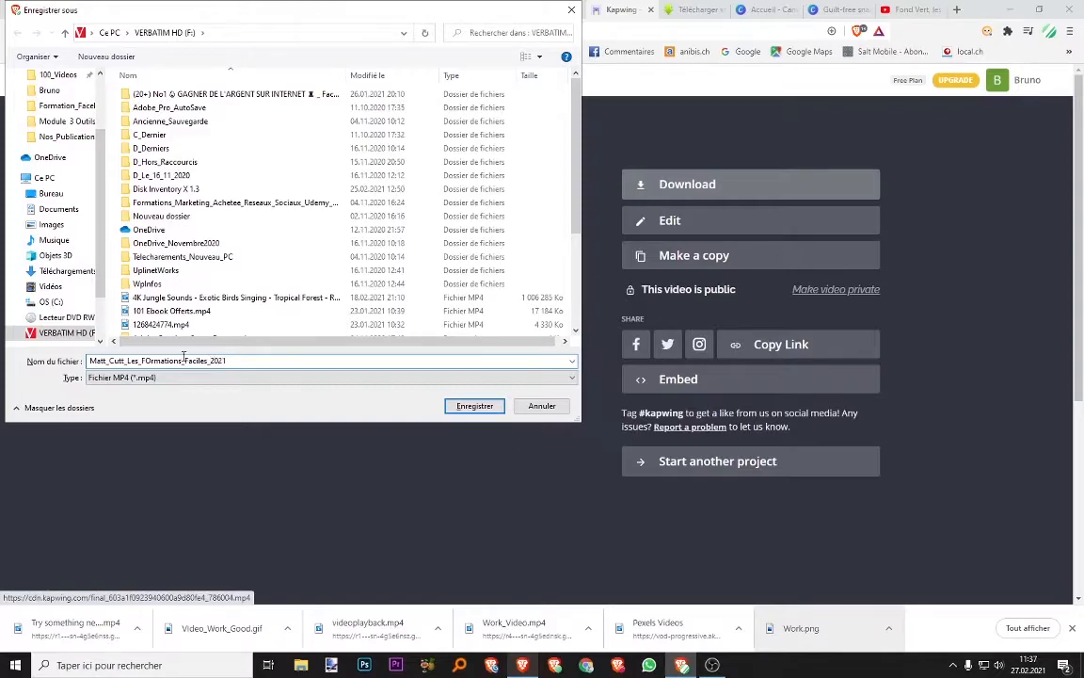
key(Return)
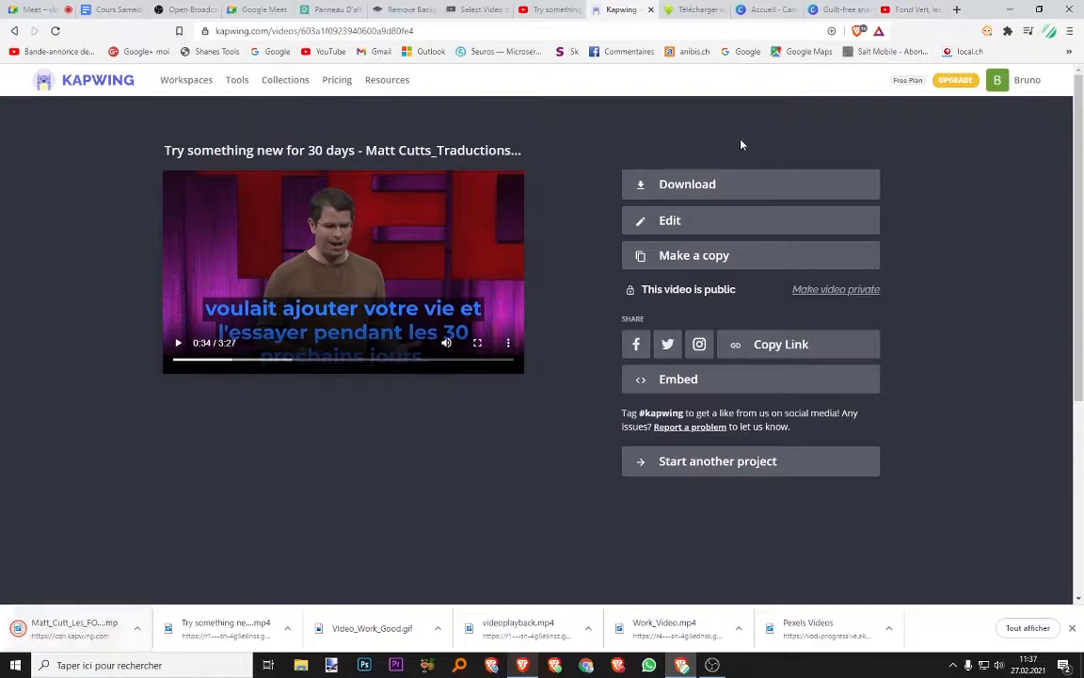
- Switch to the "Guilt-free snacking" design in Canva and import the downloaded Matt_Cutt video into its uploads
click(833, 11)
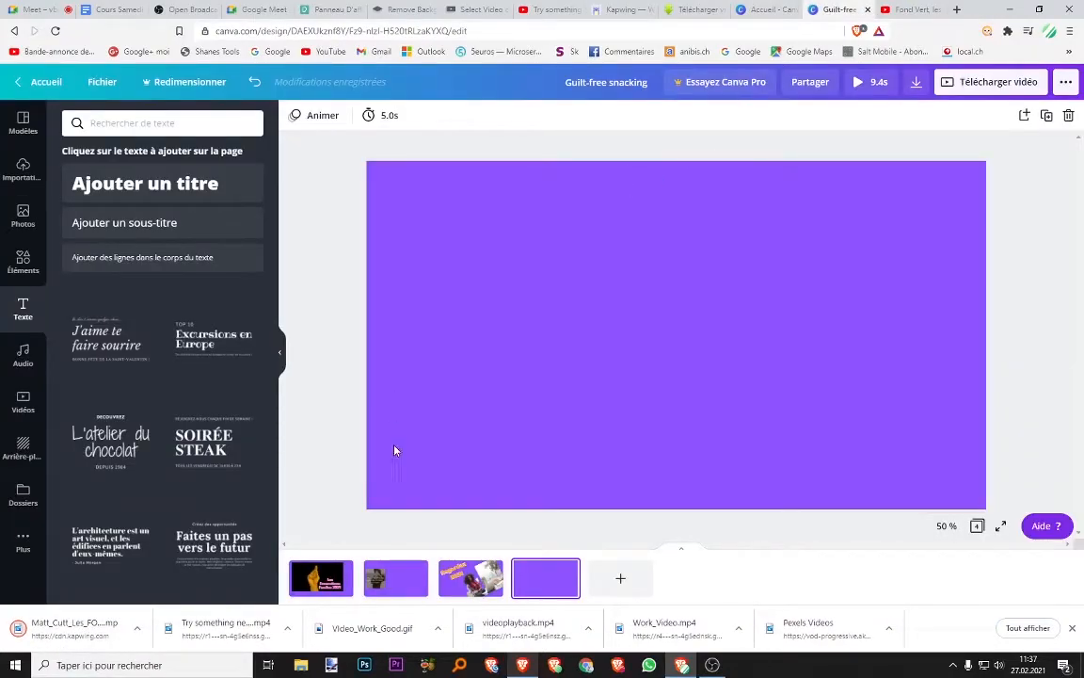
drag(75, 612, 372, 298)
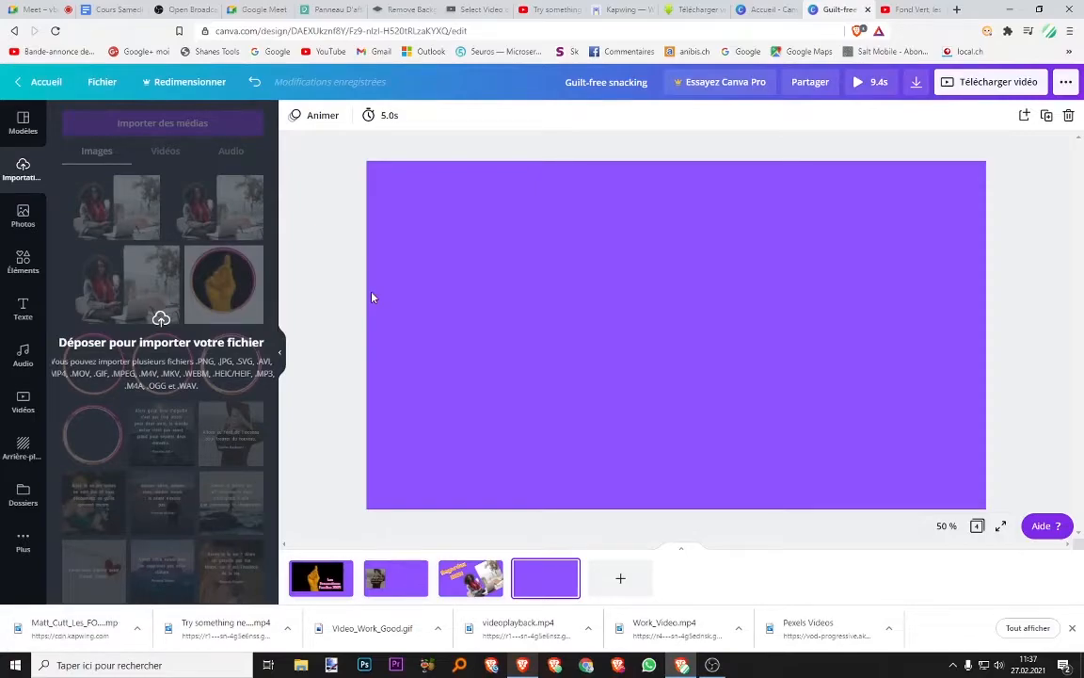
drag(372, 297, 425, 523)
drag(424, 523, 424, 523)
drag(20, 600, 89, 395)
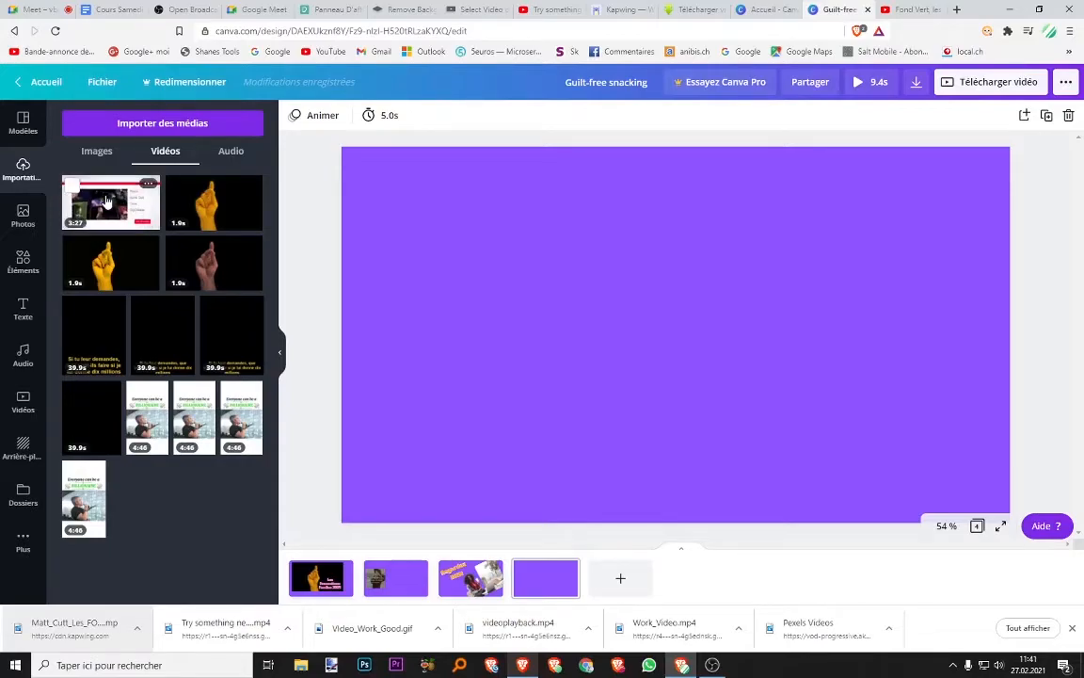
- Add the uploaded 3:27 video to the blank fourth page and pause its playback
click(132, 205)
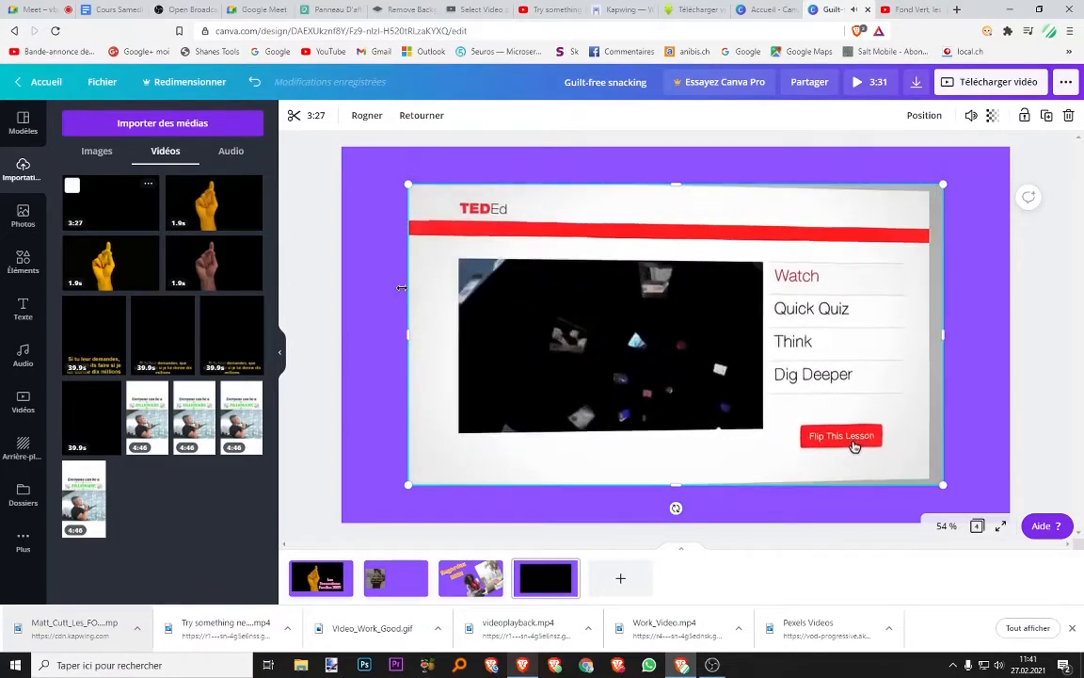
mouse_move(455, 275)
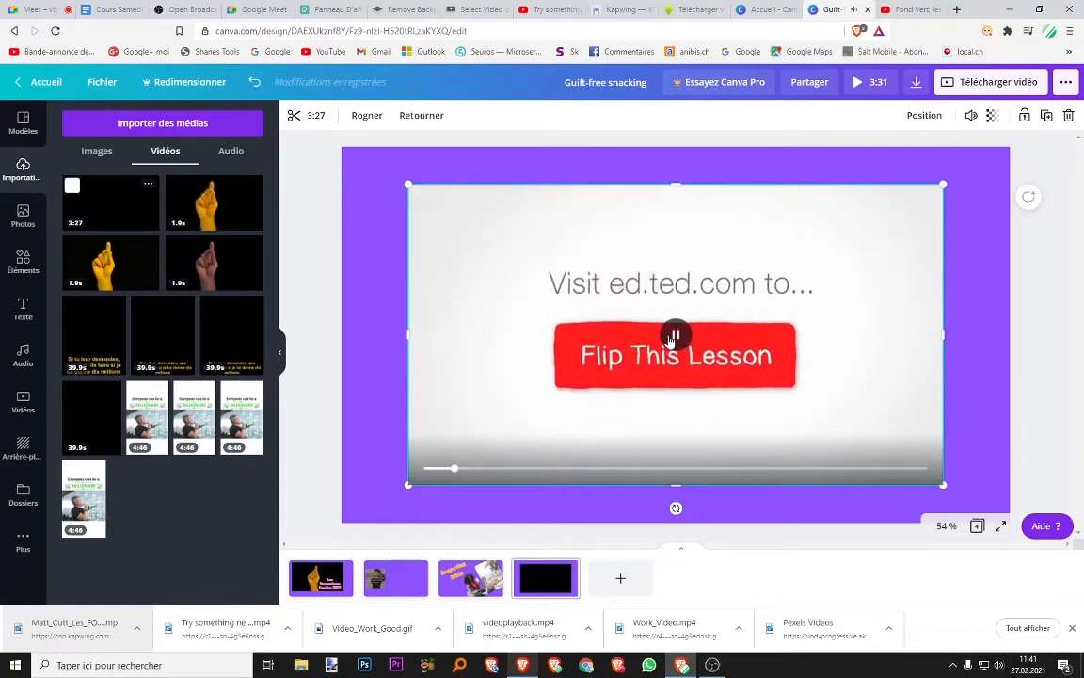
click(672, 341)
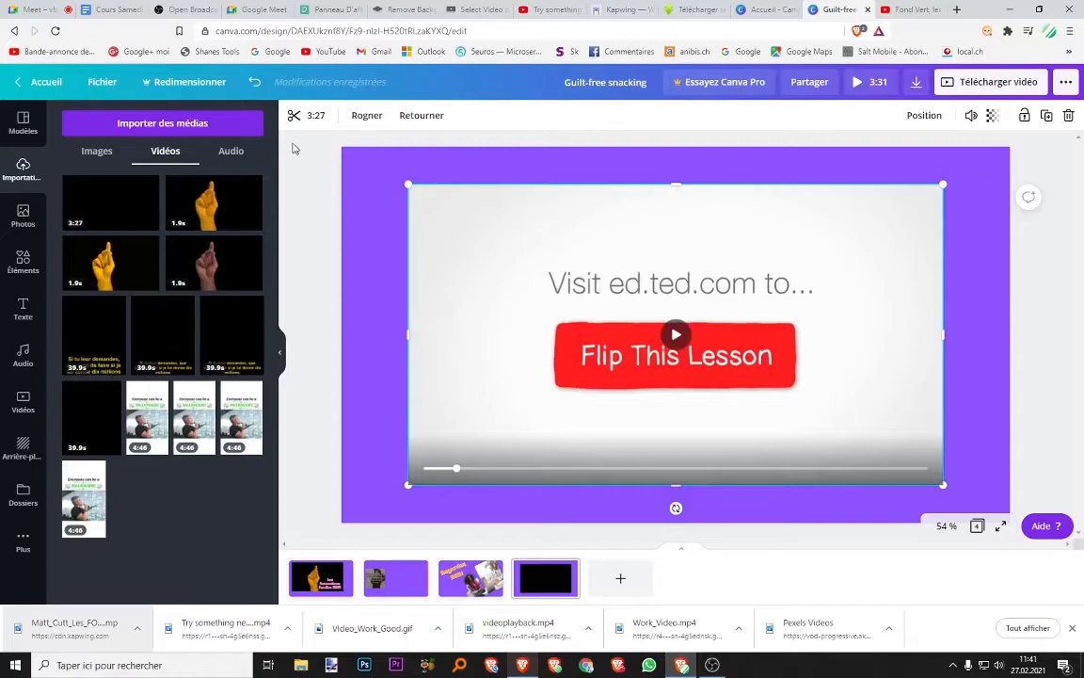
- Trim the fourth page's video at its start to leave 3:10, and at its end to leave 1:21
click(316, 118)
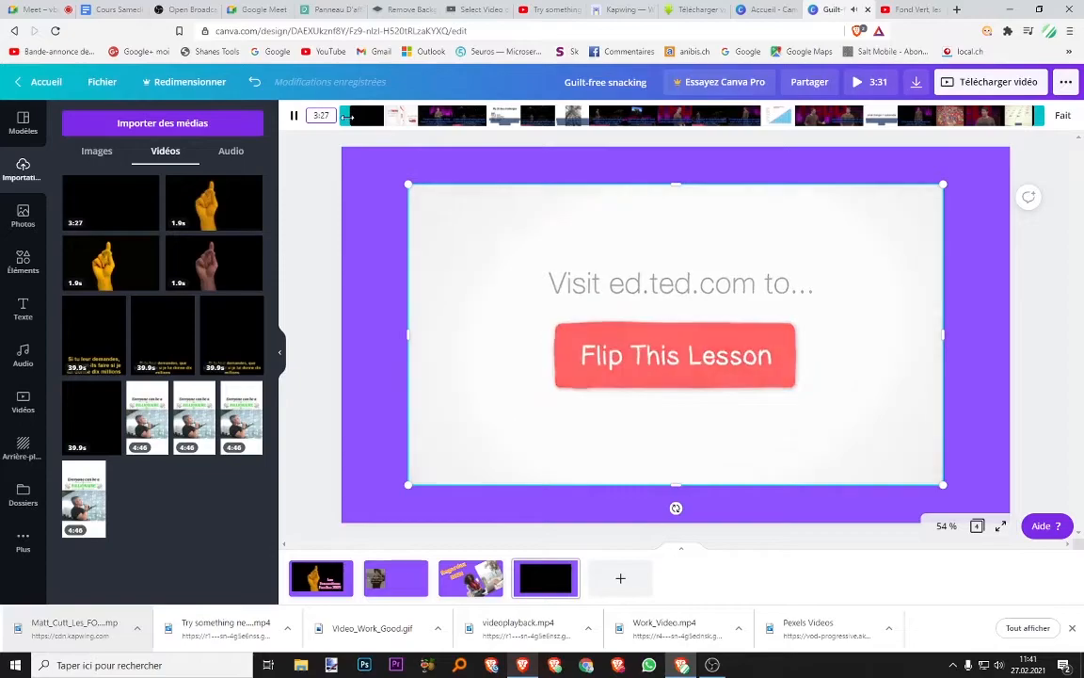
drag(345, 115, 399, 115)
click(293, 115)
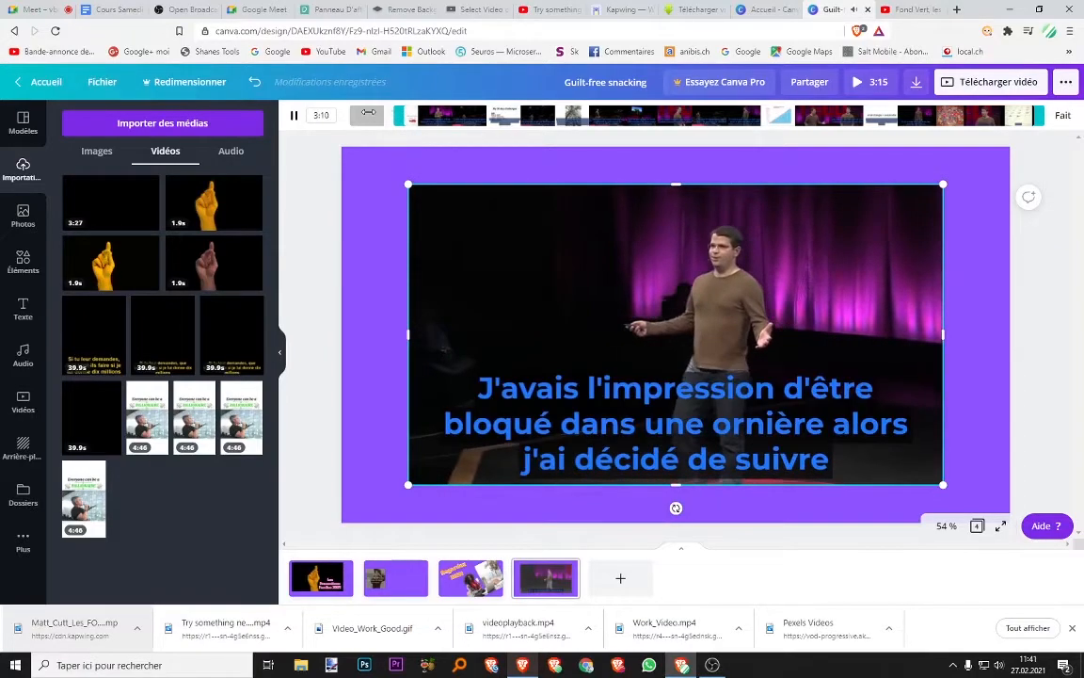
click(293, 115)
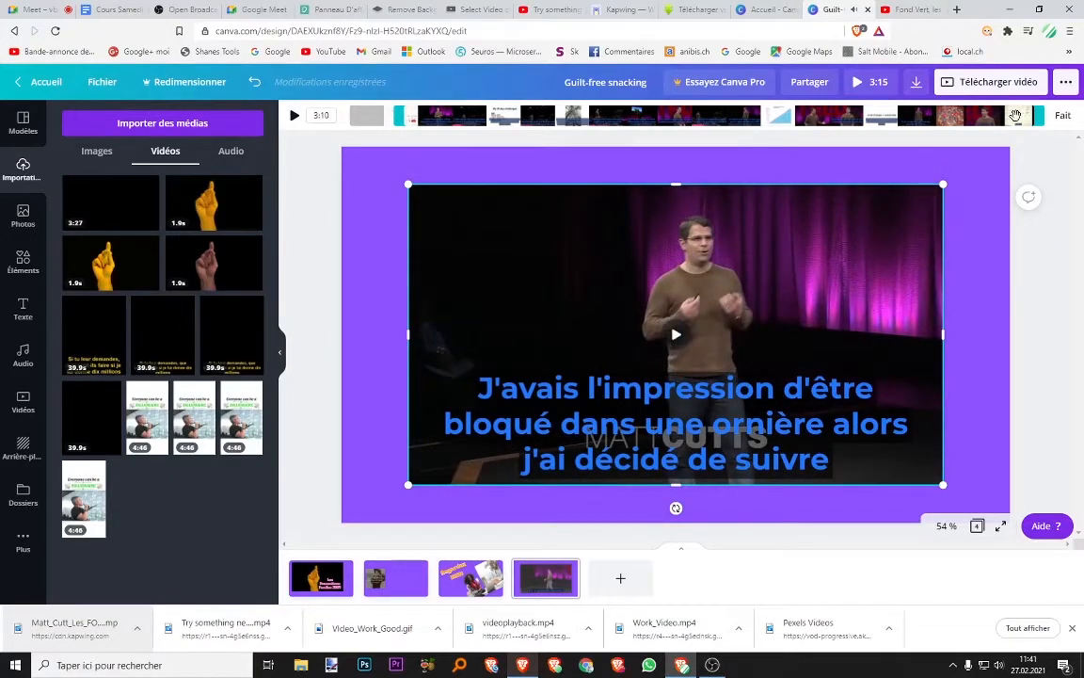
drag(1040, 115, 679, 122)
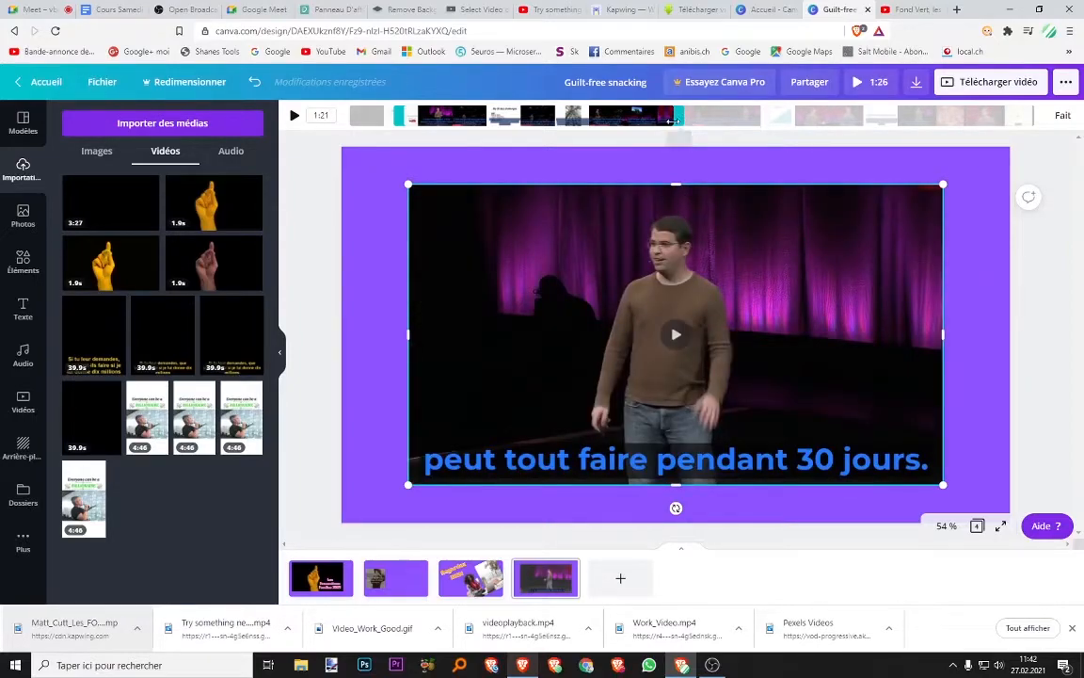
click(1063, 117)
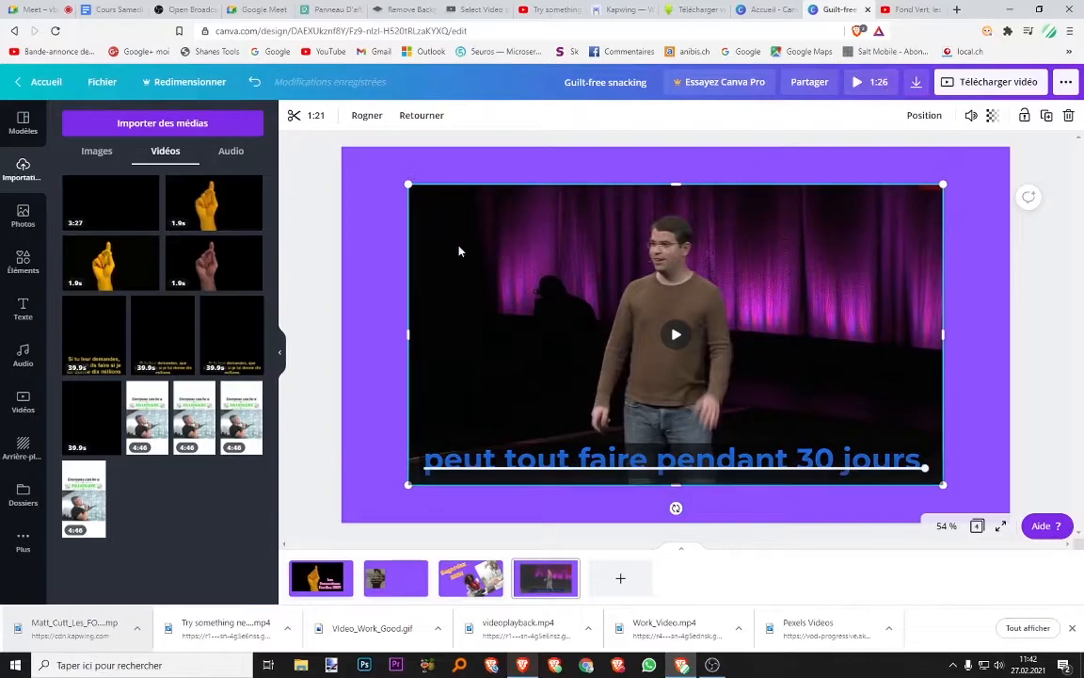
- Add a title to the third page reading "MATT CUTT VOUS EXPLIQUE", with a line break after "CUTT"
click(464, 583)
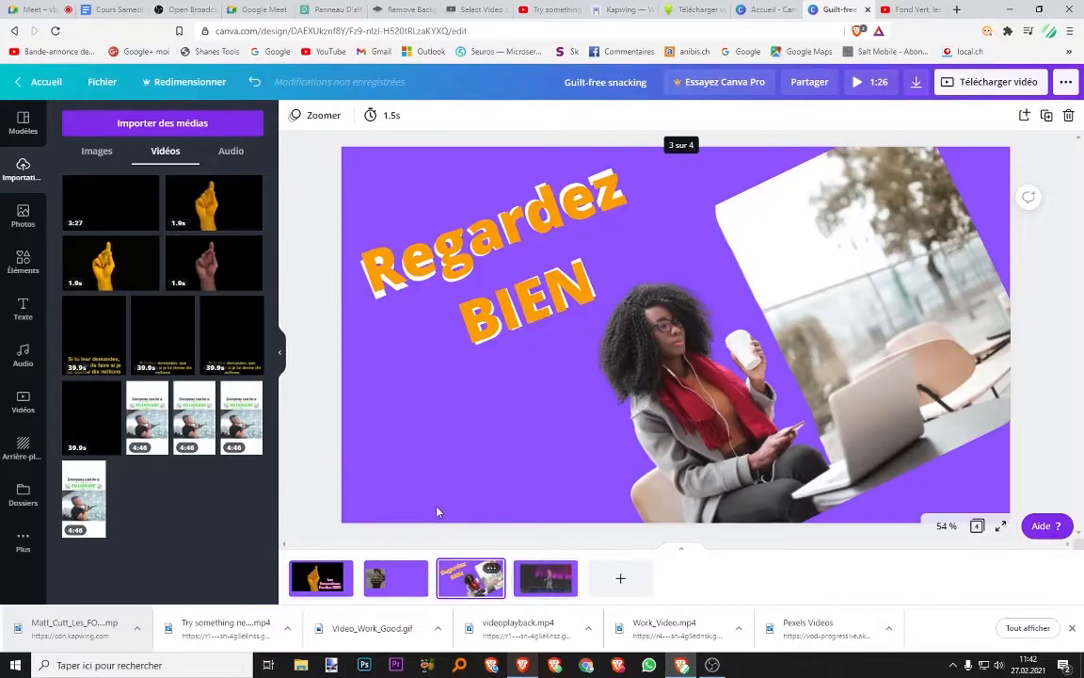
click(402, 300)
click(423, 426)
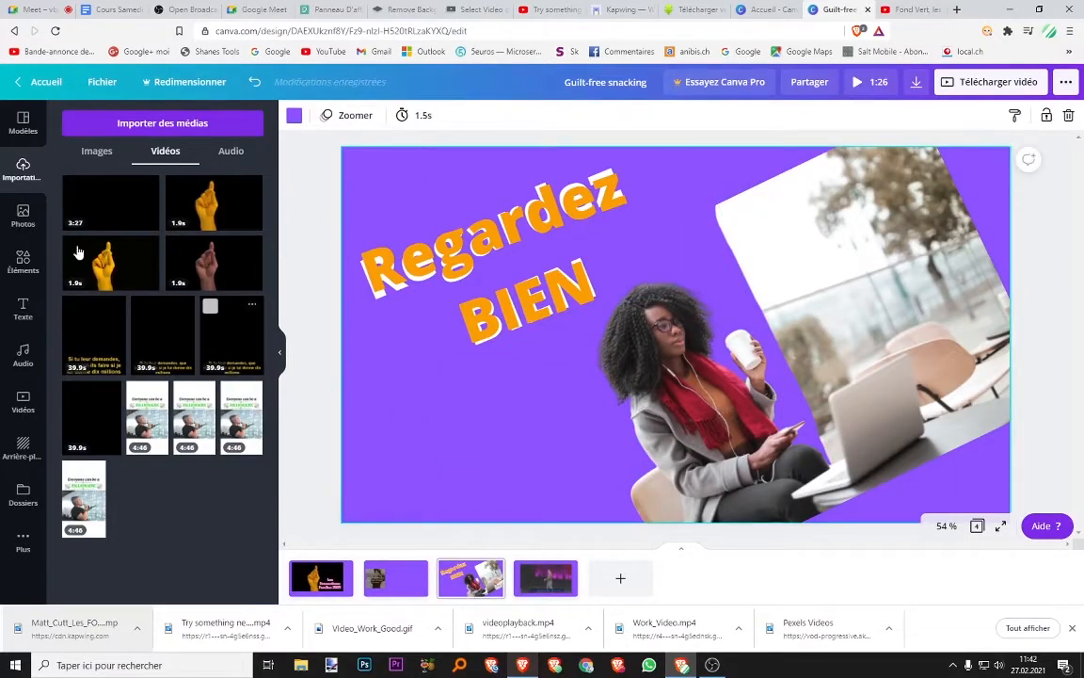
click(24, 308)
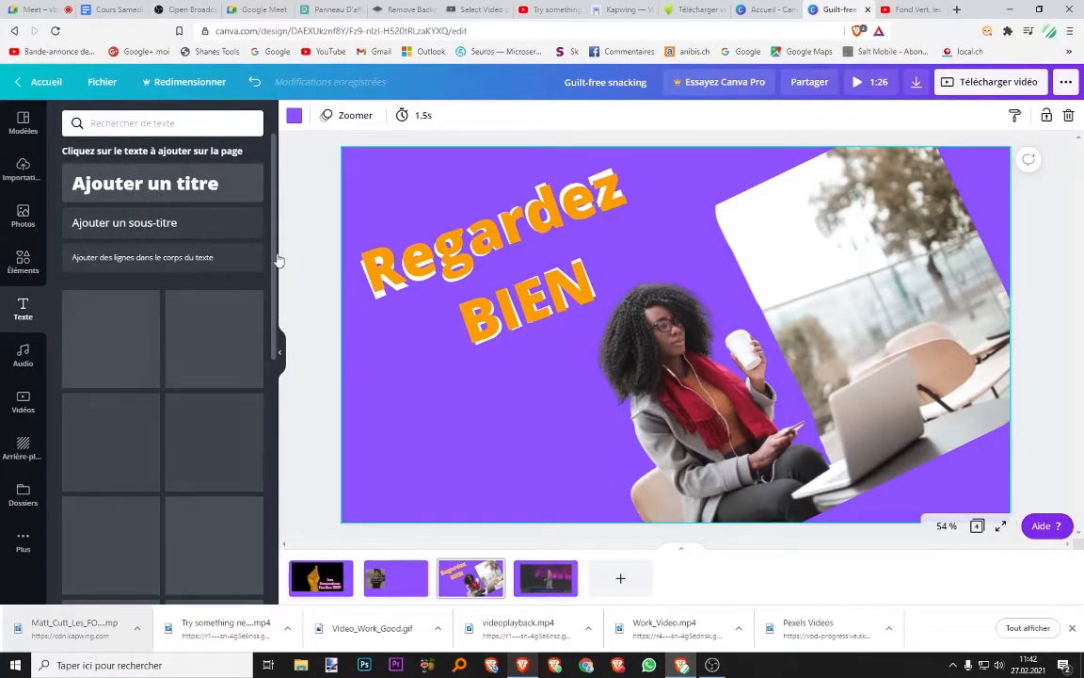
click(129, 188)
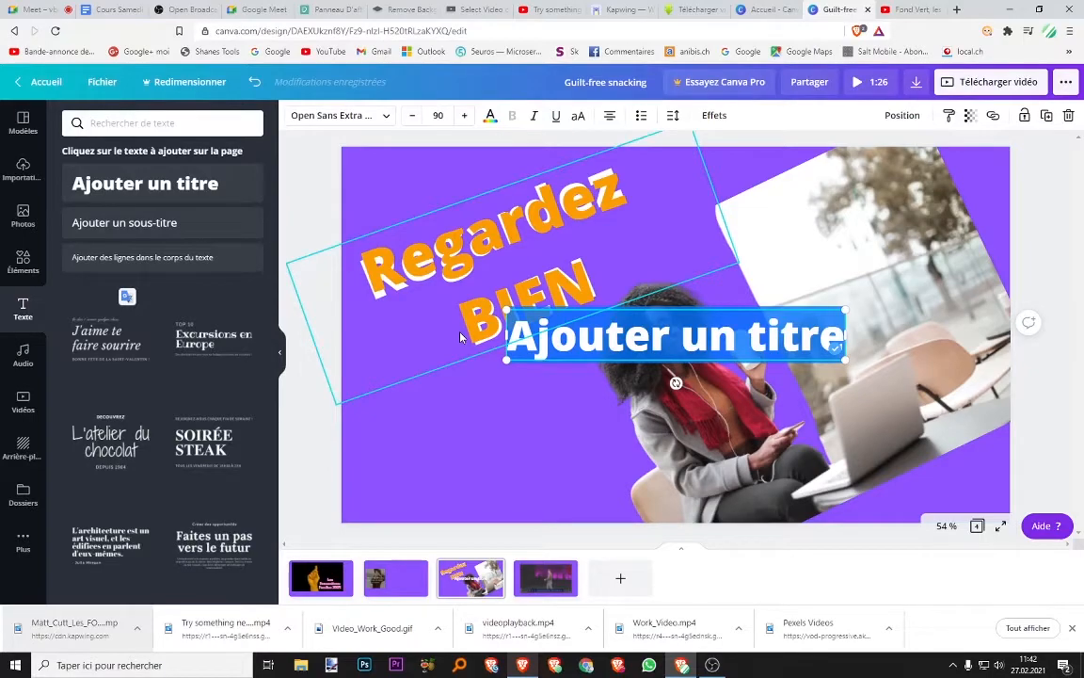
text(MATT CUTT)
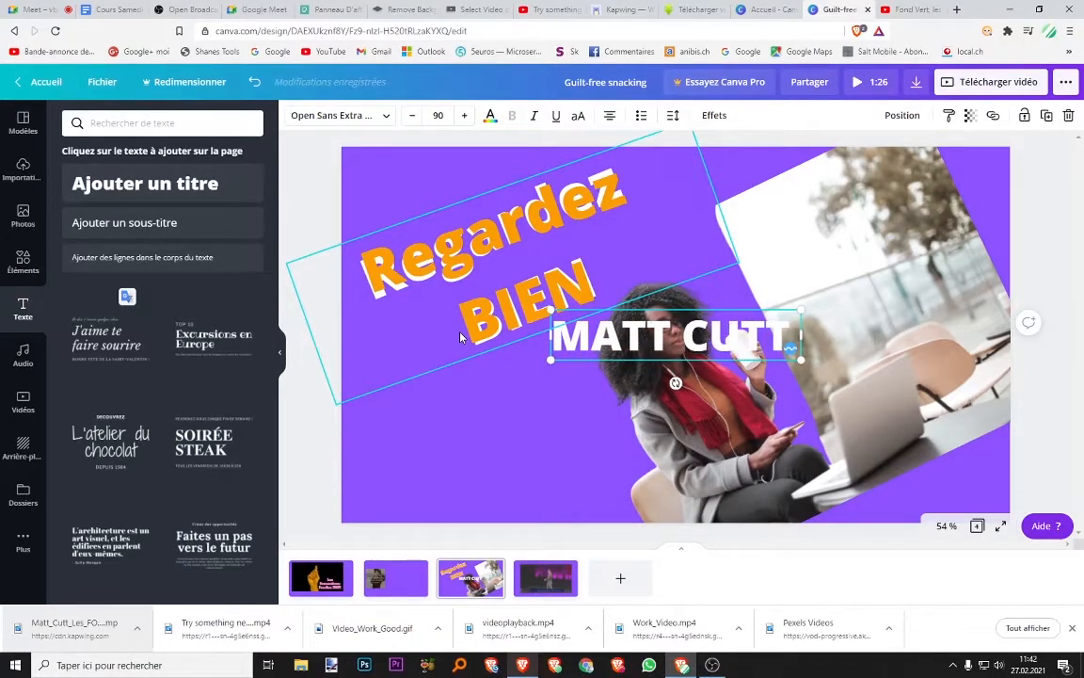
text( VOUS)
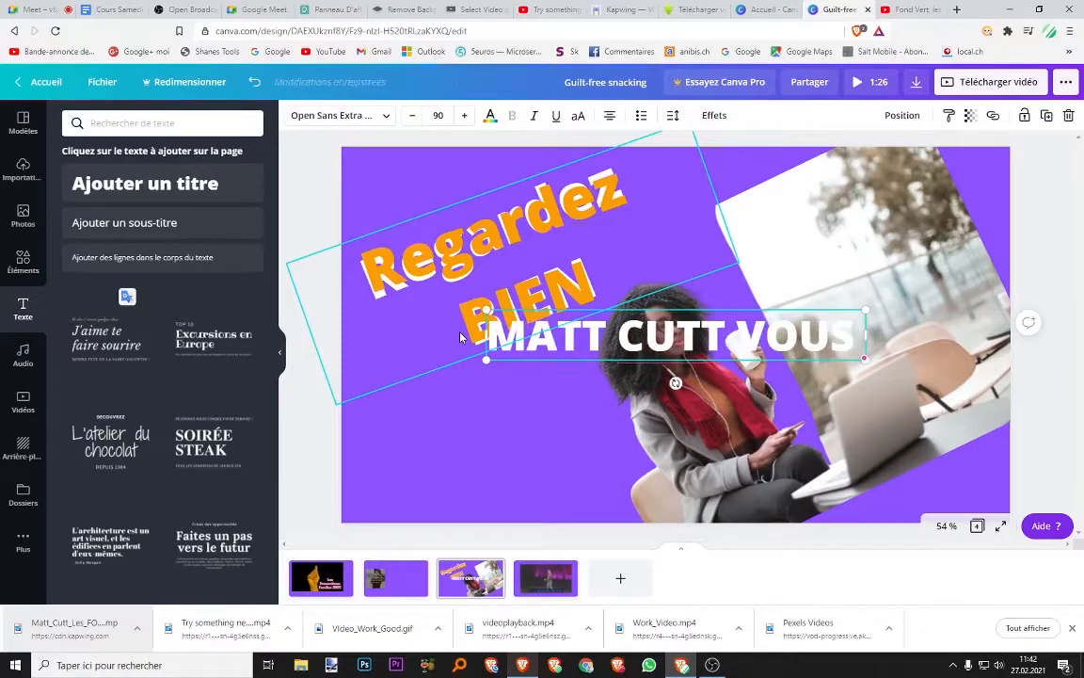
text( EXPLIQUE)
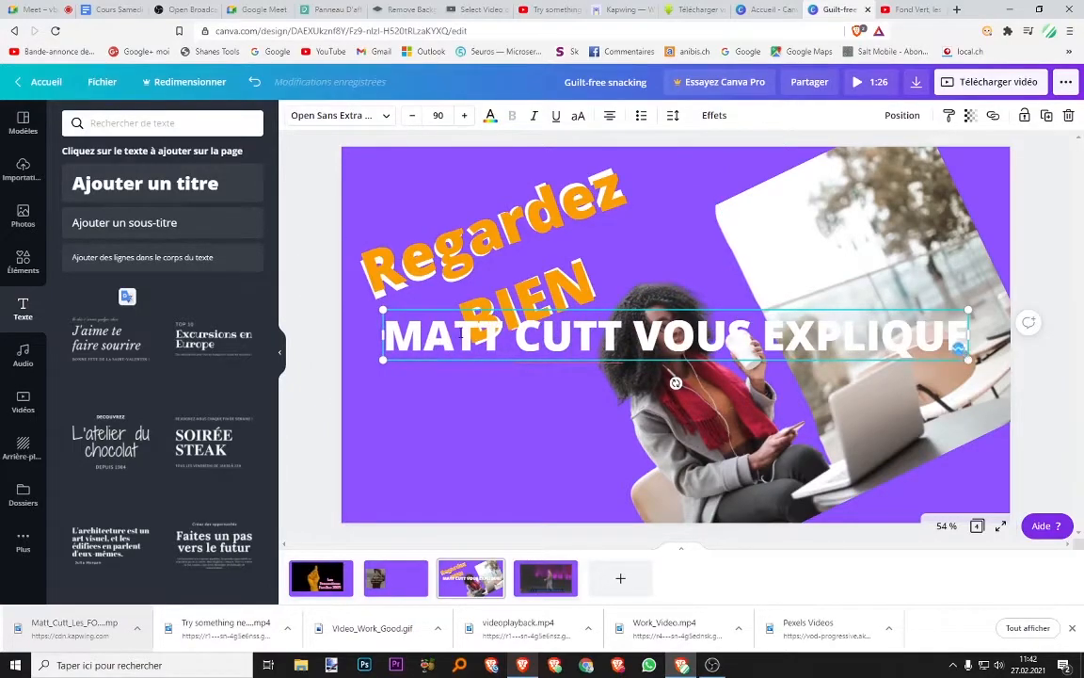
click(625, 334)
key(Return)
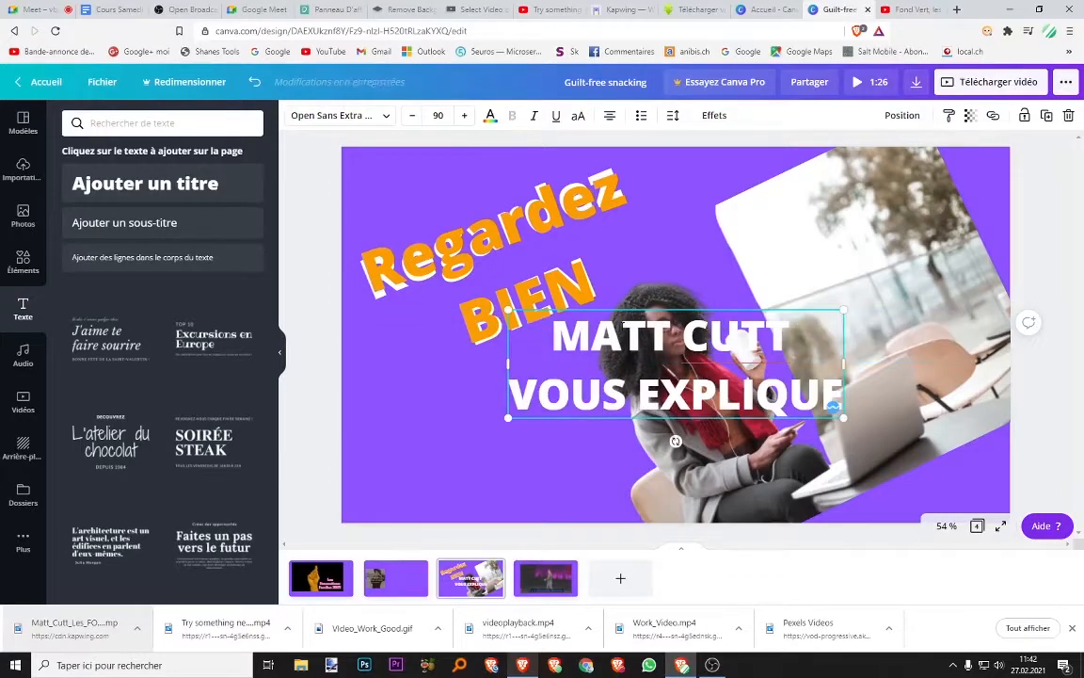
click(422, 432)
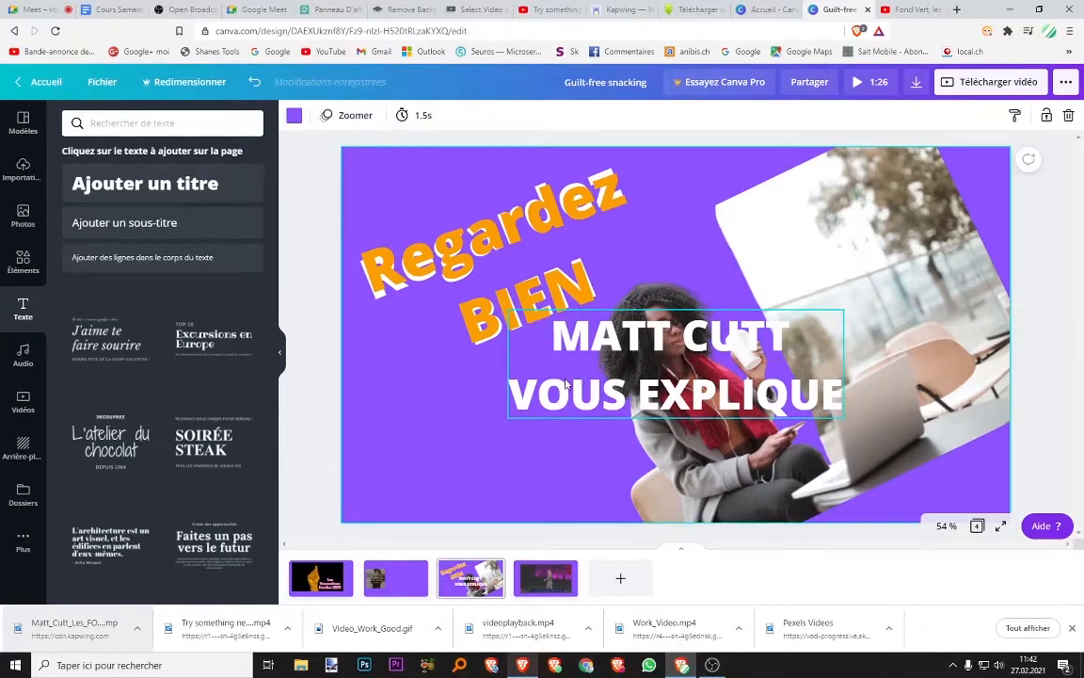
- Place the "MATT CUTT VOUS EXPLIQUE" title beneath "BIEN", tilted clockwise and scaled down to a font size of 70.7
drag(527, 395, 380, 449)
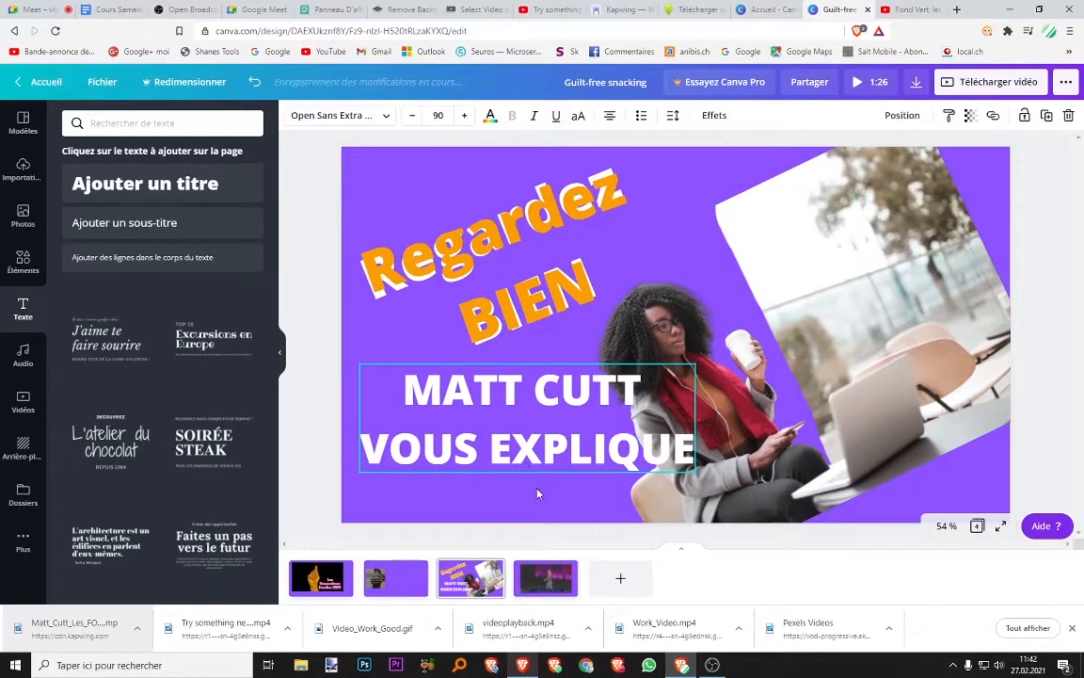
drag(527, 495, 509, 495)
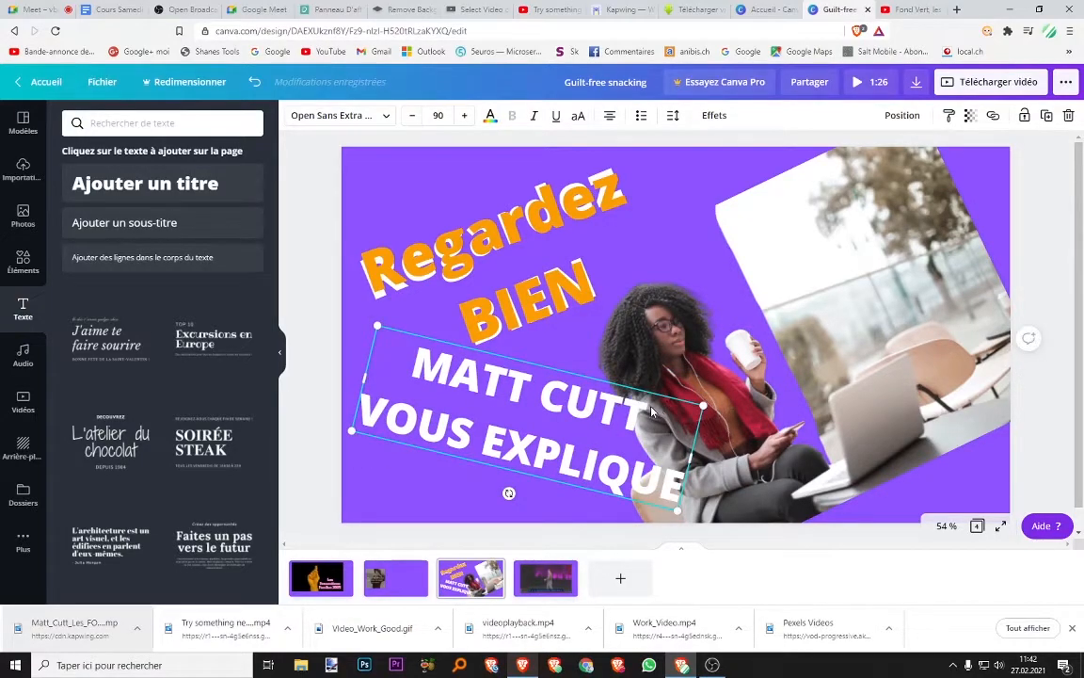
drag(703, 404, 627, 410)
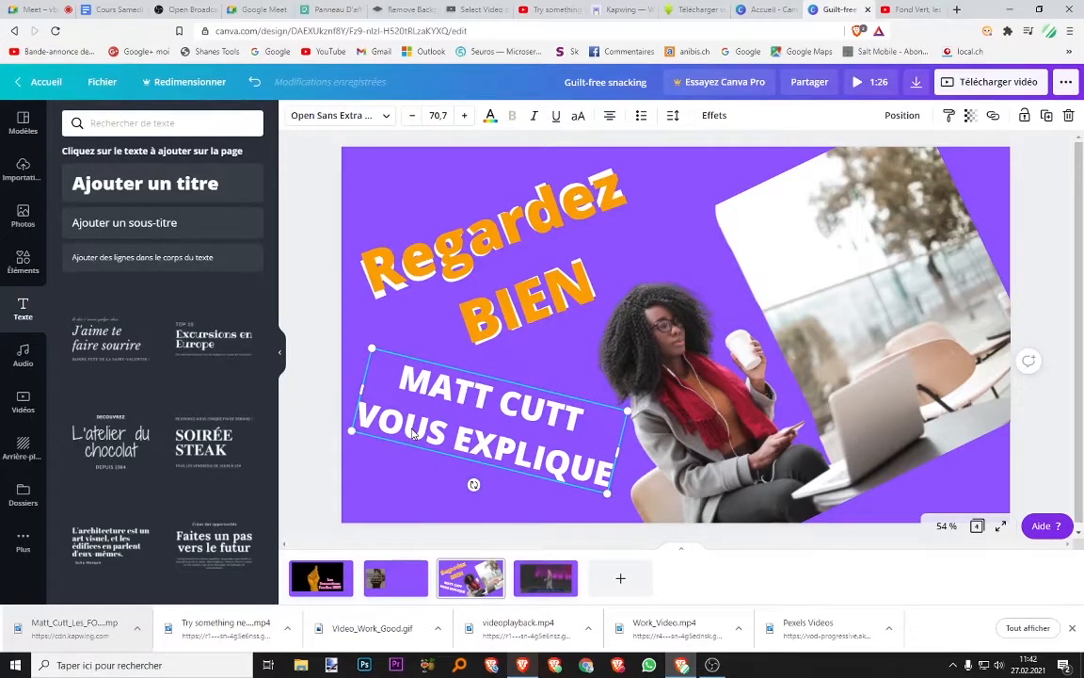
drag(412, 433, 442, 415)
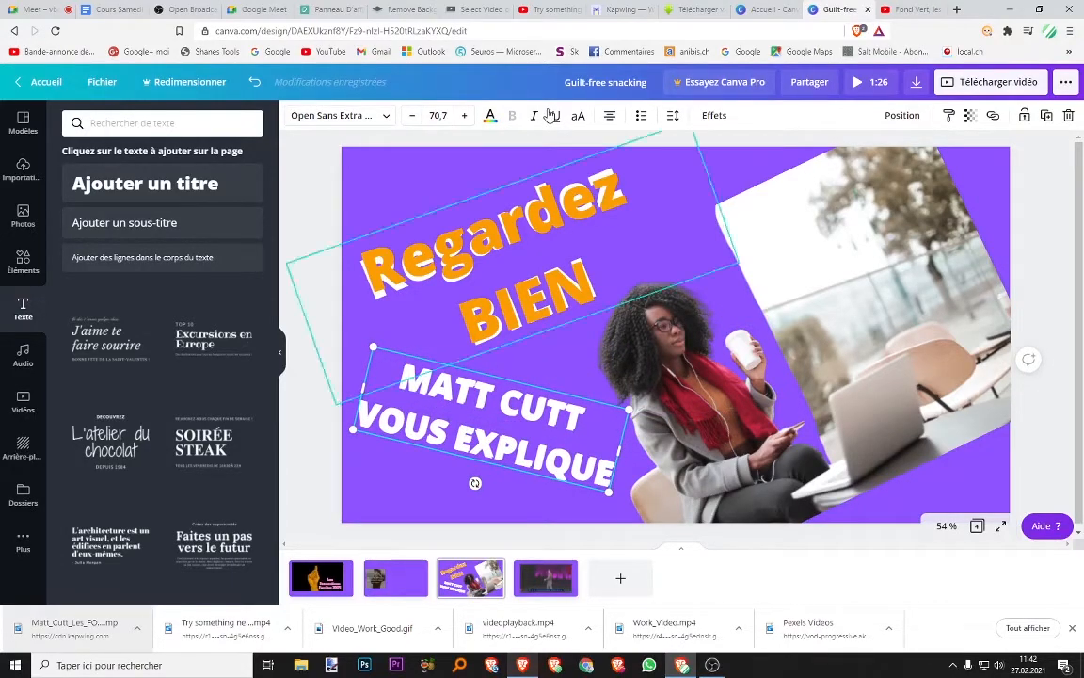
- Colour the "MATT CUTT VOUS EXPLIQUE" title red and apply the Lueur effect at intensity 100
click(490, 115)
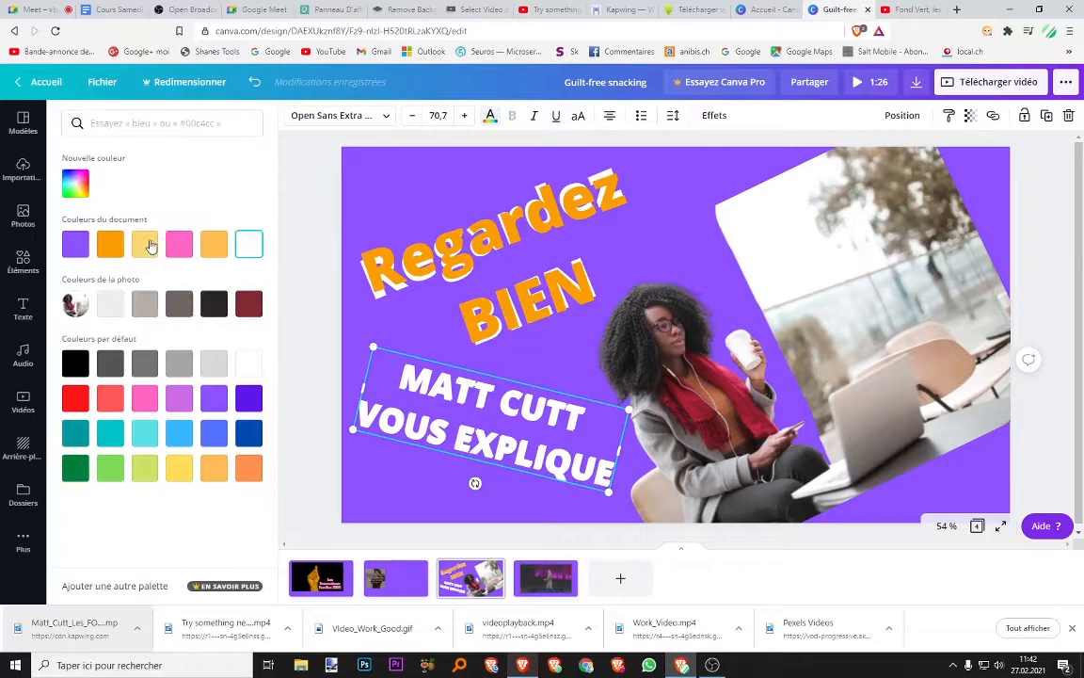
click(75, 398)
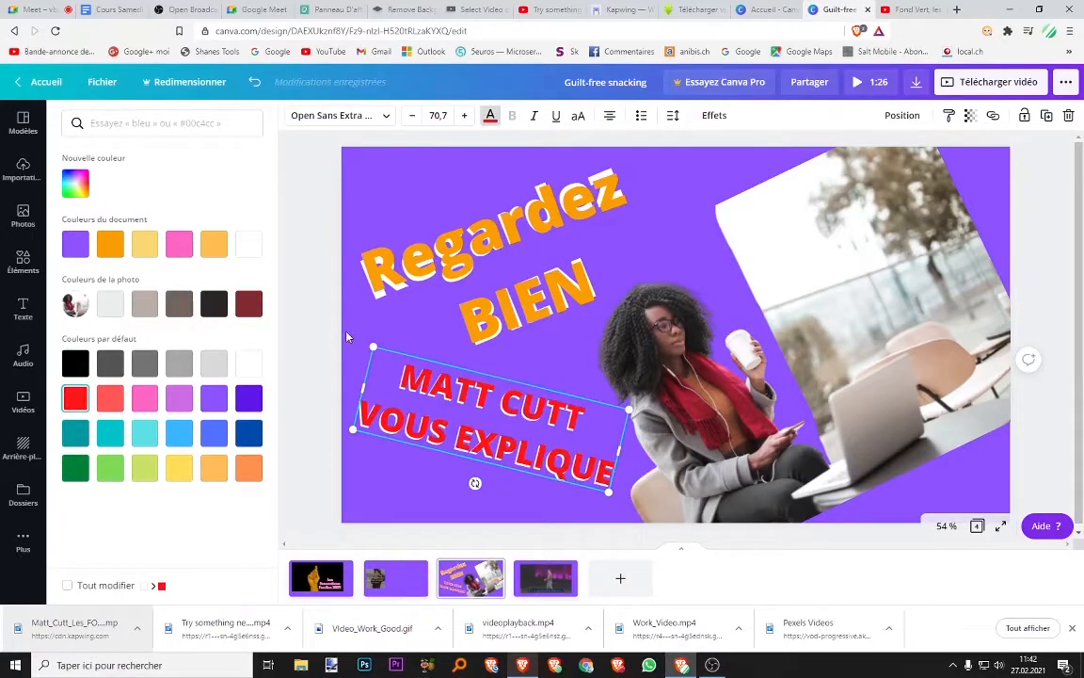
click(713, 114)
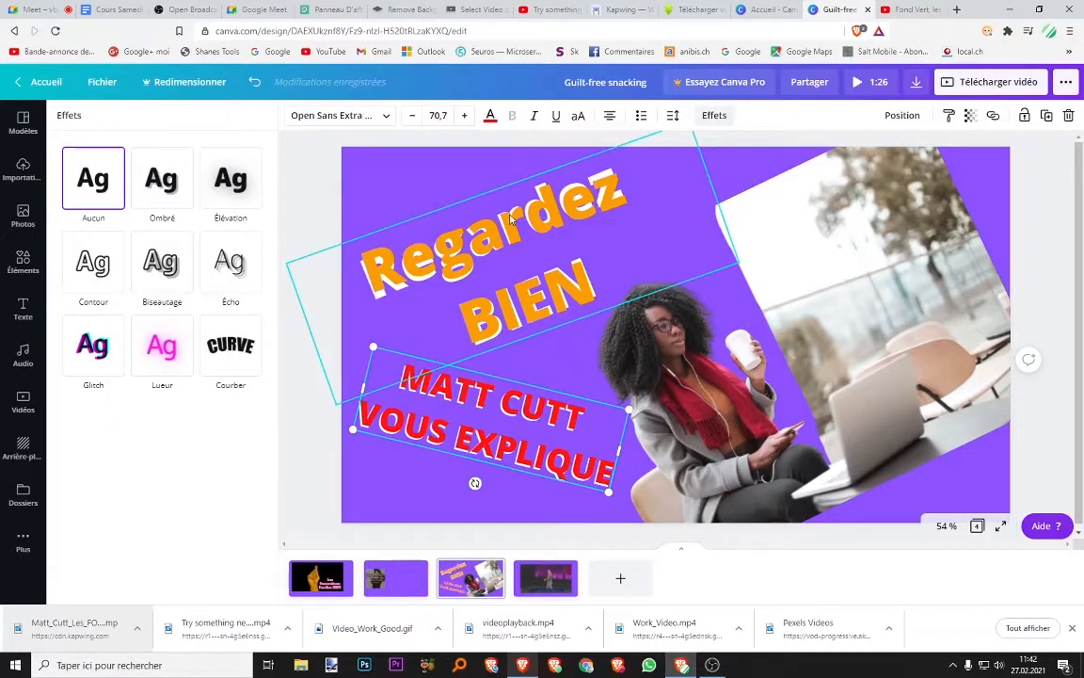
click(162, 348)
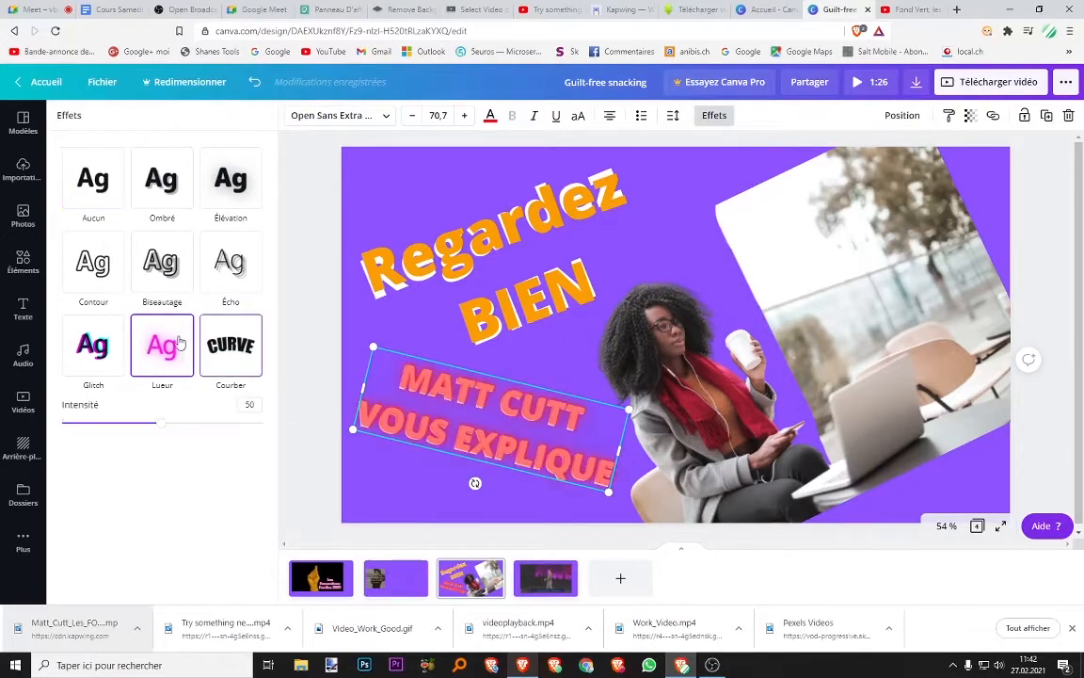
drag(166, 424, 285, 436)
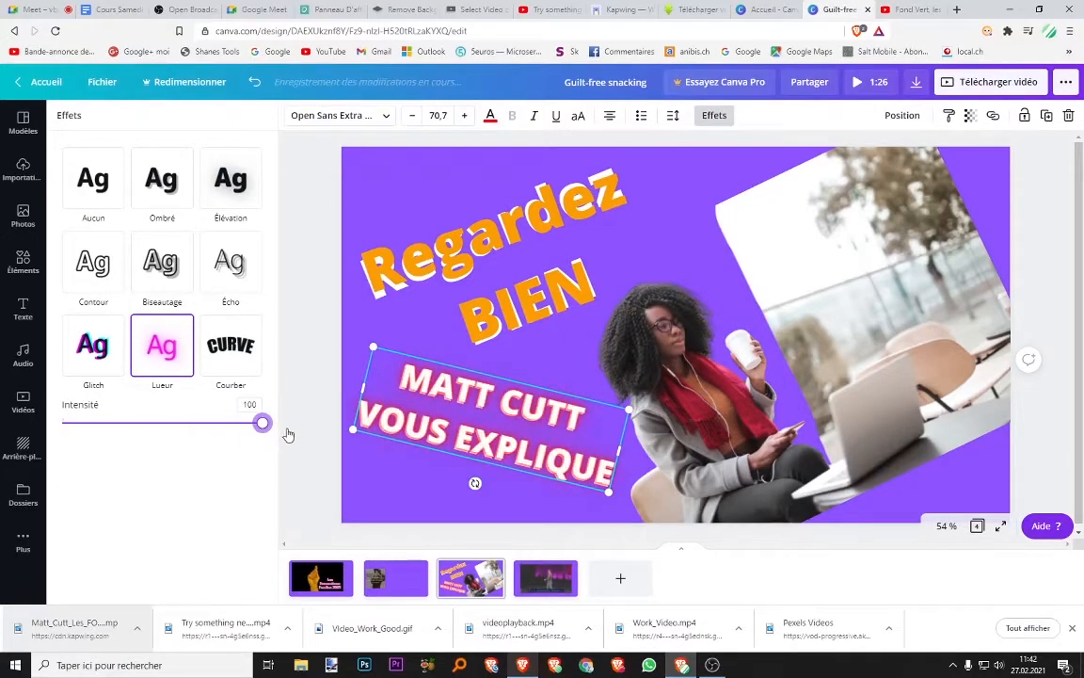
click(304, 418)
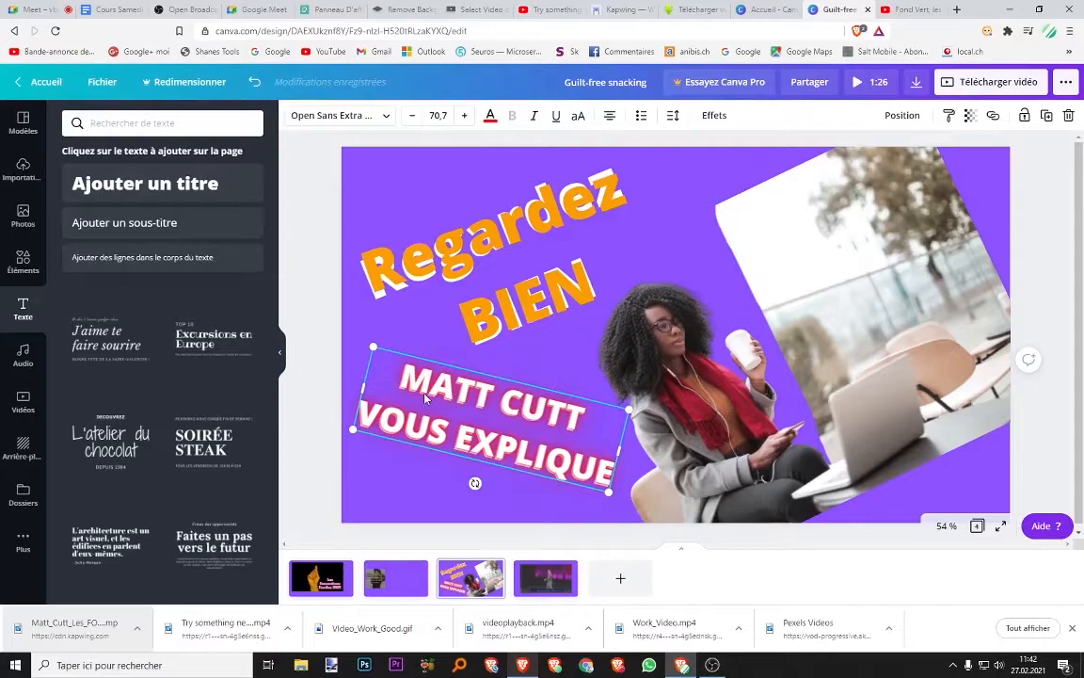
- Paste copies of the glowing title and stack them over the original to strengthen its red glow
drag(448, 394, 451, 395)
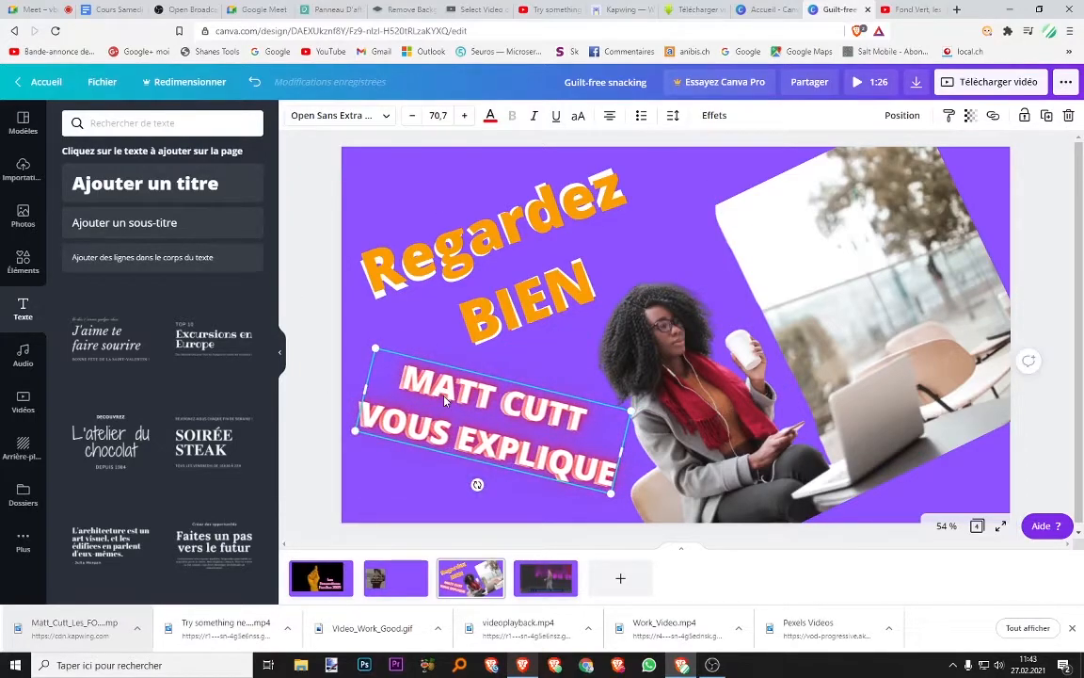
drag(445, 400, 447, 378)
key(ctrl+v)
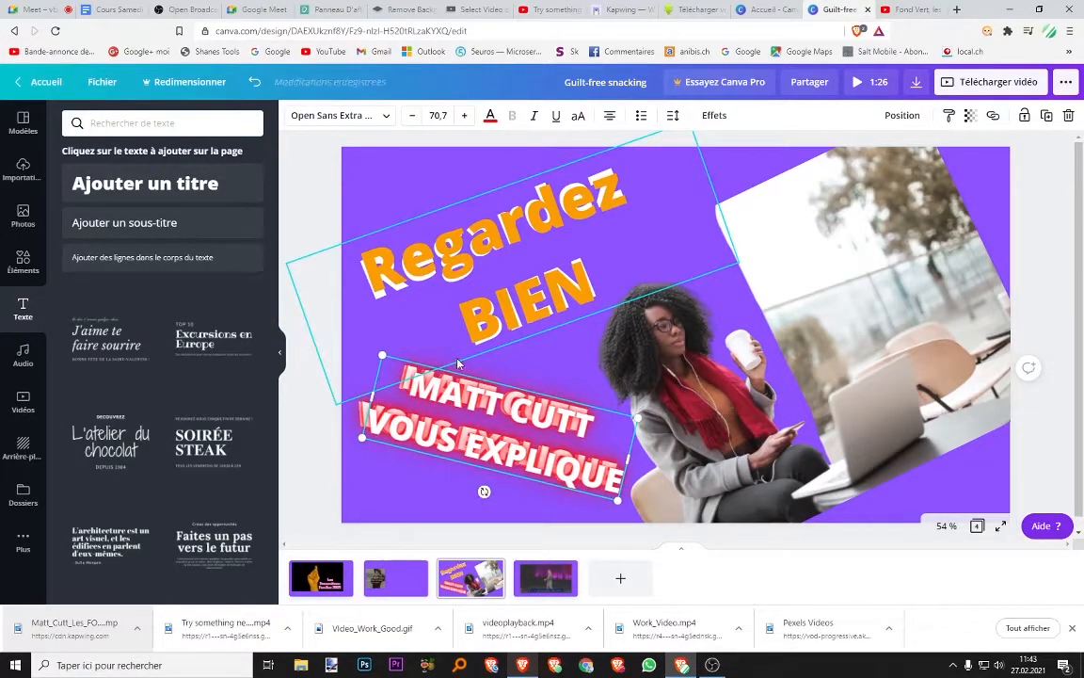
mouse_move(459, 391)
mouse_down()
mouse_move(463, 370)
mouse_move(458, 386)
mouse_up()
key(ctrl+v)
drag(488, 343, 489, 342)
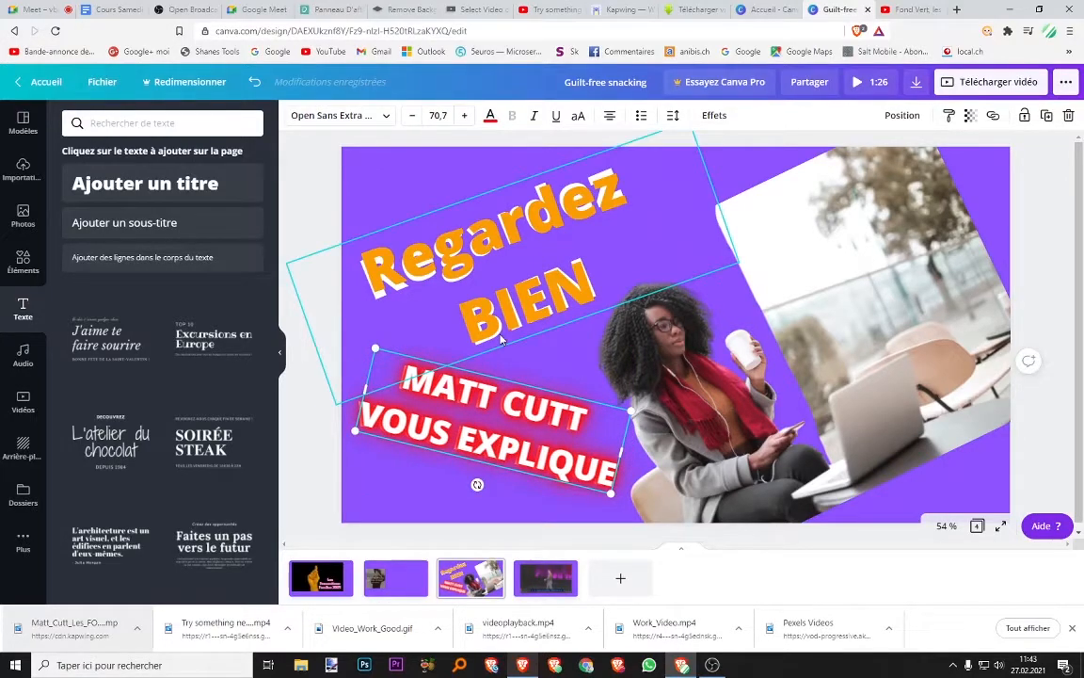
key(ctrl+v)
drag(479, 399, 477, 394)
- View the third page at 25% and 75% zoom, and leave the canvas zoom at 50%
click(946, 525)
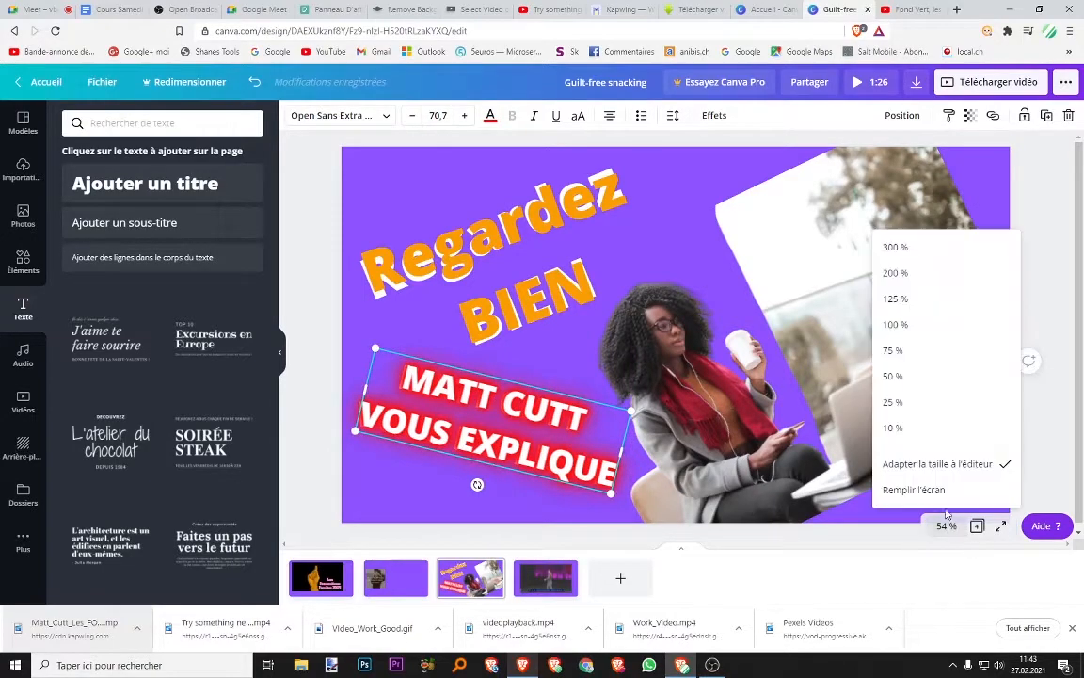
click(894, 402)
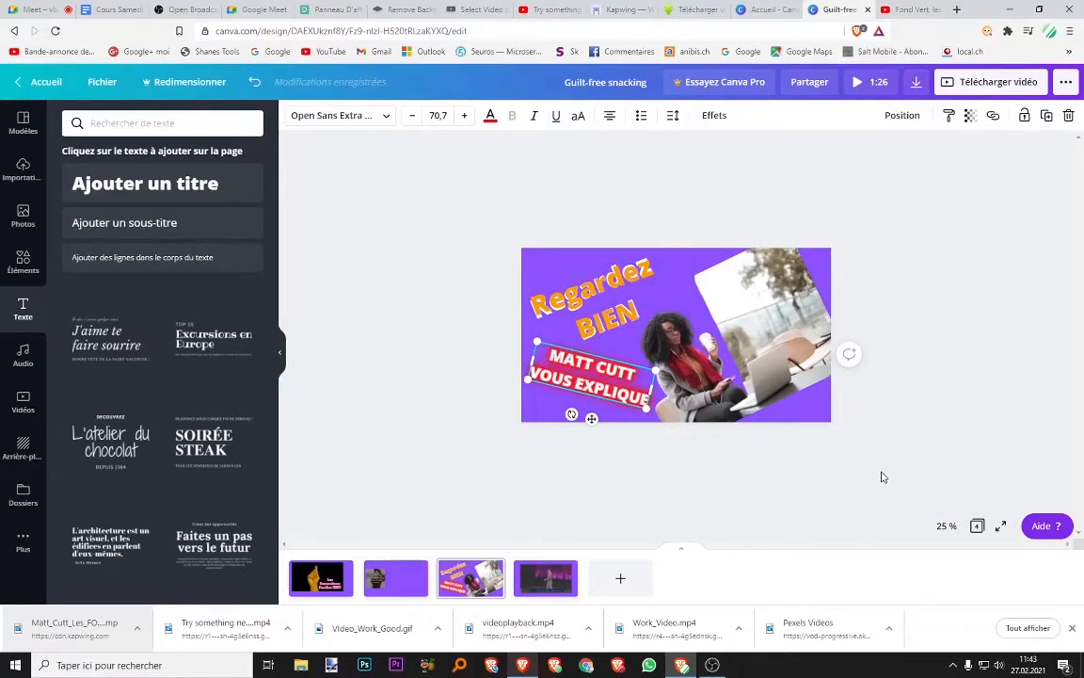
click(944, 526)
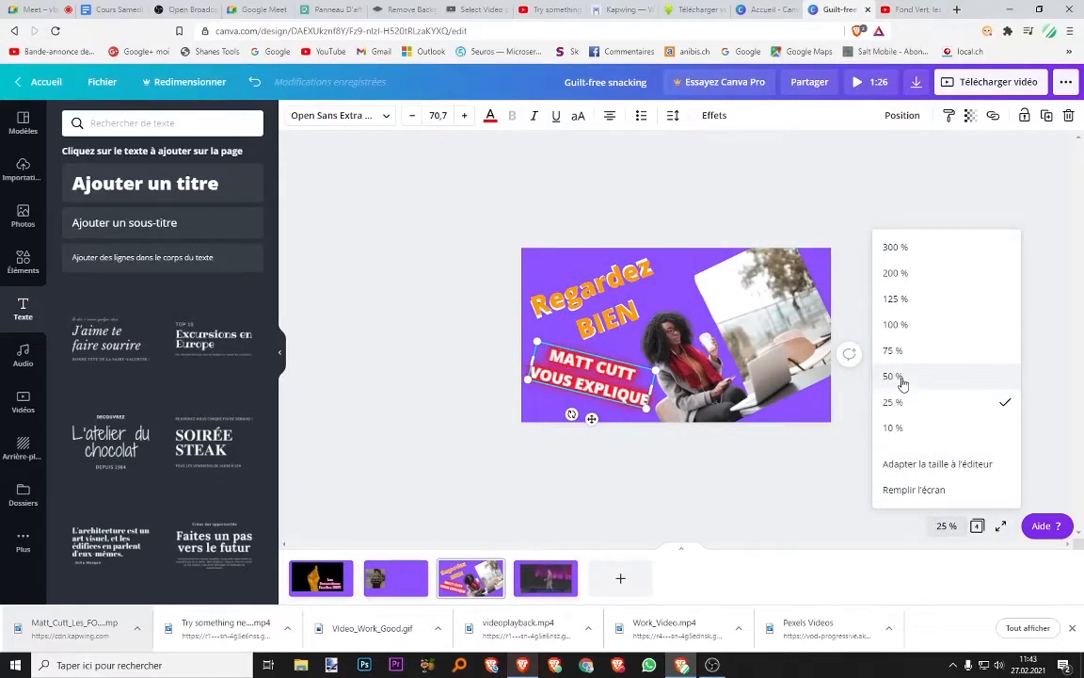
click(892, 351)
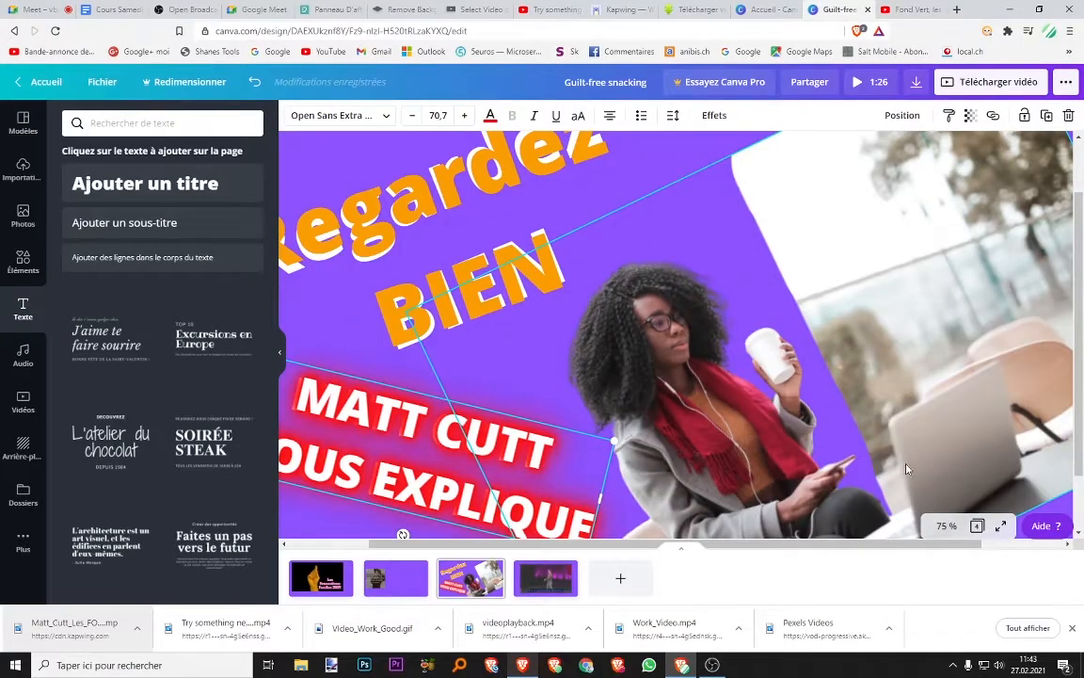
click(946, 526)
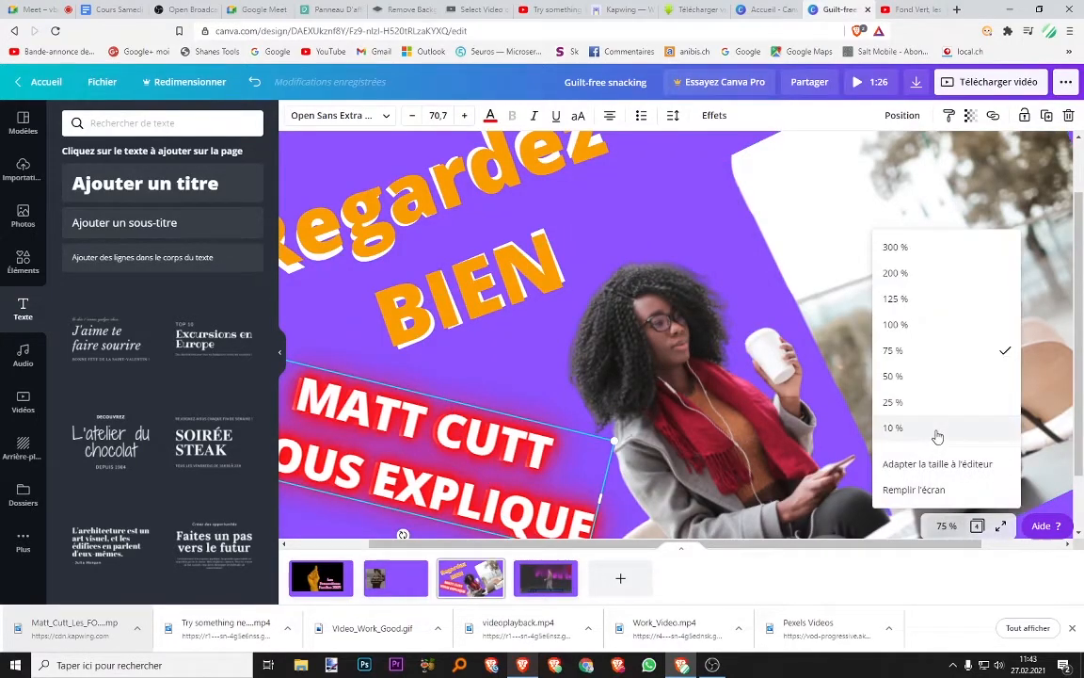
click(892, 377)
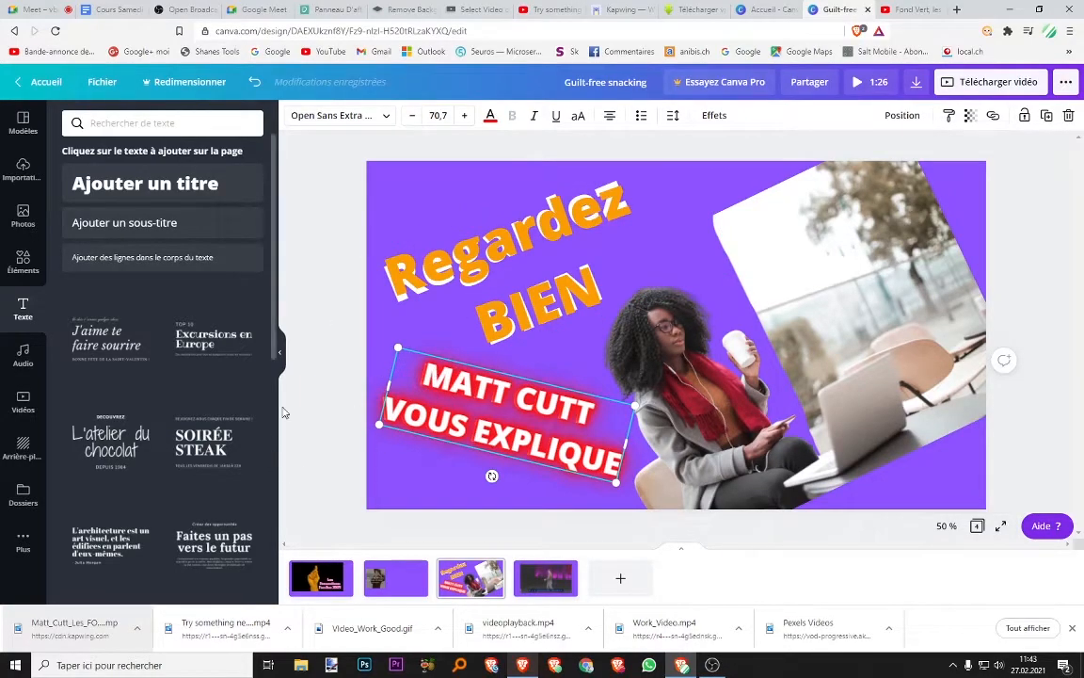
- Look at the second page, and preview the whole video from the first page before closing the preview
click(394, 578)
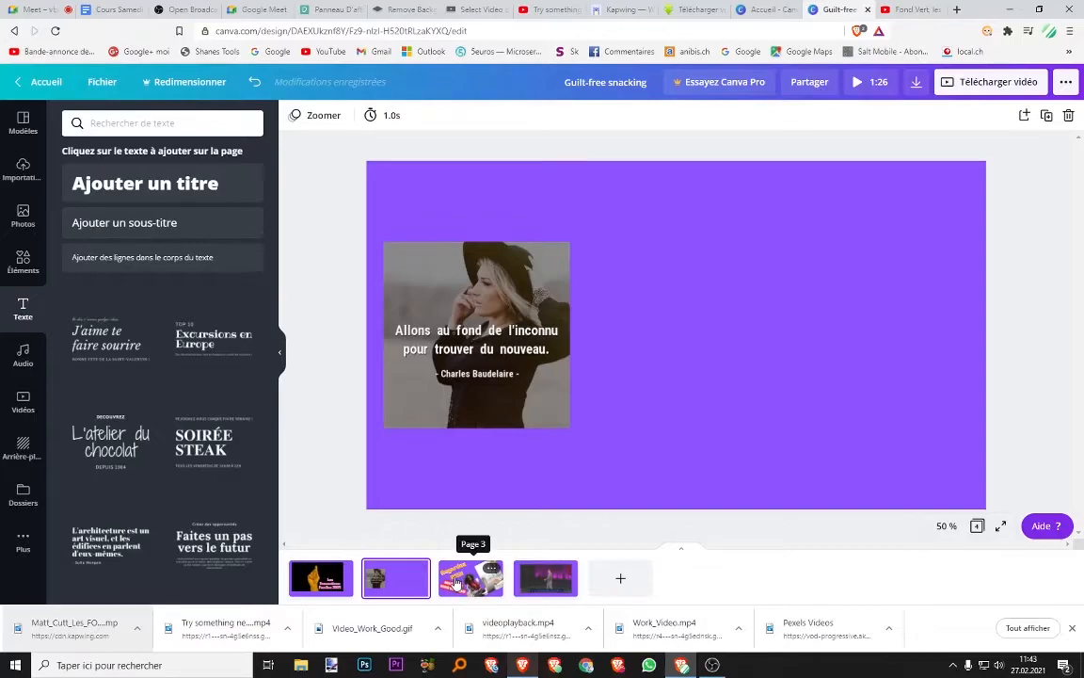
click(321, 578)
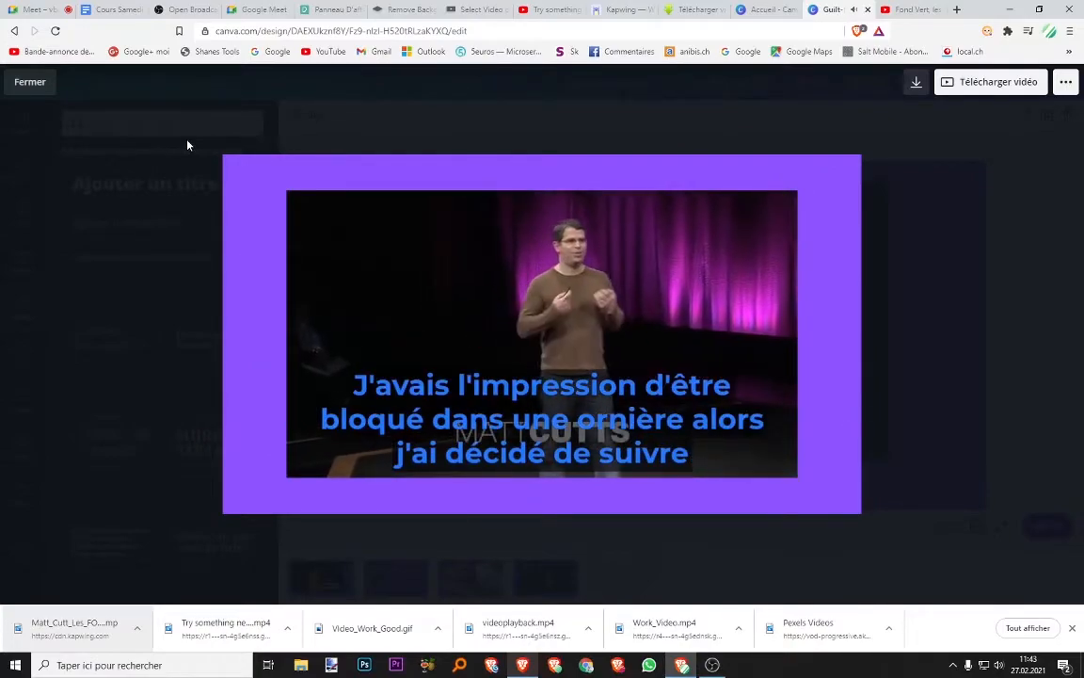
click(15, 83)
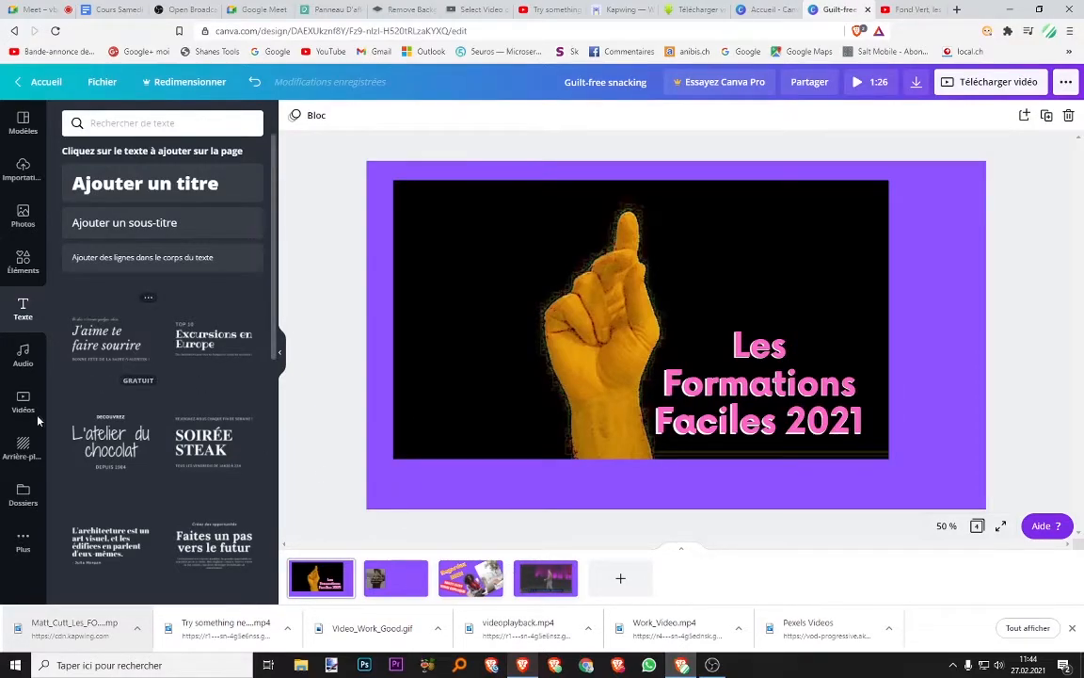
- Open the audio library and filter its tracks to free ones with the Gratuit availability option
click(19, 361)
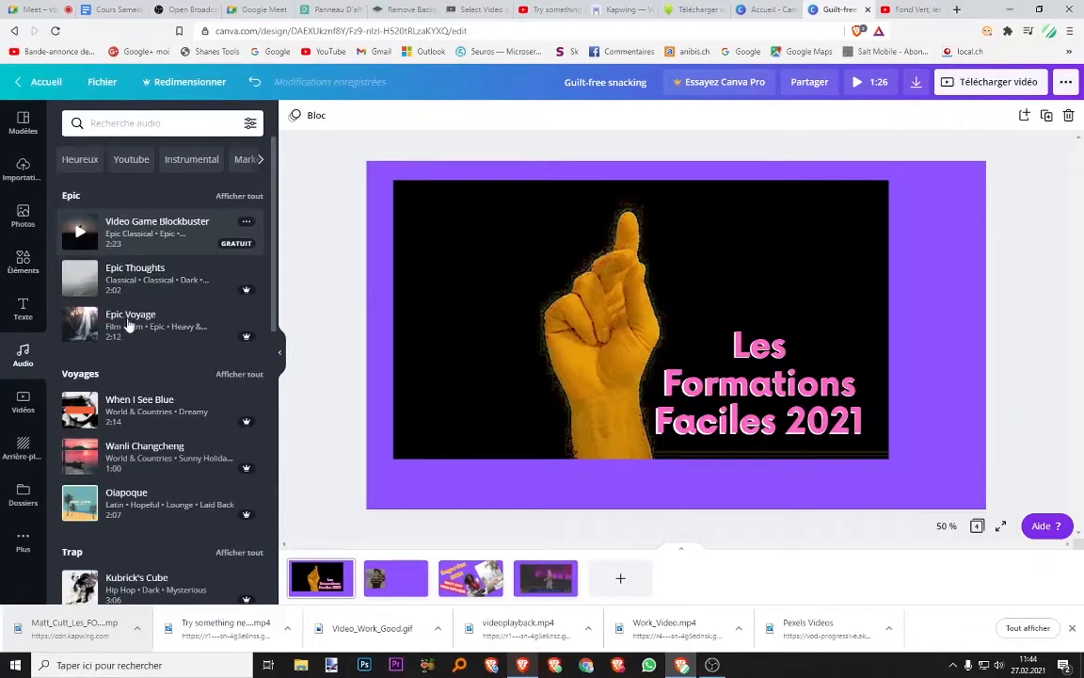
scroll(127, 395, down, 1)
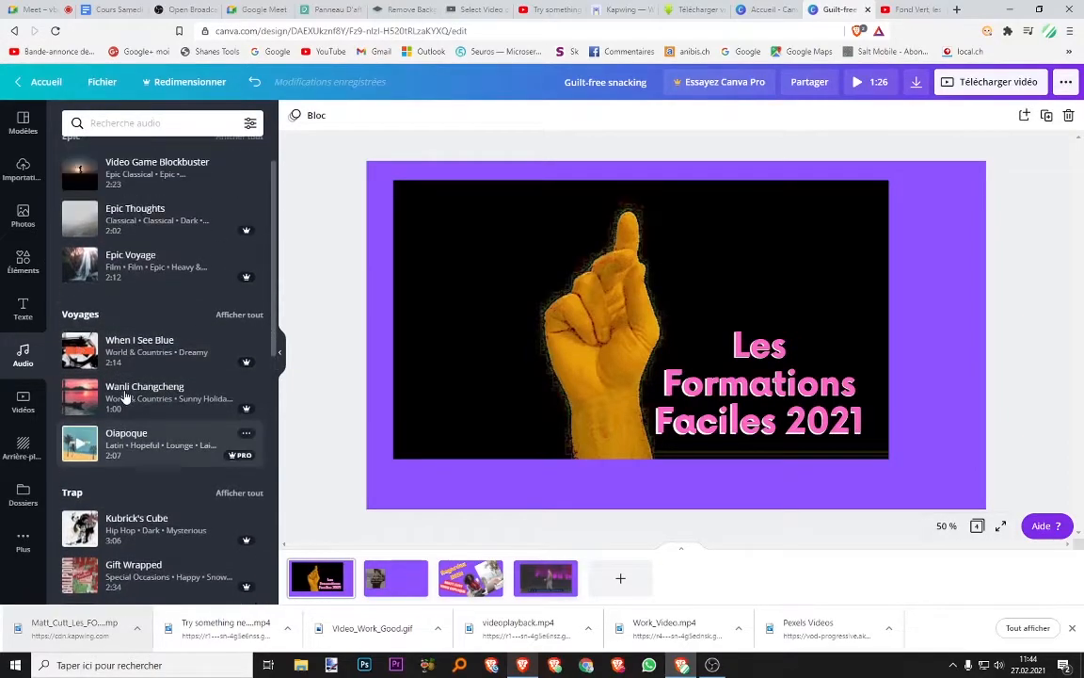
scroll(113, 324, up, 1)
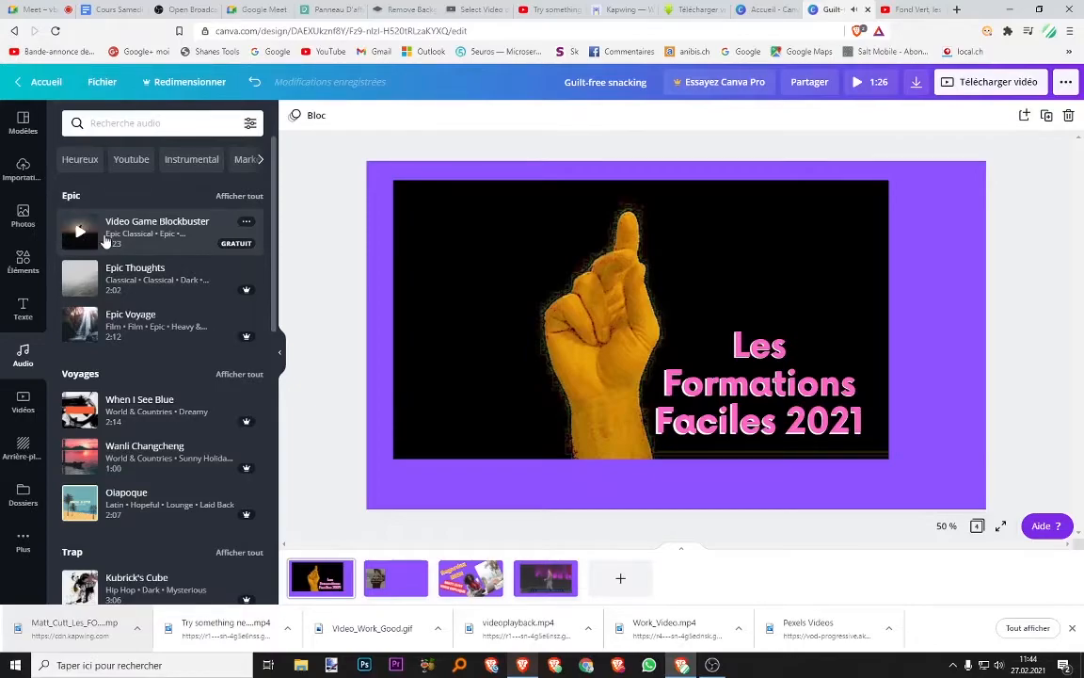
scroll(142, 308, down, 3)
scroll(142, 308, up, 2)
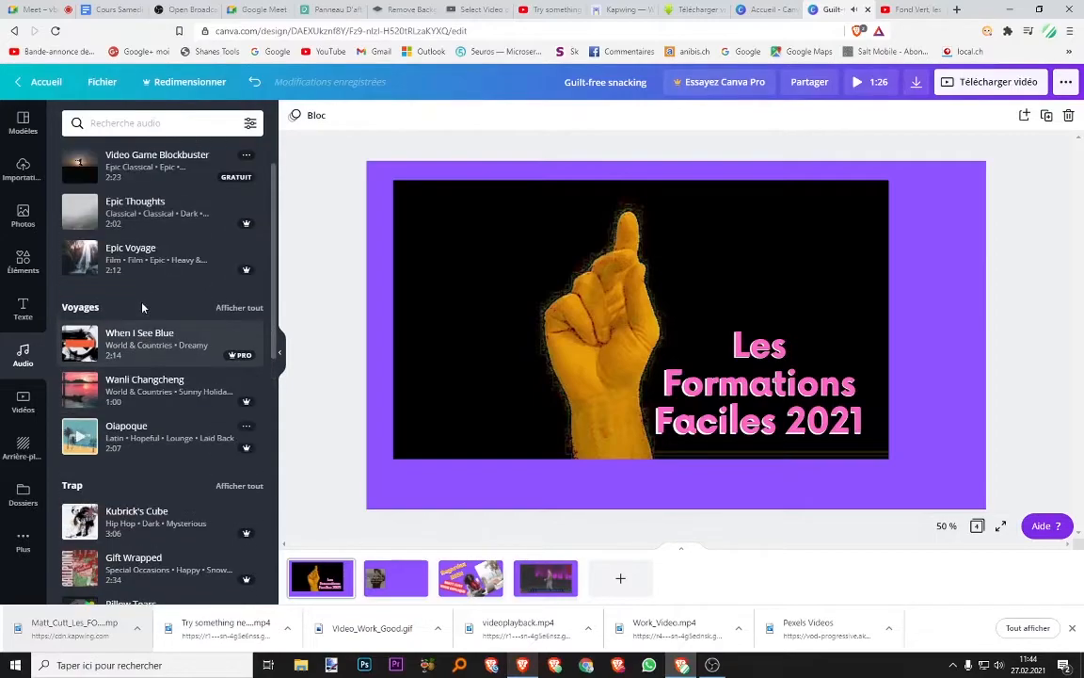
scroll(142, 308, up, 2)
click(250, 122)
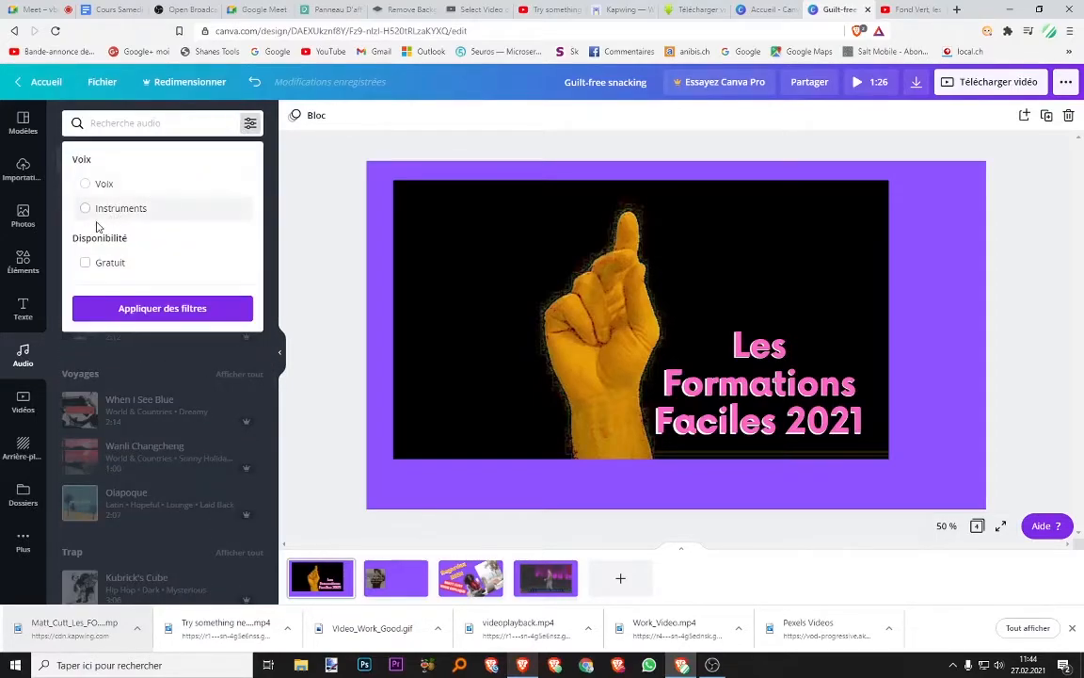
click(86, 264)
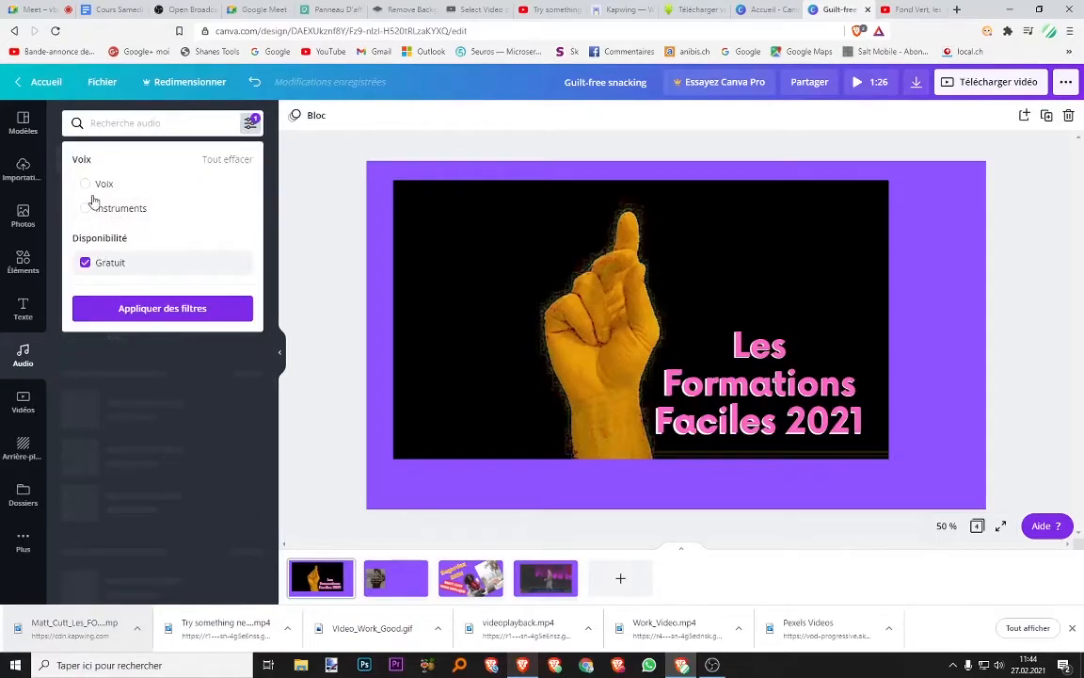
click(150, 308)
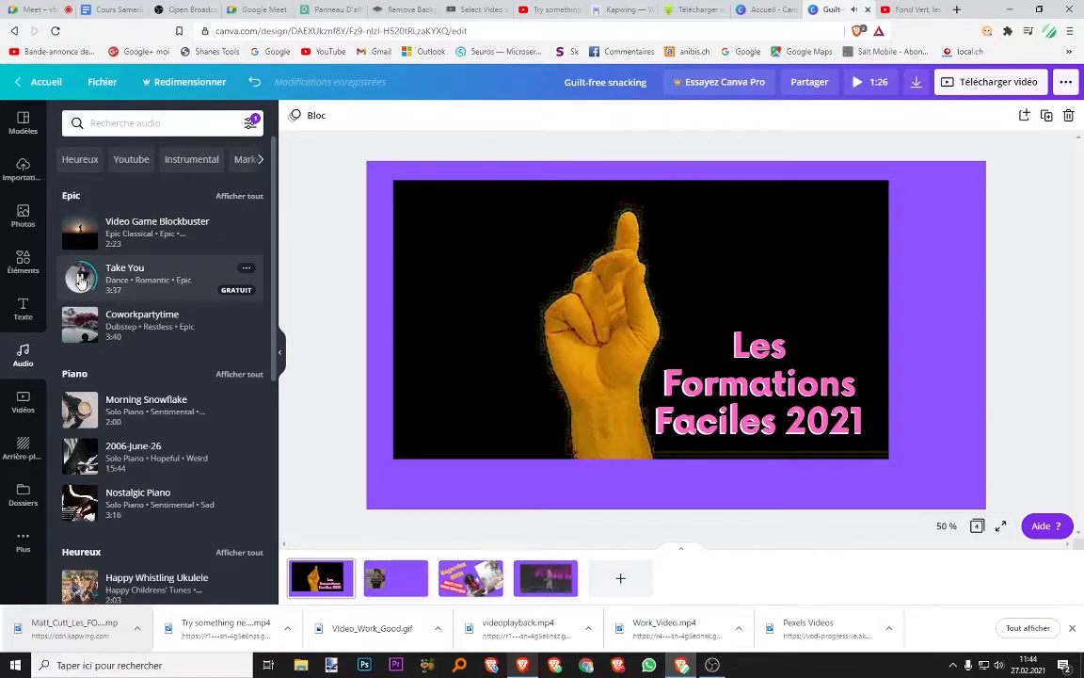
- Add the free "Take You" track as background music and shift its used section to start a little further into the song
click(127, 283)
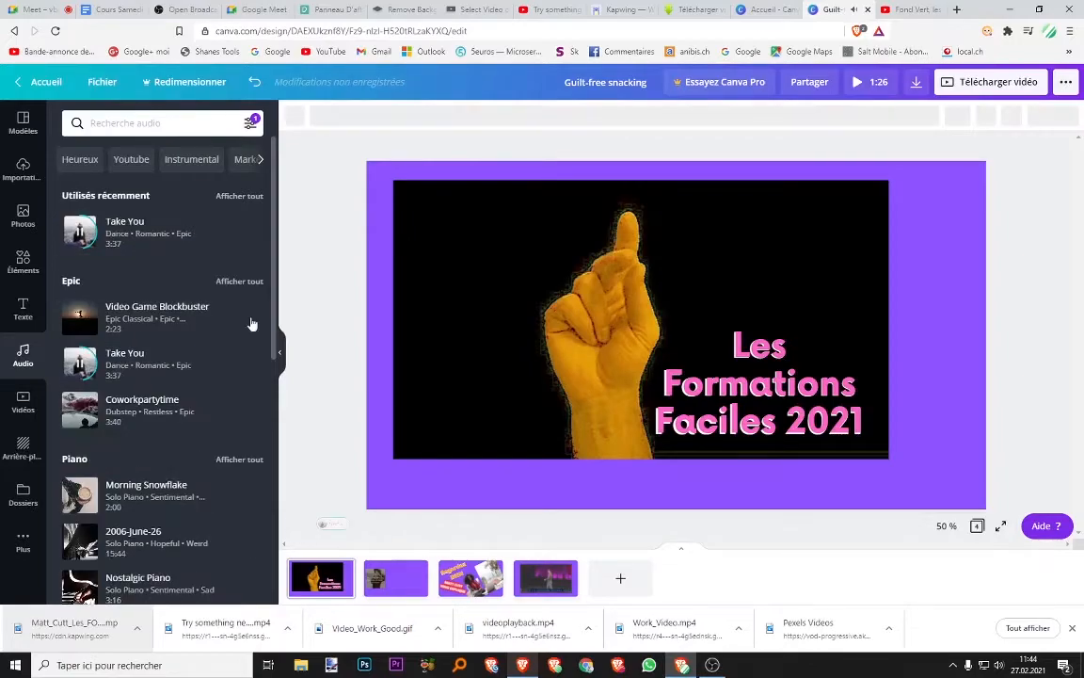
click(80, 233)
click(521, 118)
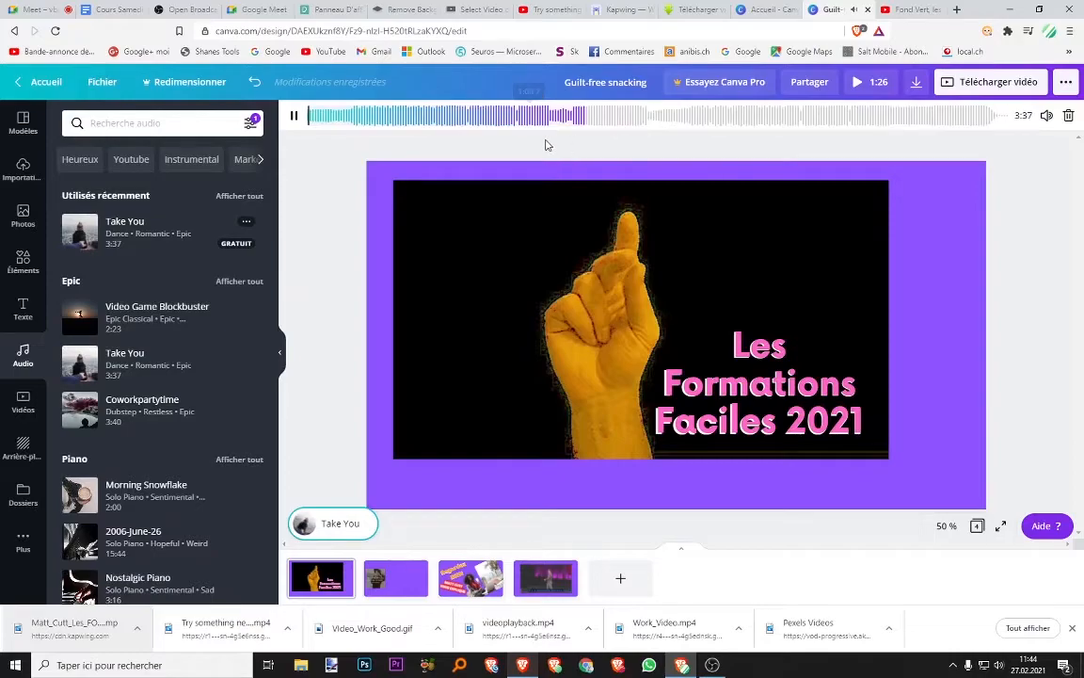
click(294, 116)
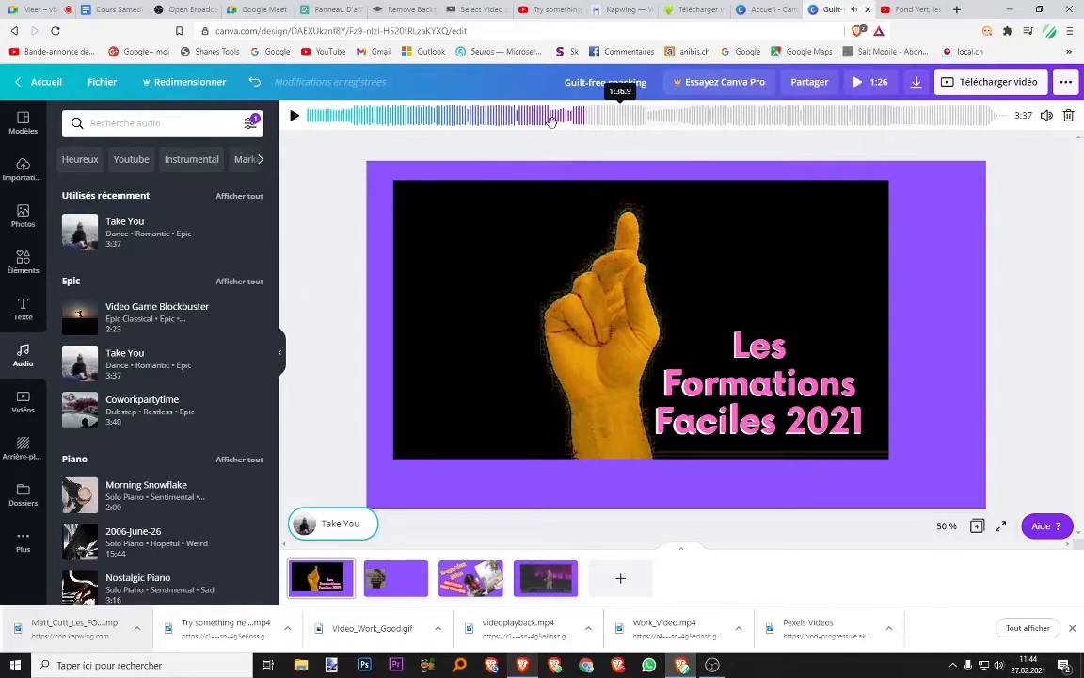
mouse_move(511, 116)
mouse_down()
mouse_move(650, 117)
mouse_move(524, 120)
mouse_up()
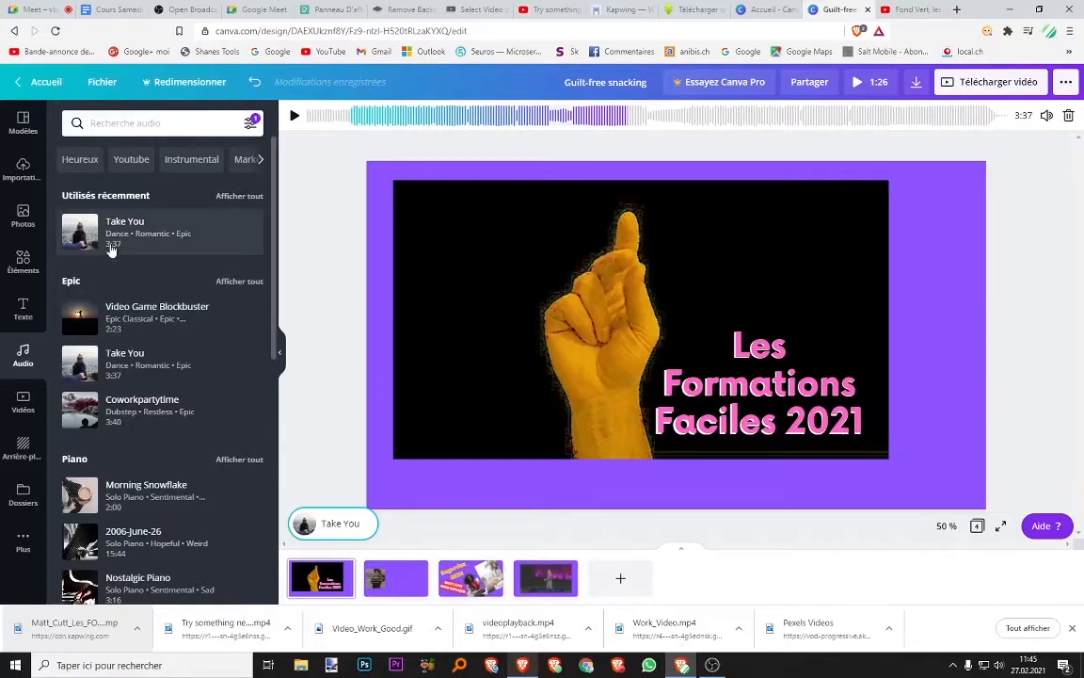
- Switch to the YouTube tab, search the web for "Musique libre de droit" and open the "Isolated - Gedanken" video result
click(907, 10)
click(420, 28)
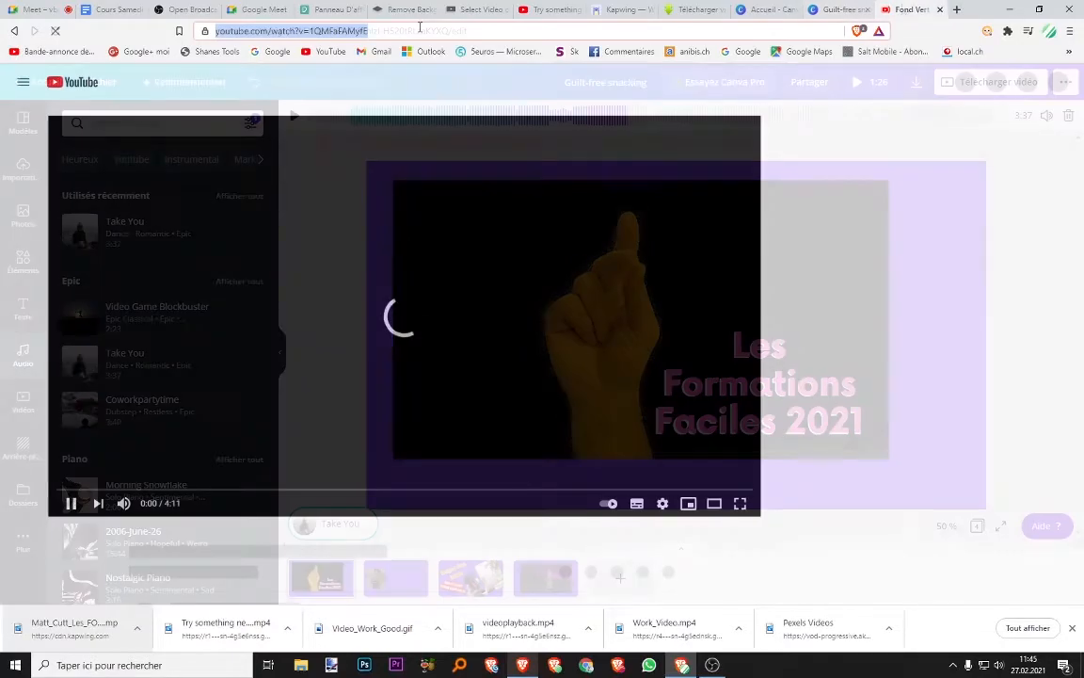
text(Musique )
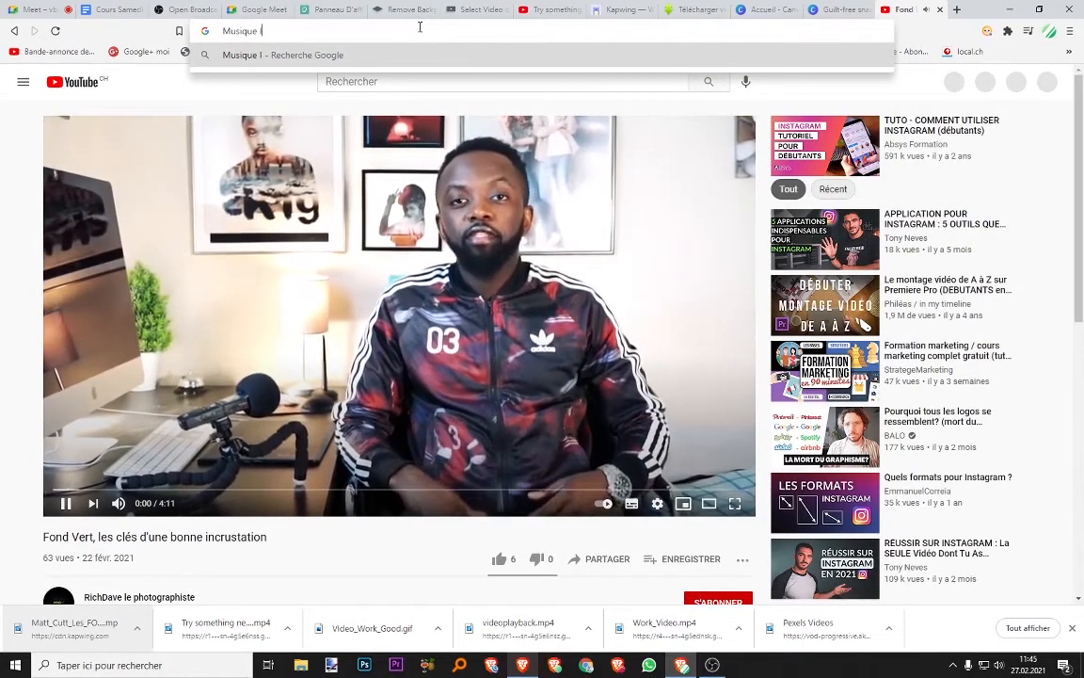
text(libre de droit)
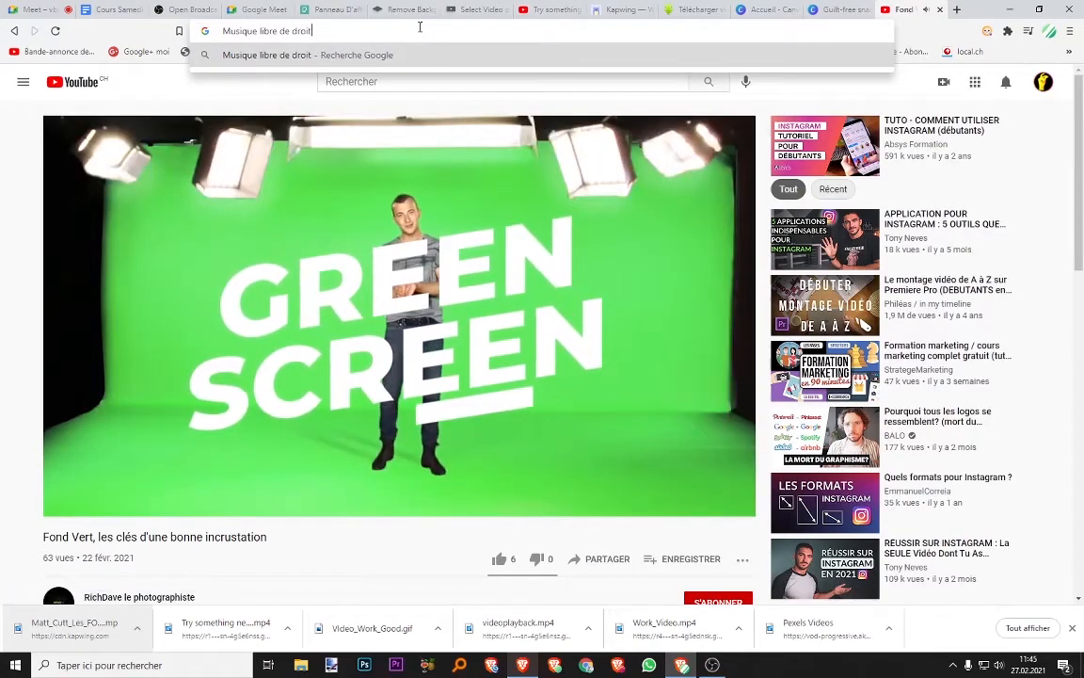
key(Return)
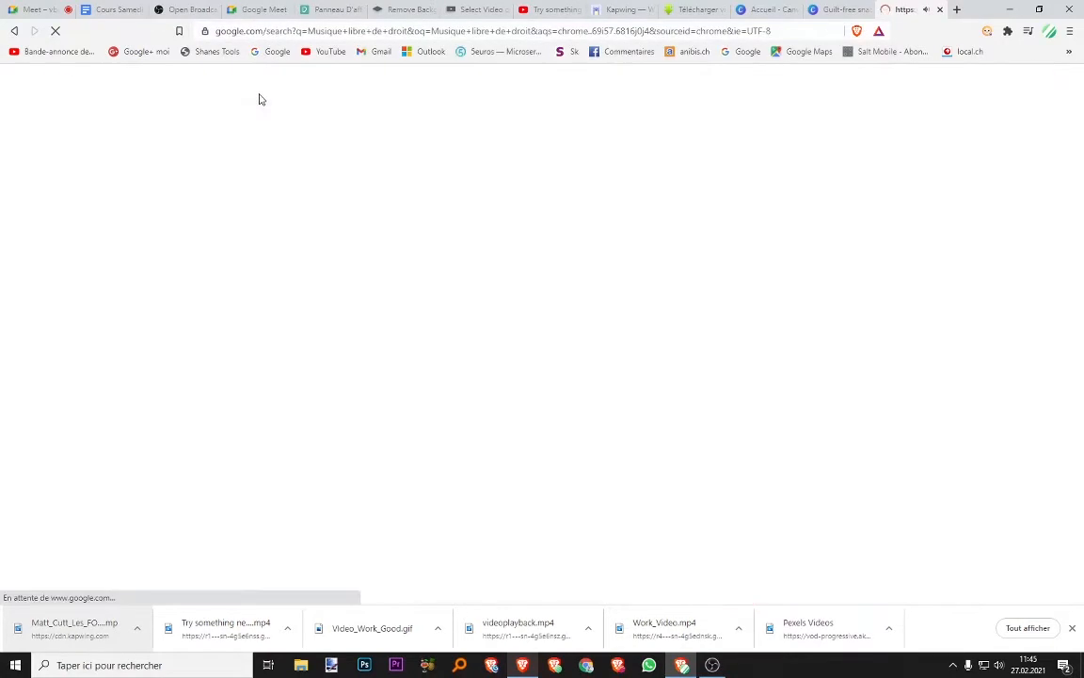
scroll(188, 282, down, 5)
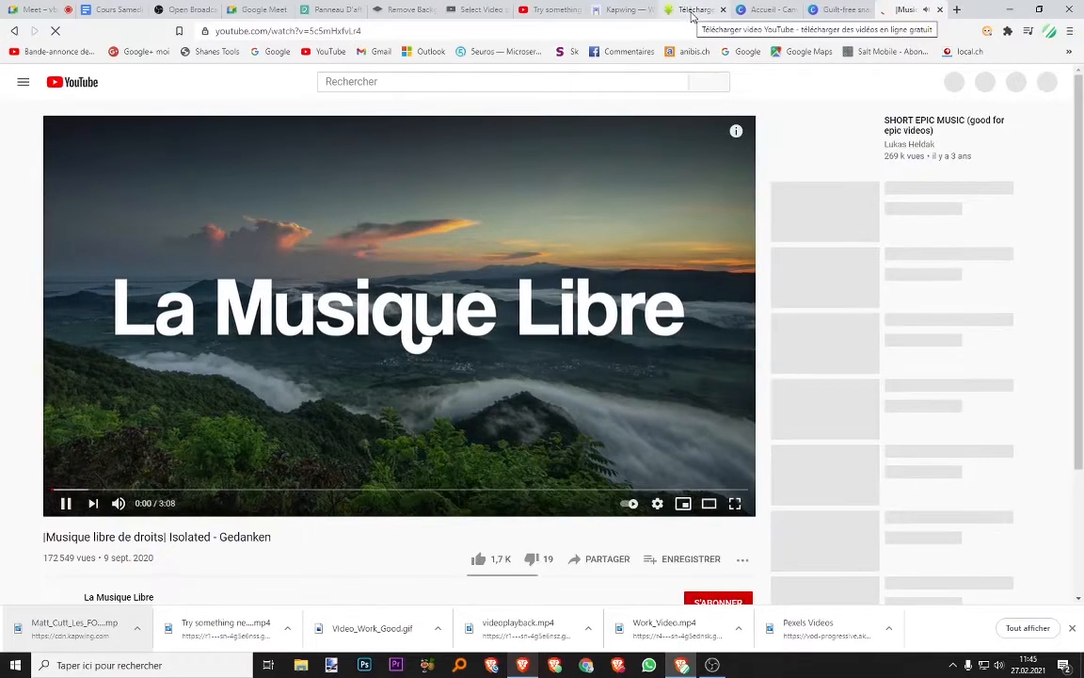
- Pause the Gedanken video, sample the suggested "SHORT EPIC MUSIC" video, and return to the Gedanken video
click(66, 505)
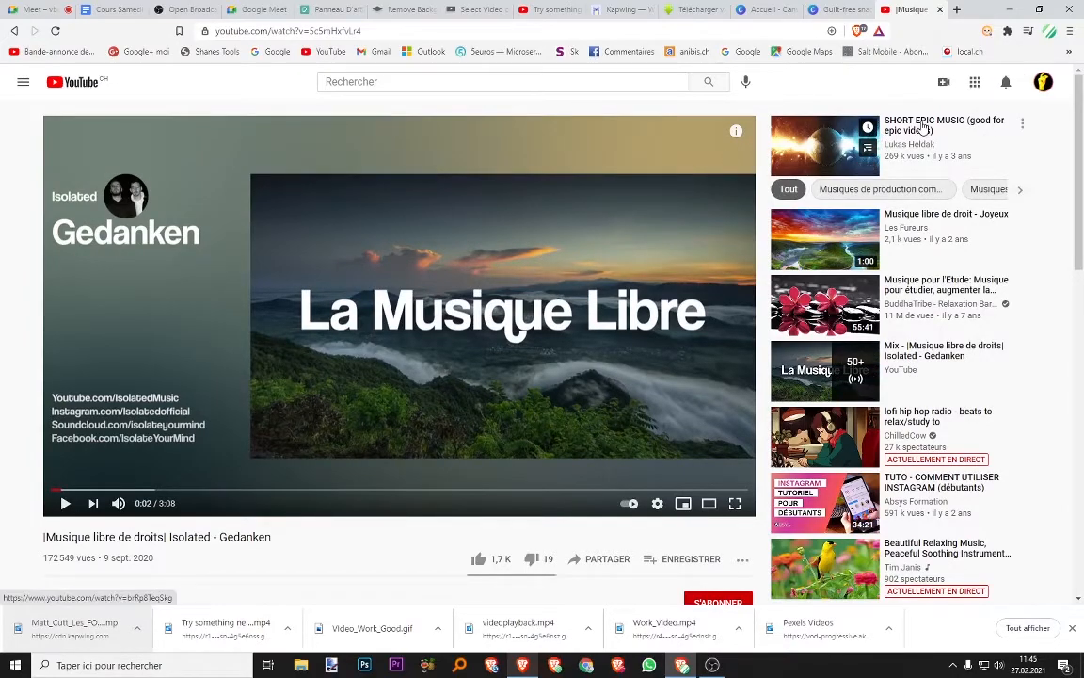
click(824, 146)
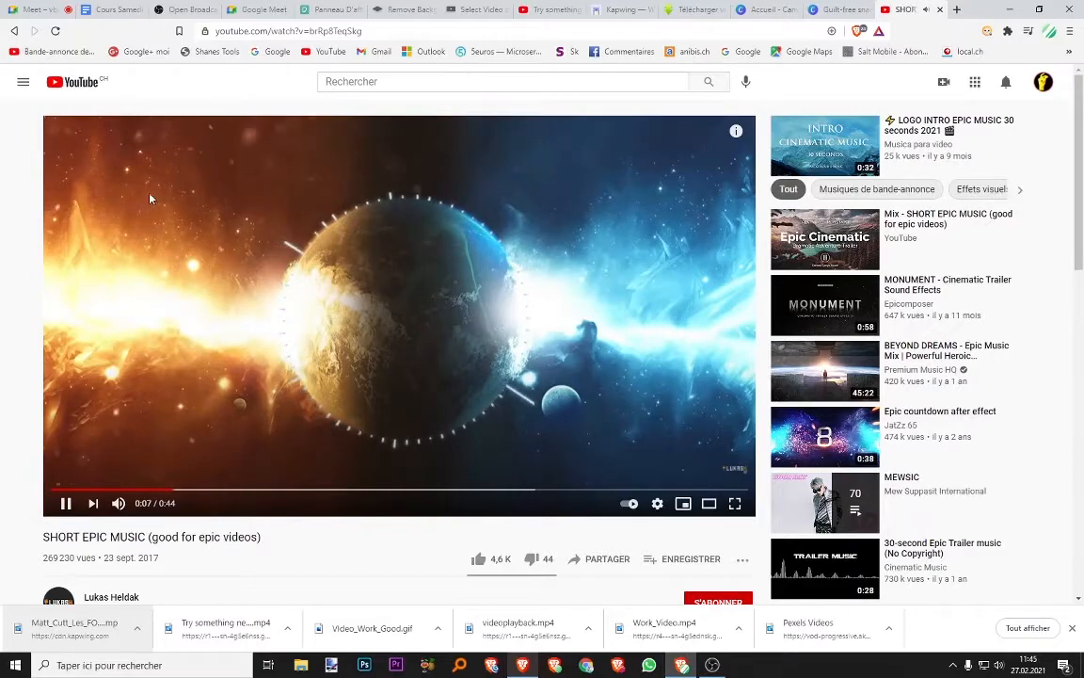
click(14, 31)
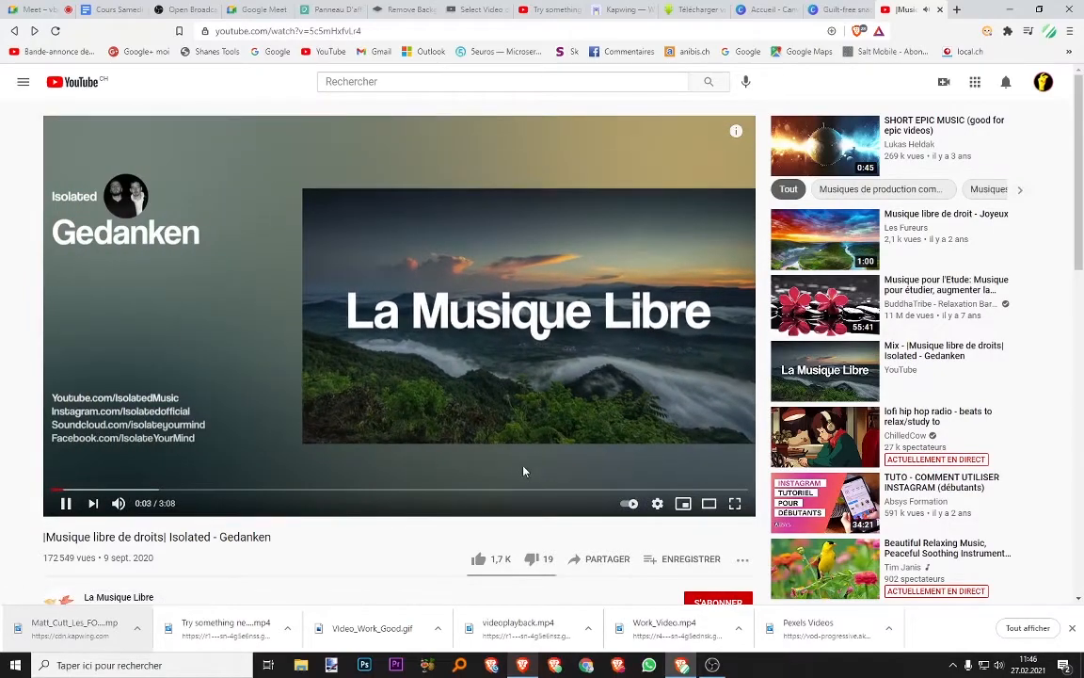
- Open the La Musique Libre channel, choose the royalty-free "La Grande Table - N.Y Tedd" video and pause it
scroll(514, 472, down, 1)
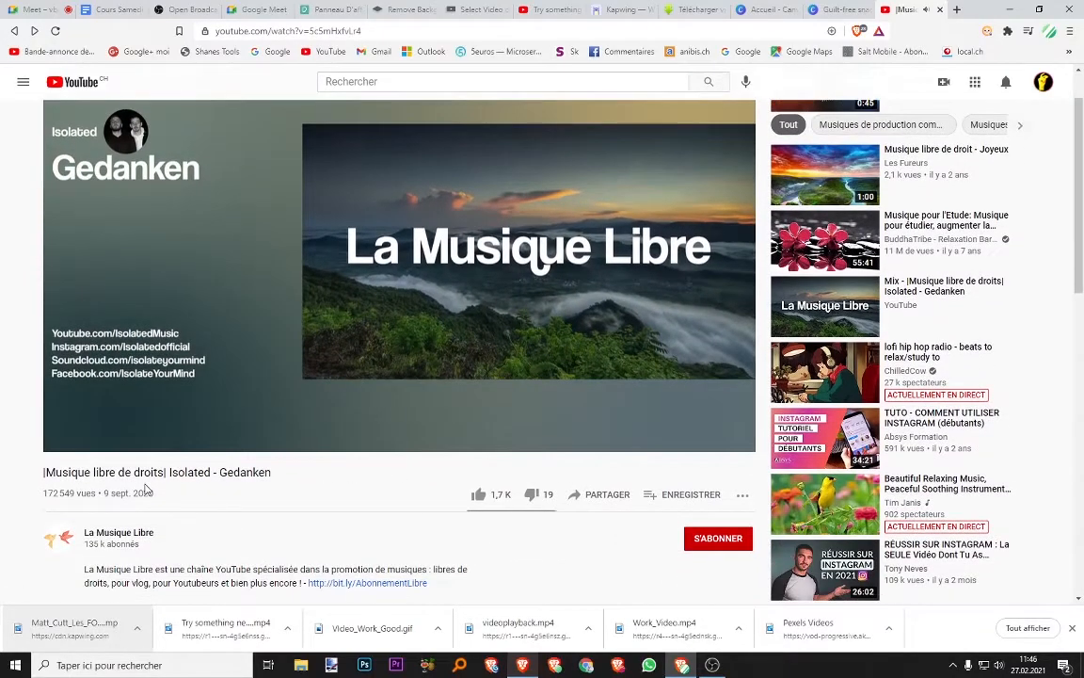
click(111, 533)
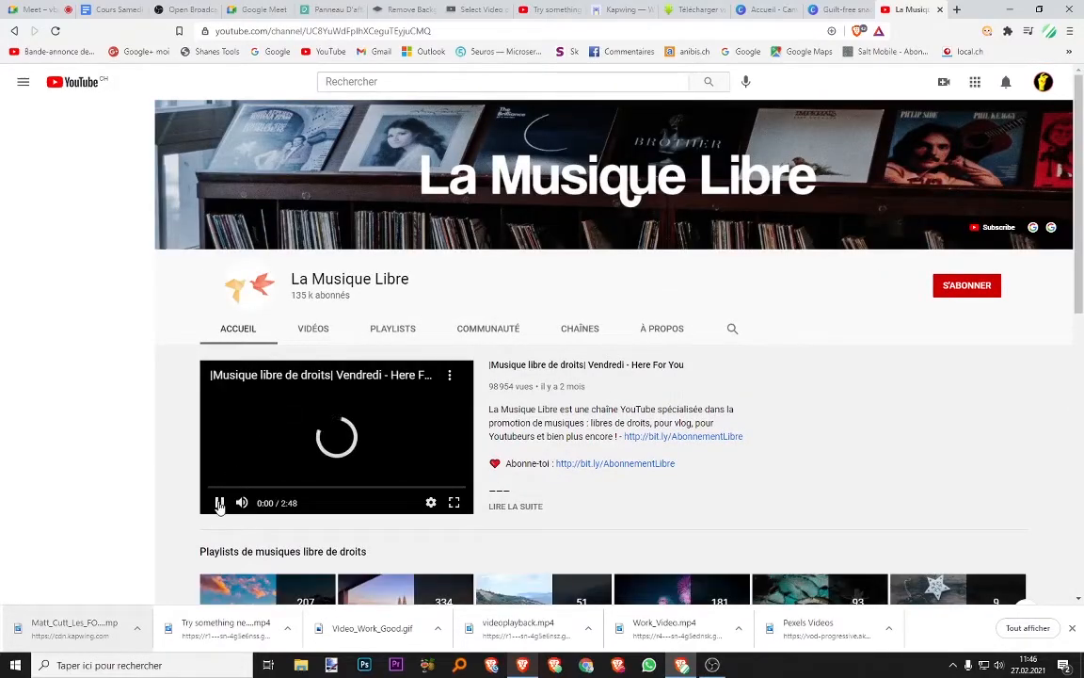
scroll(339, 311, down, 2)
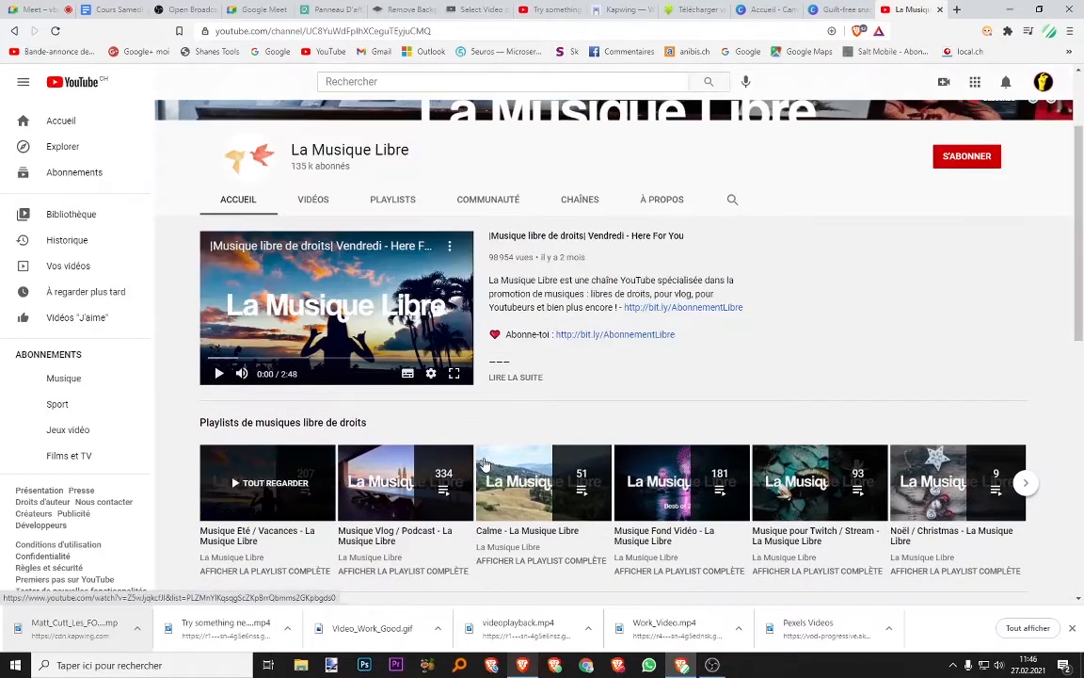
scroll(448, 206, up, 1)
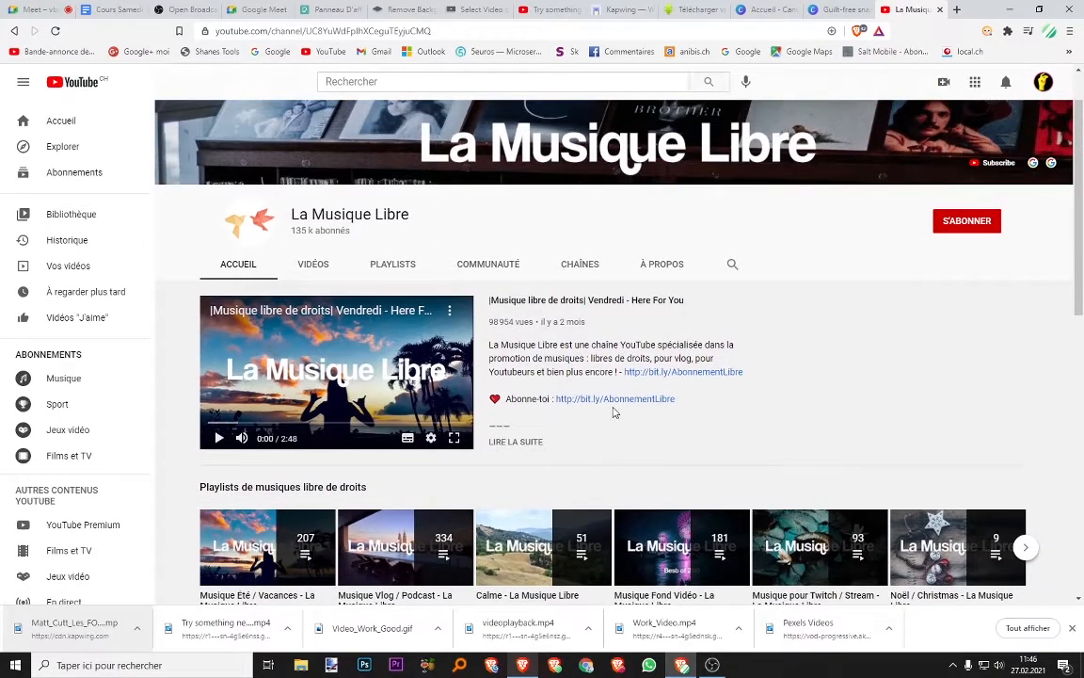
scroll(613, 411, down, 4)
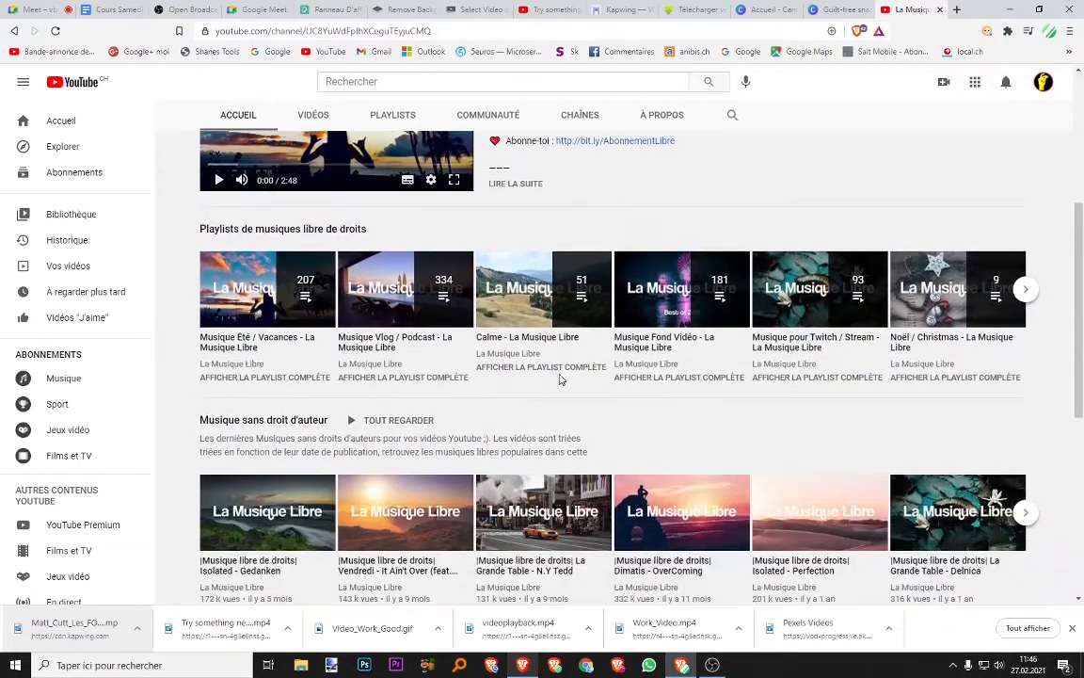
scroll(559, 379, down, 2)
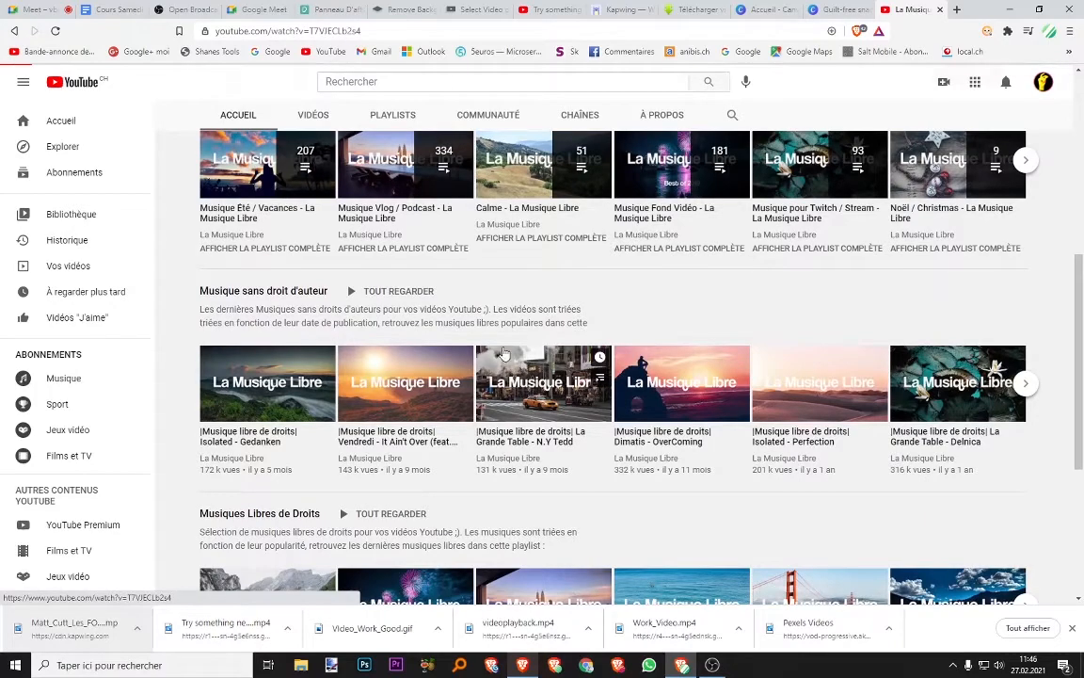
click(504, 354)
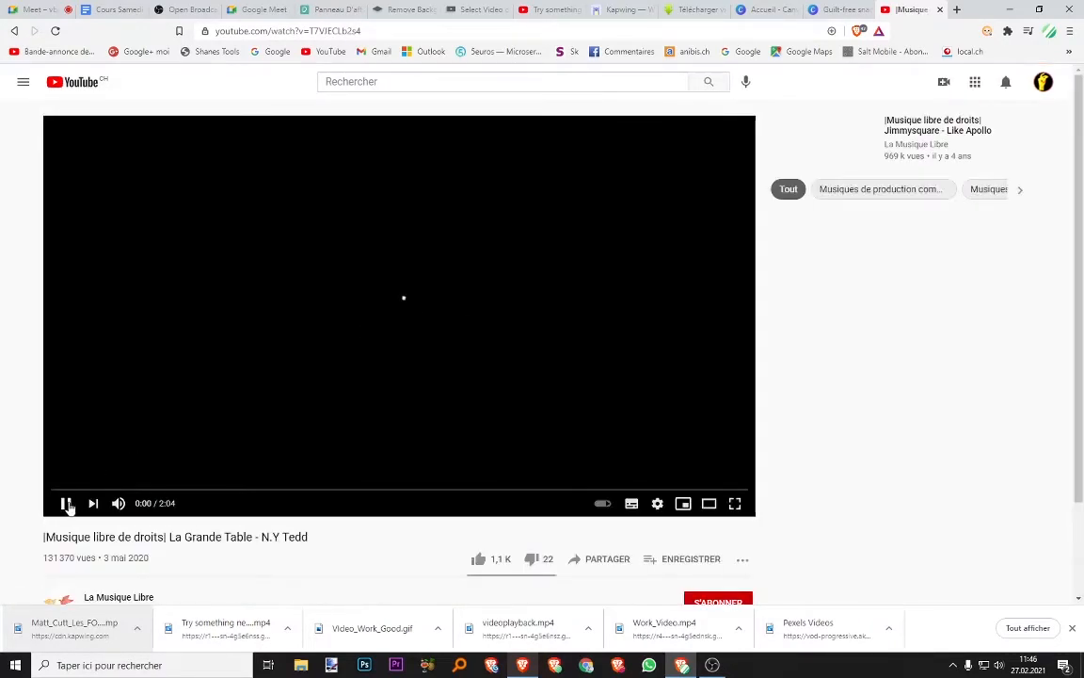
click(66, 503)
- Copy the N.Y Tedd video's address and load it into the SaveFrom.net downloader in place of the previous link
click(369, 30)
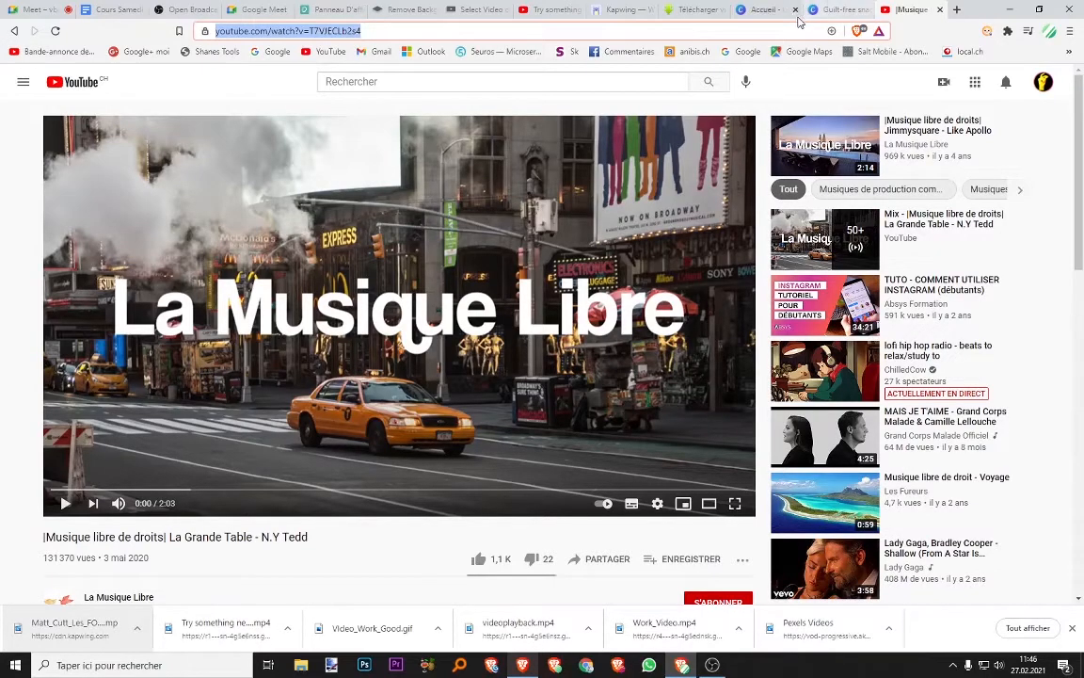
click(694, 10)
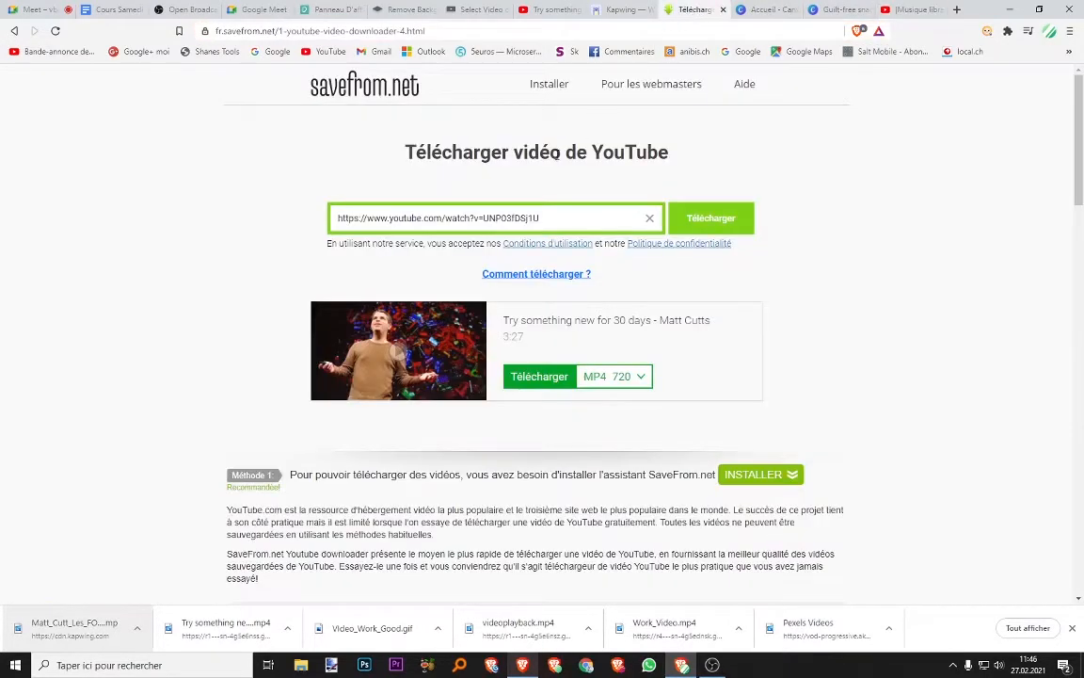
click(649, 219)
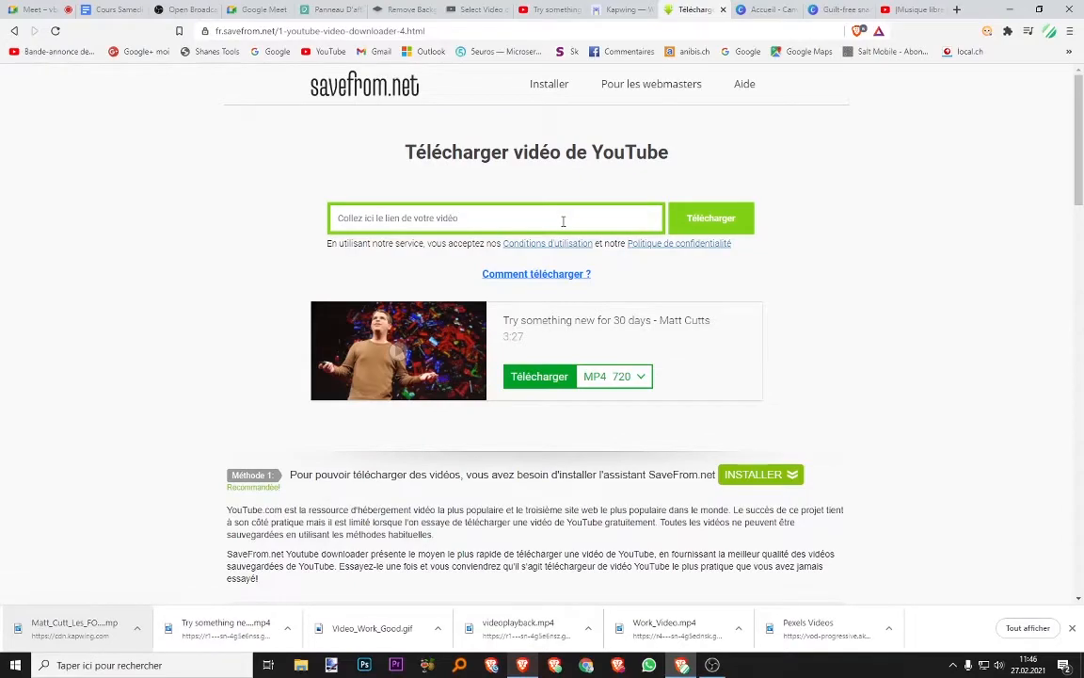
text(https://www.youtube.com/watch?v=T7VJECLb2s4)
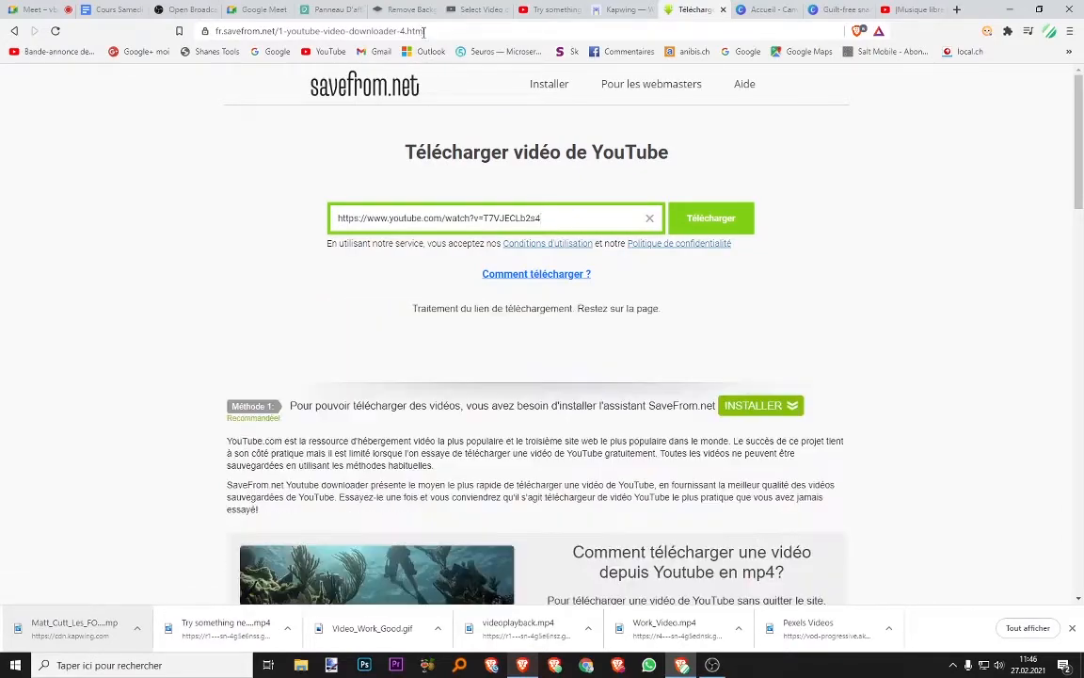
click(423, 34)
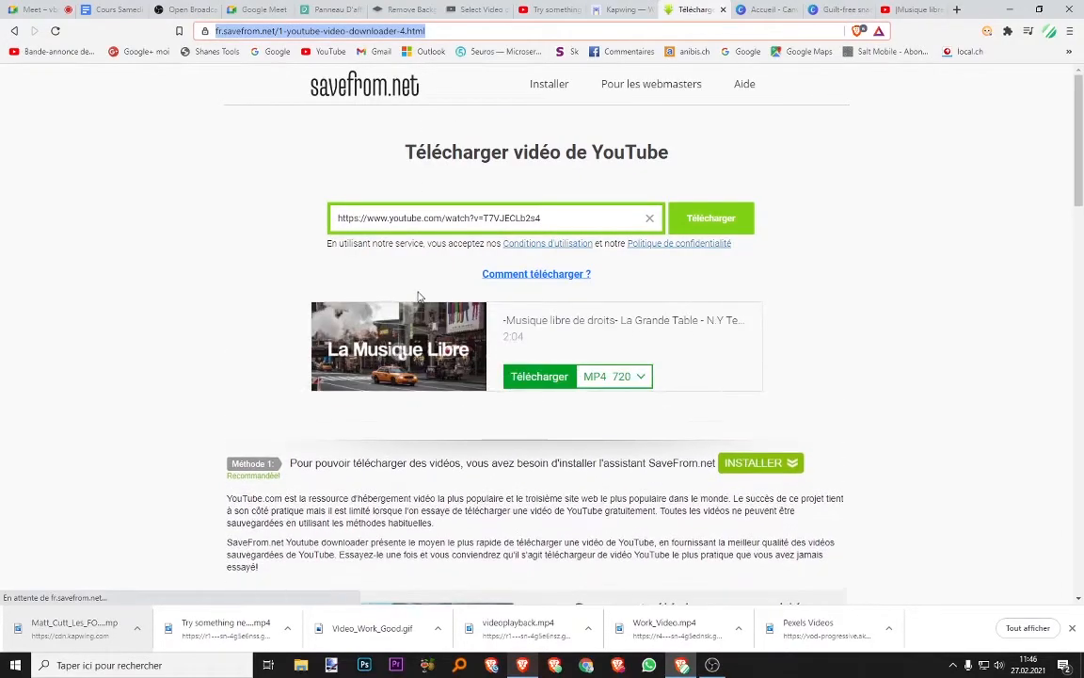
- Examine the full list of download formats offered for the N.Y Tedd video, and close the list without choosing one
click(587, 377)
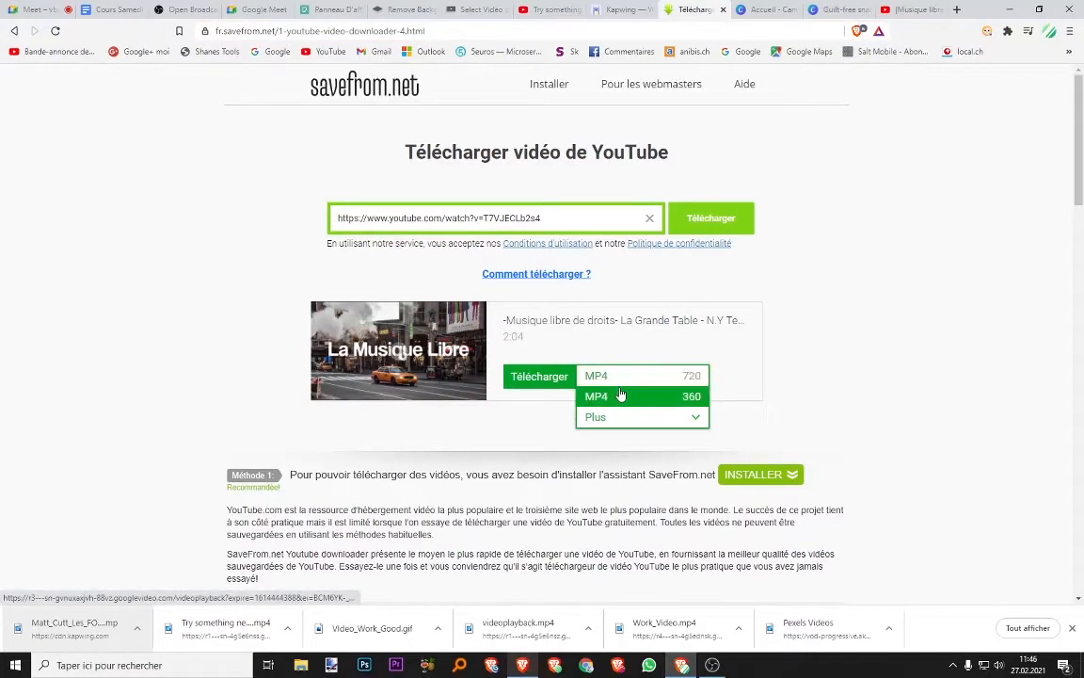
click(605, 417)
scroll(616, 447, down, 1)
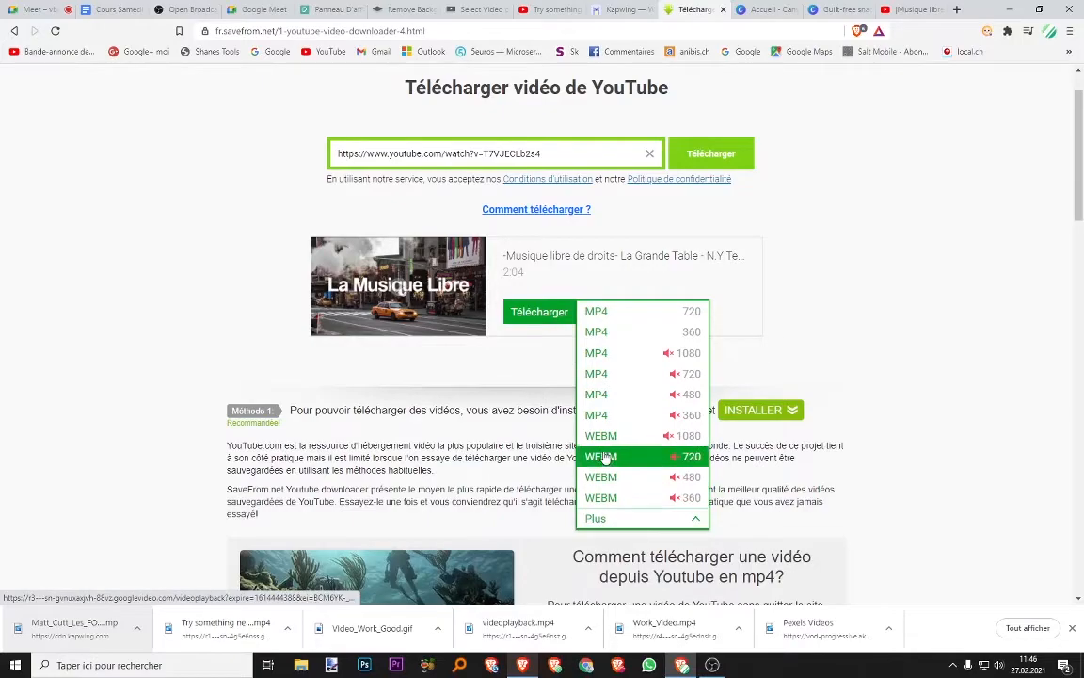
click(599, 519)
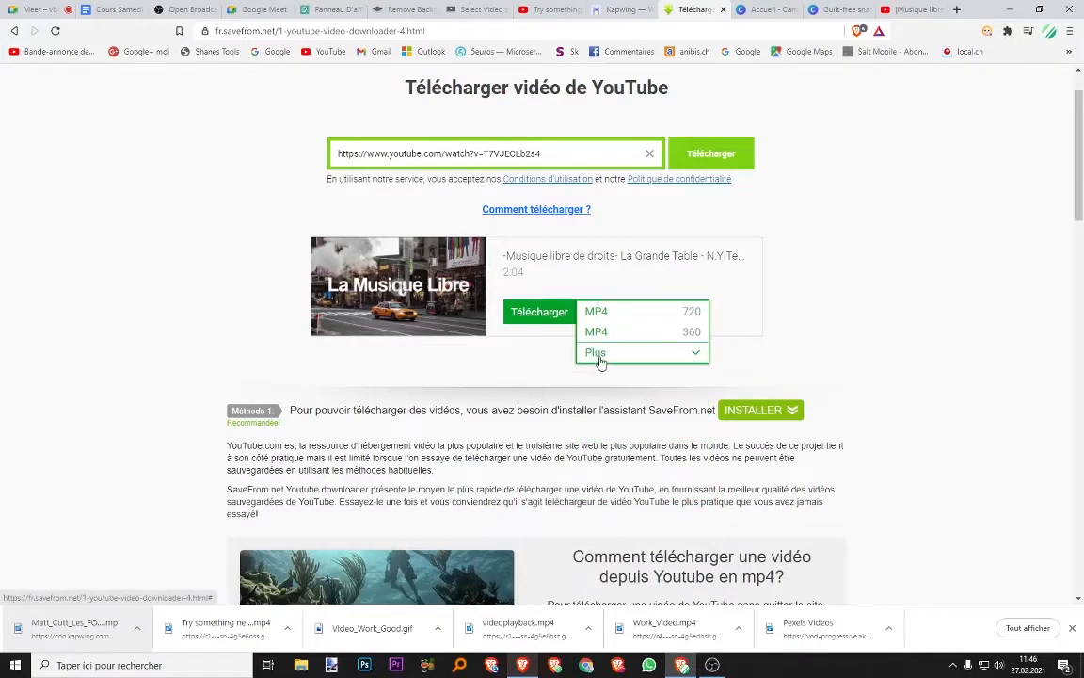
click(379, 215)
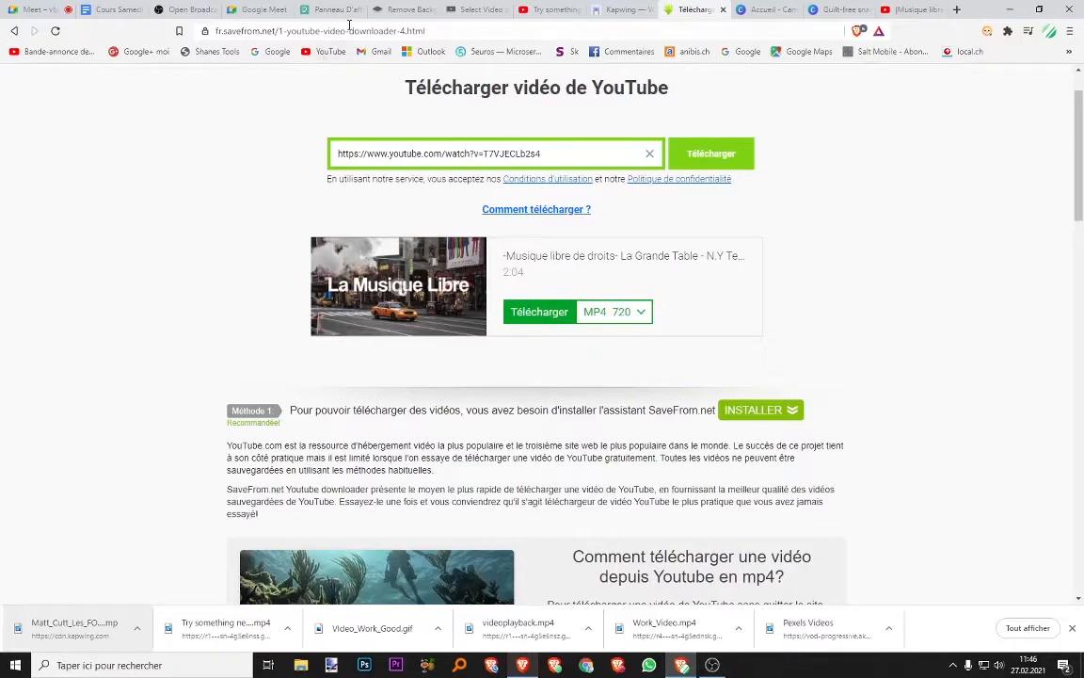
- Search the web for "Télécharger mp3 youtube" and open the mp3-youtube.download converter
click(350, 29)
text(Té)
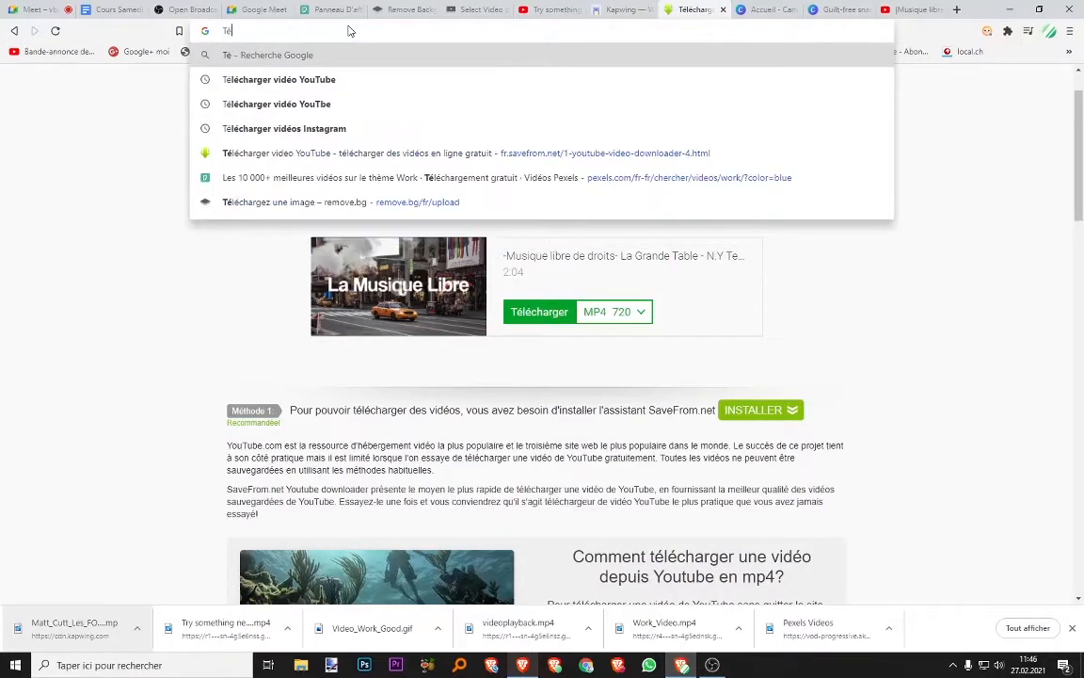
text(lécharger )
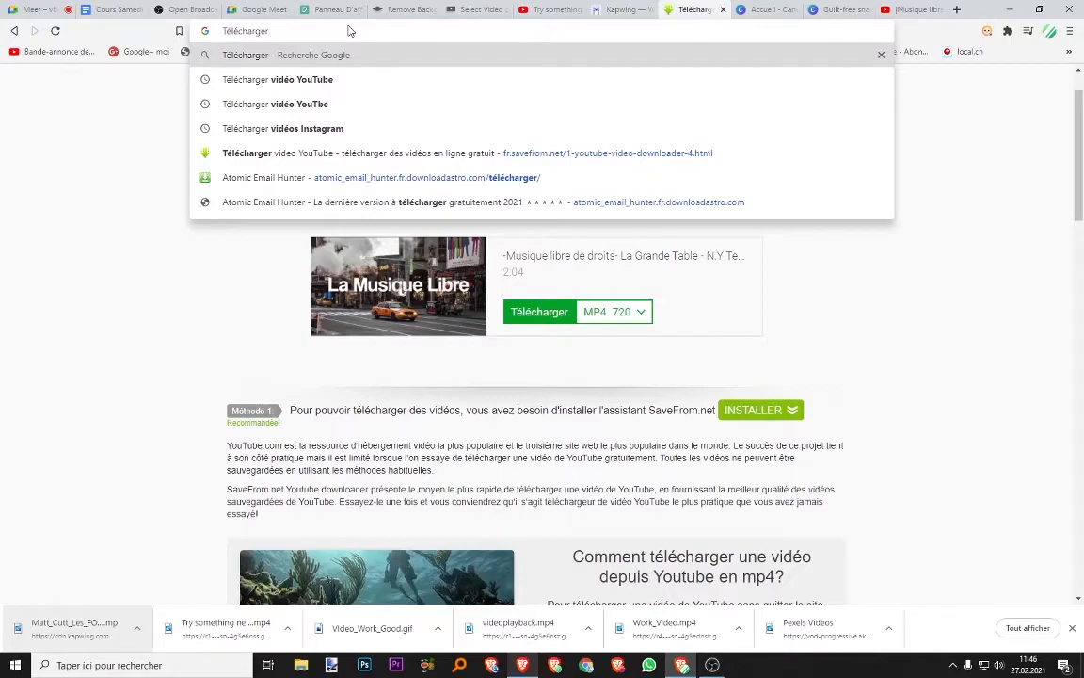
text(mp3 youtube)
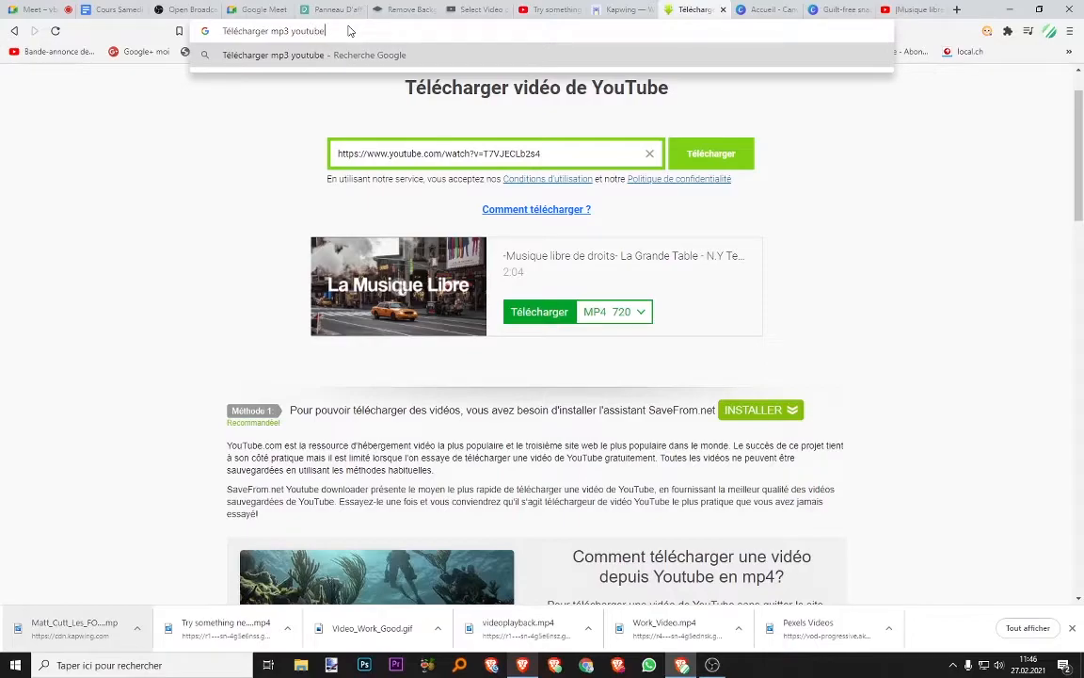
key(Return)
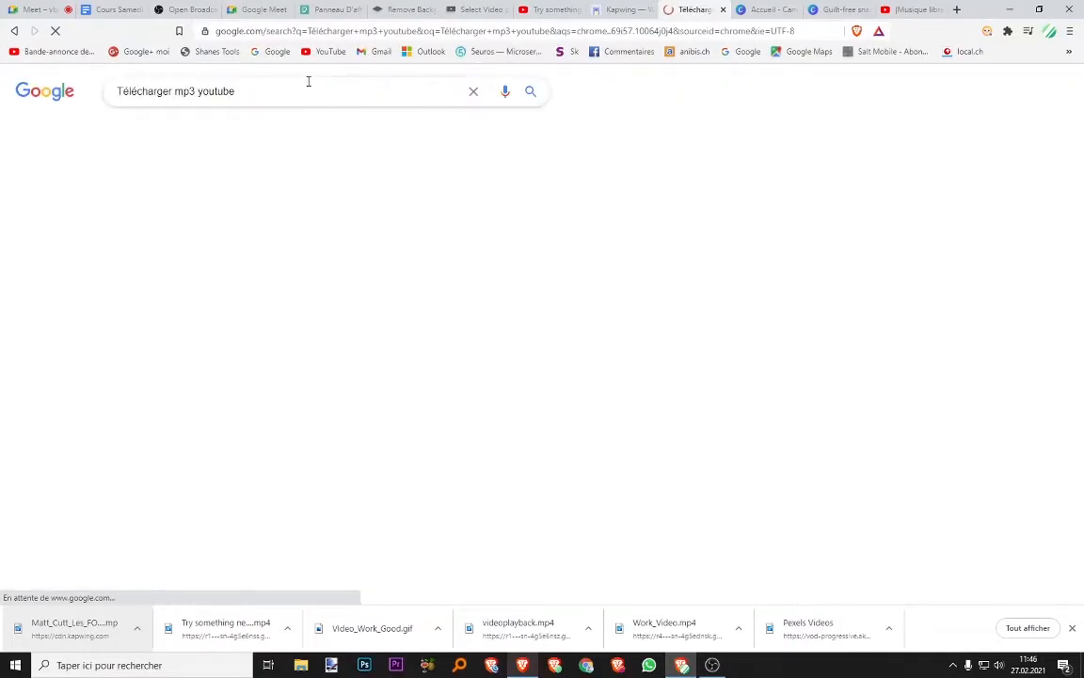
click(187, 196)
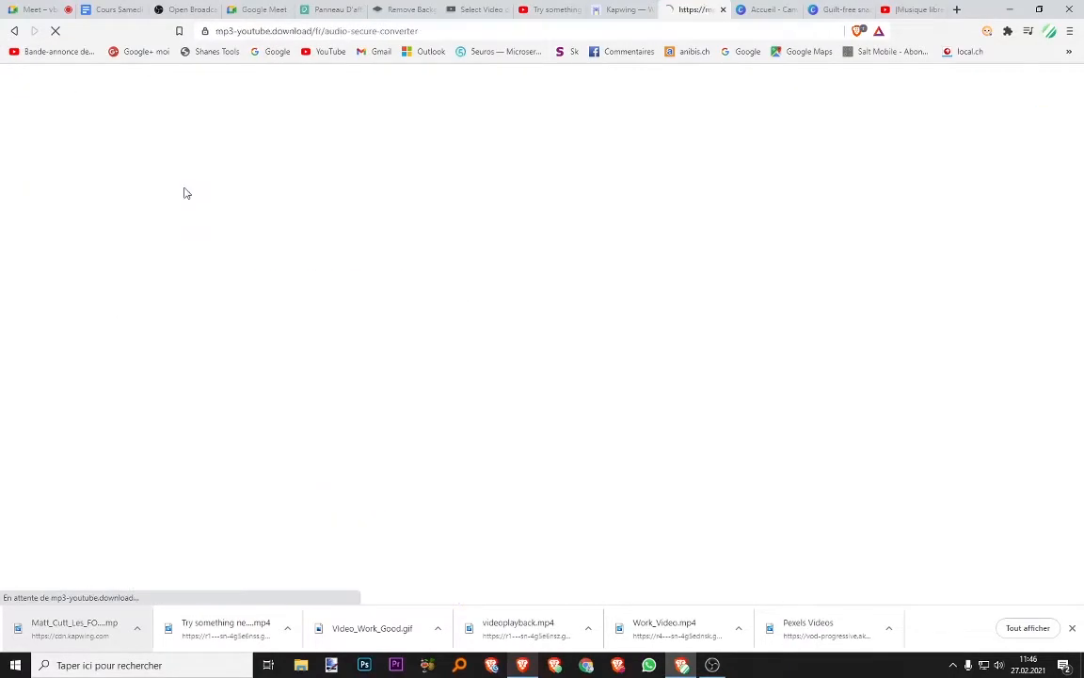
click(251, 277)
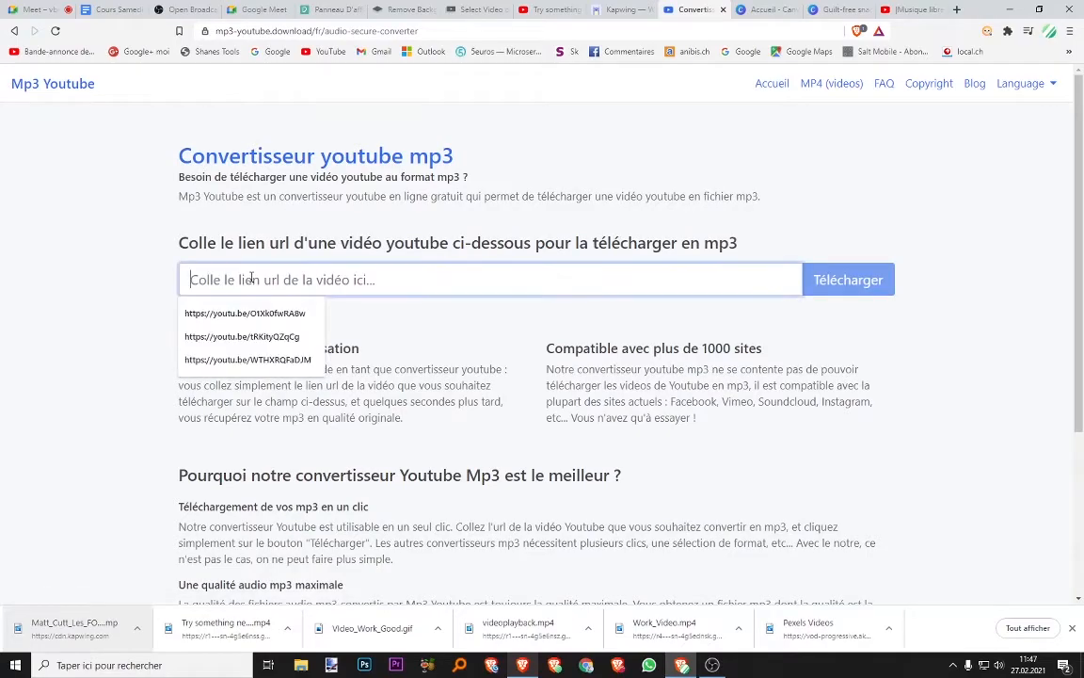
text(https://www.youtube.com/watch?v=T7V1ECLb2s4)
click(883, 284)
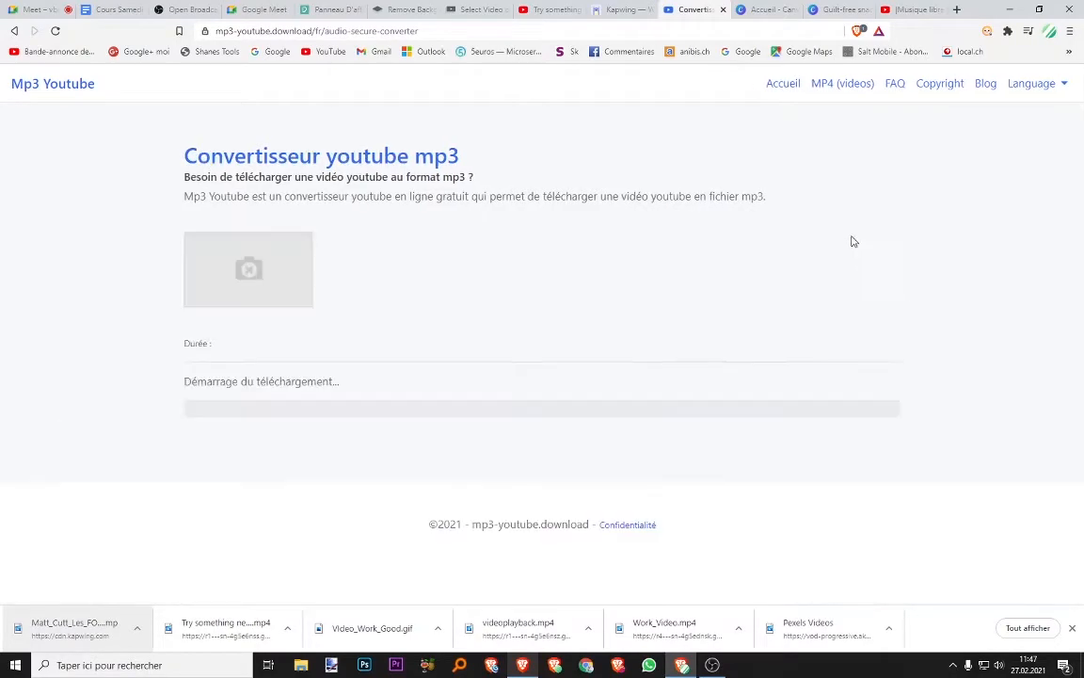
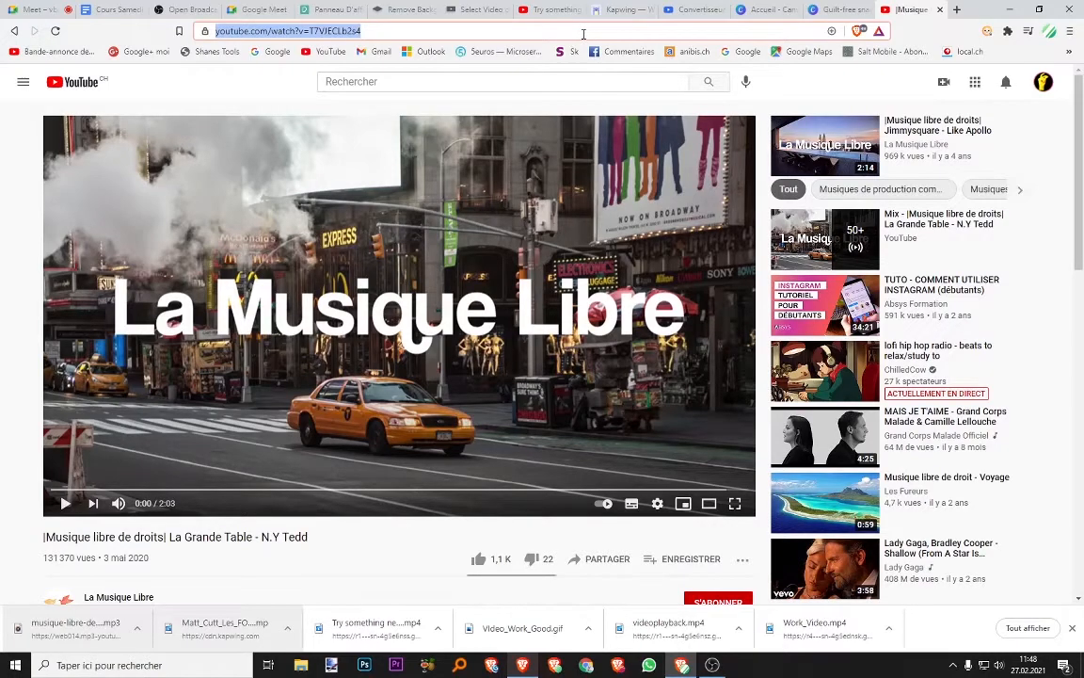
- Search for "Decoupe audio", open the mp3cut.net audio cutter and load the downloaded N.Y Tedd MP3 into it
text(Decoupe audio)
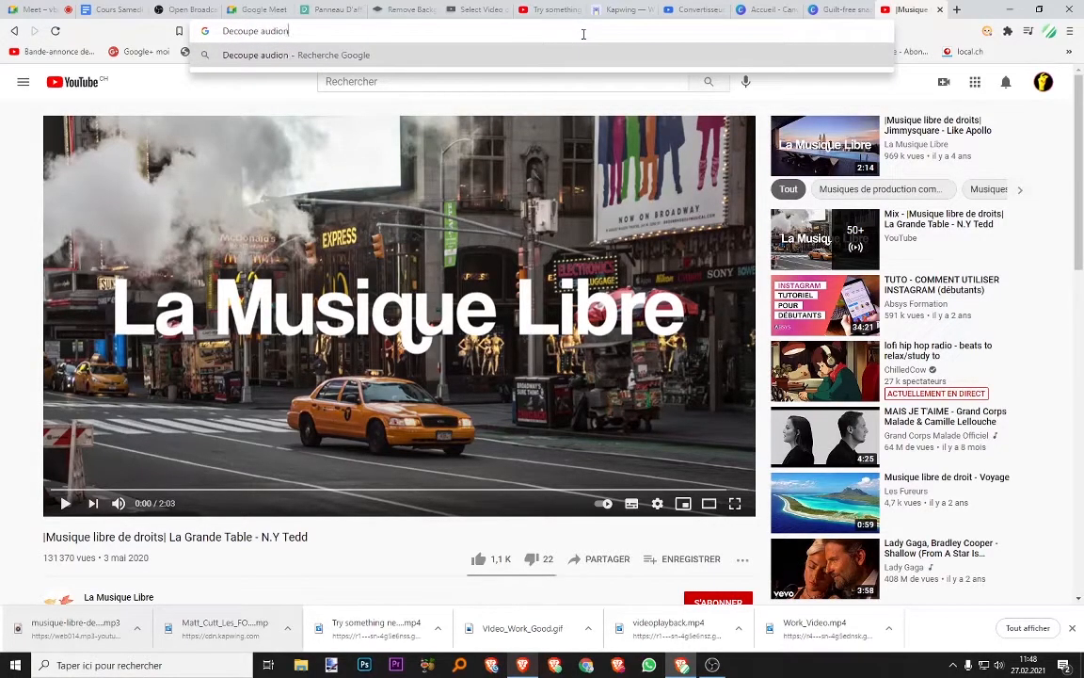
key(Return)
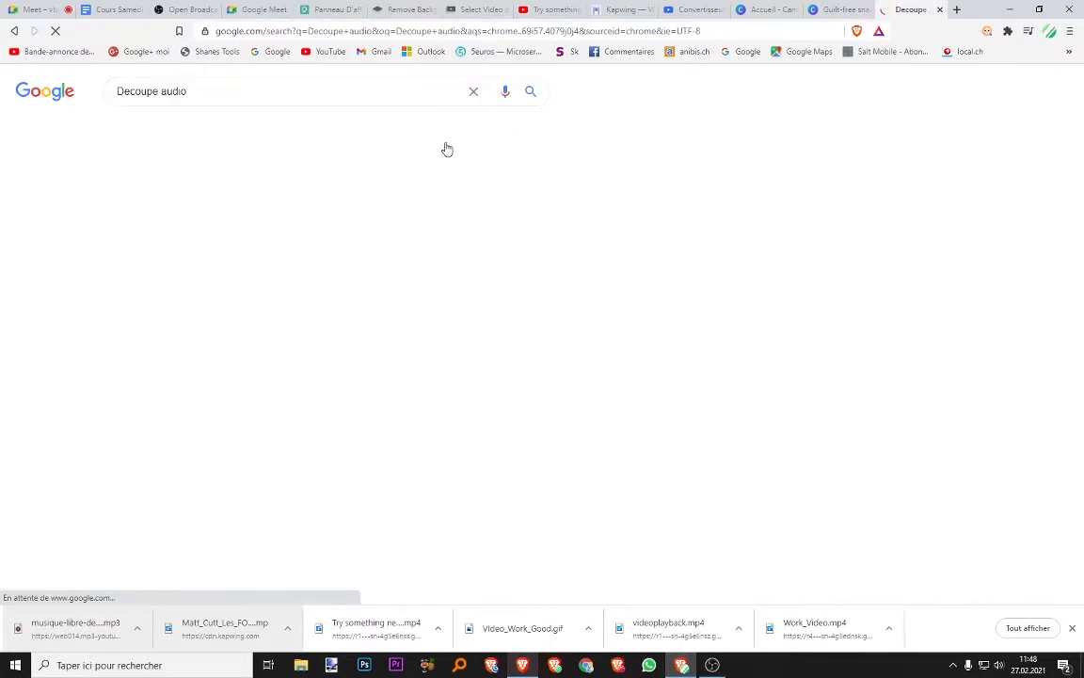
click(188, 243)
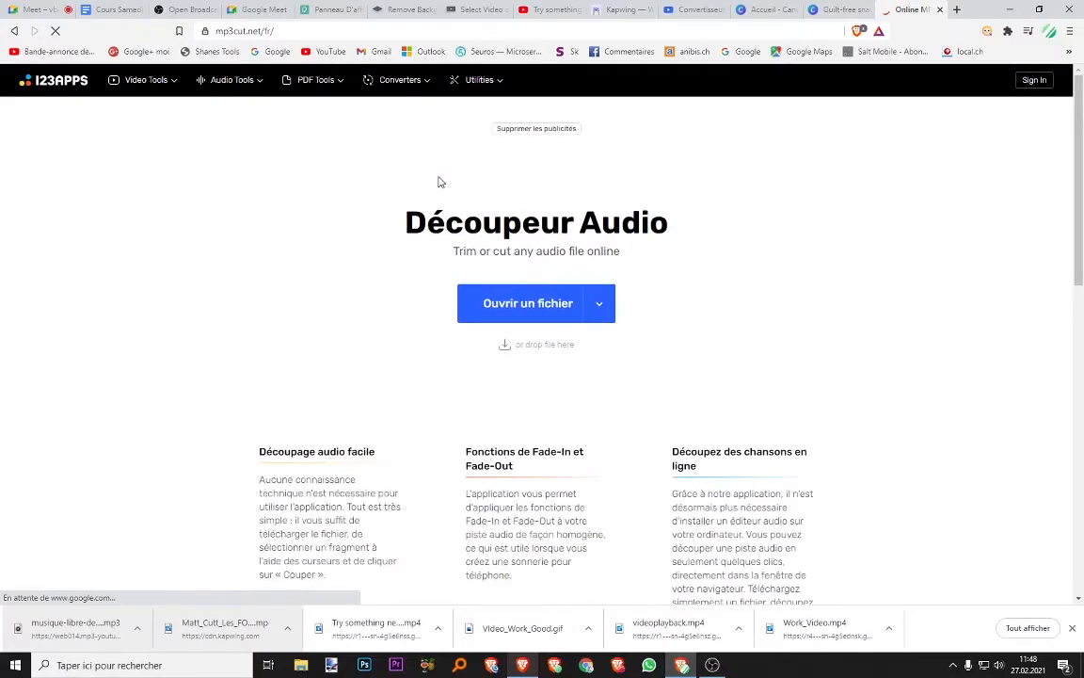
drag(71, 626, 437, 231)
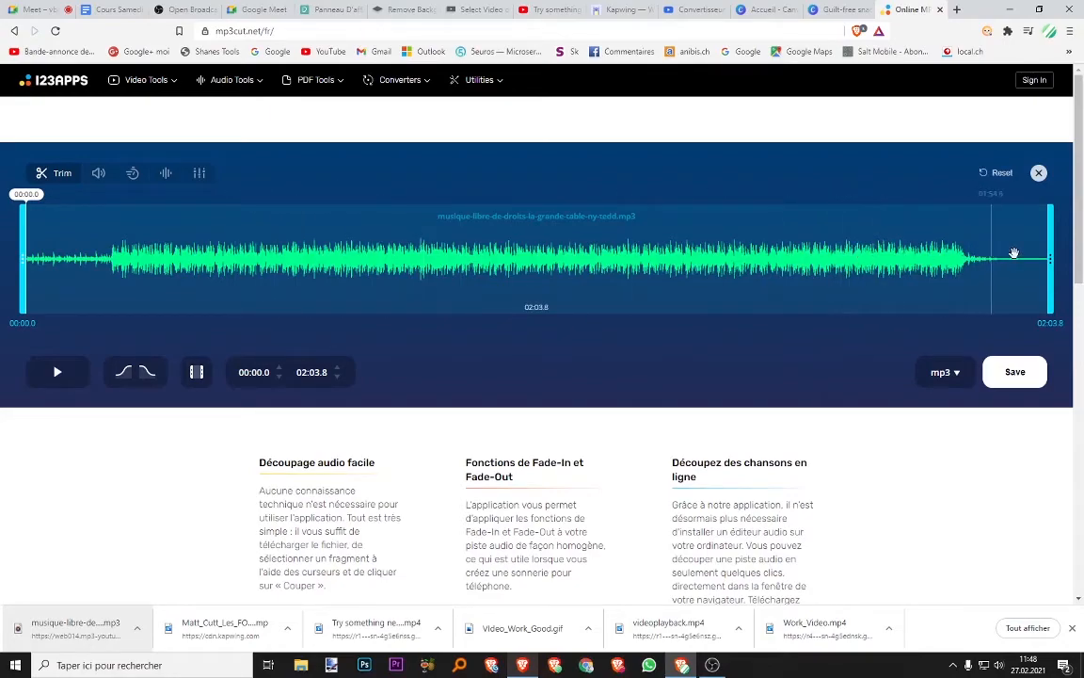
- Trim the N.Y Tedd track to the section from about 00:10.3 to 00:14.2 and save the excerpt as an MP3
drag(1052, 256, 357, 252)
drag(23, 264, 107, 264)
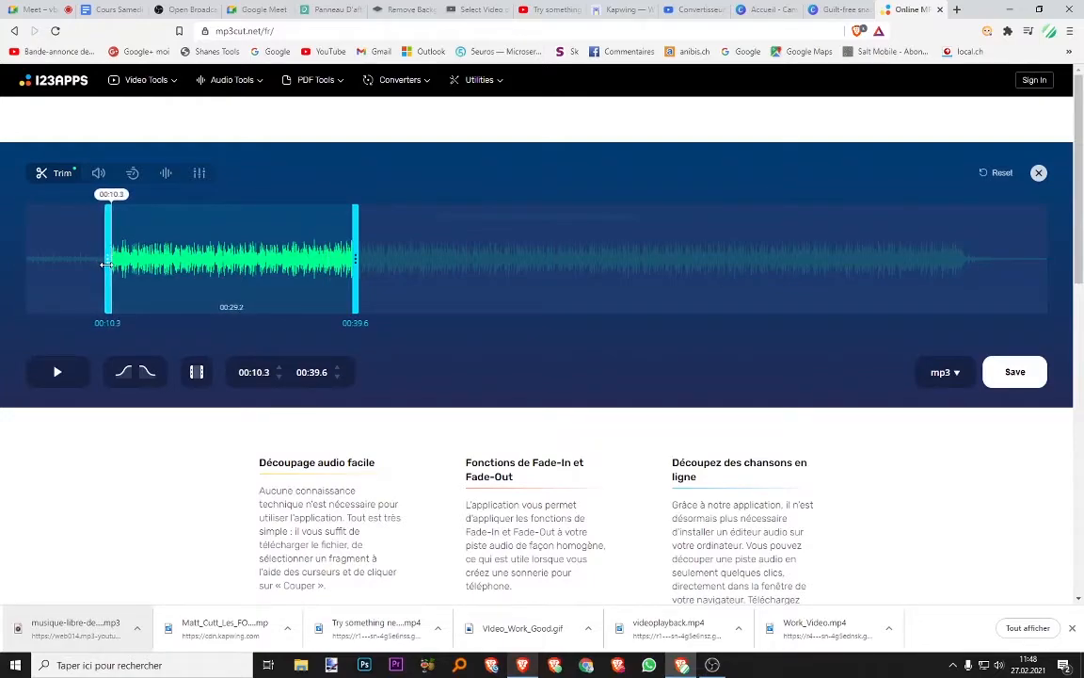
drag(355, 264, 146, 263)
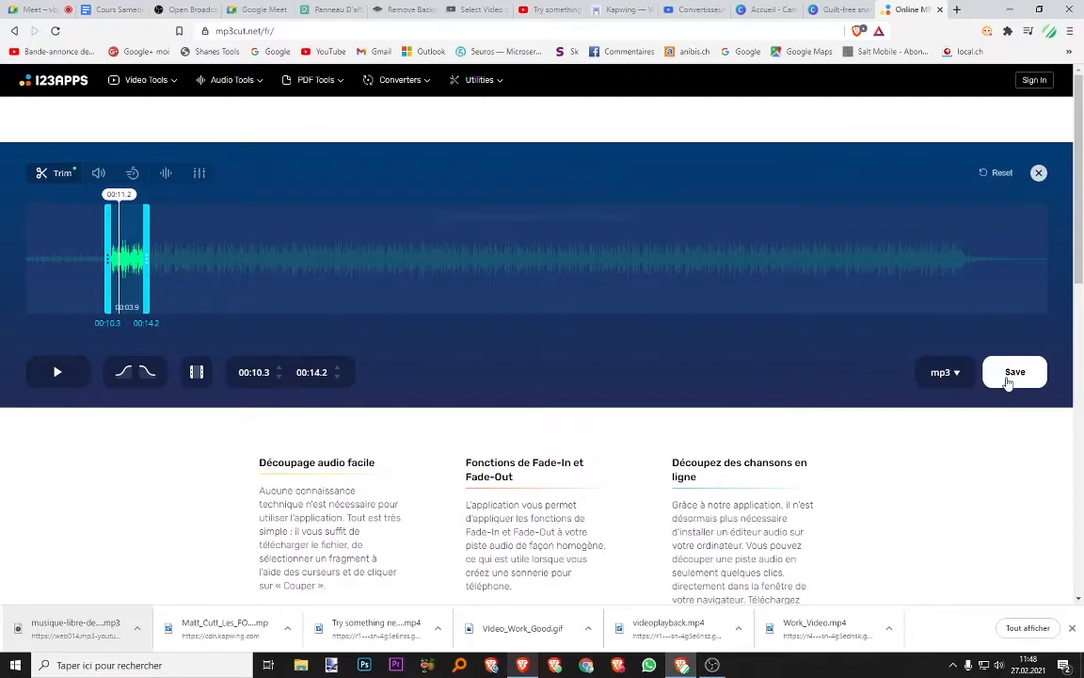
click(1009, 379)
click(518, 231)
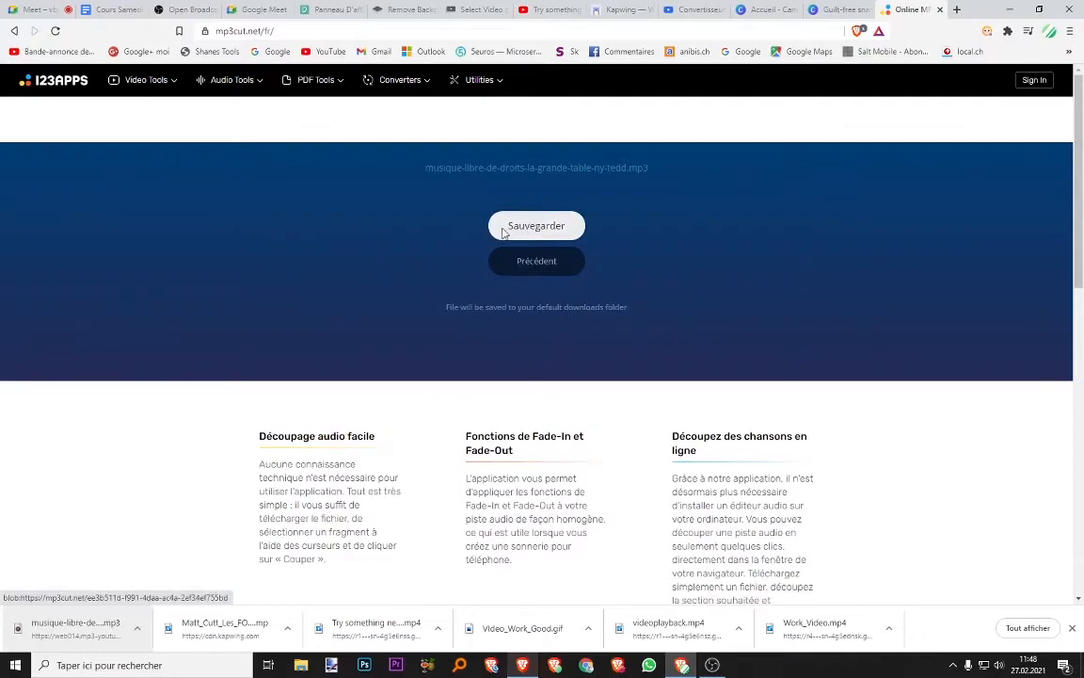
click(452, 406)
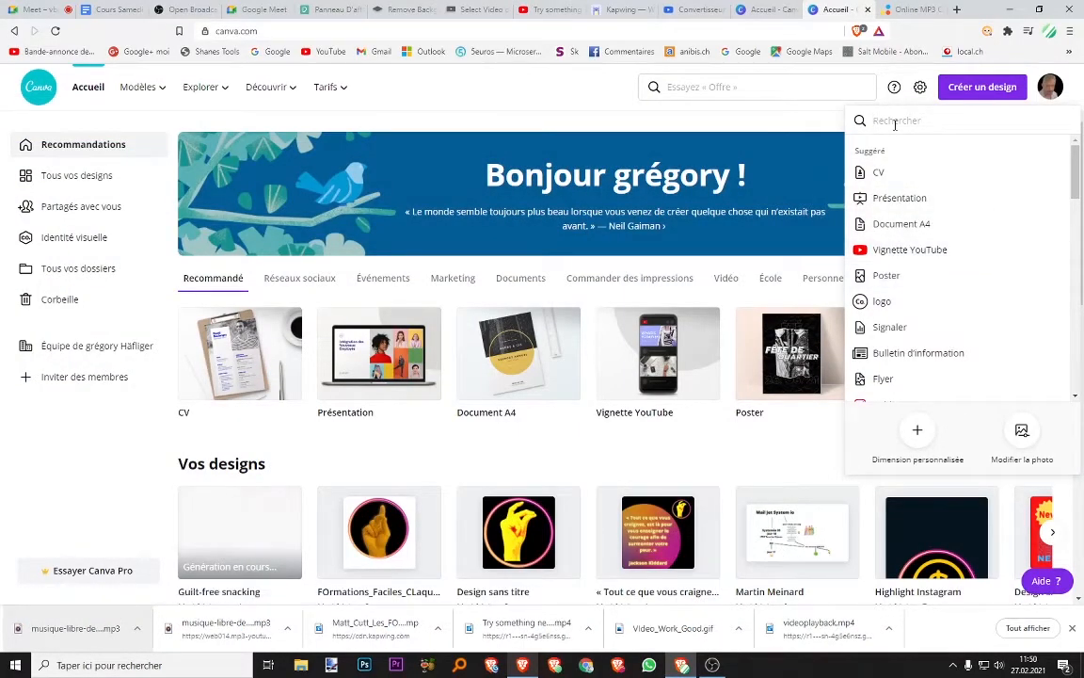
- Create a new Canva Instagram Reel video design and apply the purple beach background template with the REC frame
text(vid)
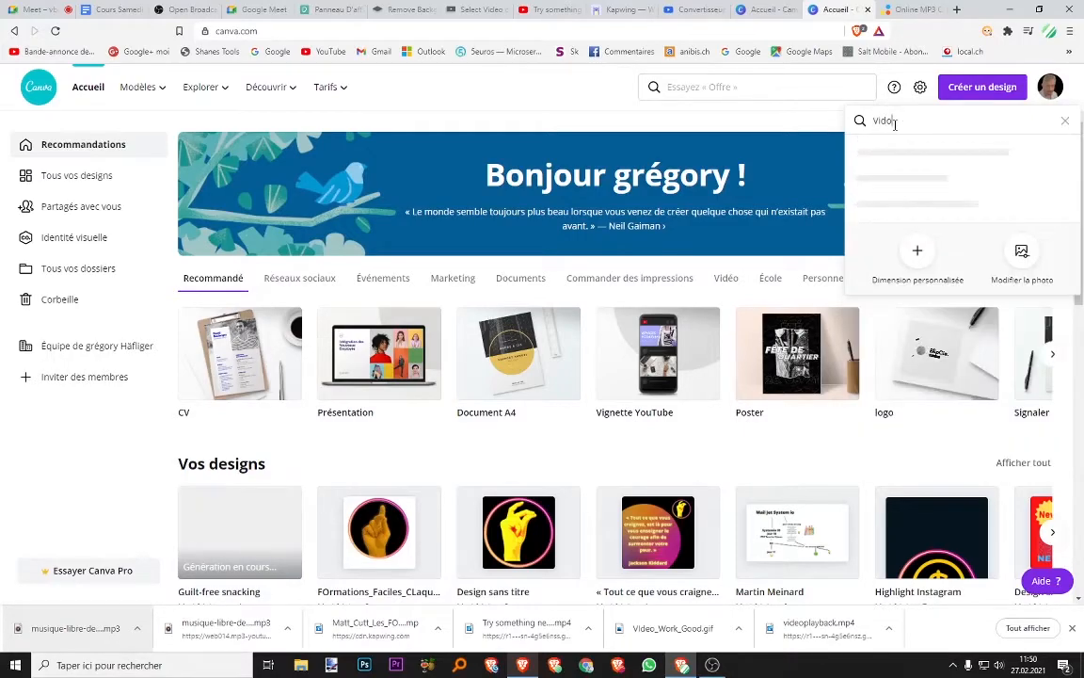
key(BackSpace)
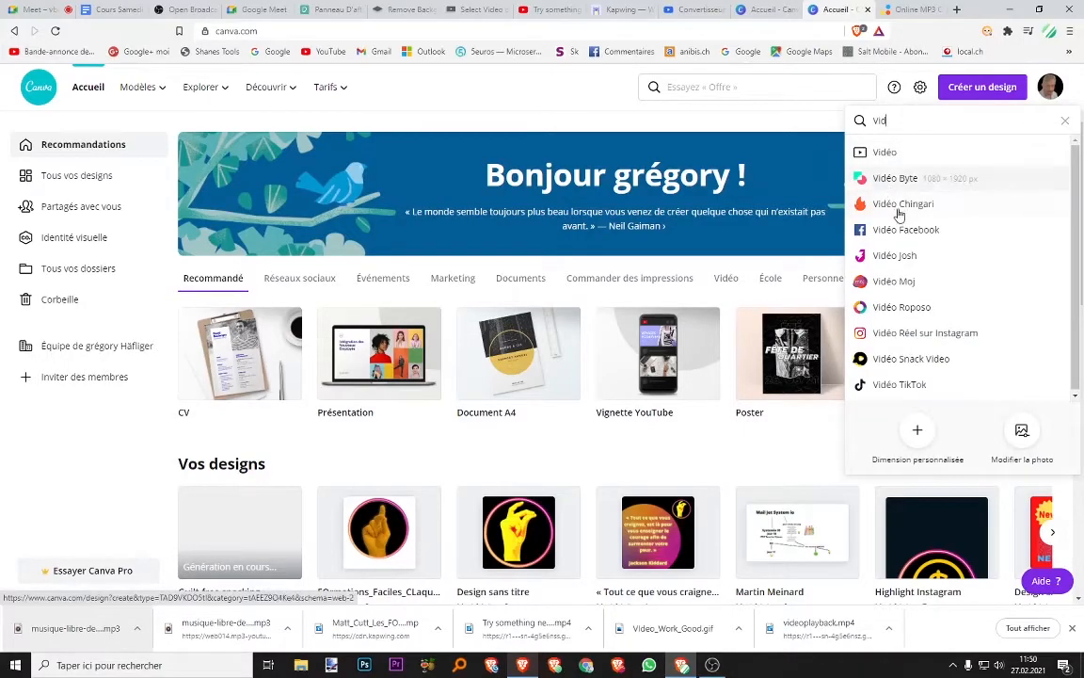
click(906, 333)
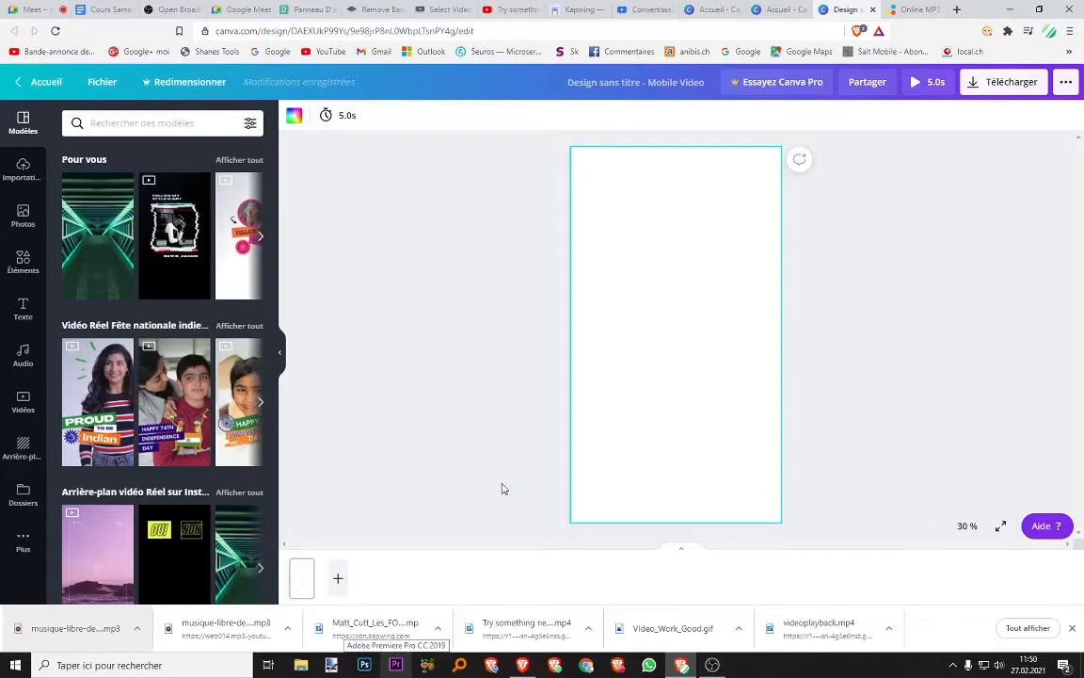
scroll(108, 283, down, 3)
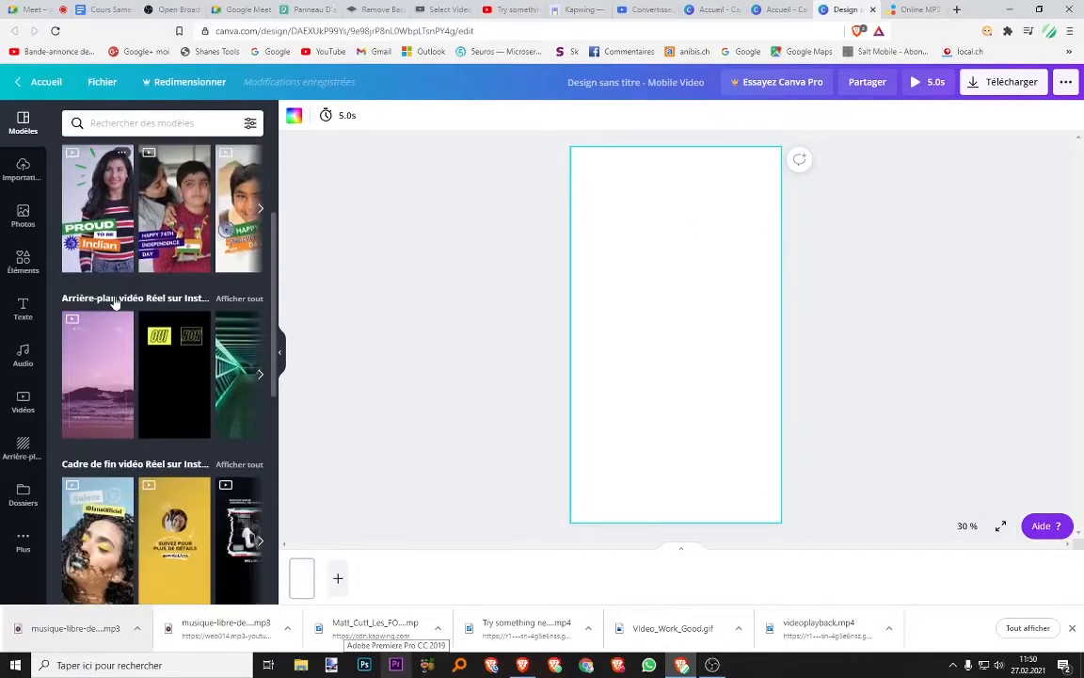
click(121, 372)
scroll(122, 371, up, 2)
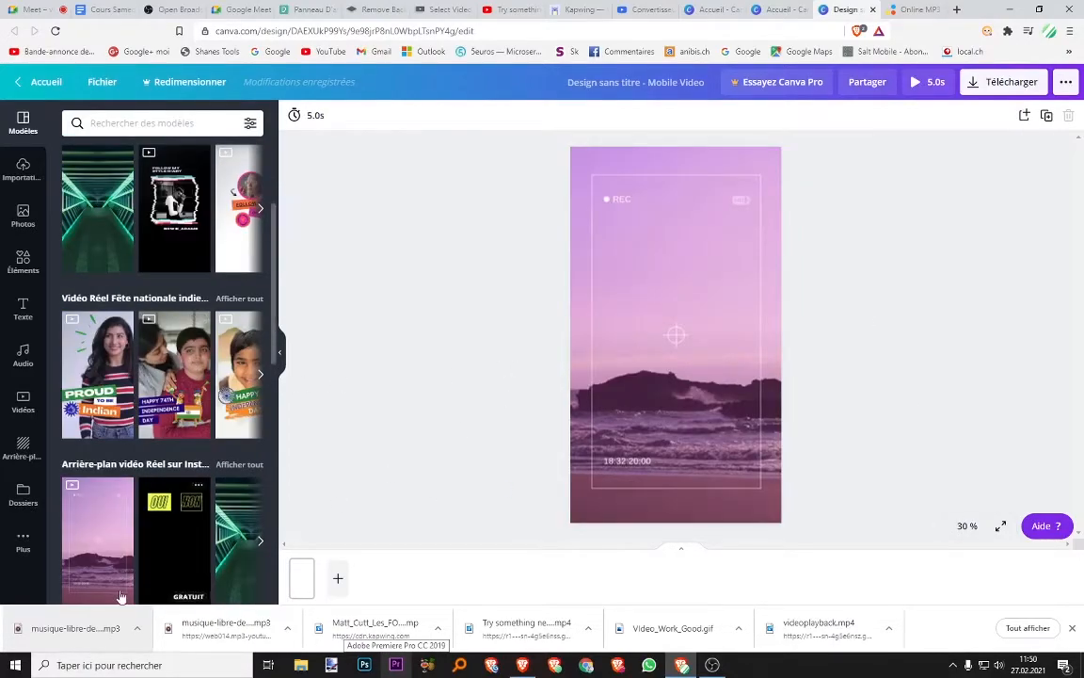
- Import the trimmed MP3 excerpt into the design as its soundtrack and preview the video
drag(47, 639, 623, 305)
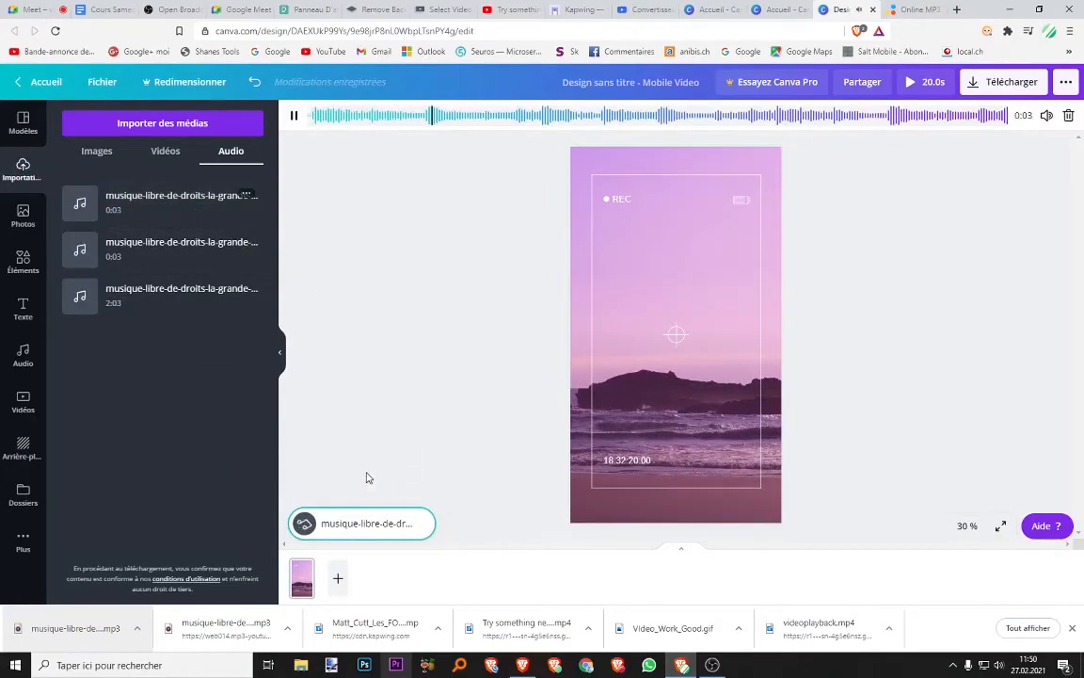
click(911, 83)
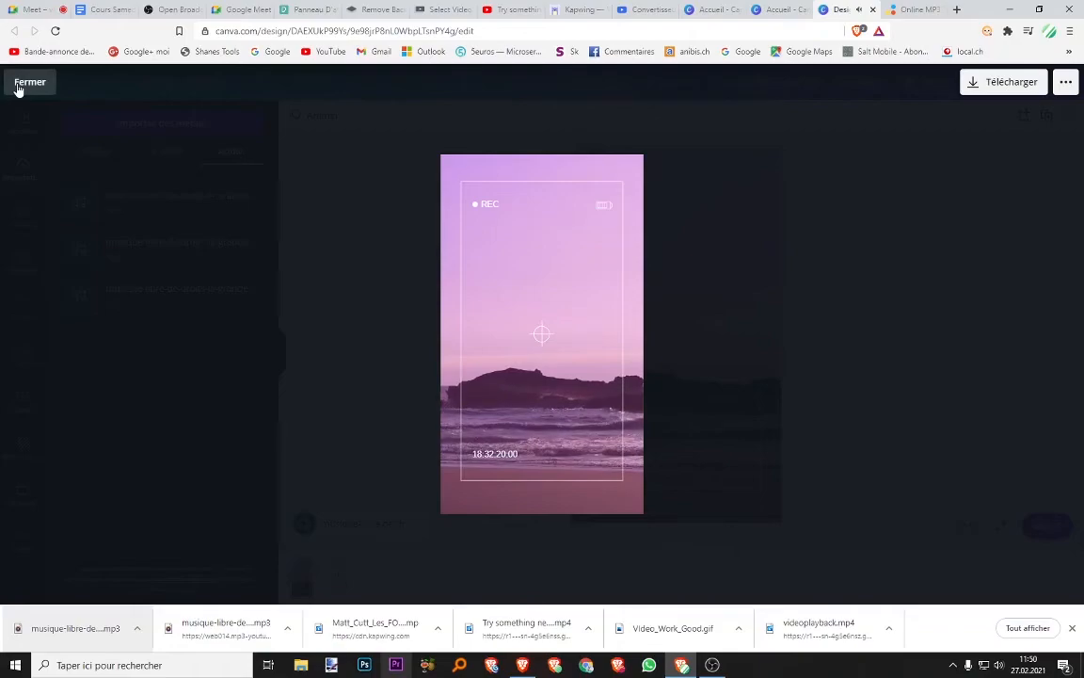
click(17, 87)
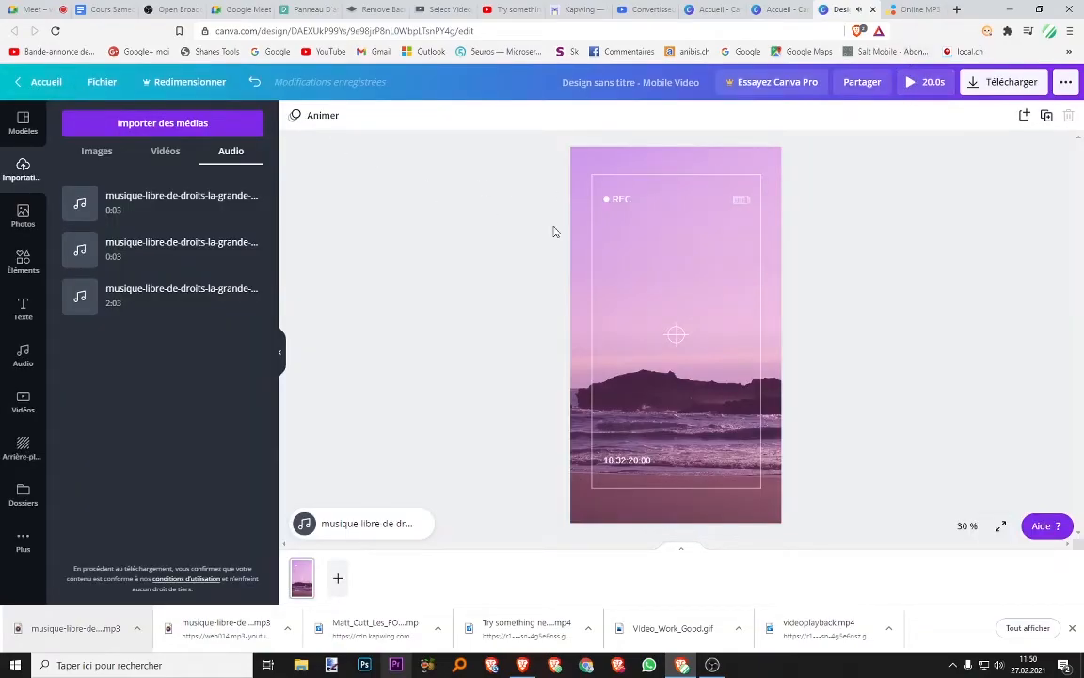
- Trim the beach background video to 3.9 seconds
click(590, 238)
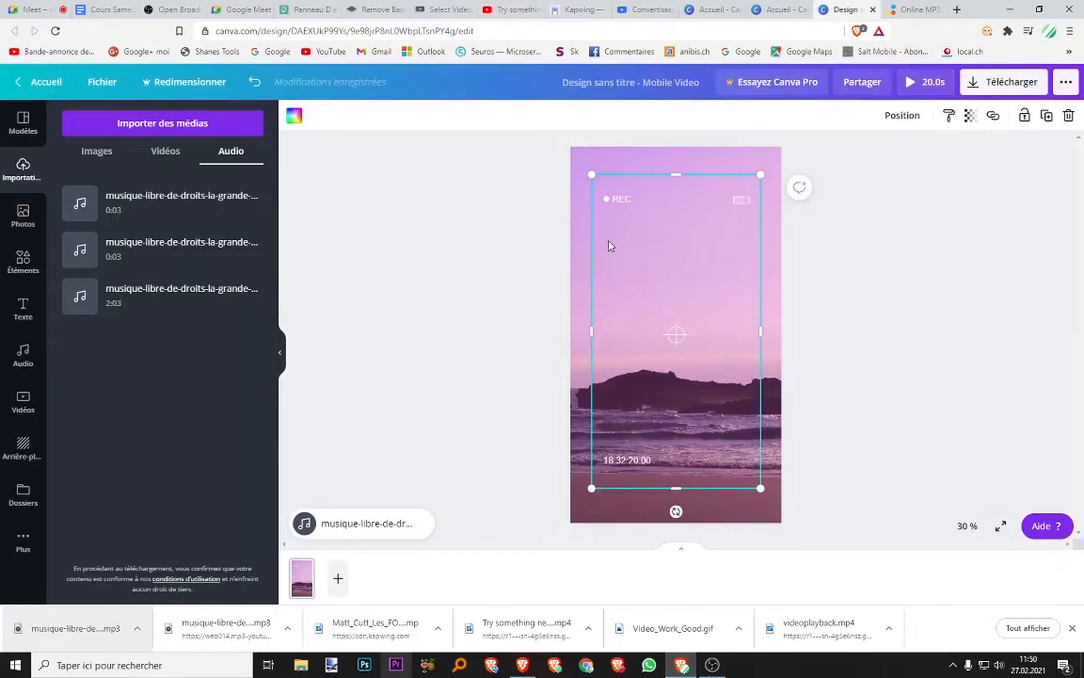
click(577, 255)
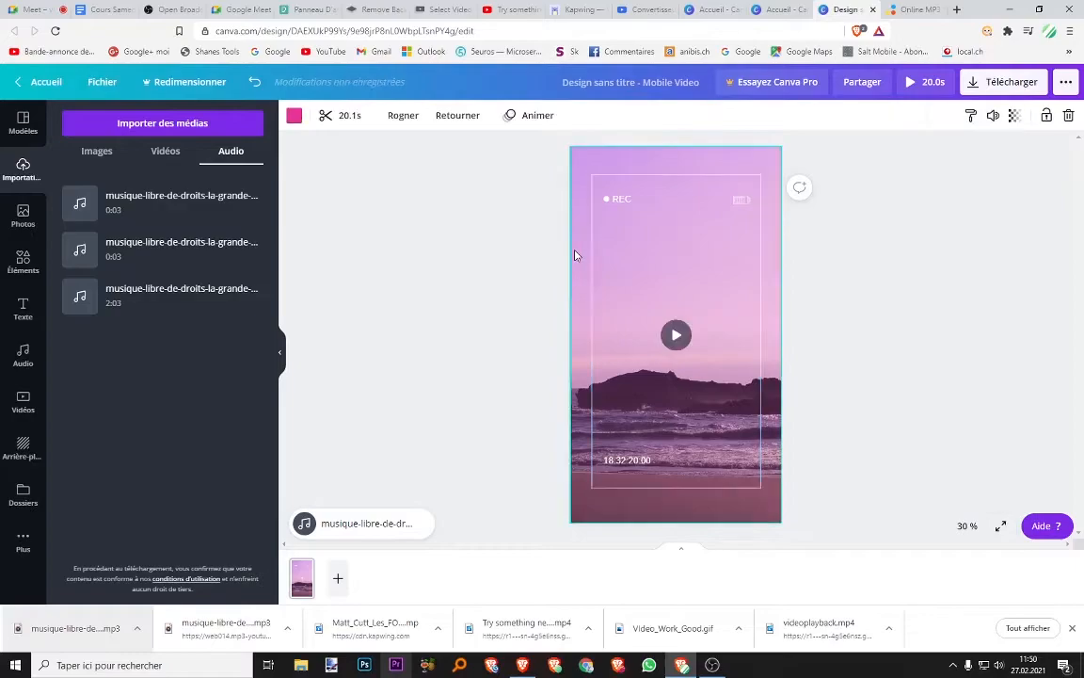
click(344, 116)
drag(1039, 115, 436, 117)
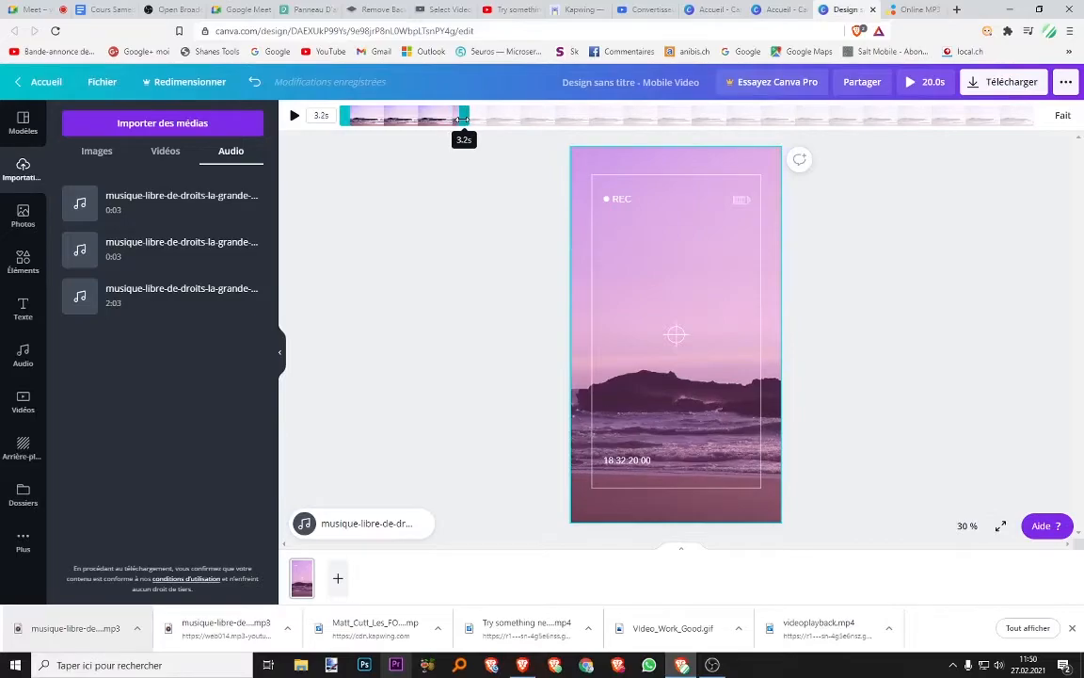
drag(465, 118, 490, 122)
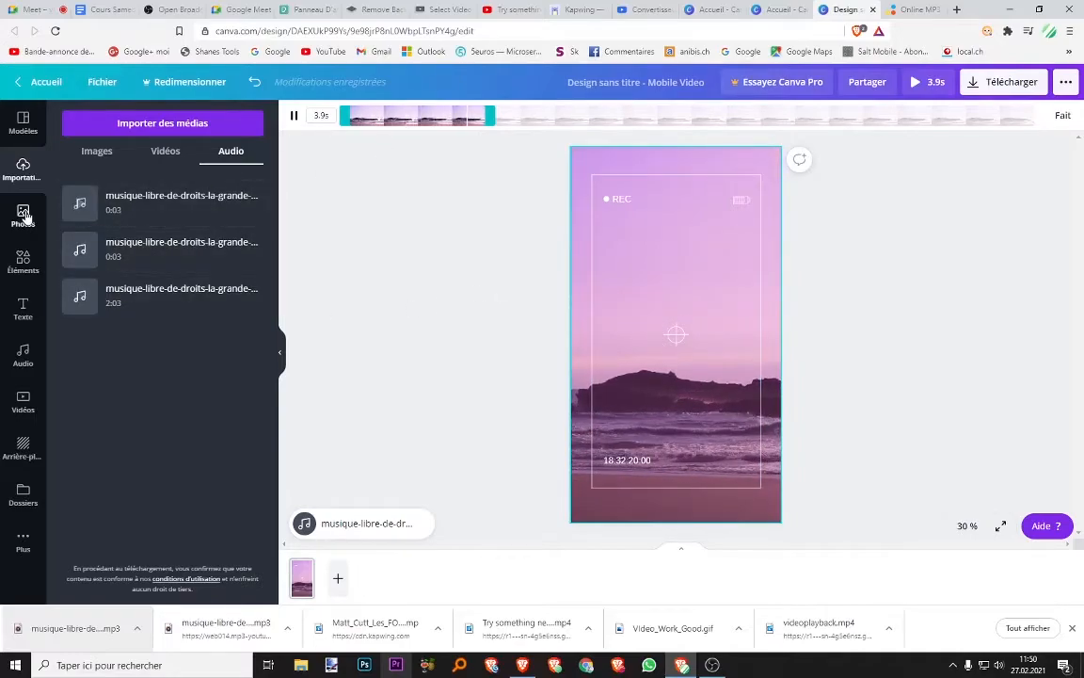
- Add a title over the beach video reading "MATT CUTT" on one line and "VOUS EXPLIQUE" below it
click(21, 254)
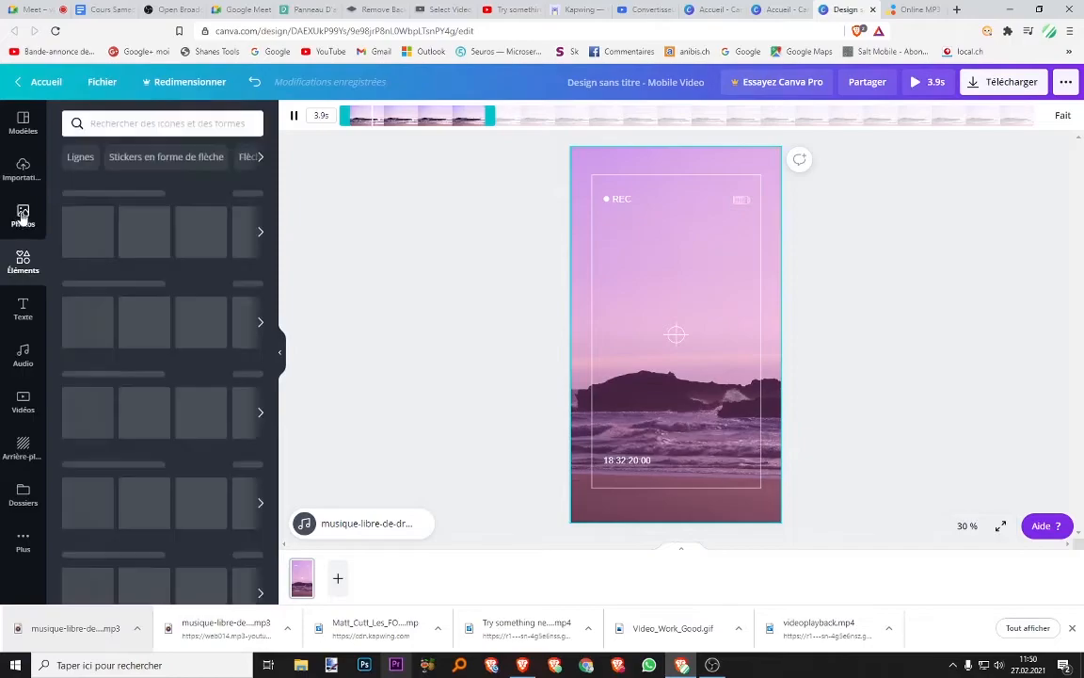
click(21, 308)
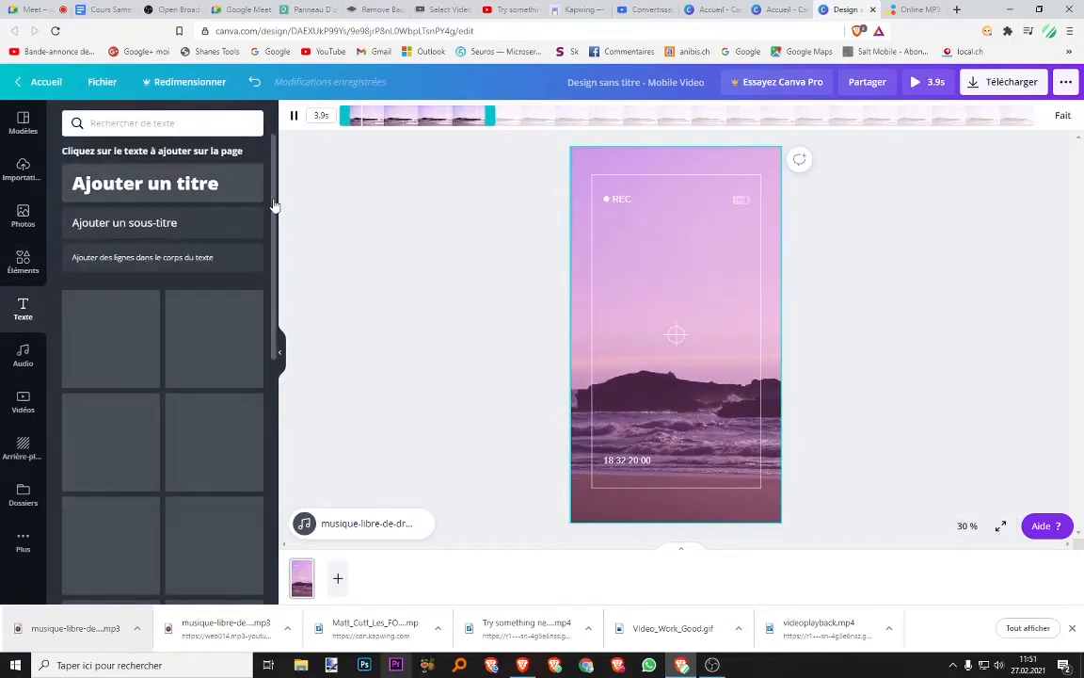
click(145, 183)
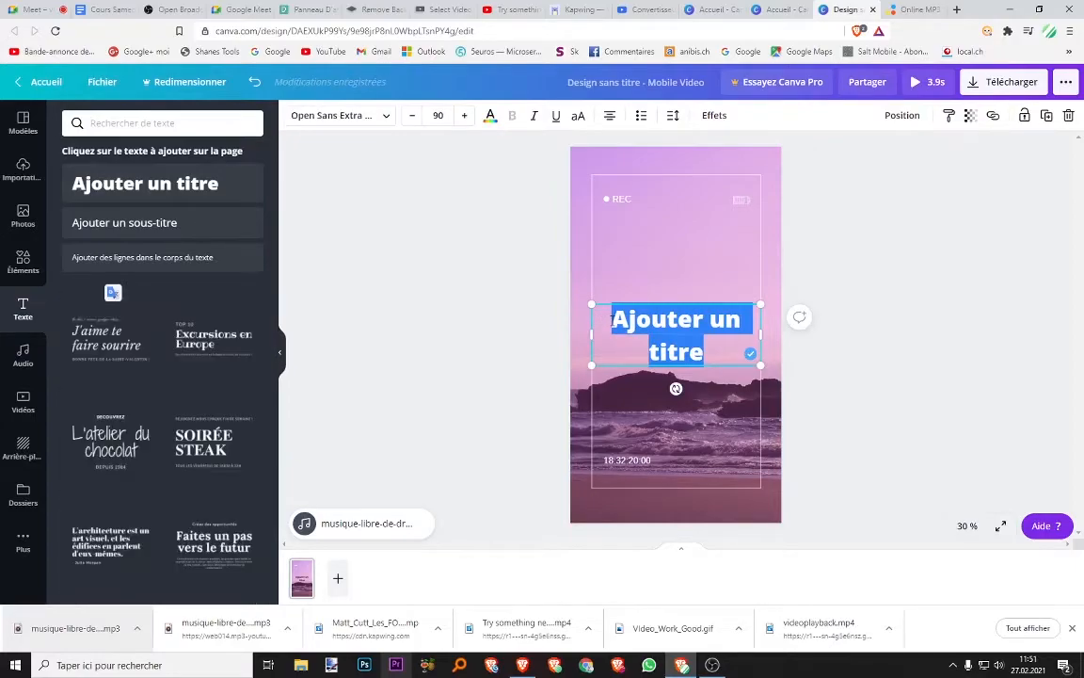
text(MATT)
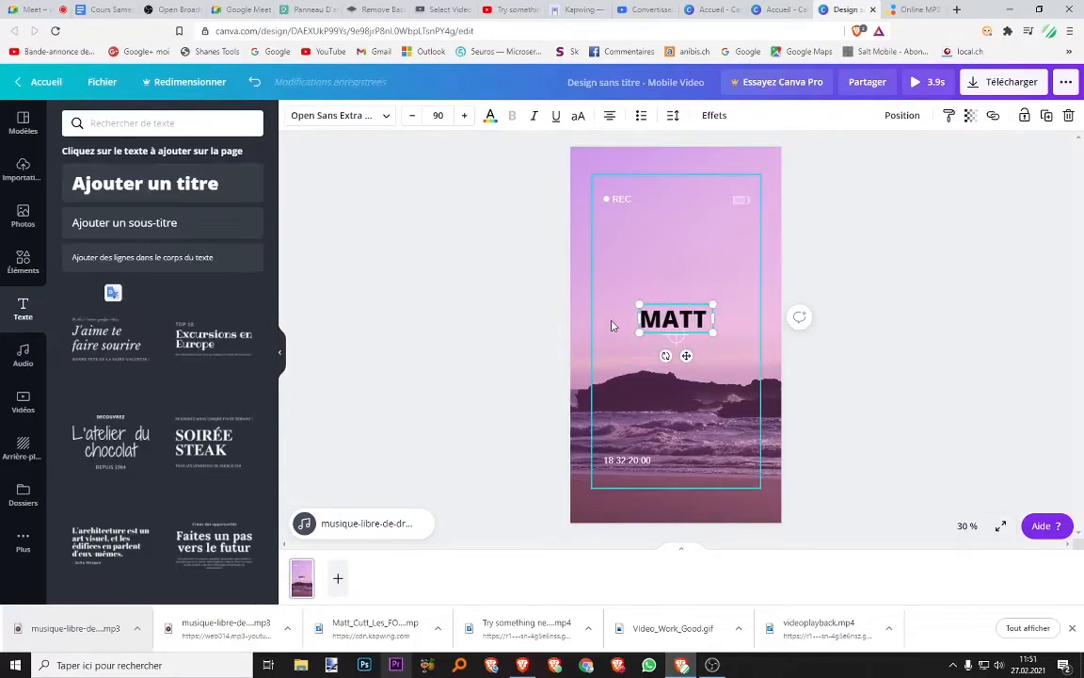
text( CUTT)
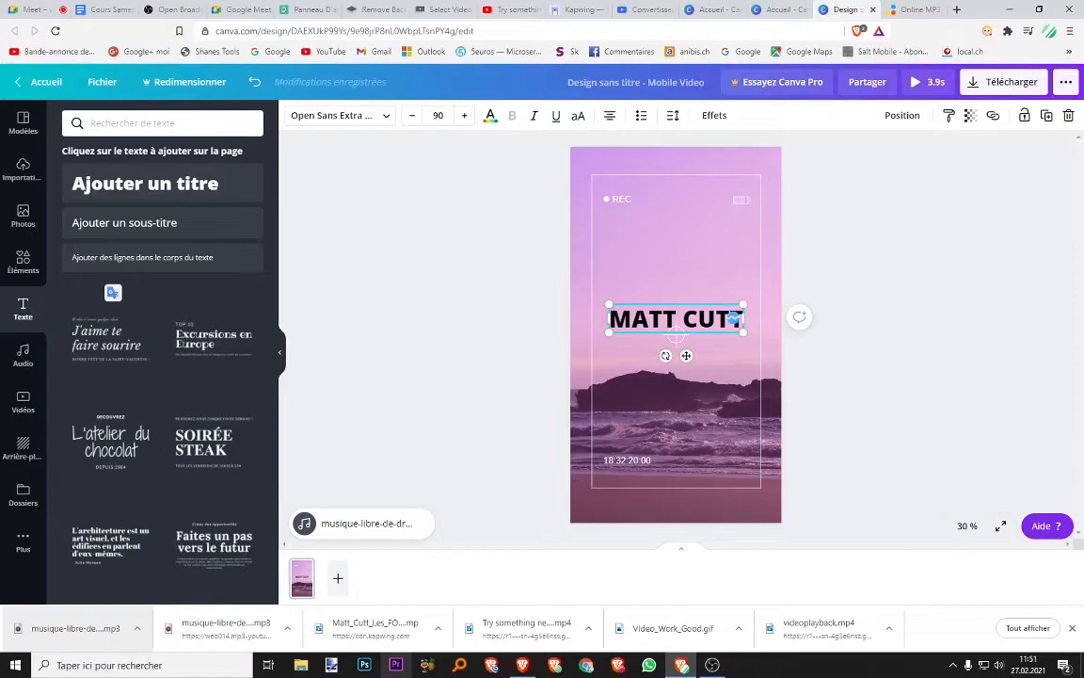
key(Return)
text(VOU)
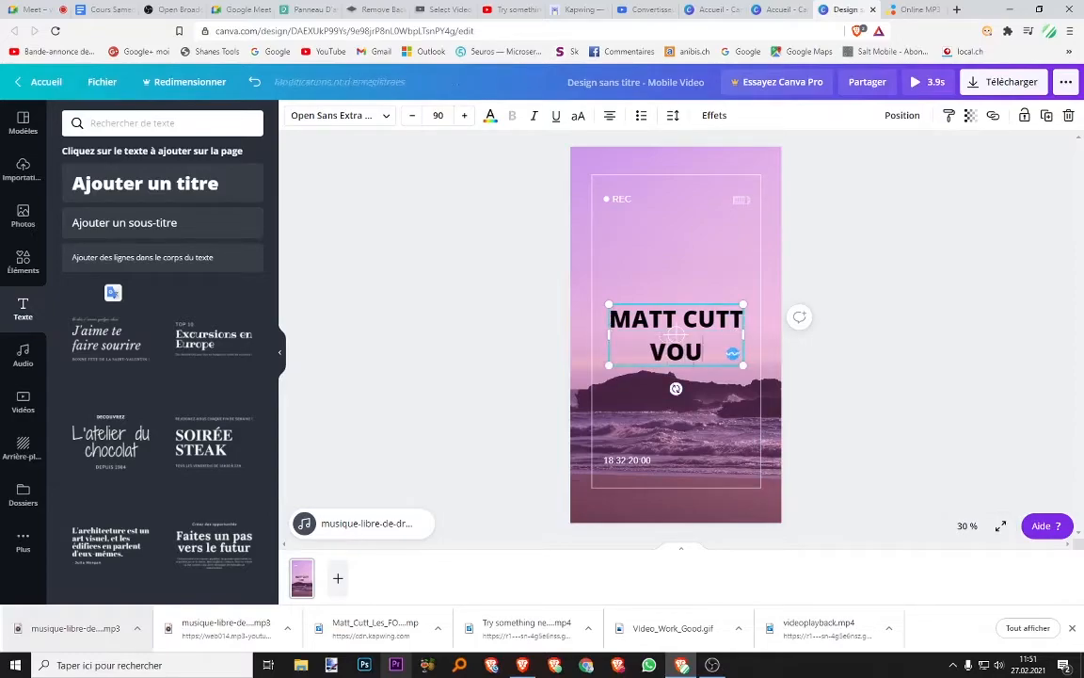
text(S EXPLIQUE)
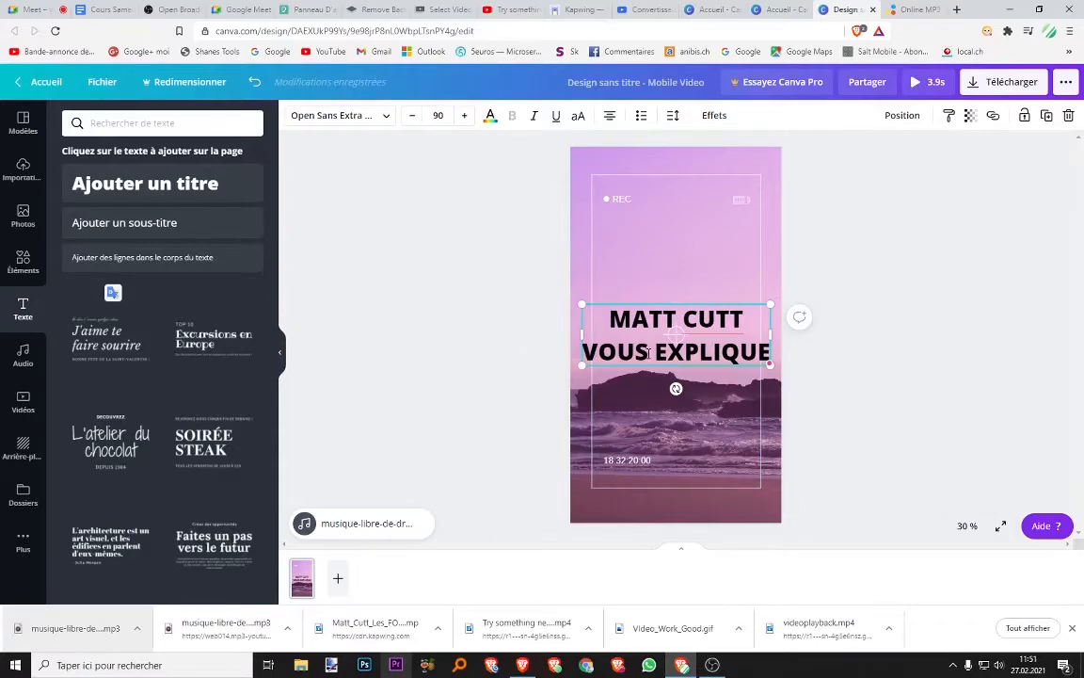
- Break the title into three lines, "MATT CUTT", "VOUS" and "EXPLIQUE", and move it higher over the sky
key(Return)
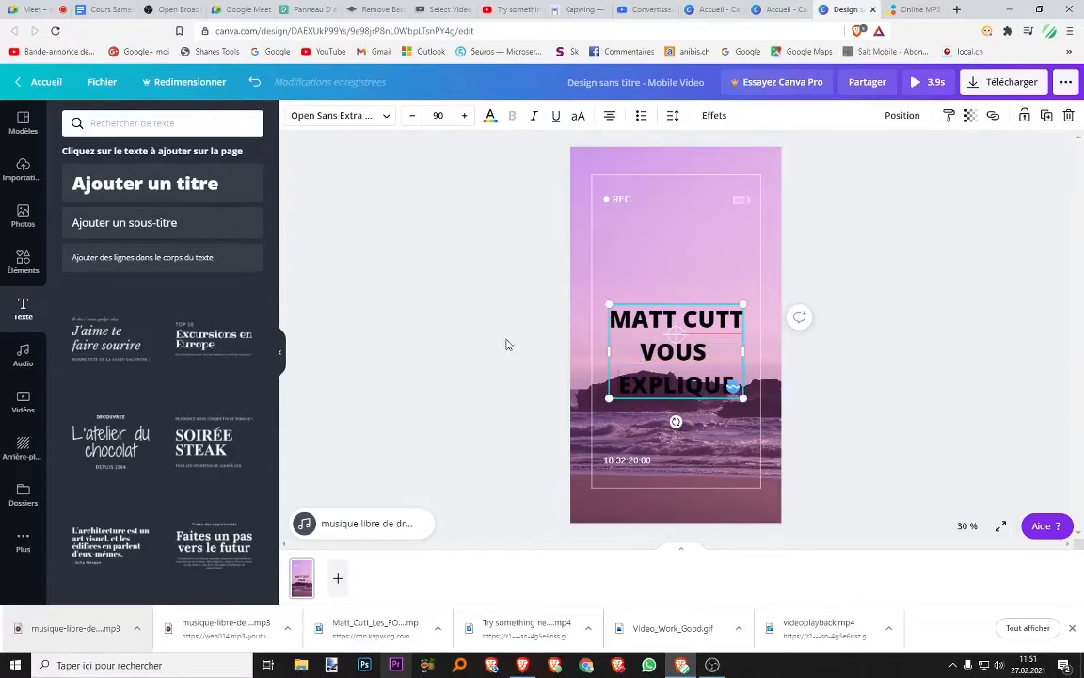
click(512, 346)
drag(617, 317, 607, 252)
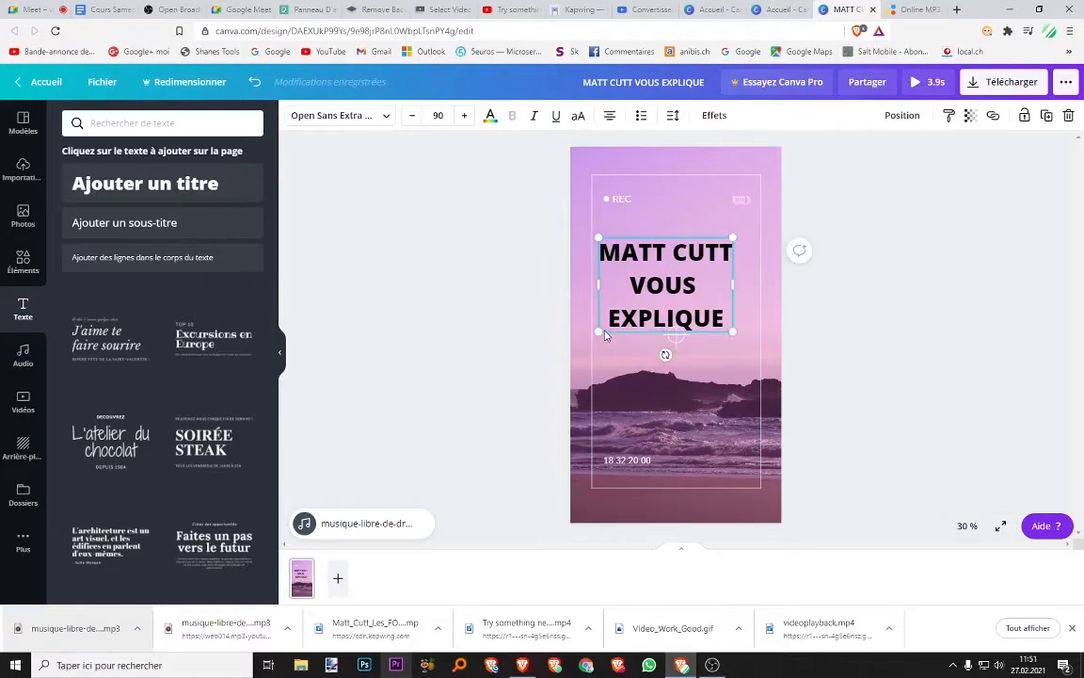
- Enlarge the title to size 122 and tilt it counter-clockwise across the middle of the video, with a slightly offset duplicate over it
drag(570, 368, 555, 368)
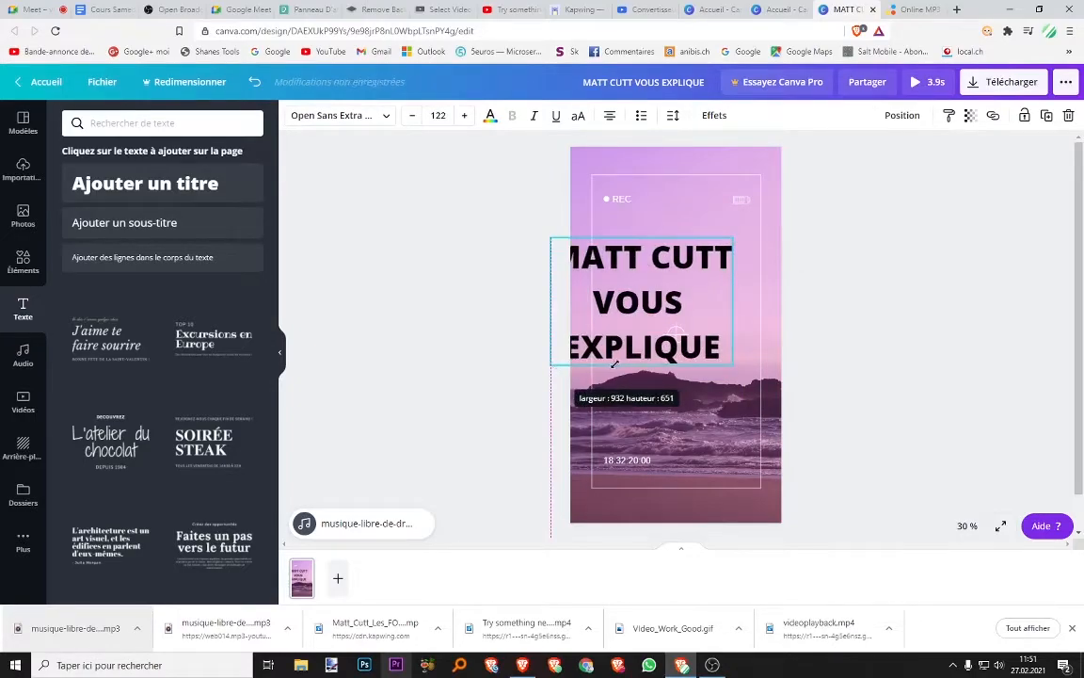
drag(641, 389, 709, 404)
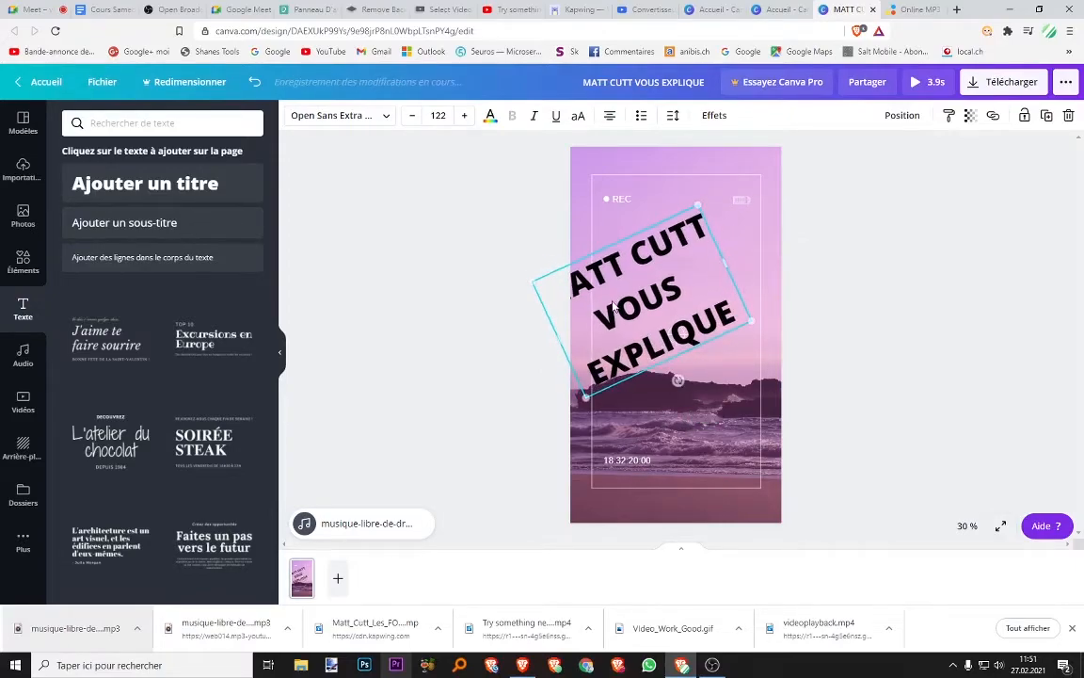
drag(639, 313, 644, 318)
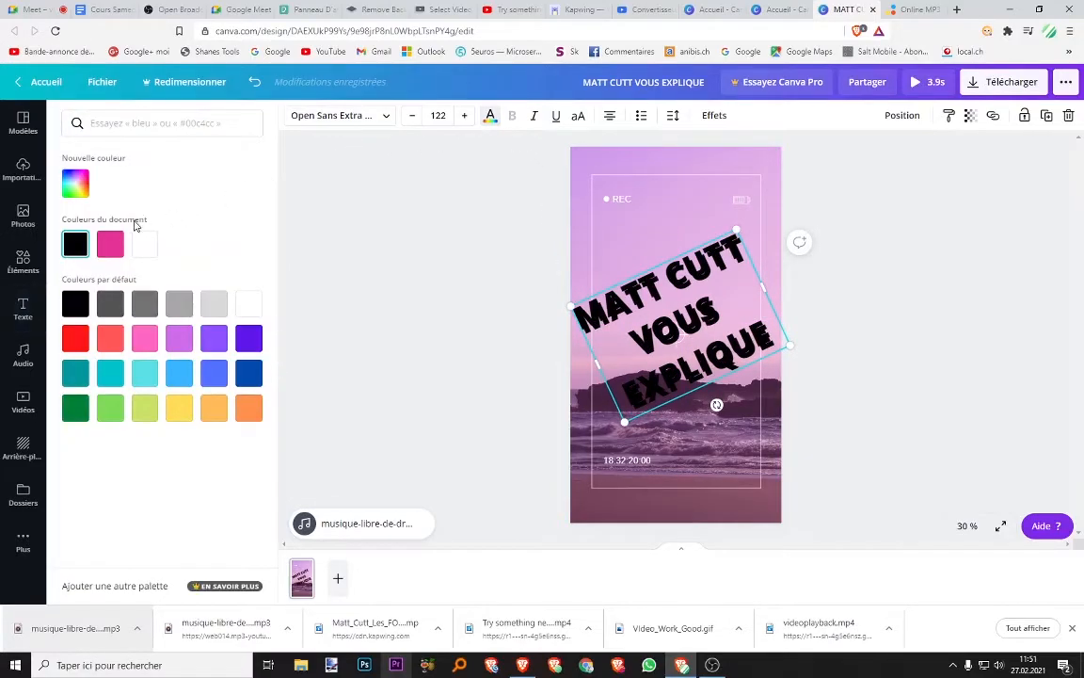
- Colour the front copy of the title yellow and apply the Lueur effect with an intensity of about 98
click(180, 406)
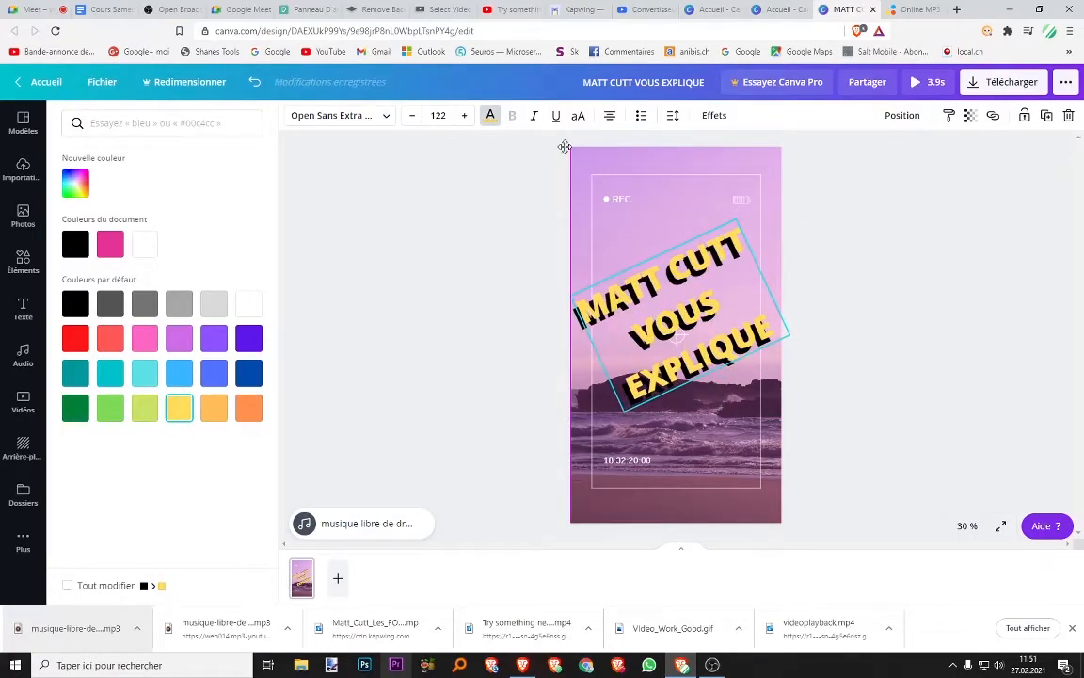
click(706, 120)
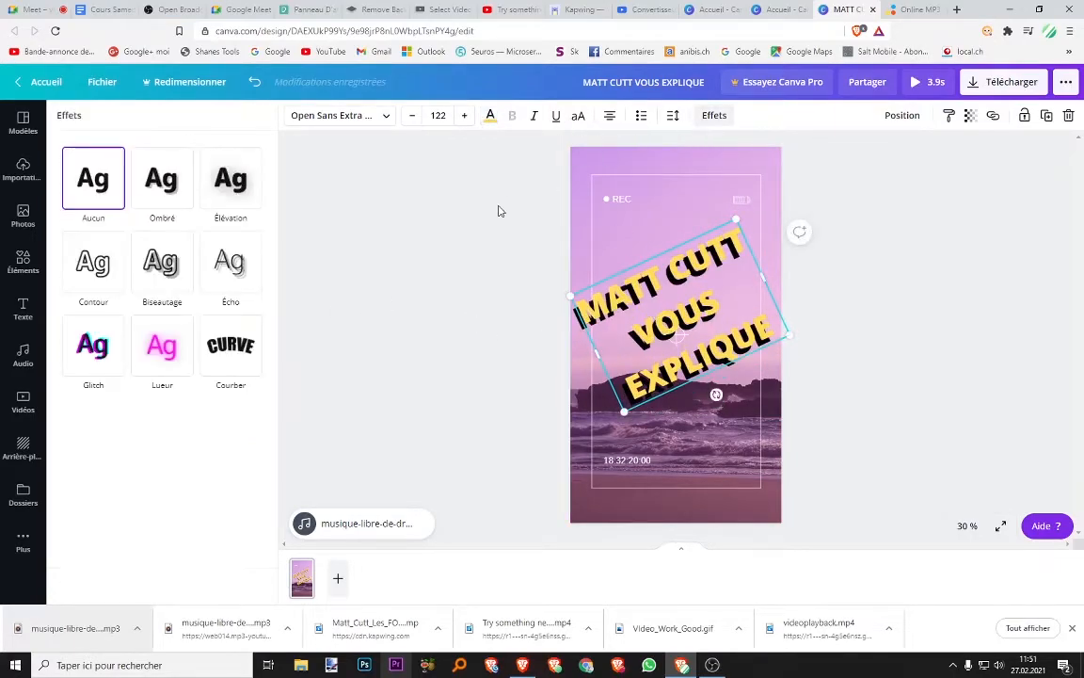
click(180, 352)
drag(235, 422, 268, 426)
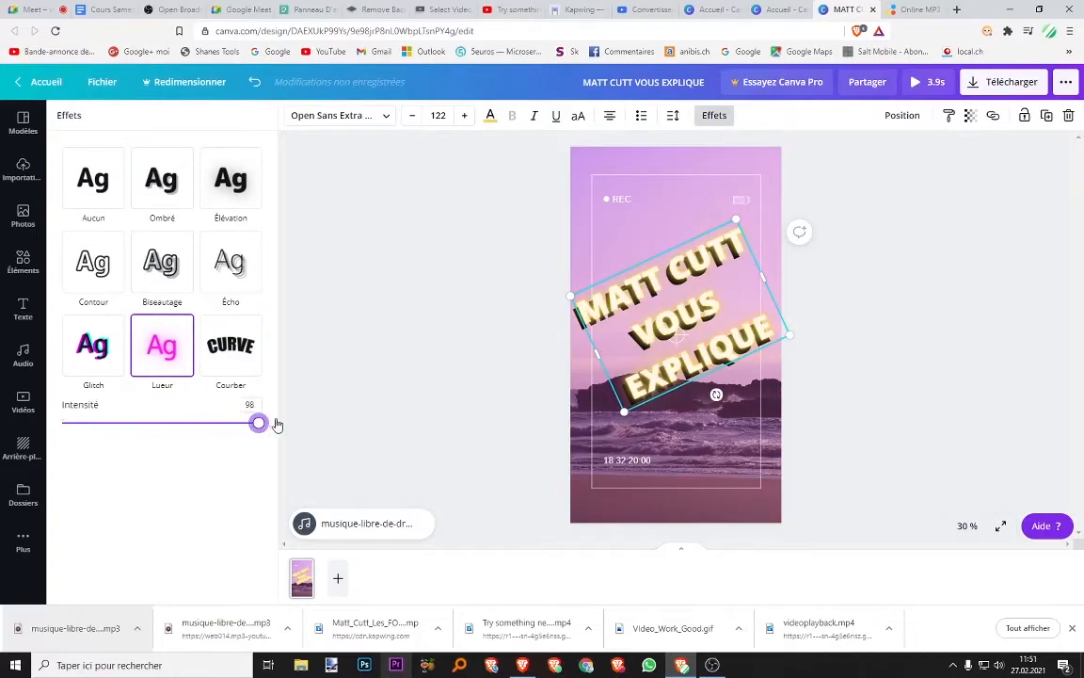
click(498, 329)
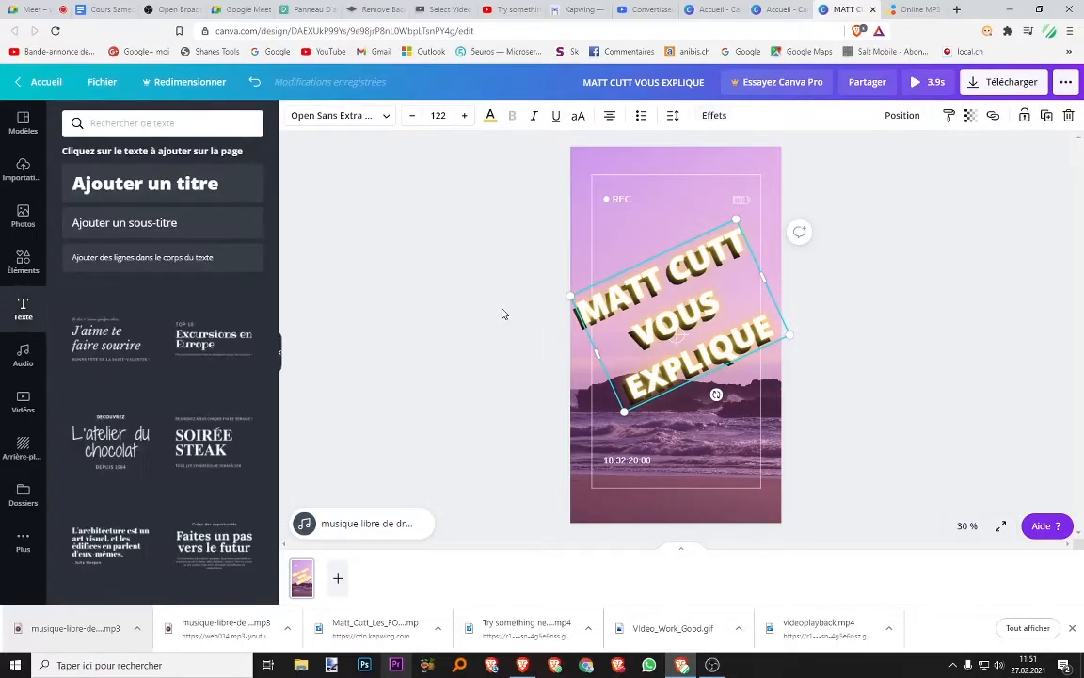
- Shift the glowing title slightly down over its black copy and delete the white rectangular frame around the video
click(650, 319)
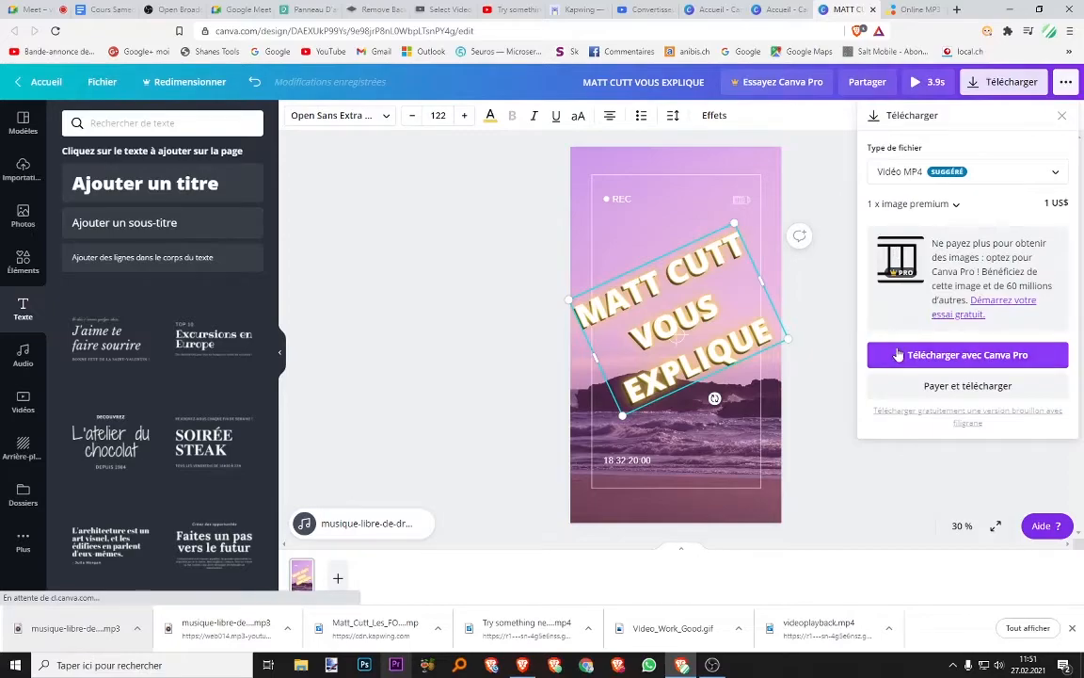
key(Escape)
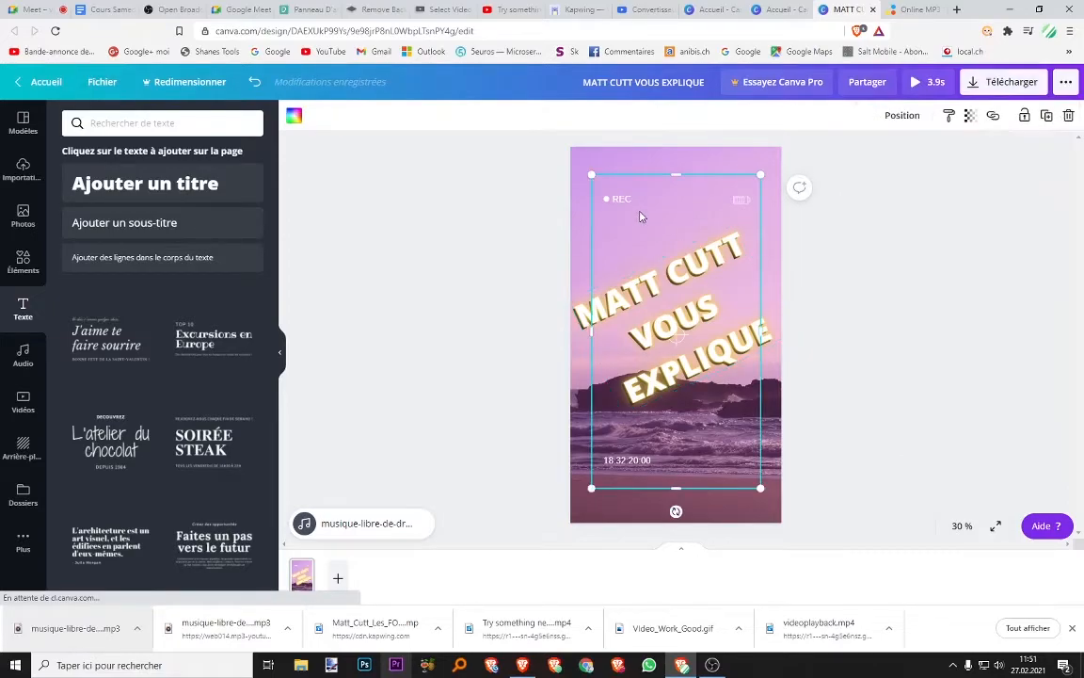
key(Escape)
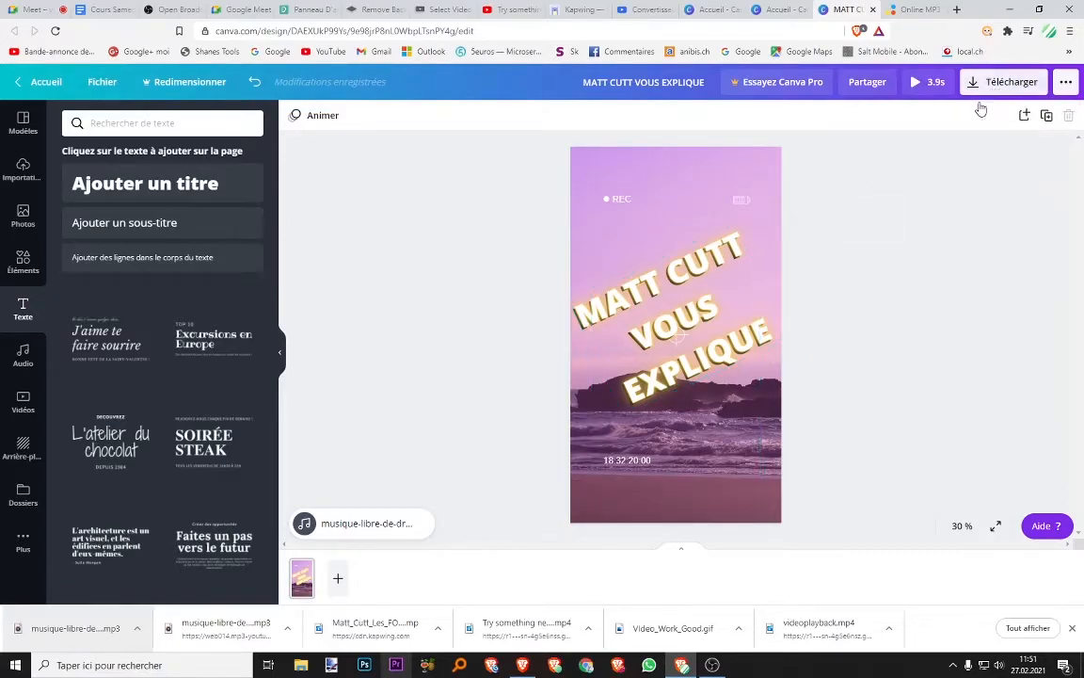
click(1000, 83)
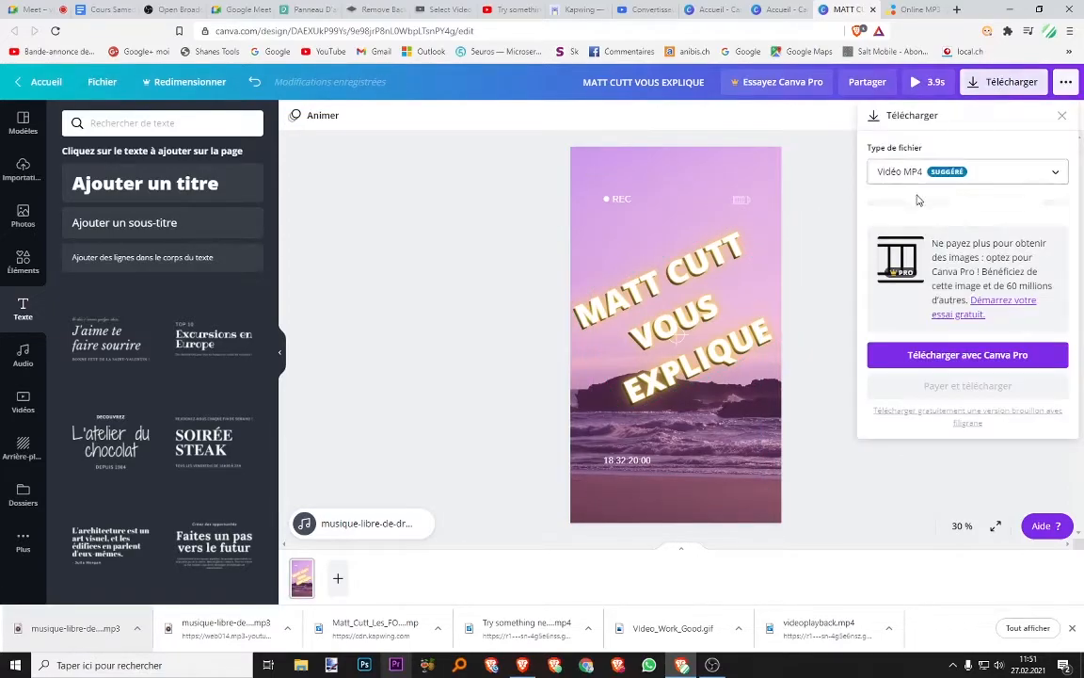
- Try removing the beach background video, check the download options for premium content, and undo the removal
click(645, 230)
click(645, 230)
key(Delete)
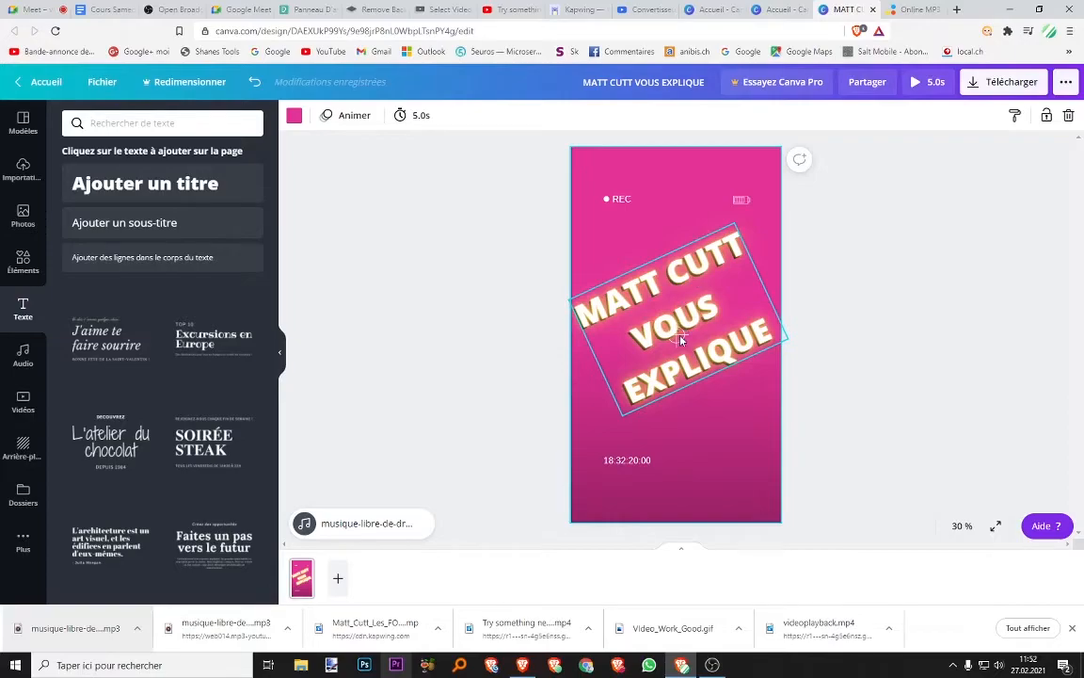
click(1000, 83)
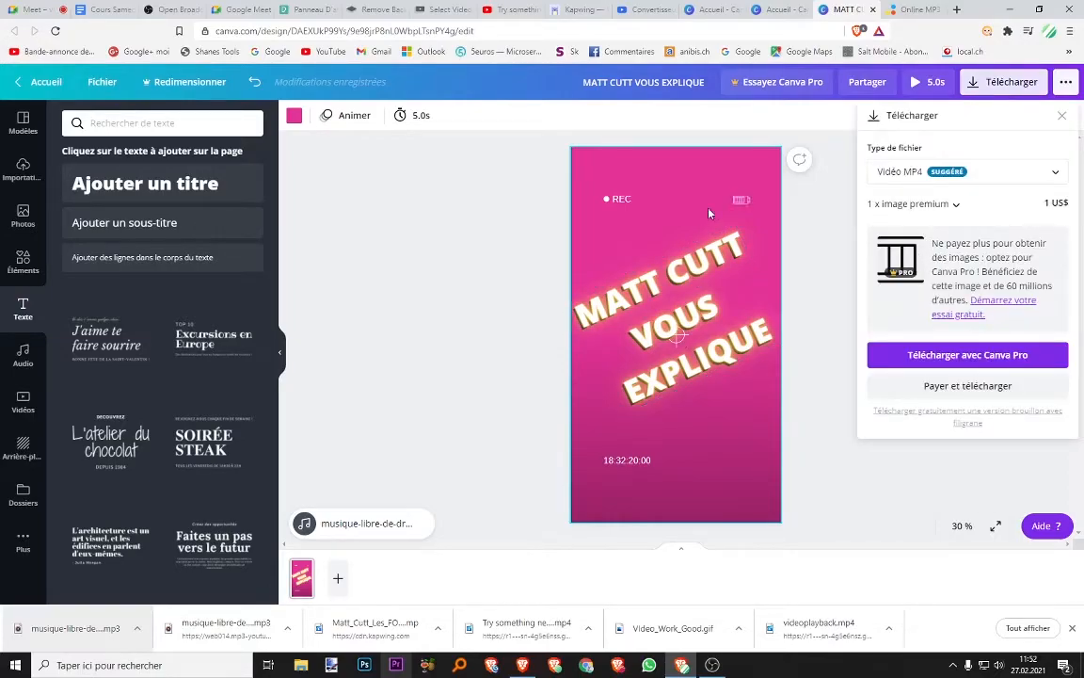
click(664, 181)
click(619, 202)
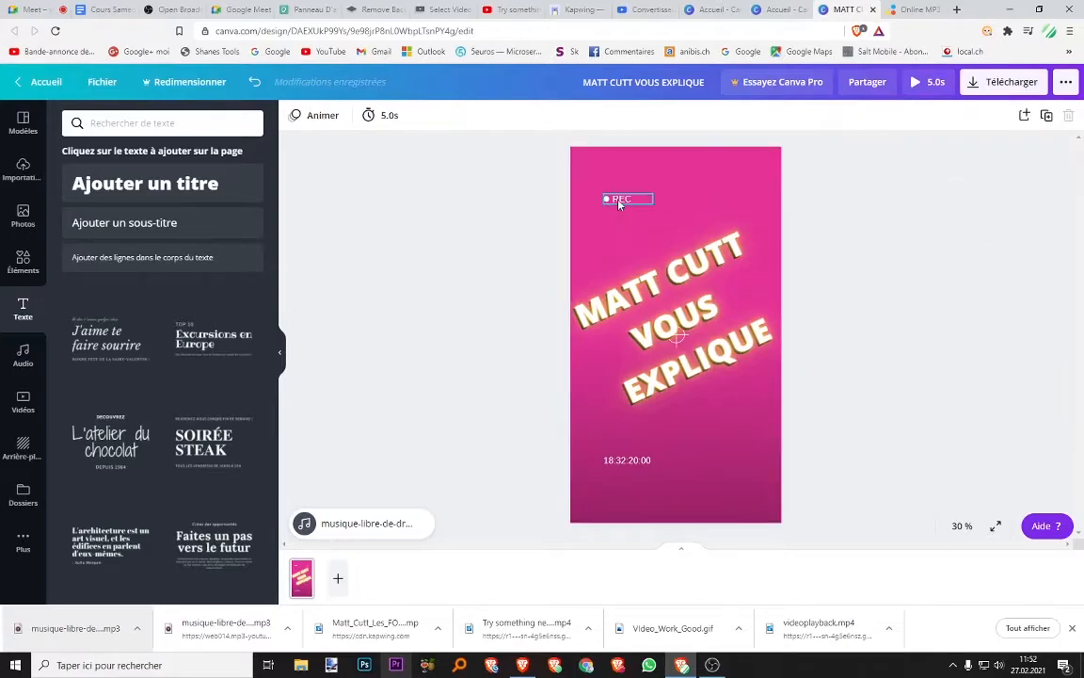
click(619, 204)
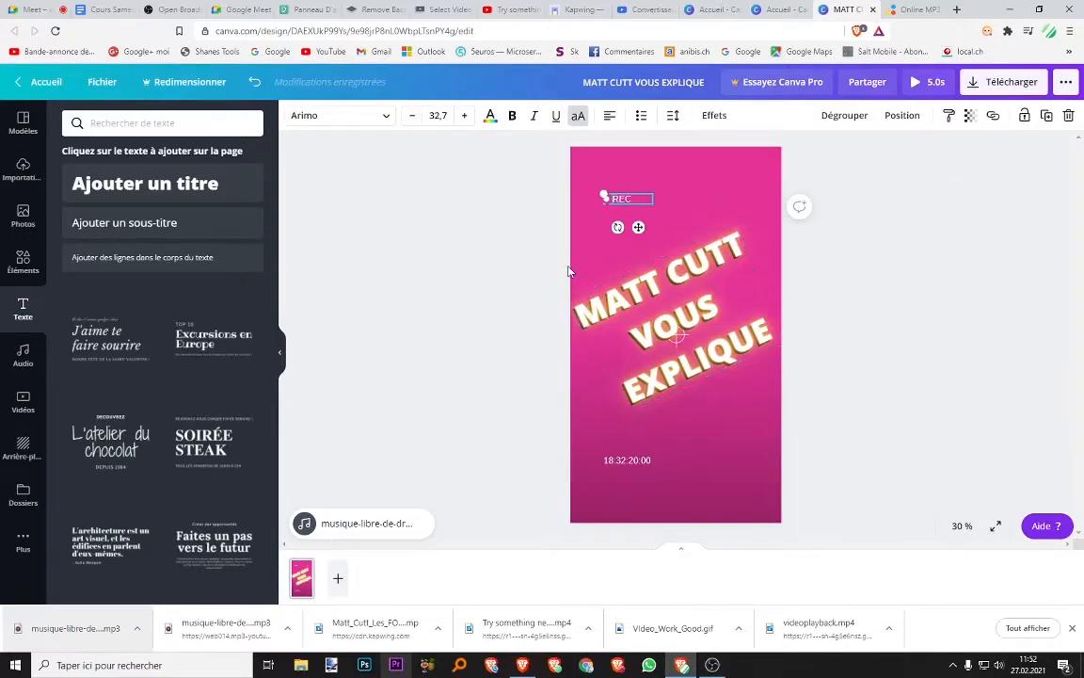
key(ctrl+z)
- Delete the premium battery icon beside REC, download the design as an MP4 video, and dismiss the Canva Pro offer
click(742, 199)
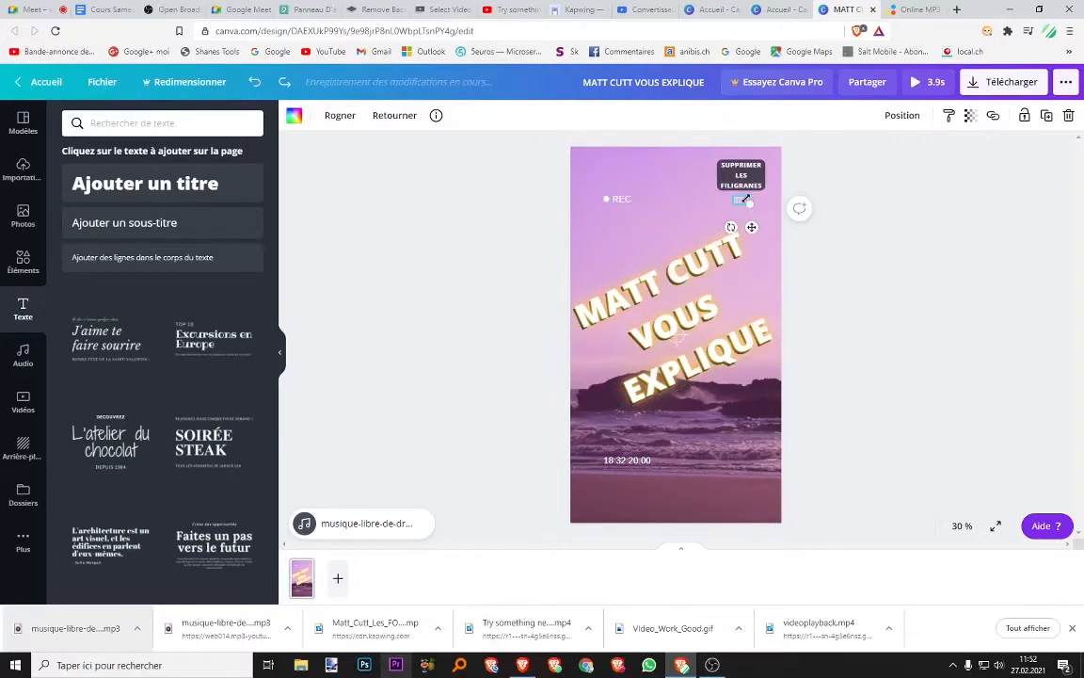
key(Delete)
click(994, 87)
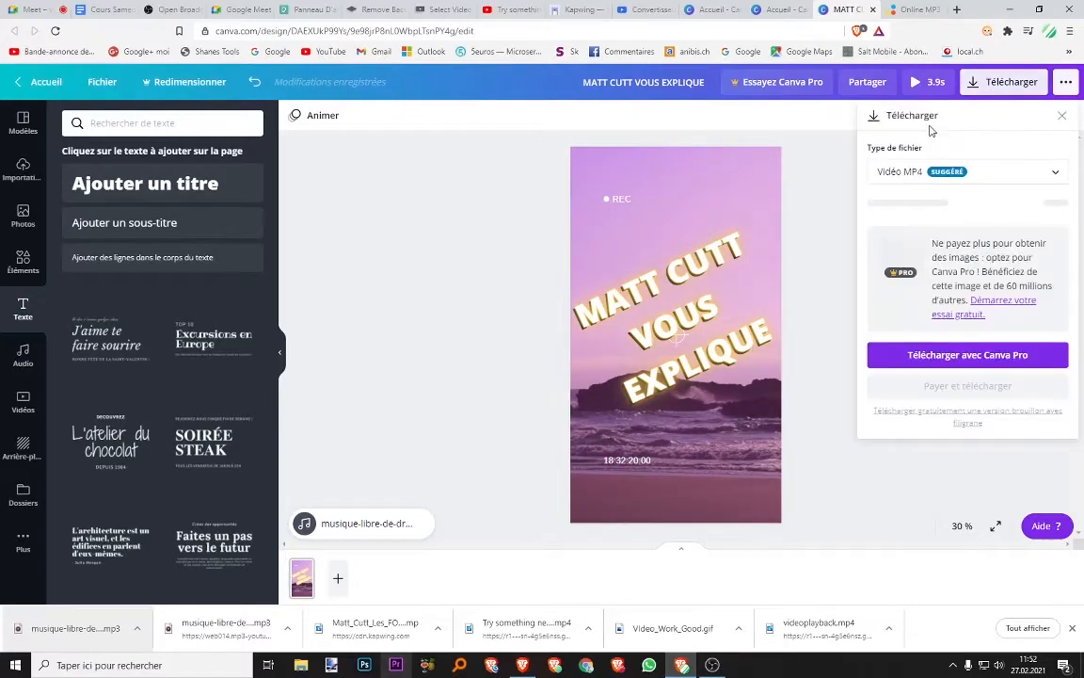
click(948, 207)
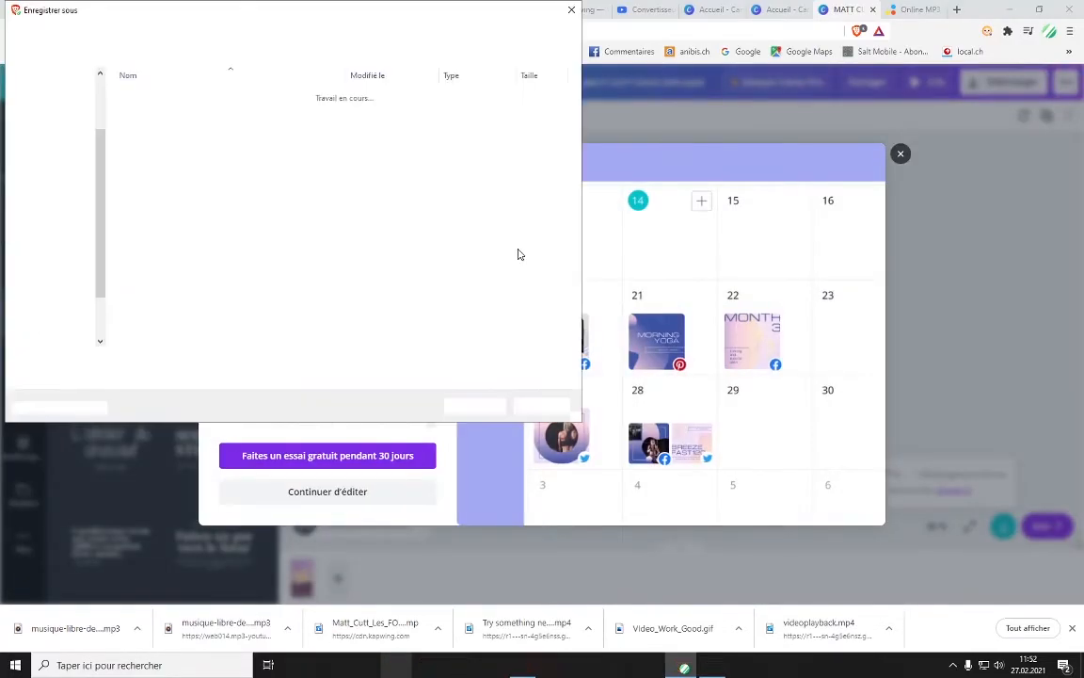
click(471, 408)
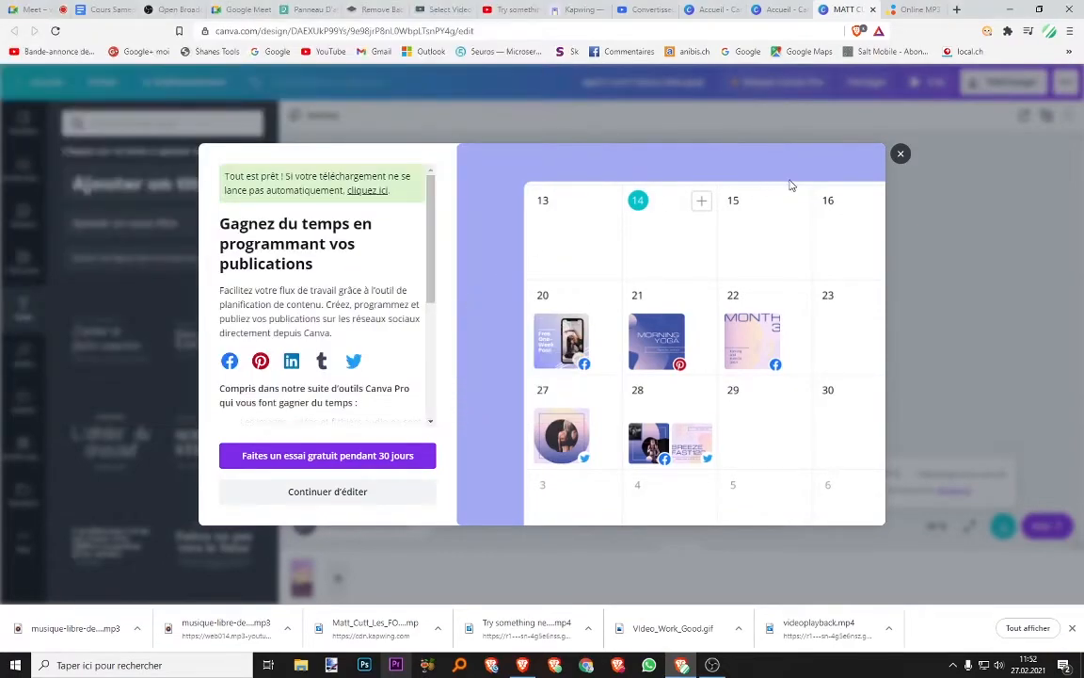
click(901, 154)
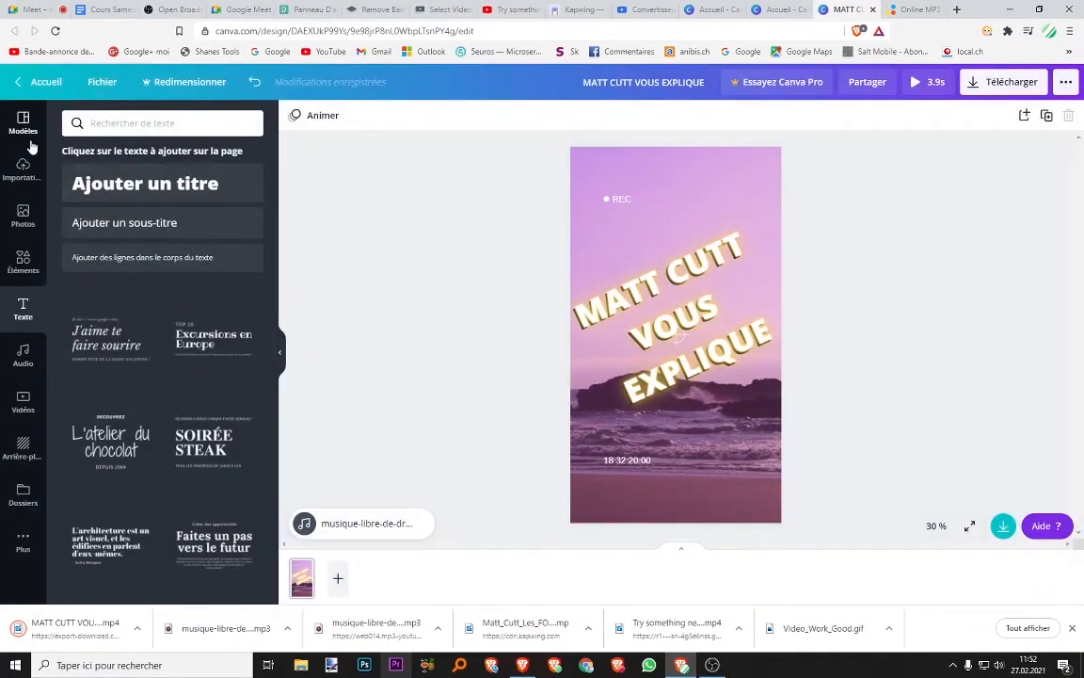
- Return to the Canva home page and open the existing "Guilt-free snacking" design
click(38, 82)
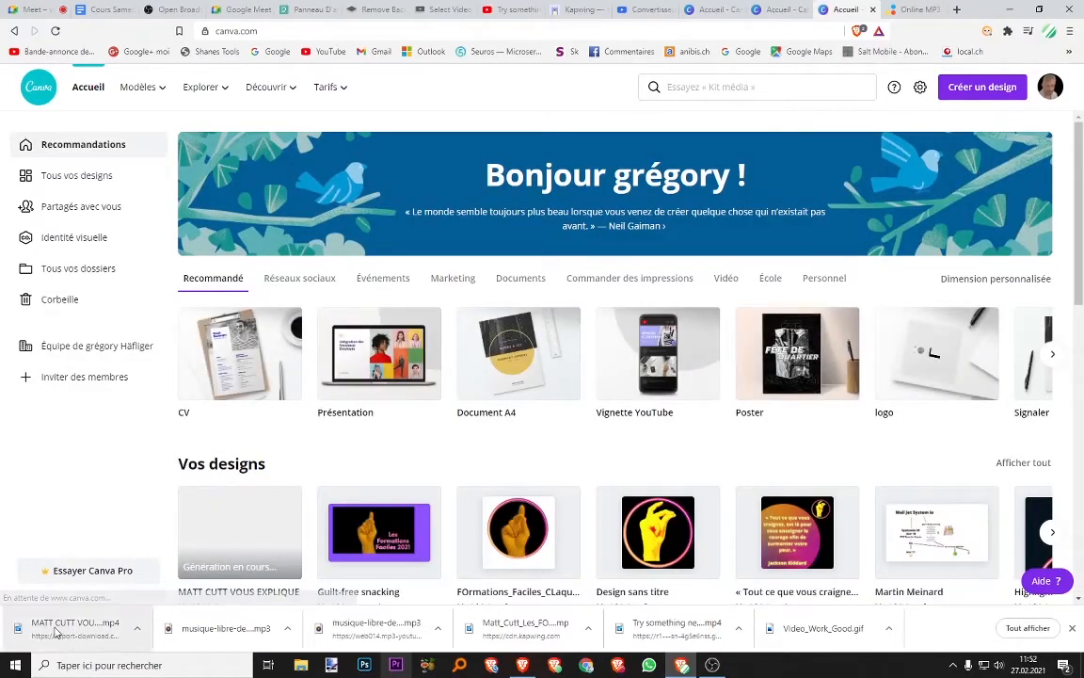
scroll(298, 391, down, 2)
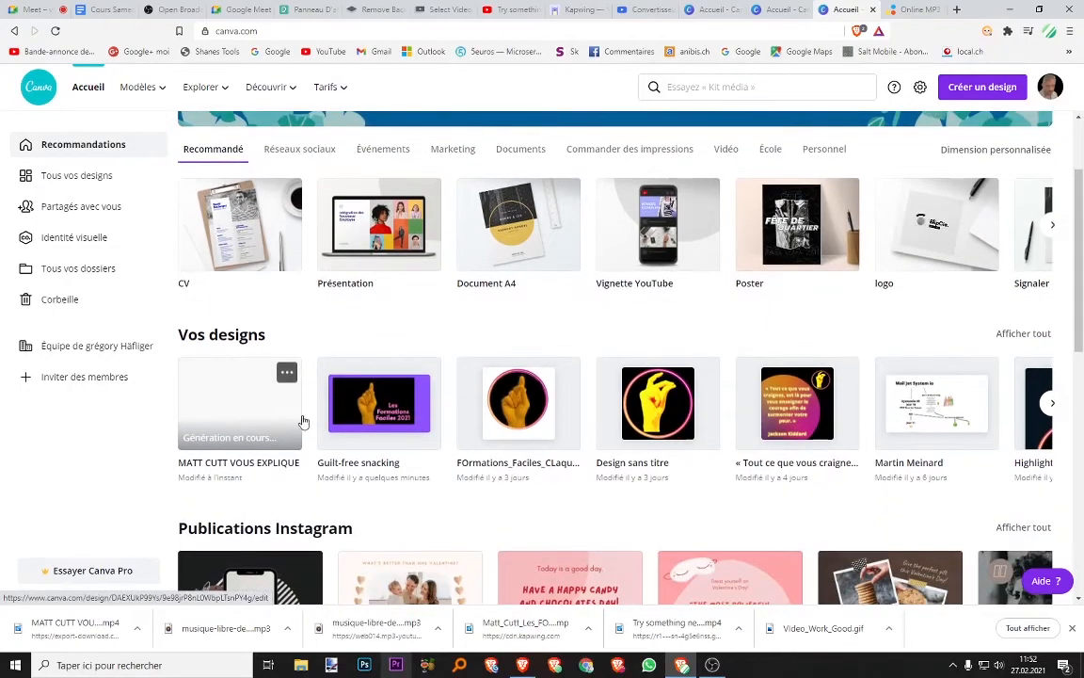
click(359, 403)
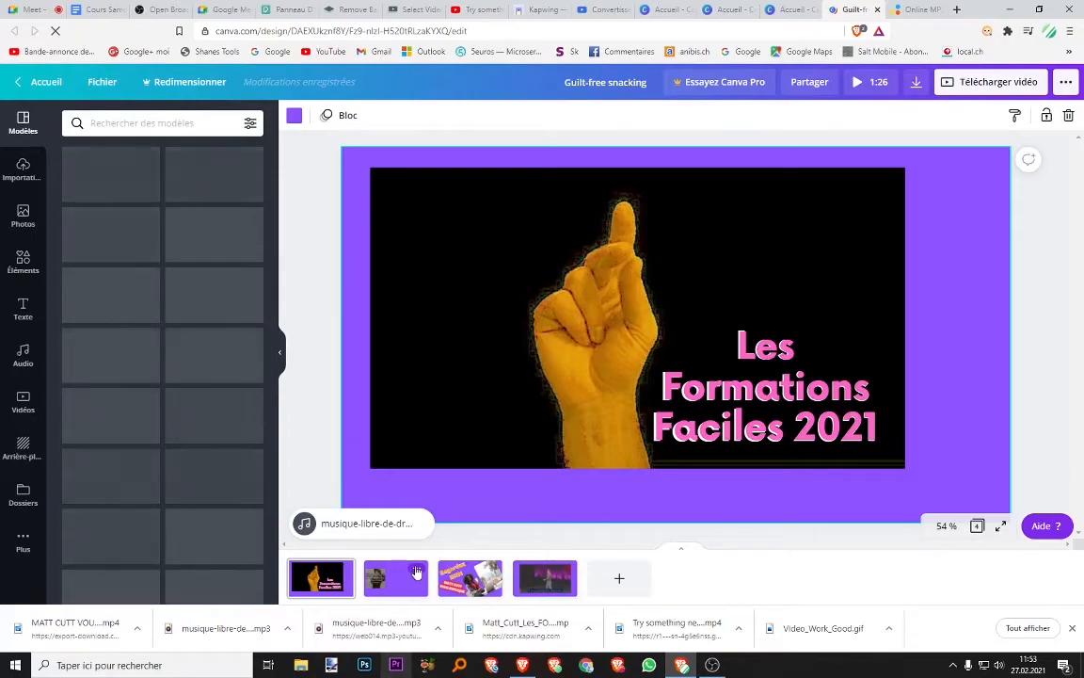
- Delete the Baudelaire quote page and the page after it from the video design
click(416, 568)
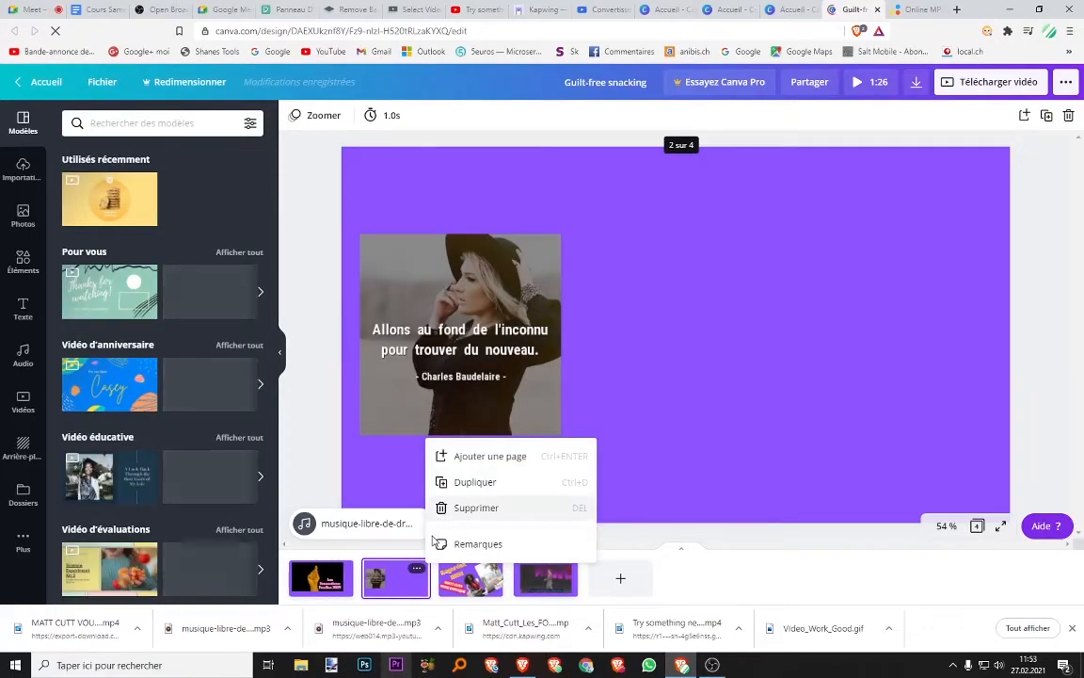
click(465, 508)
click(418, 568)
click(436, 512)
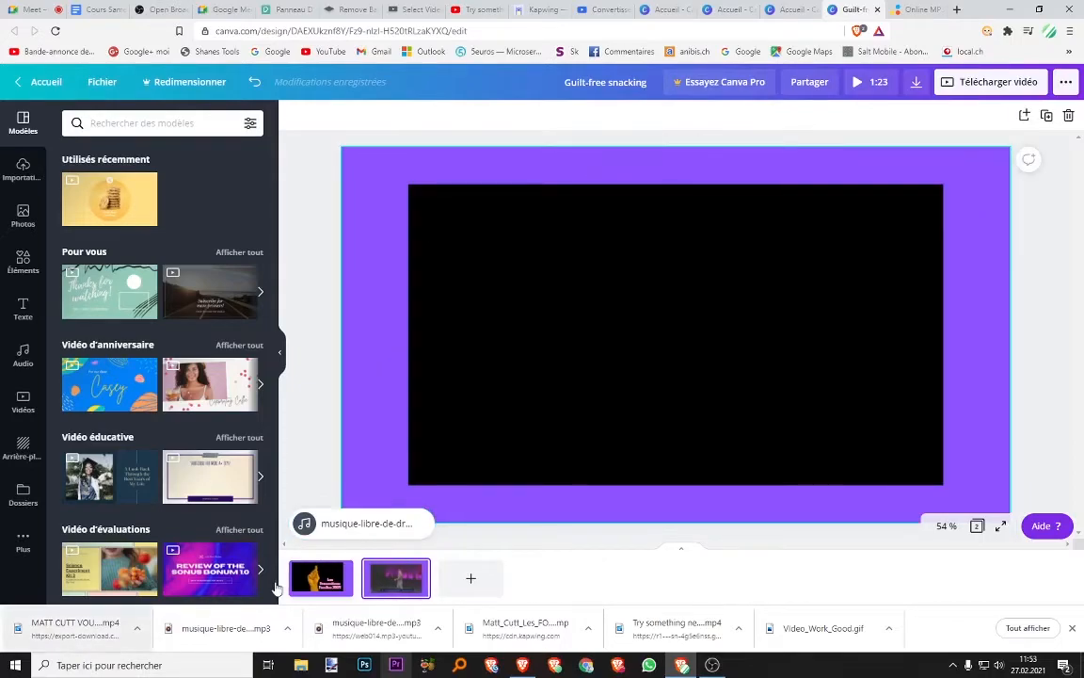
- Add a blank page after the second one and try to import the downloaded MATT CUTT MP4 file
click(467, 577)
drag(75, 628, 486, 377)
drag(369, 312, 391, 288)
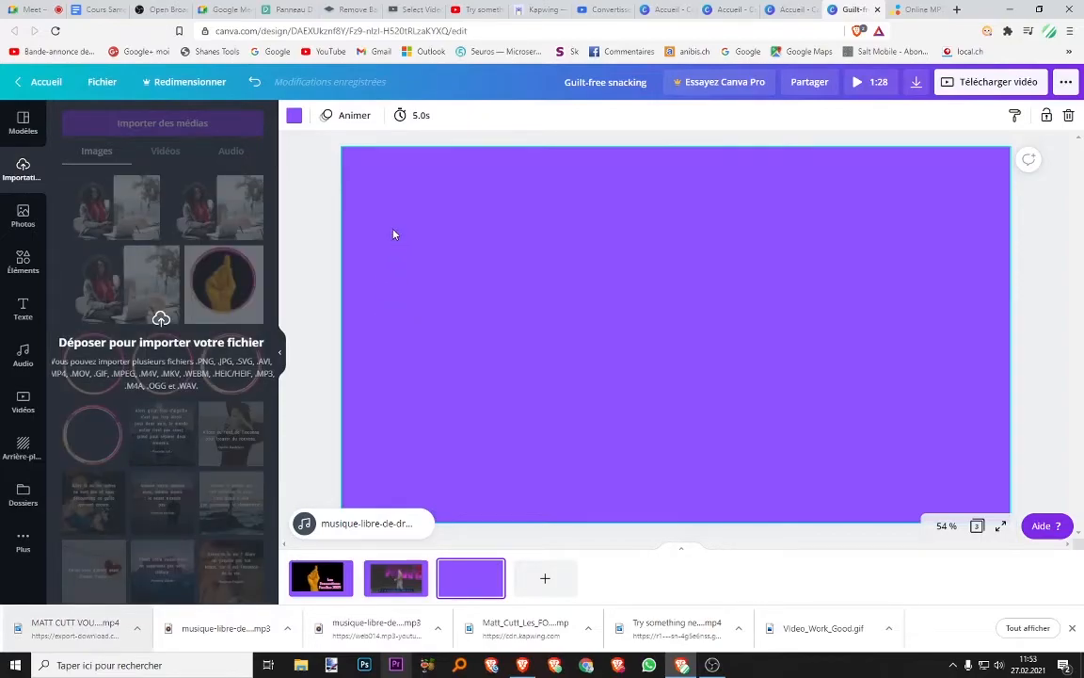
- Remove the music track from the design, reload the editor, and import the MATT CUTT MP4 into the video uploads
click(362, 522)
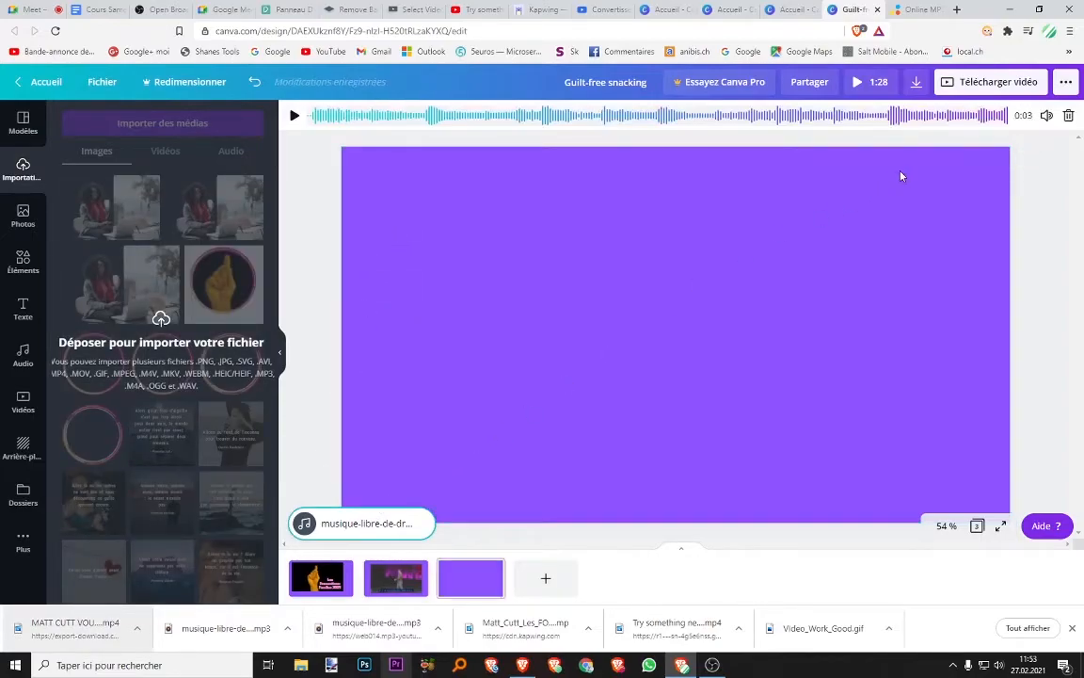
click(1068, 115)
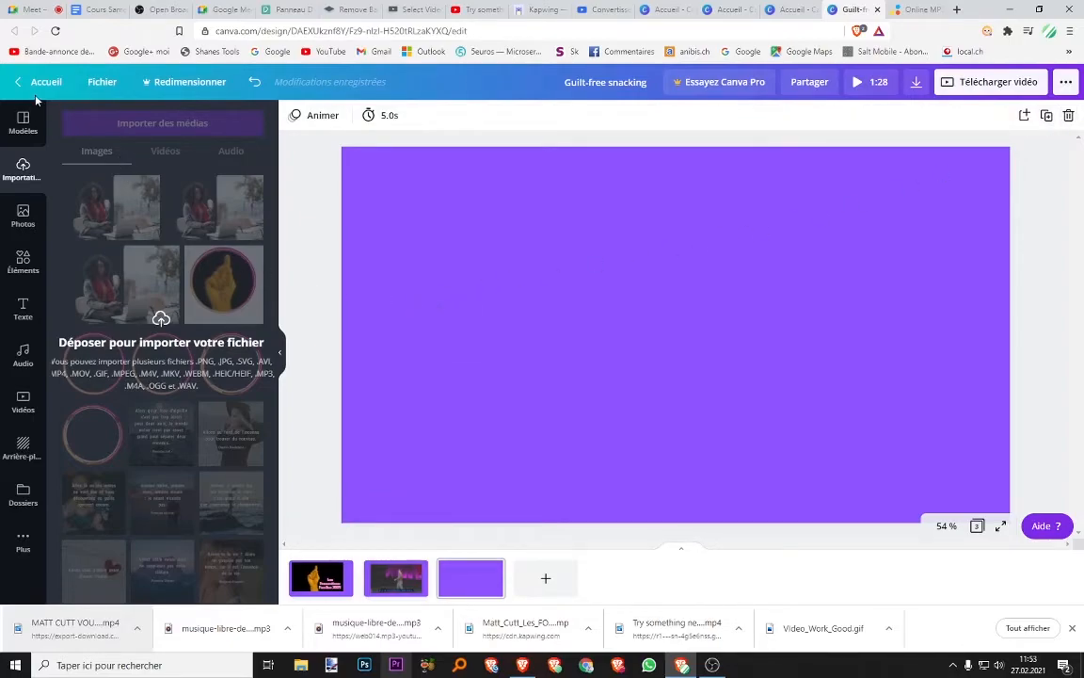
click(60, 32)
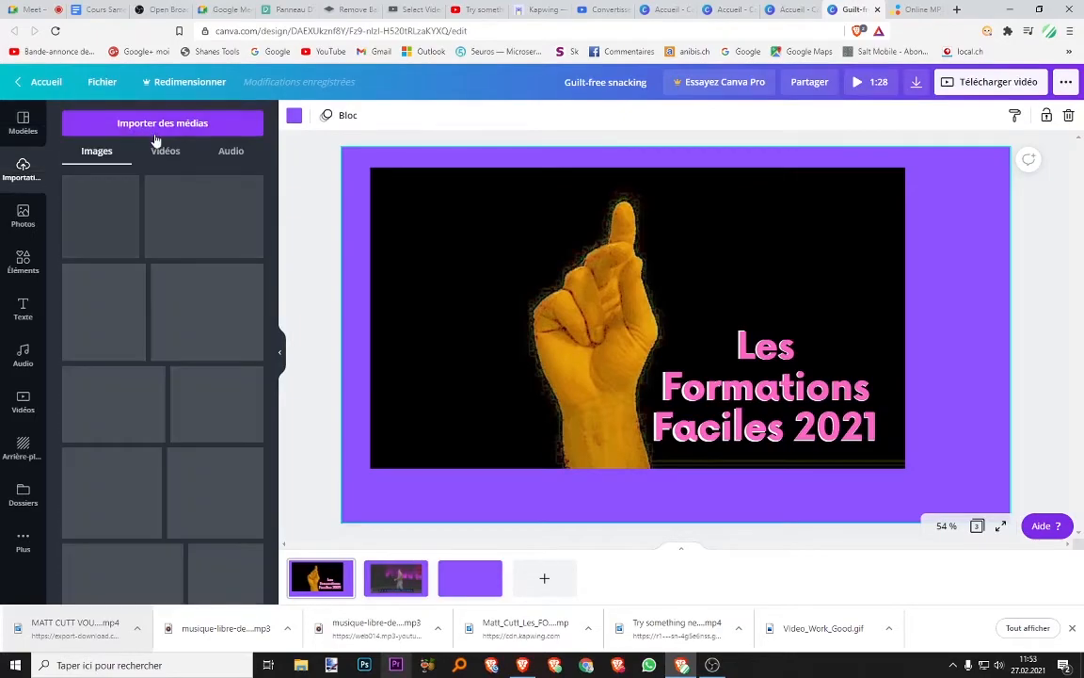
click(164, 152)
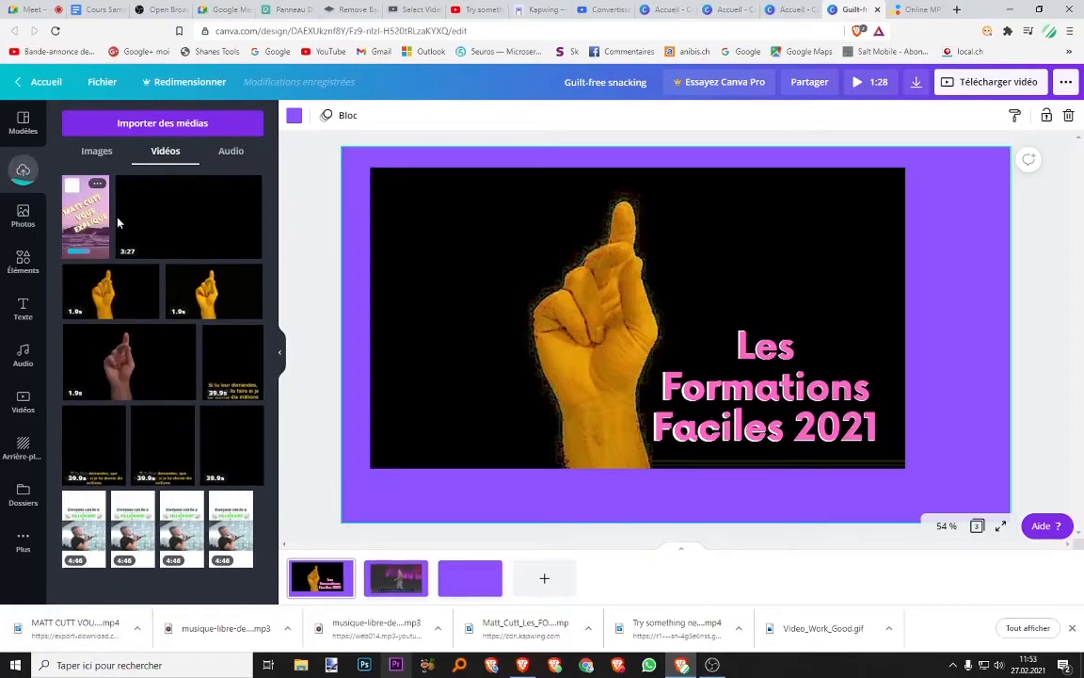
- Insert the imported MATT CUTT VOUS EXPLIQUE video on the blank third page, removing the copy misplaced on the first page
click(85, 207)
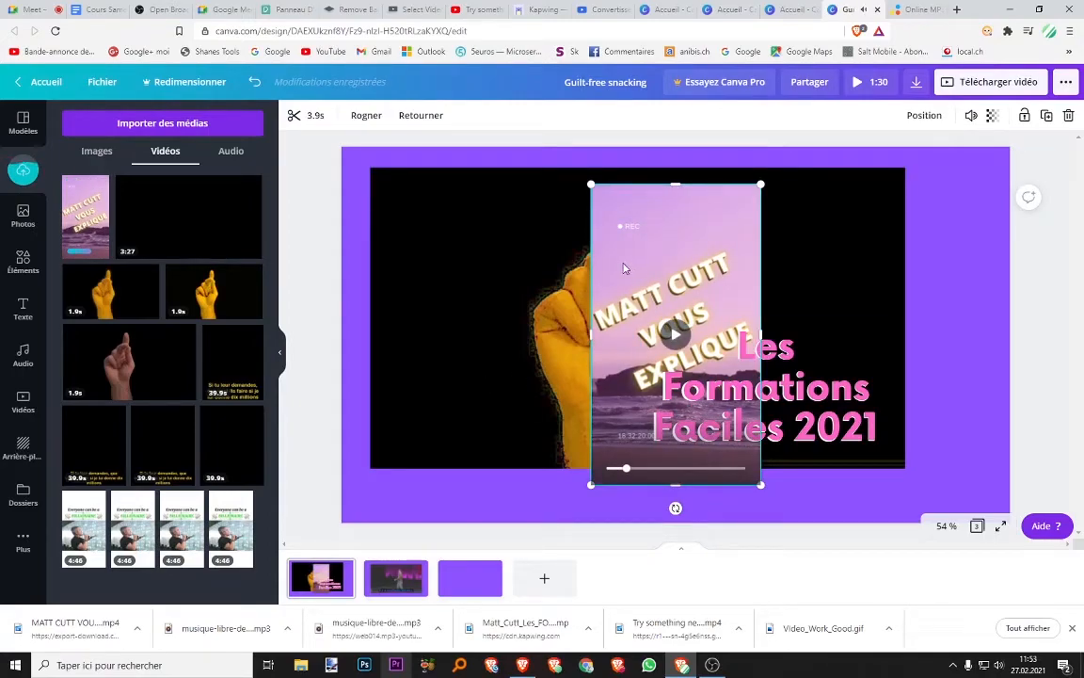
key(Delete)
click(460, 596)
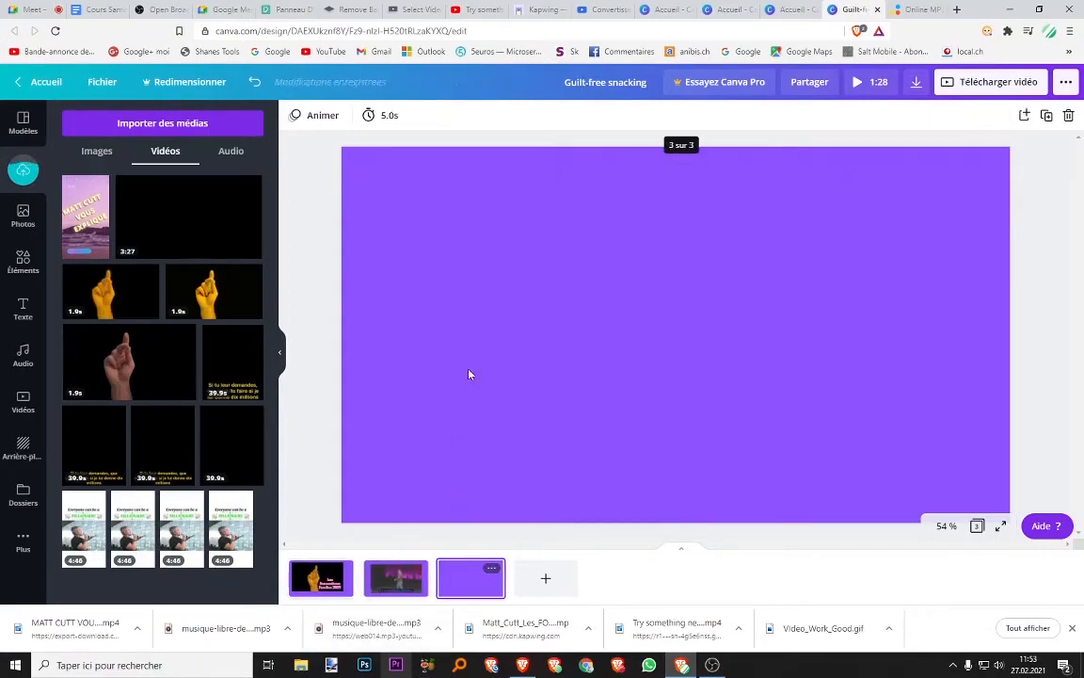
key(ctrl+z)
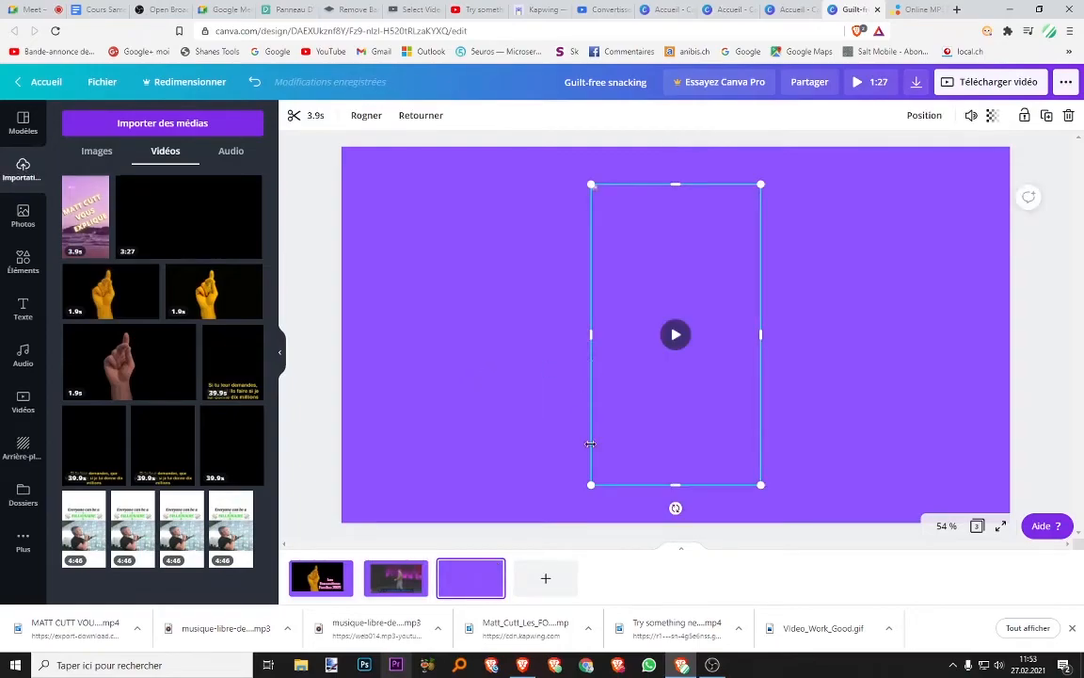
- Rotate the MATT CUTT VOUS EXPLIQUE video to about 26° so its text reads horizontally, and enlarge and reposition it to fill most of the page
drag(674, 508, 734, 511)
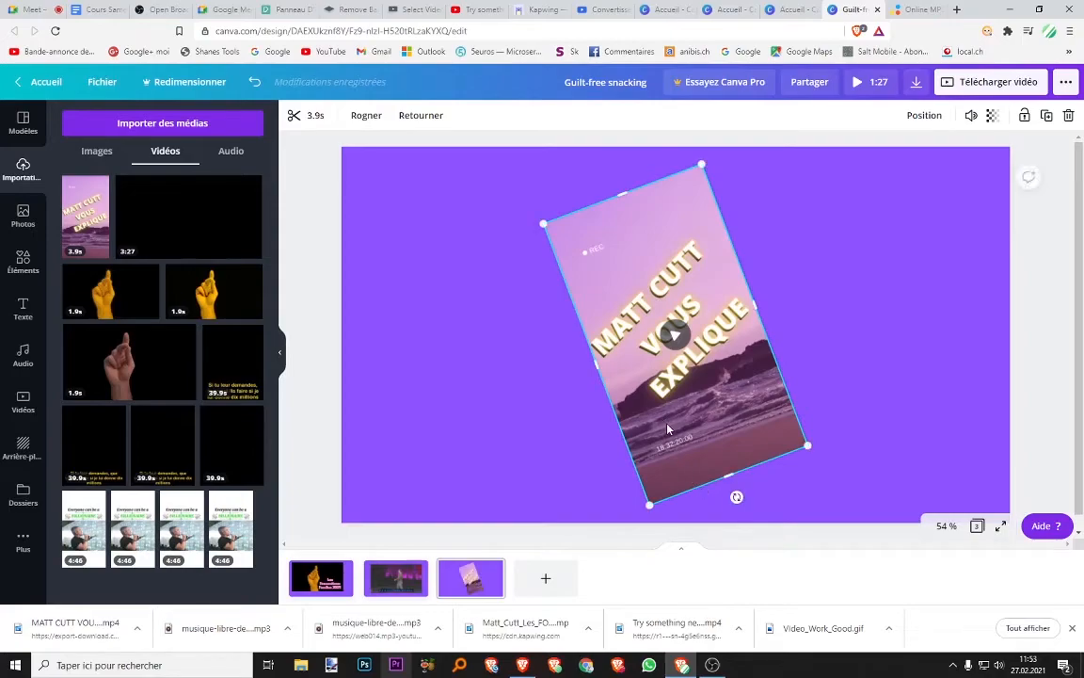
drag(543, 224, 438, 166)
drag(710, 507, 499, 481)
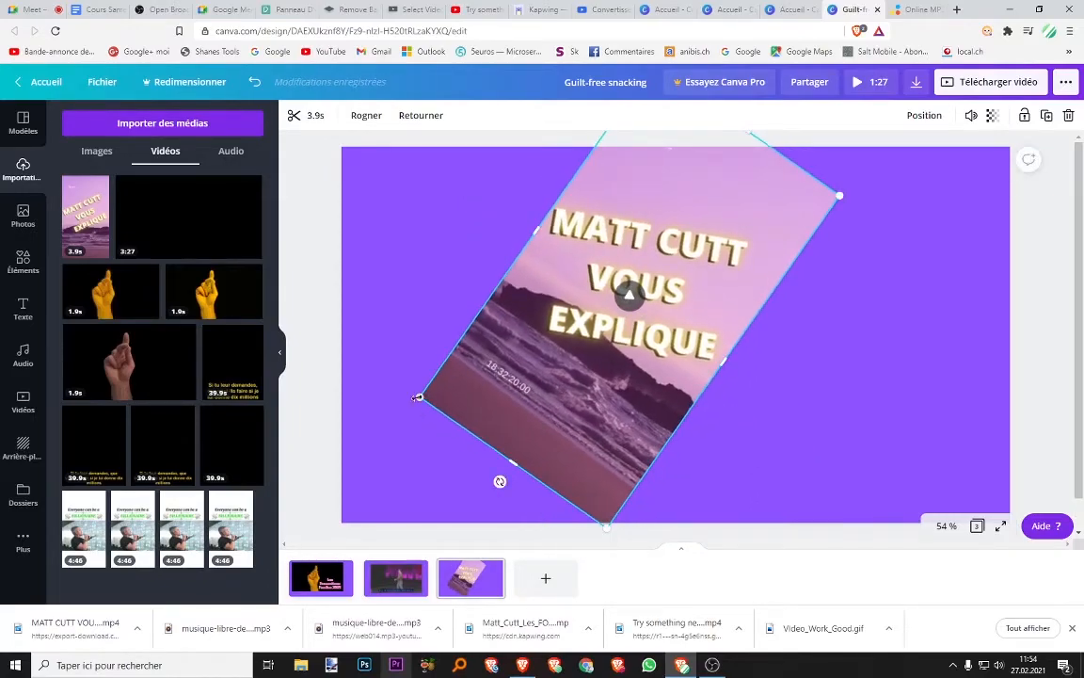
drag(318, 447, 250, 482)
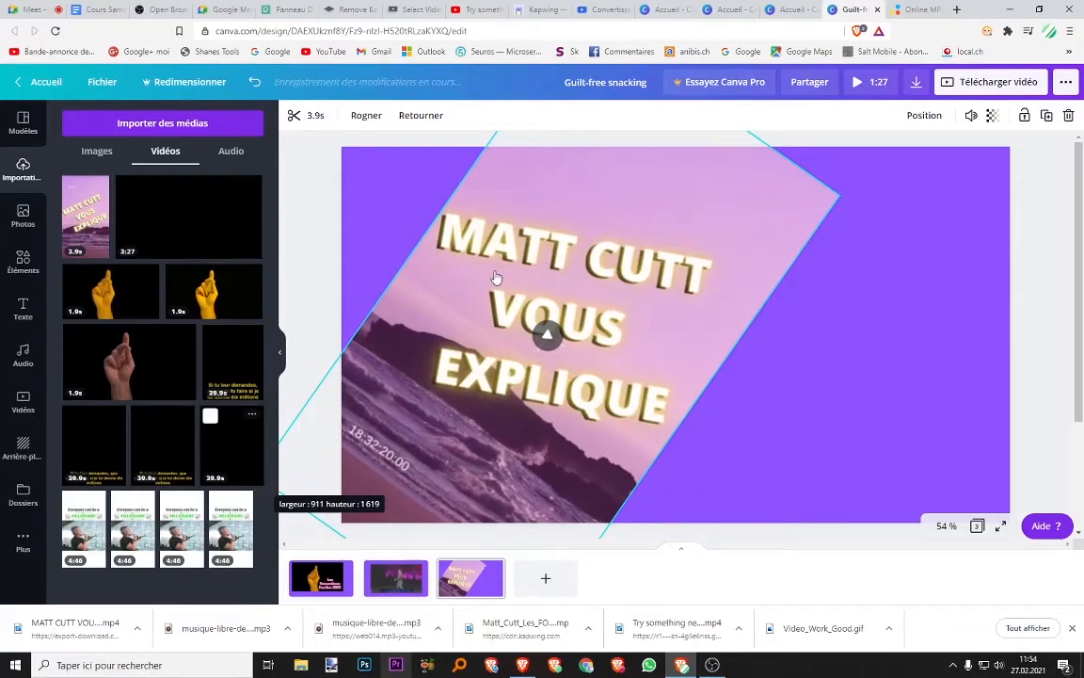
drag(1050, 160, 1041, 157)
drag(546, 315, 517, 345)
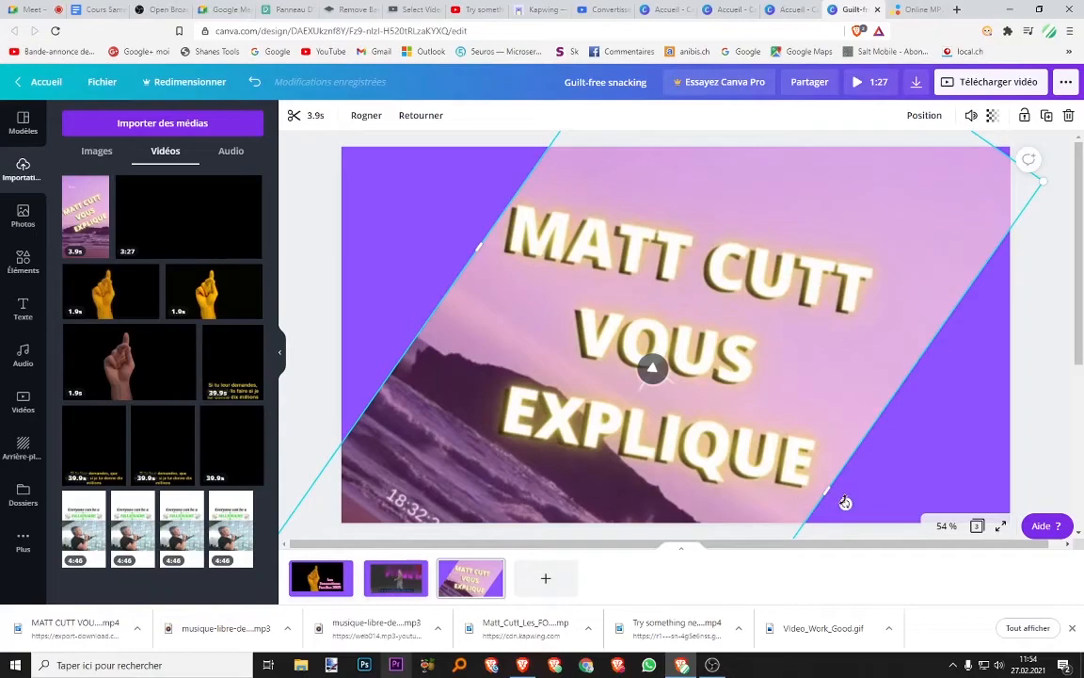
drag(857, 480, 861, 468)
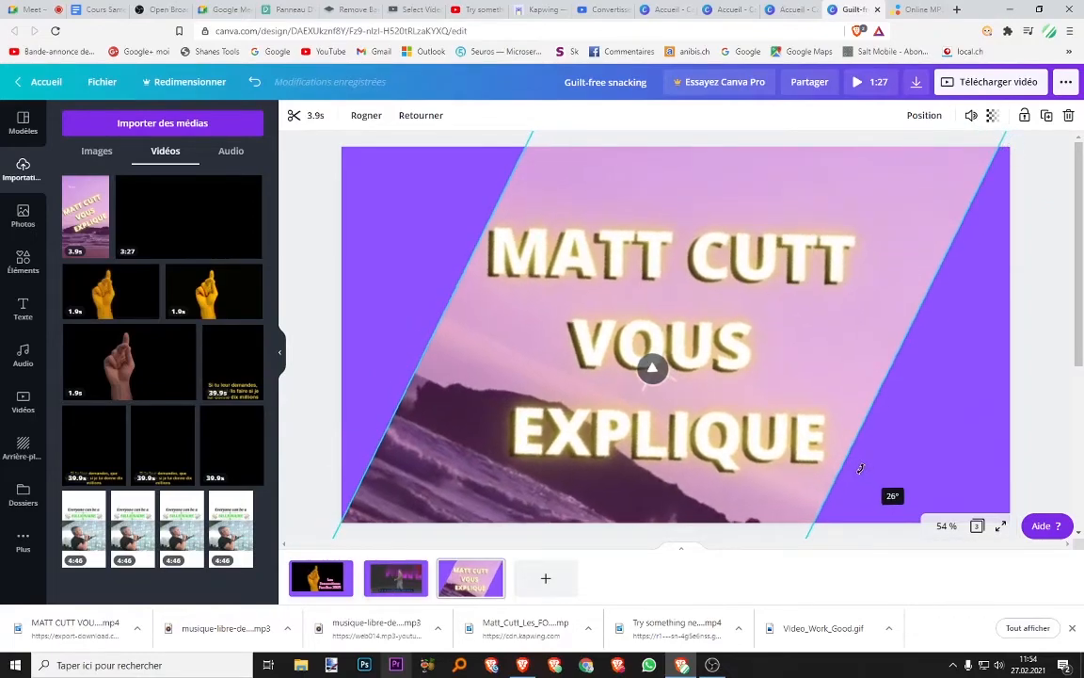
drag(775, 336, 618, 358)
- Move the MATT CUTT title page to second position, before the talk clip, and preview the start of the video
drag(460, 582, 377, 576)
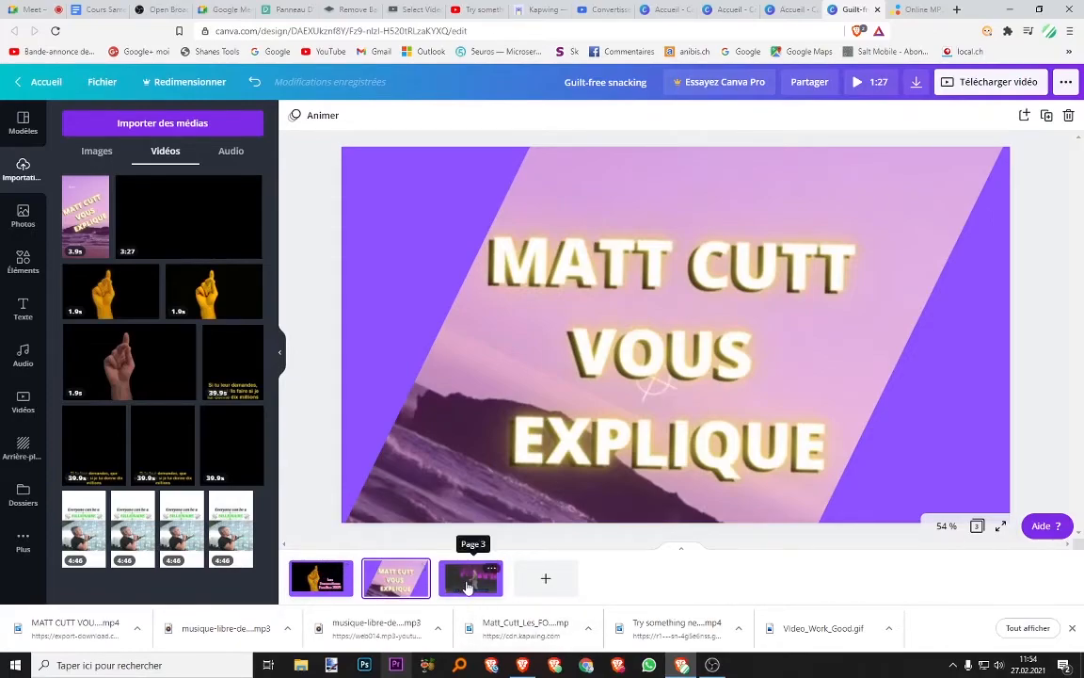
click(863, 84)
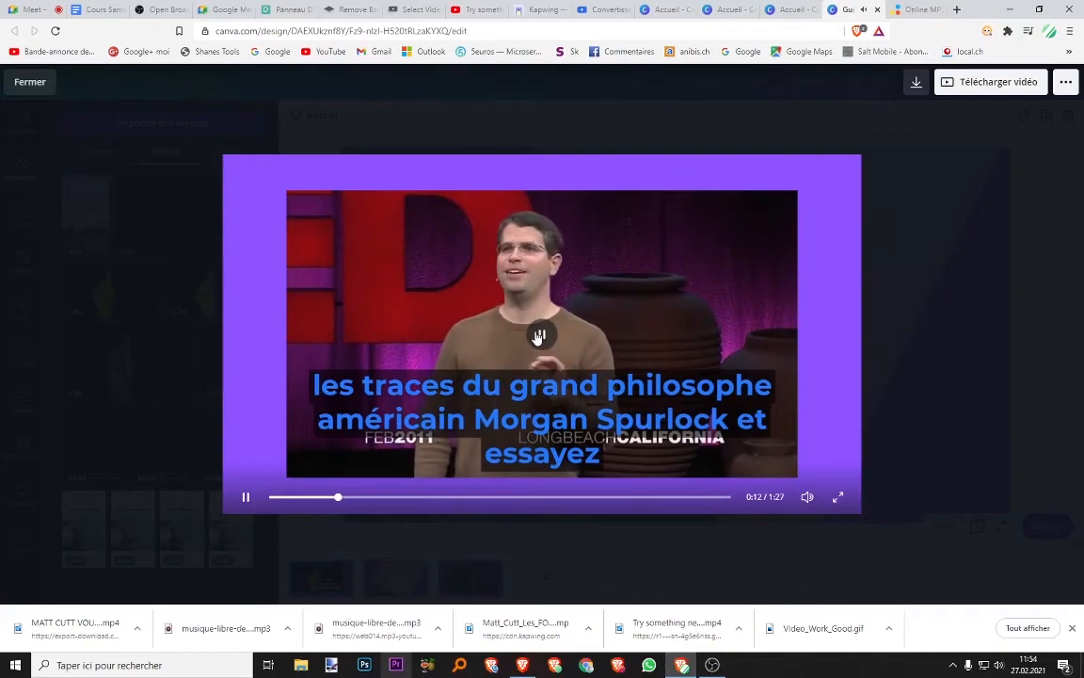
click(565, 267)
- Download all three pages of the design as a high-quality MP4 video
click(998, 82)
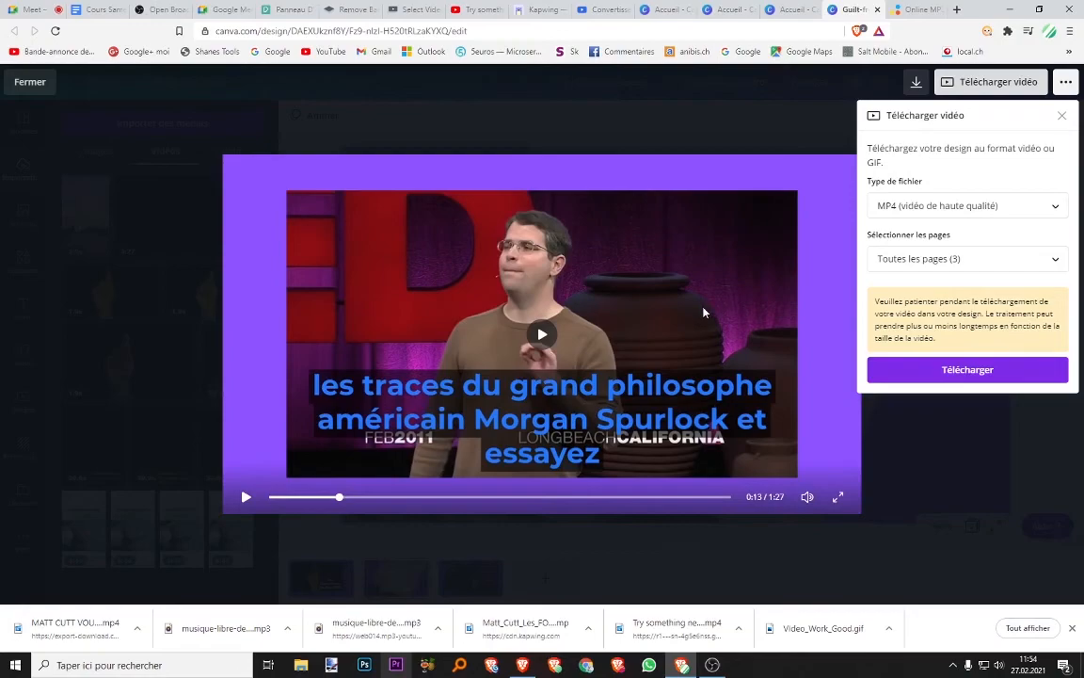
click(983, 260)
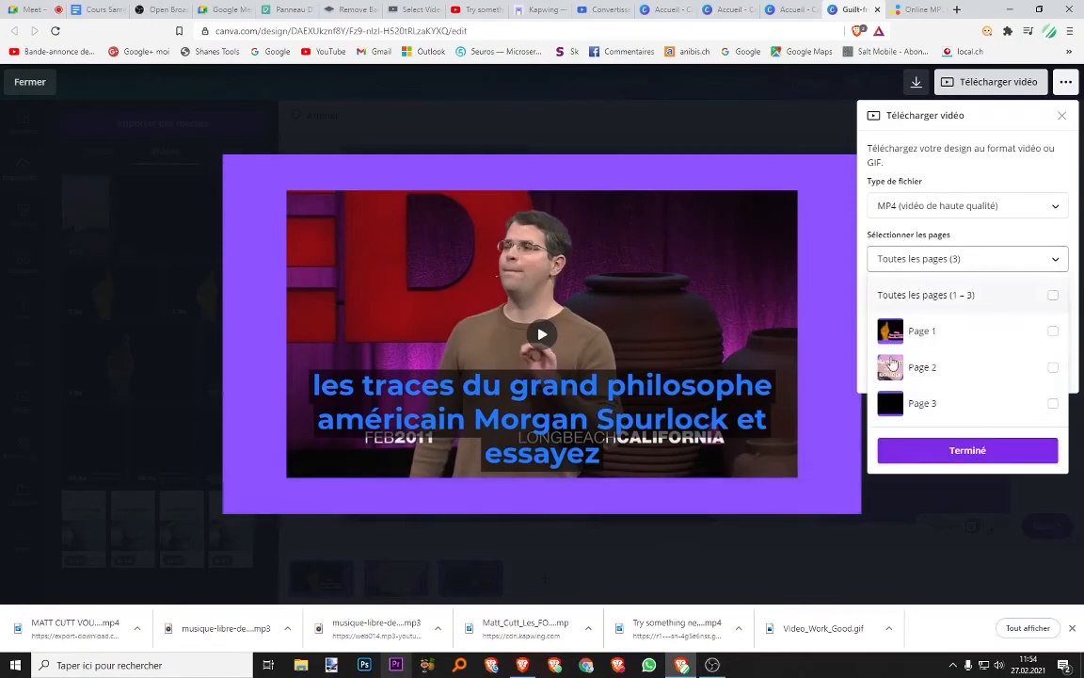
click(868, 238)
click(931, 208)
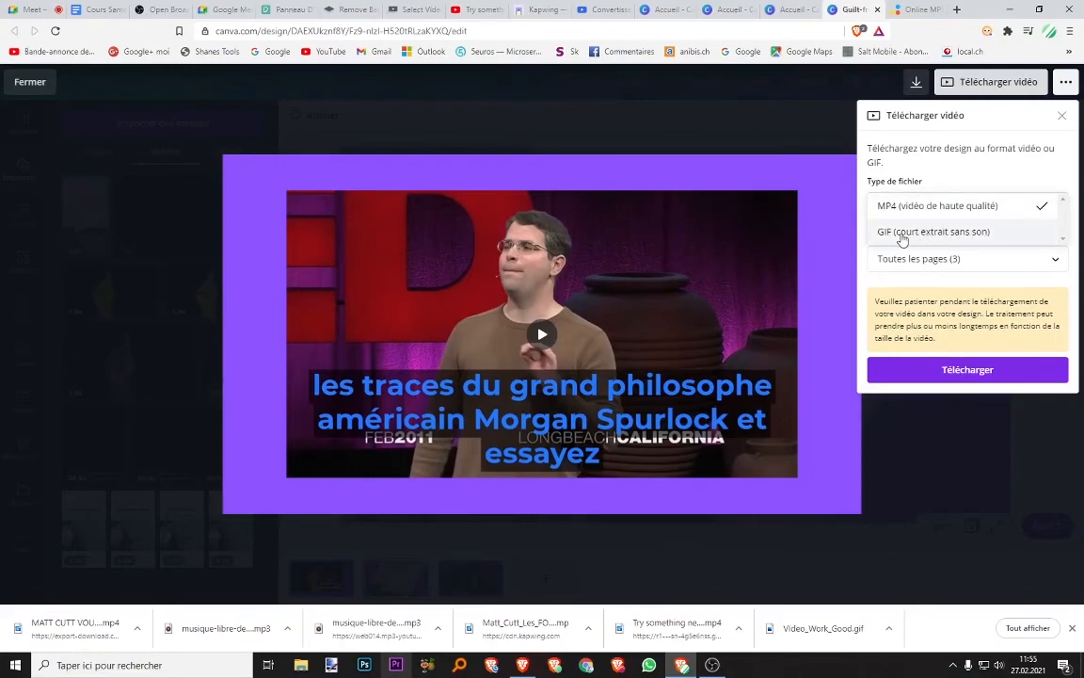
click(865, 223)
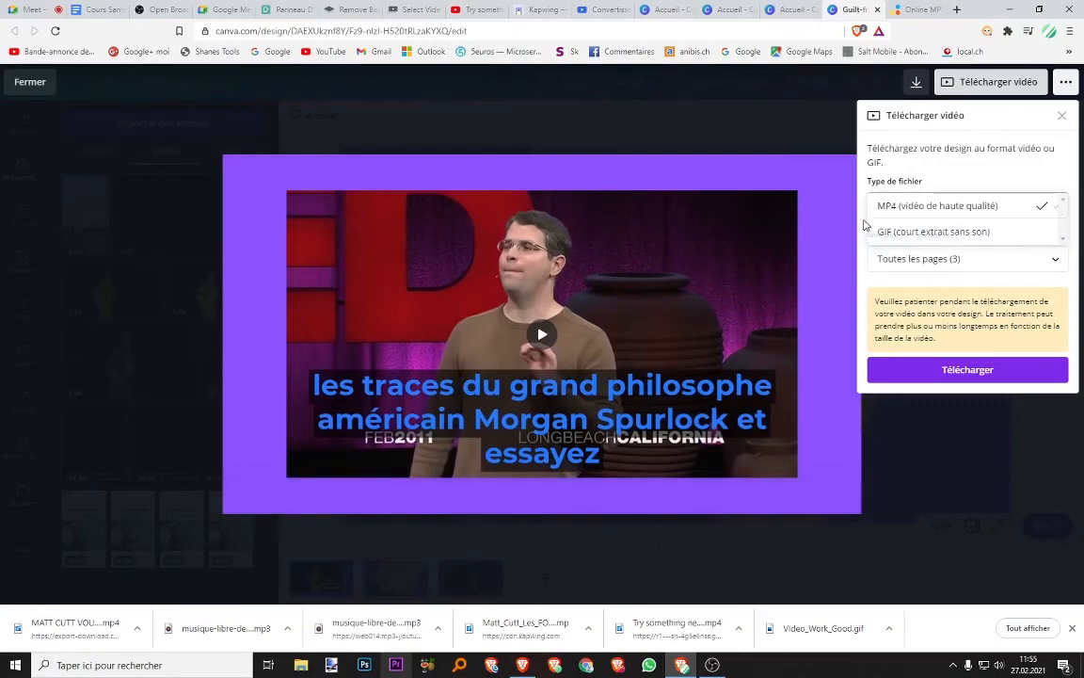
click(941, 370)
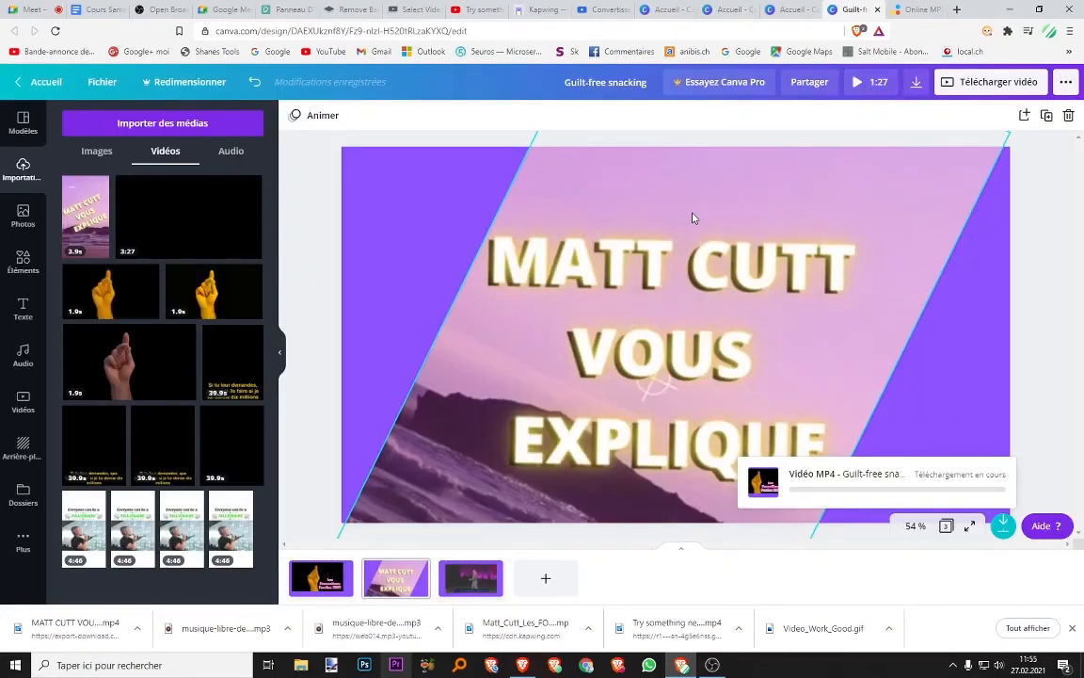